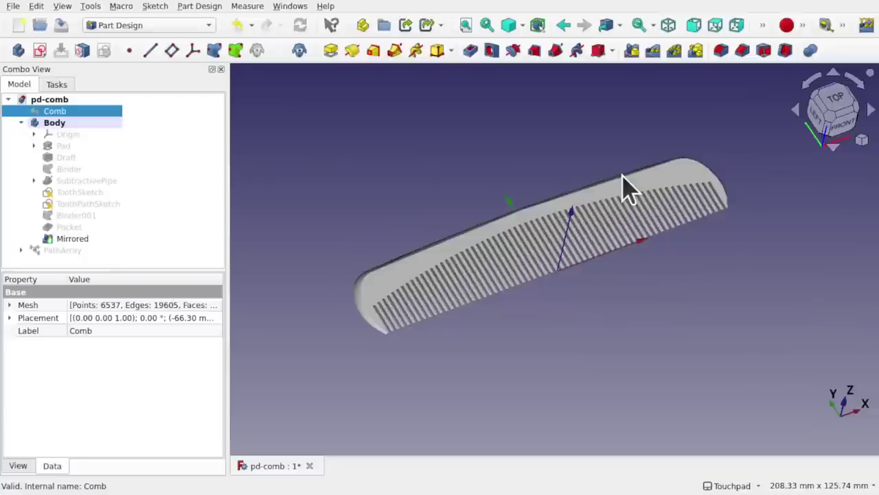
Step: Examine the finished comb model from several angles, looking closely at its teeth, spine and rounded end
alt+drag(615, 198, 491, 245)
scroll(530, 298, up, 3)
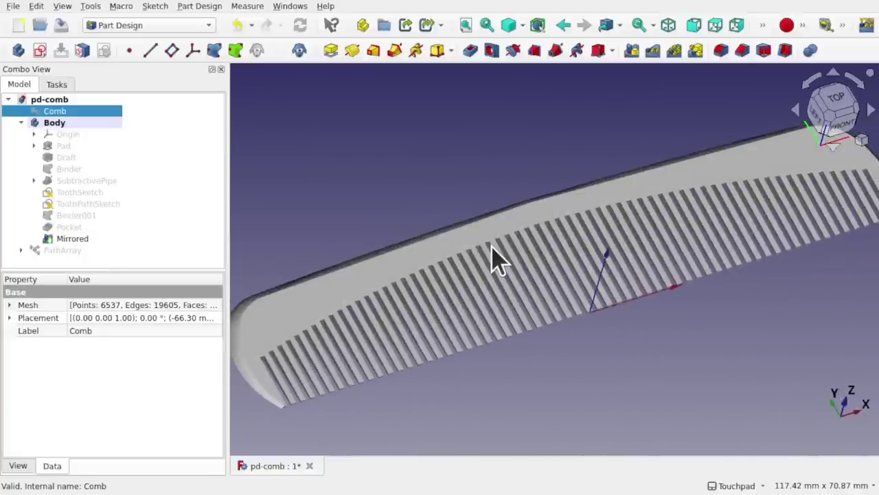
alt+drag(491, 246, 469, 365)
scroll(450, 349, up, 5)
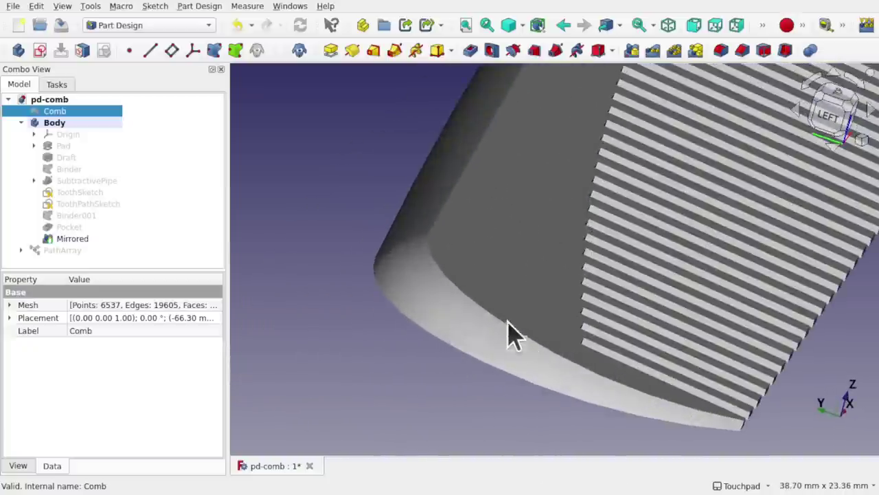
scroll(595, 308, down, 3)
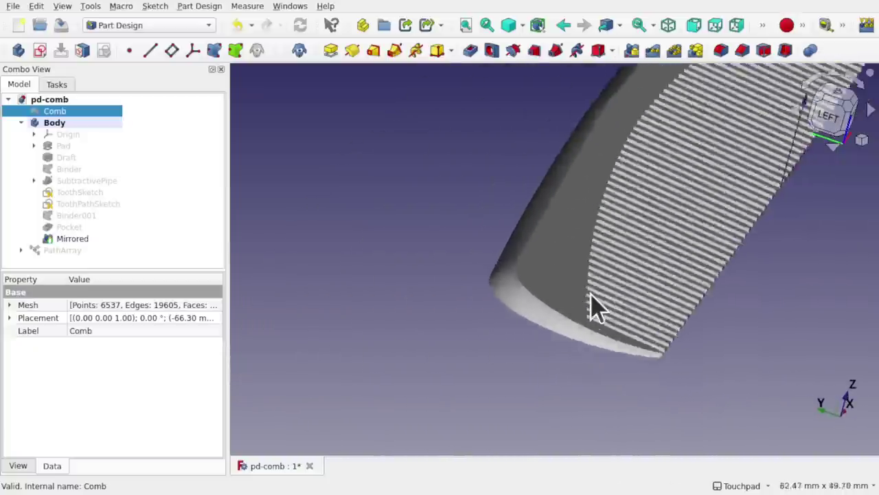
scroll(590, 294, down, 4)
alt+drag(619, 312, 499, 326)
shift+drag(720, 293, 446, 287)
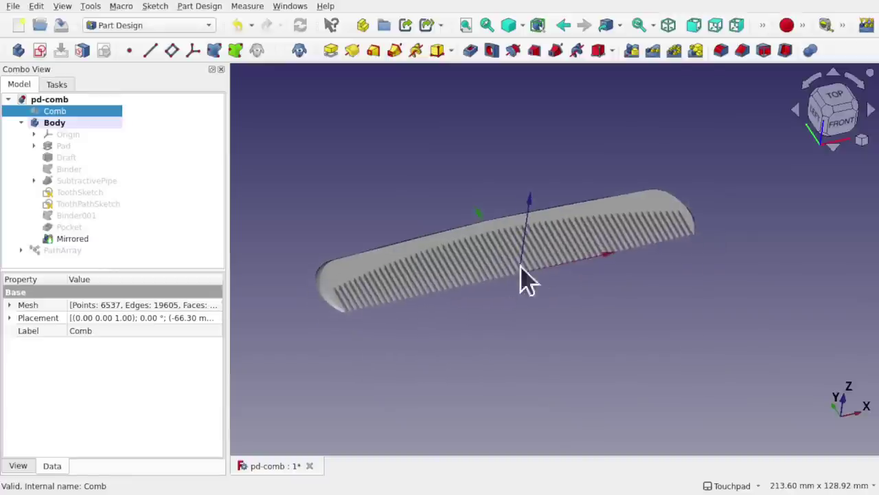
alt+drag(526, 282, 540, 330)
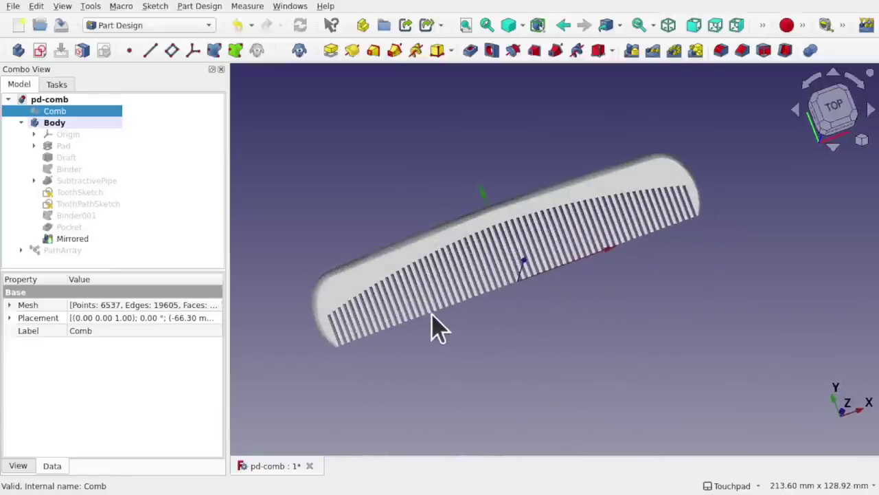
alt+drag(431, 323, 523, 269)
scroll(486, 289, up, 3)
scroll(486, 274, down, 1)
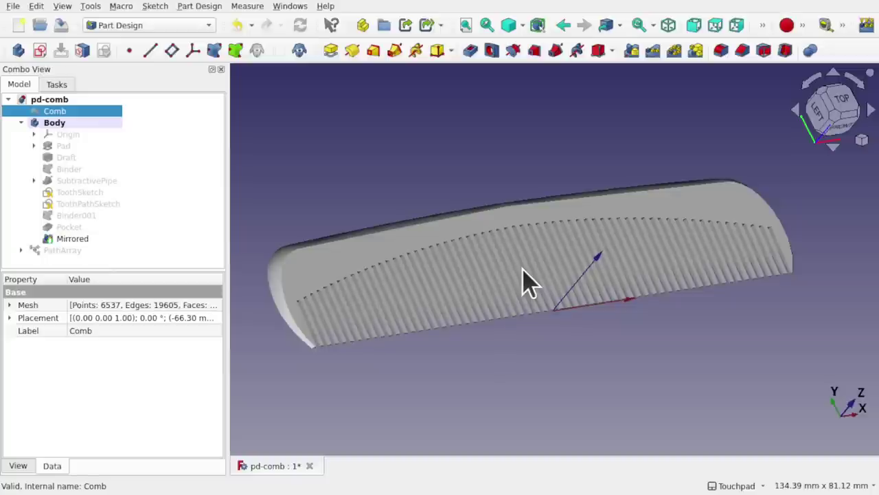
shift+drag(535, 197, 518, 242)
middle_drag(501, 168, 515, 269)
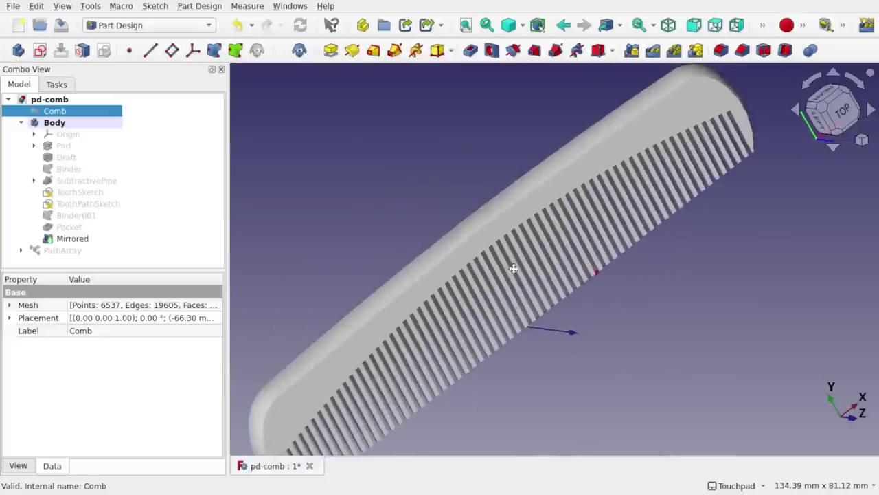
middle_drag(424, 337, 387, 332)
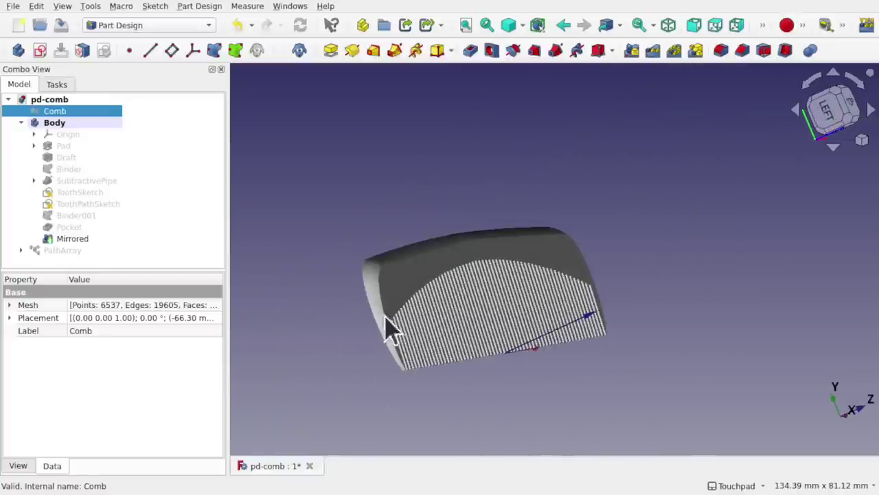
scroll(364, 308, up, 5)
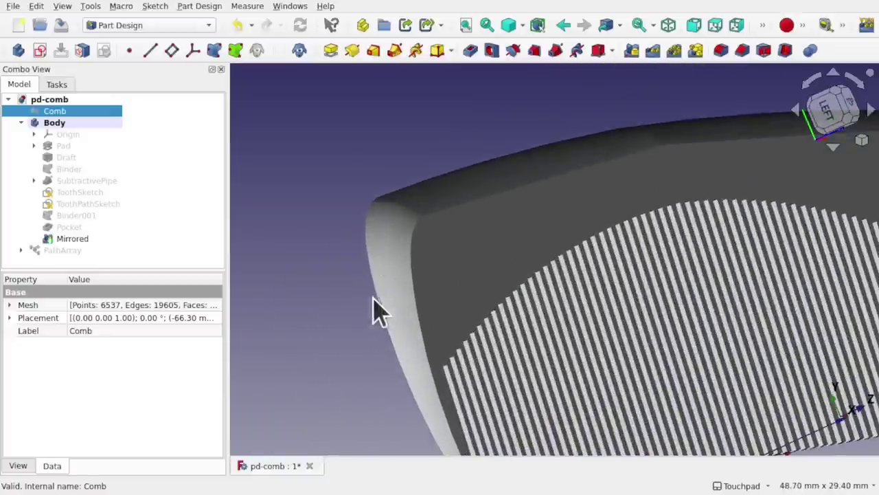
middle_drag(449, 364, 424, 373)
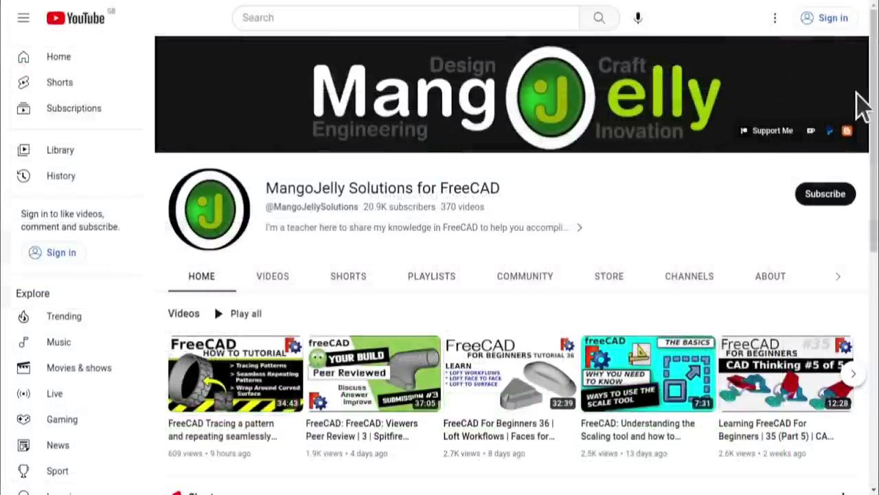
Step: Switch to YouTube and read the About section of the MangoJelly Solutions for FreeCAD channel, including its donation links
click(769, 282)
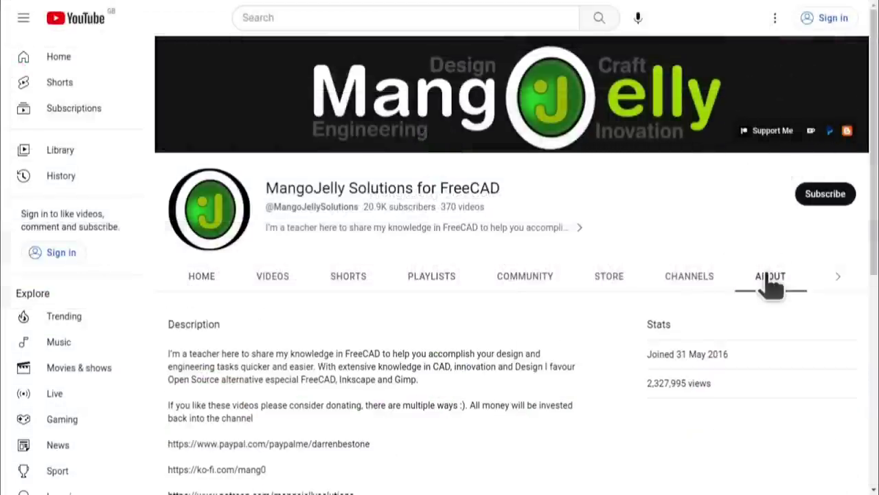
scroll(190, 372, down, 2)
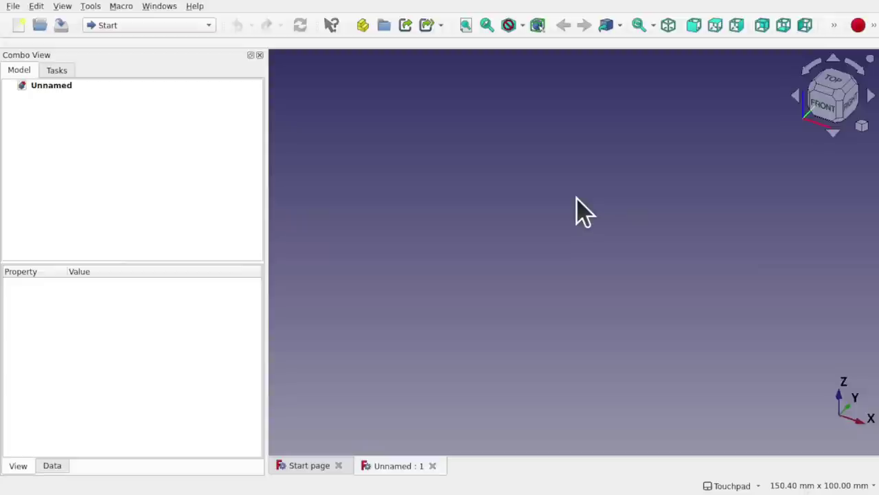
Step: Import the mesh file Comb.stl from the Downloads folder into the empty FreeCAD document
click(11, 7)
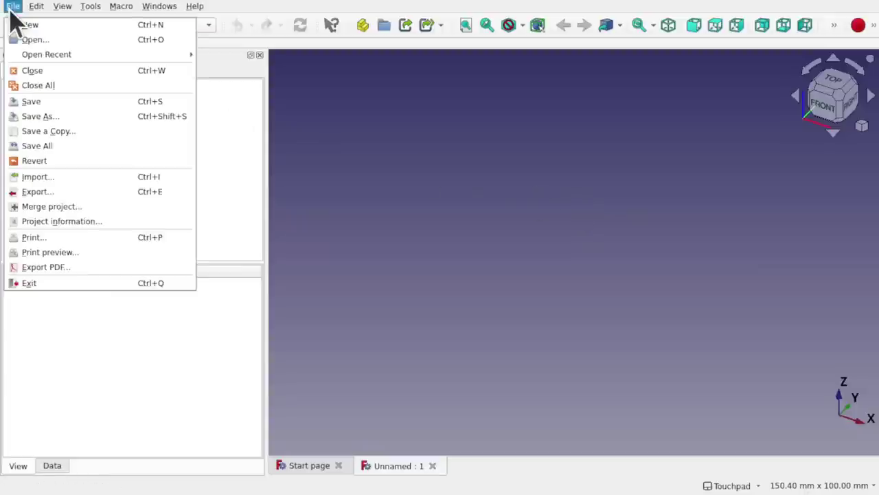
click(95, 180)
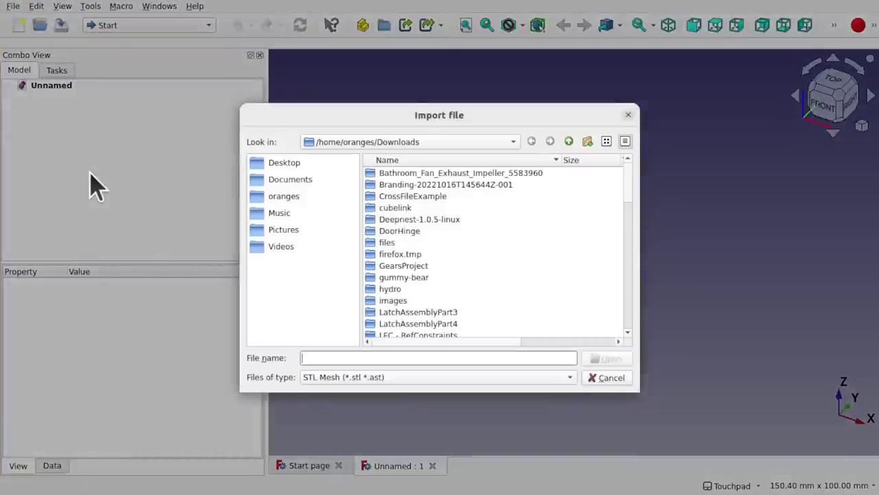
scroll(435, 265, down, 8)
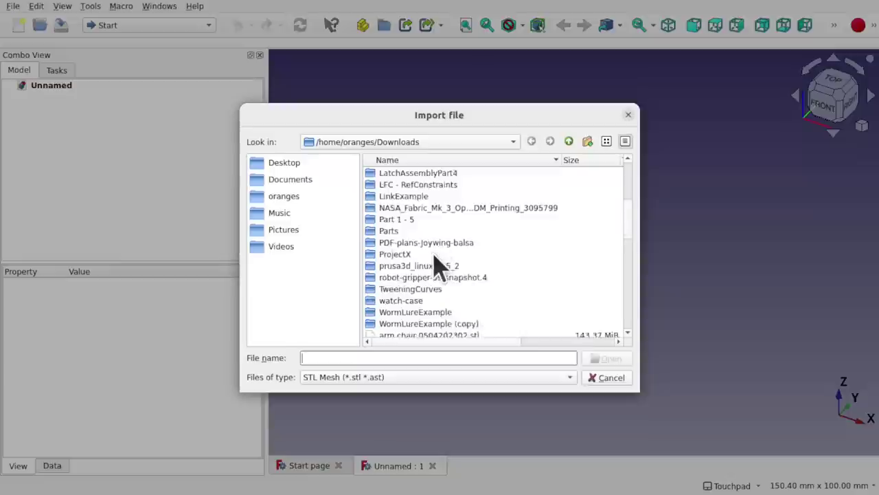
click(412, 254)
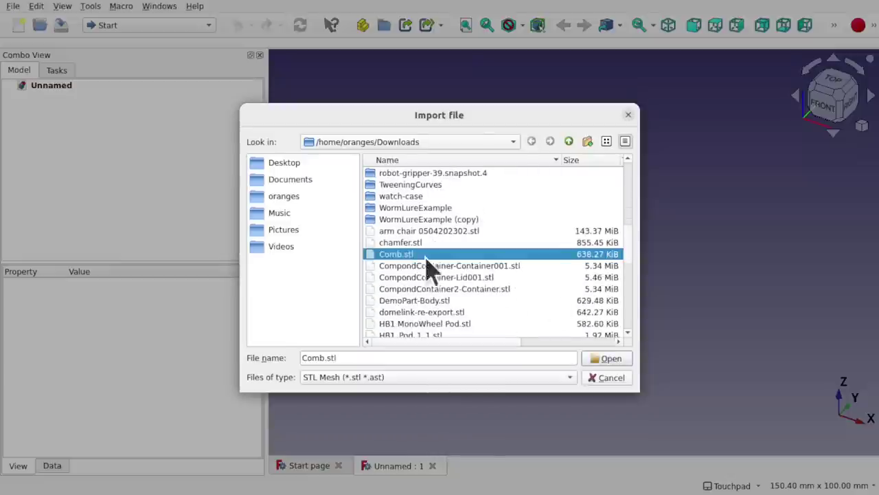
click(609, 357)
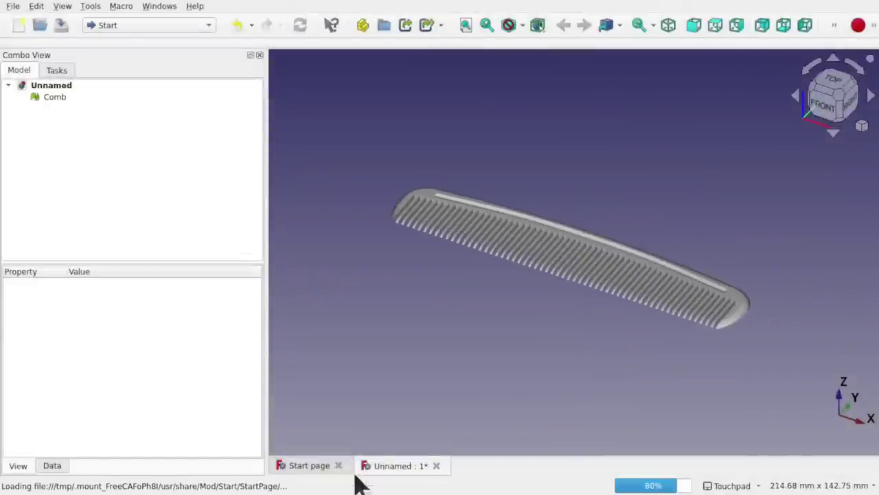
Step: Close the Start page and narrow the Combo View to give the 3D view more room
click(338, 466)
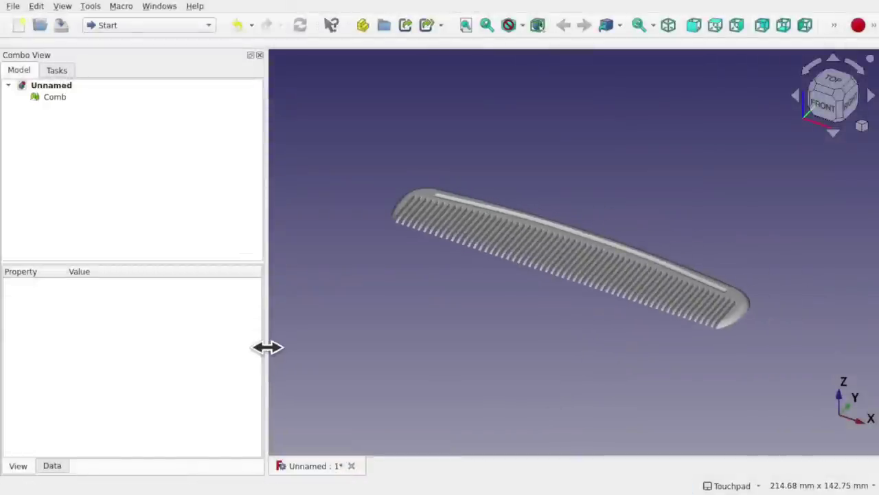
drag(268, 347, 128, 347)
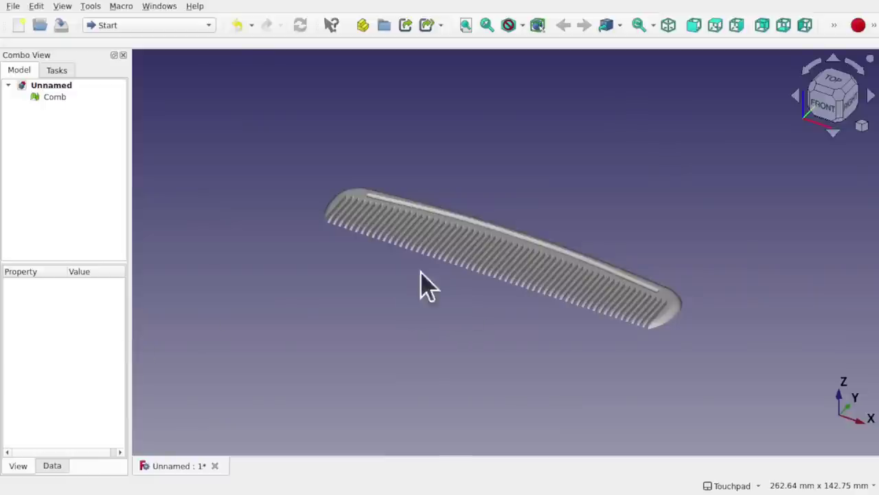
Step: Examine the imported comb mesh's teeth, spine groove and rounded end up close, finishing with the whole comb in top view
alt+drag(439, 223, 452, 298)
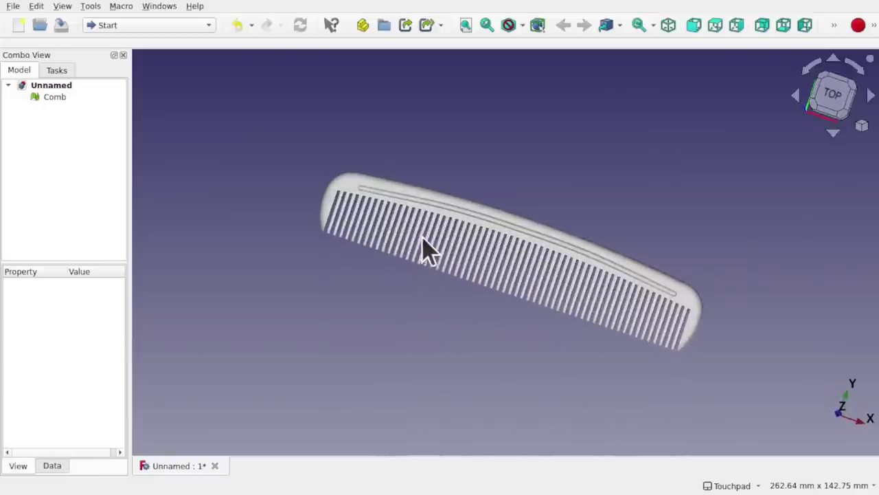
scroll(422, 247, up, 2)
drag(423, 247, 419, 253)
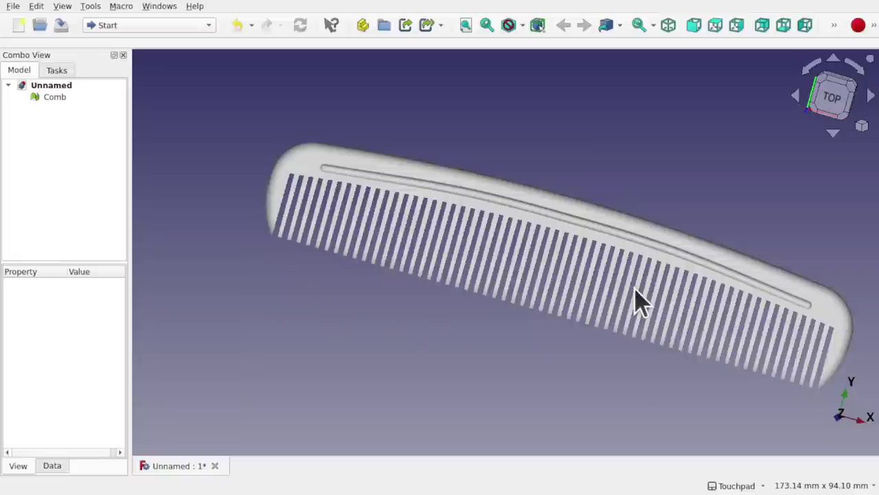
shift+drag(632, 309, 467, 291)
scroll(392, 284, up, 10)
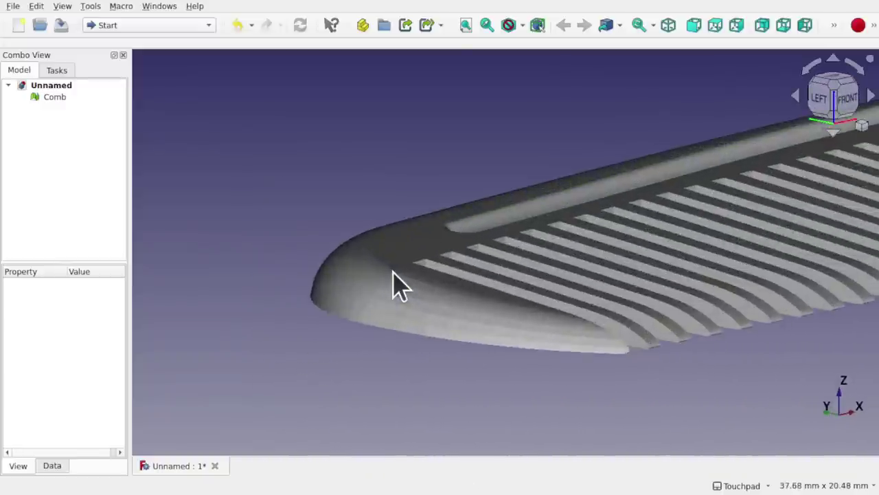
alt+drag(392, 285, 510, 296)
alt+drag(262, 226, 356, 261)
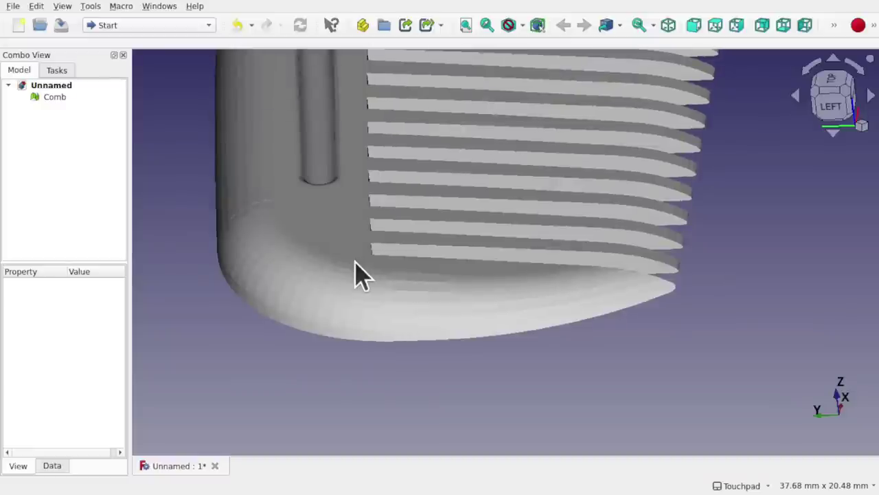
scroll(356, 274, down, 8)
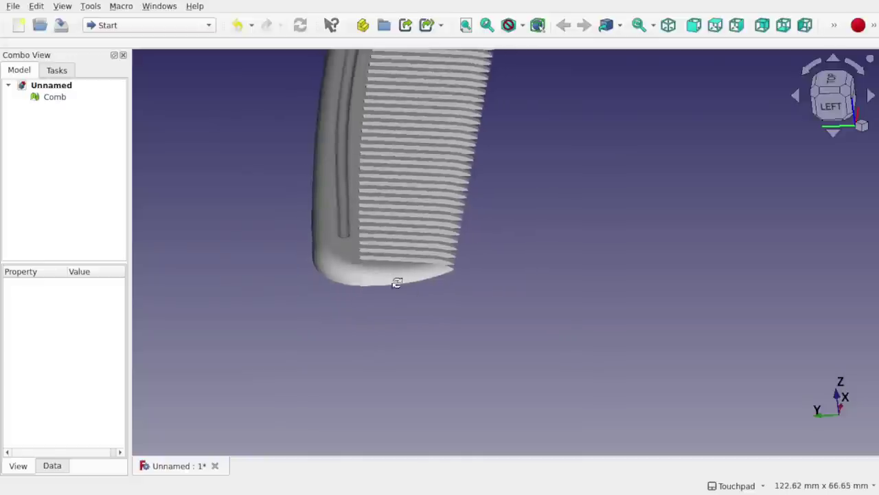
alt+drag(398, 283, 387, 257)
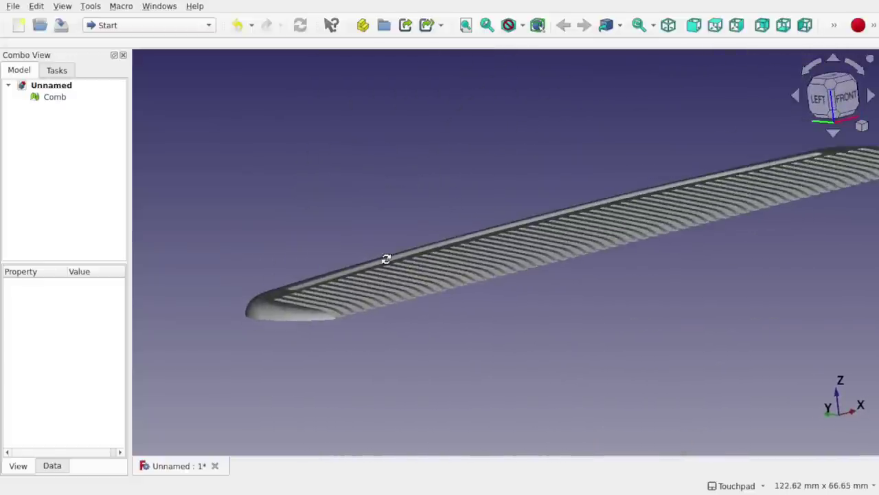
alt+drag(577, 206, 588, 255)
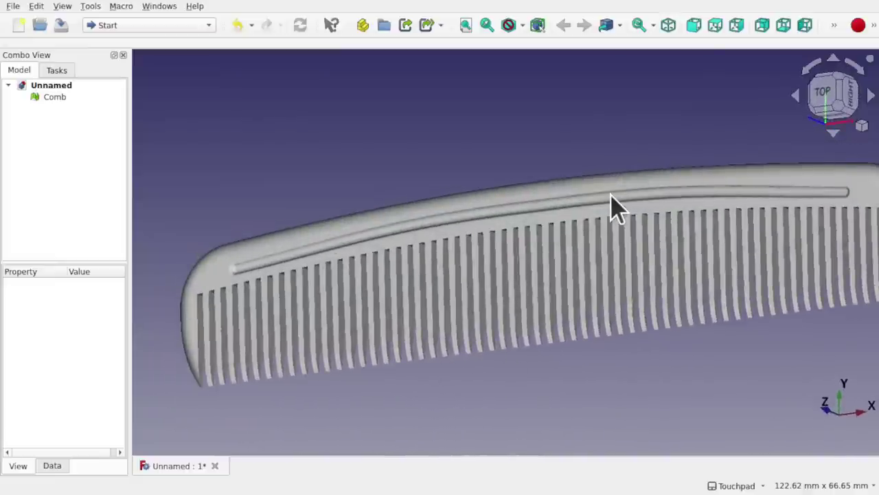
click(823, 100)
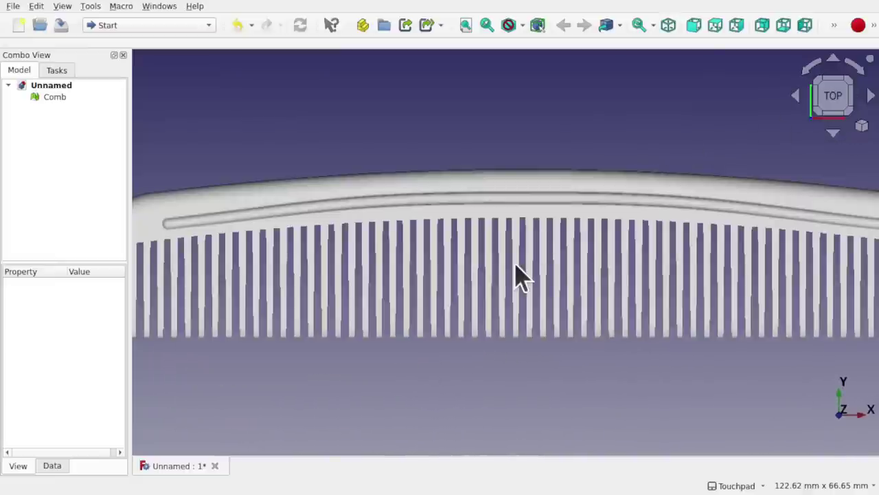
scroll(518, 277, down, 3)
scroll(518, 275, up, 1)
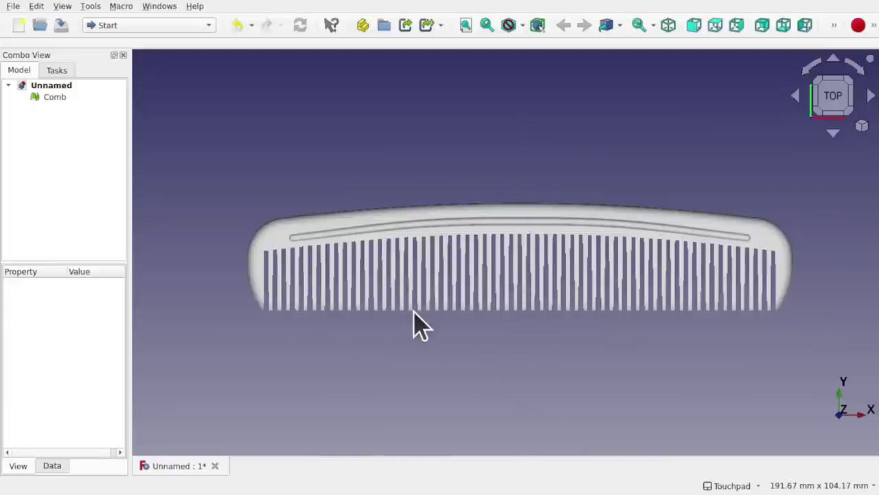
Step: Switch to the Sketcher workbench and create a new sketch on the XY plane with a 0.00 mm offset
click(148, 27)
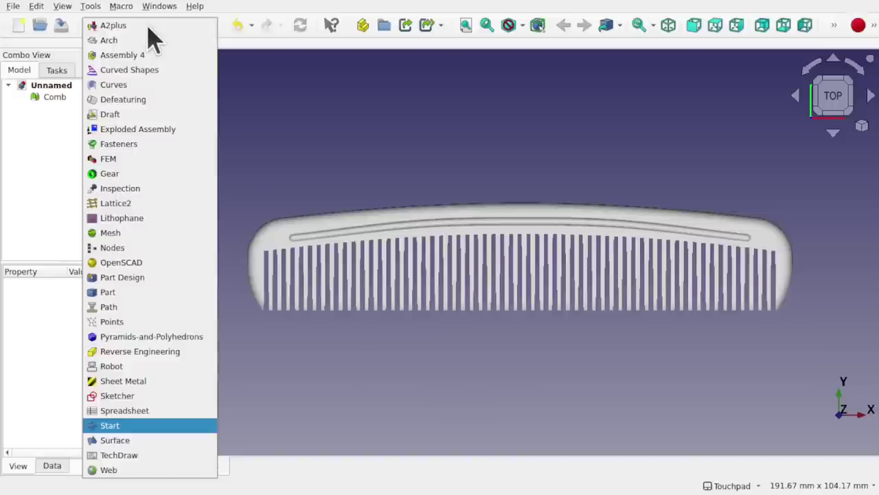
click(165, 395)
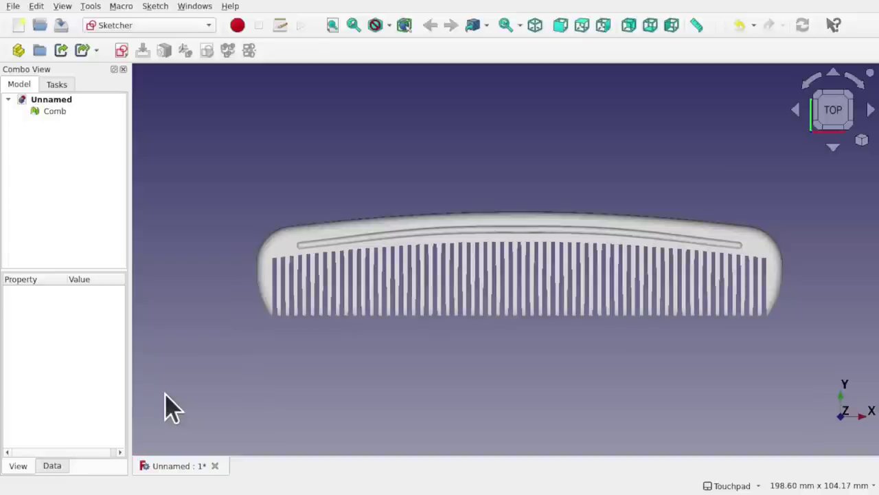
scroll(261, 265, up, 2)
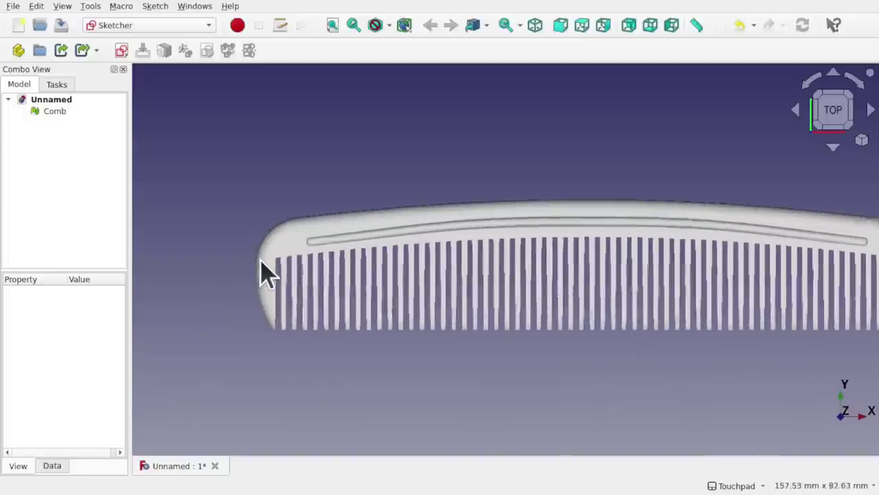
scroll(261, 260, up, 1)
shift+drag(404, 217, 432, 255)
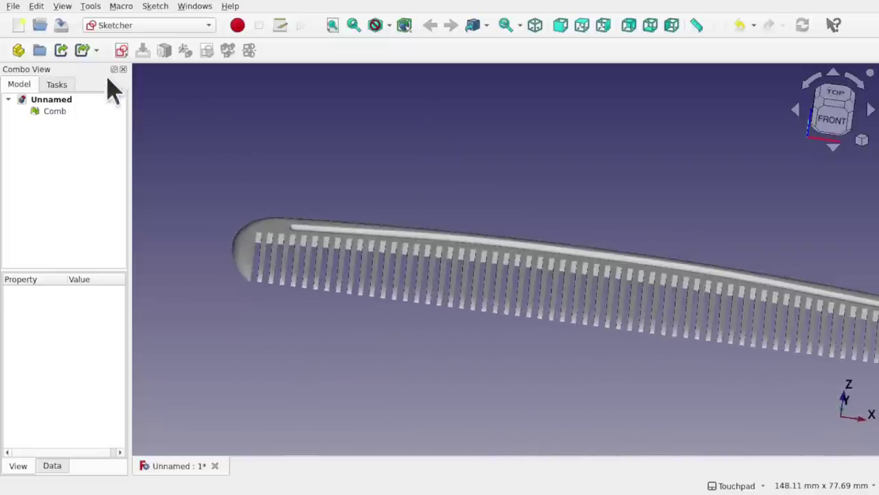
click(121, 51)
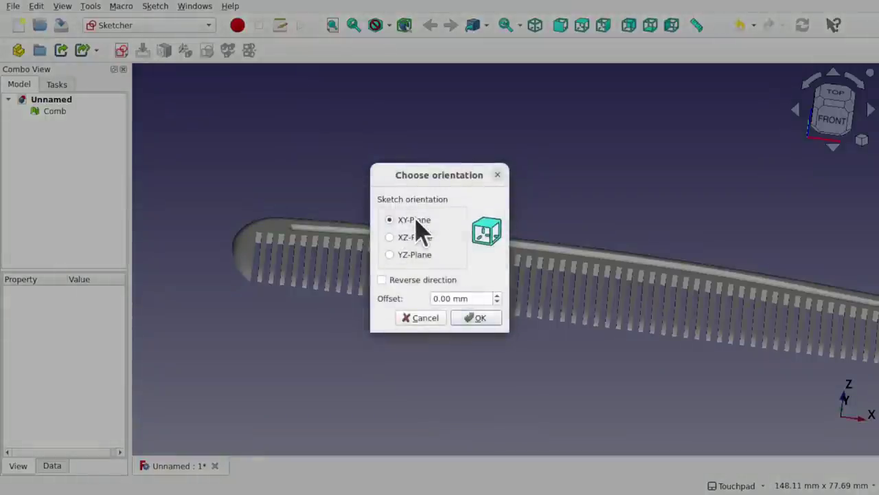
click(476, 317)
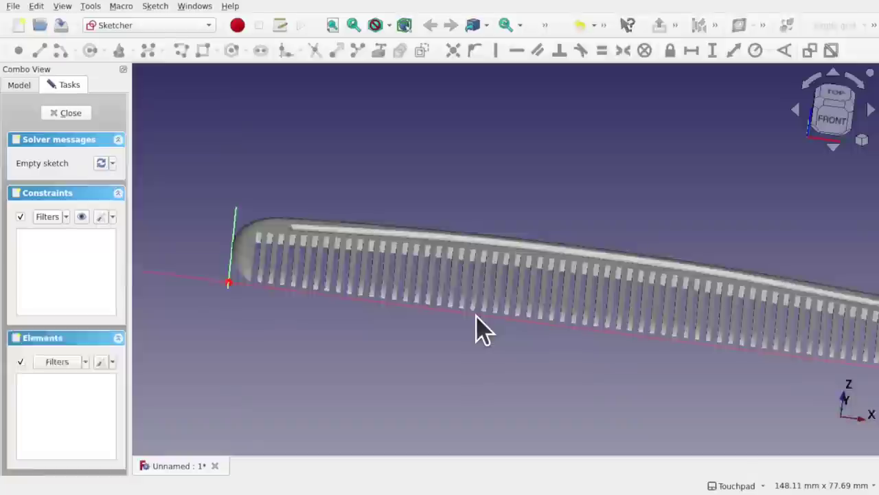
scroll(530, 296, down, 4)
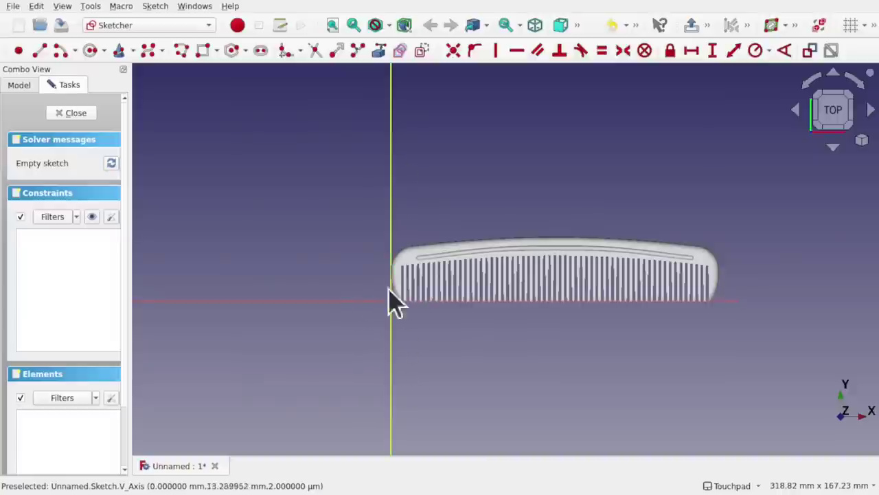
Step: Close the empty sketch, select the Comb mesh and show the axis cross at the origin
click(69, 114)
click(51, 111)
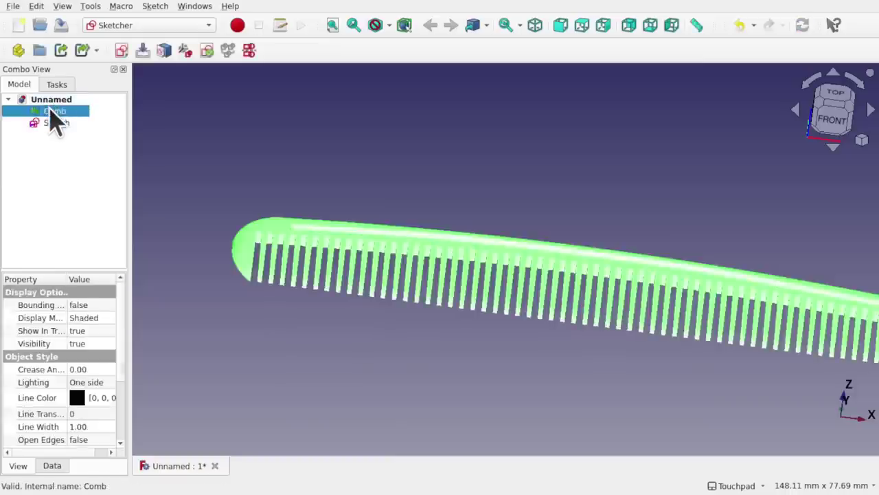
click(62, 7)
click(103, 190)
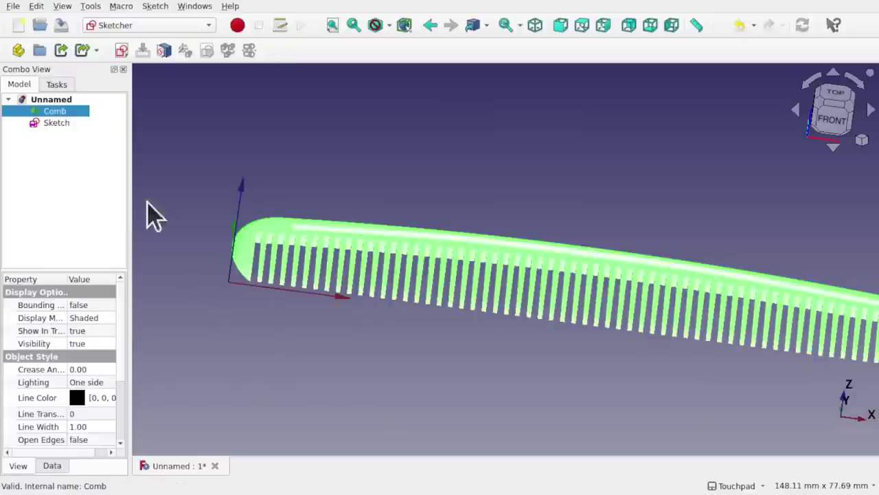
scroll(402, 278, down, 3)
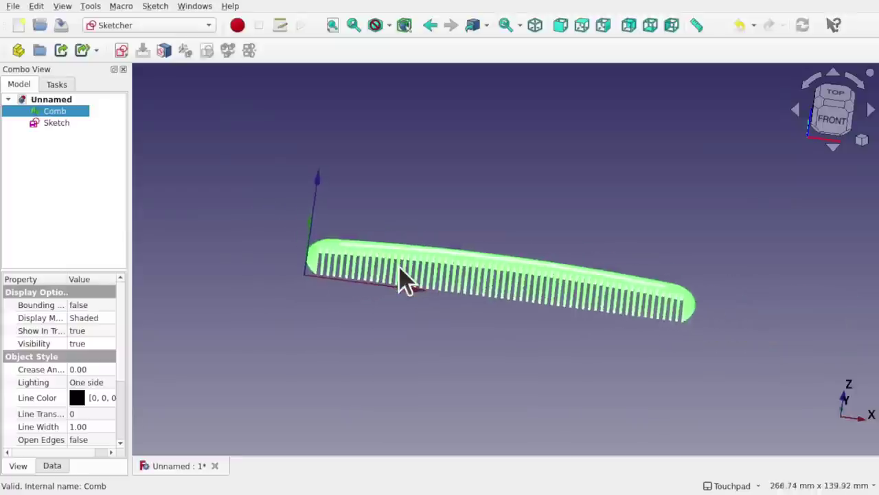
Step: Transform the Comb mesh by moving it along the negative X axis until it is roughly centred on the origin
right_click(55, 112)
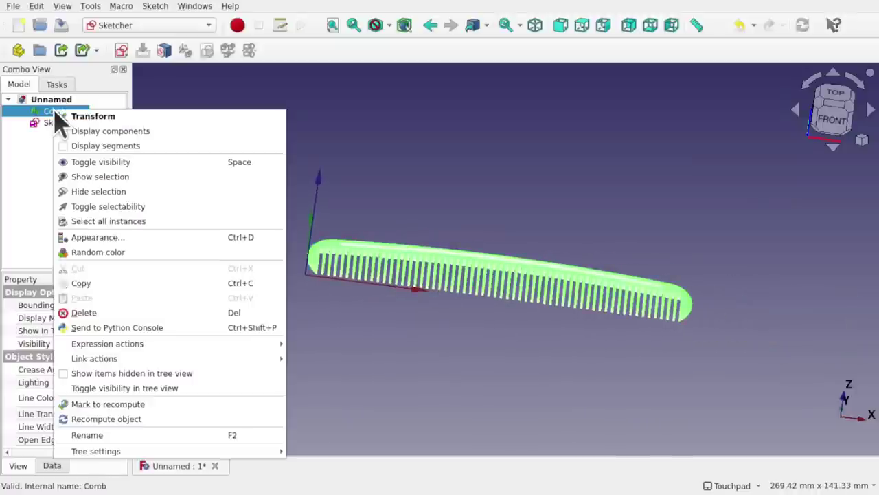
click(124, 117)
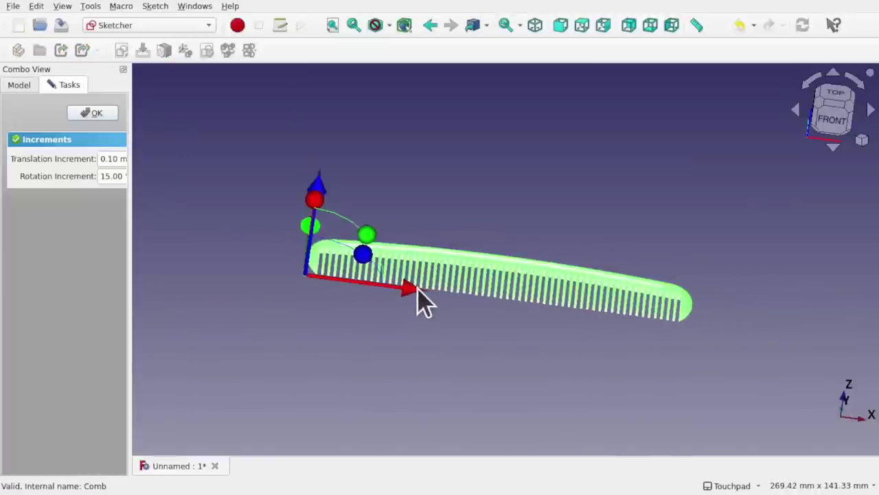
drag(417, 288, 232, 270)
alt+drag(354, 221, 527, 240)
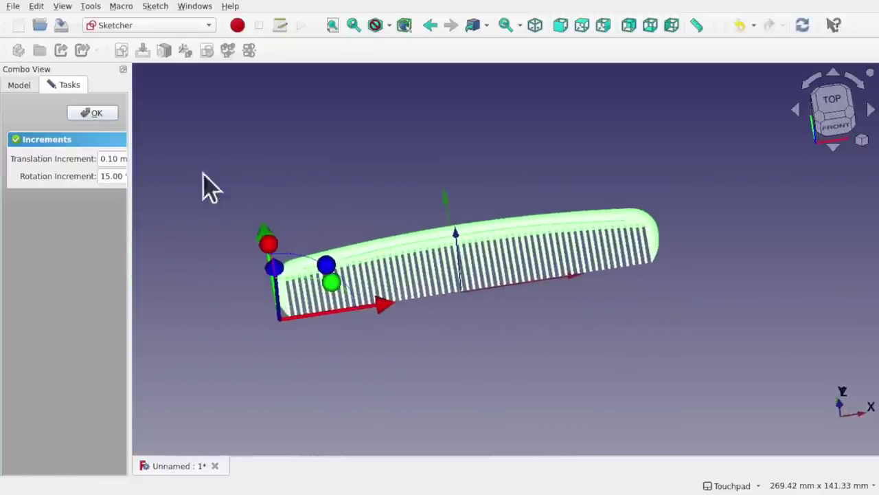
click(86, 113)
alt+middle_drag(512, 303, 481, 320)
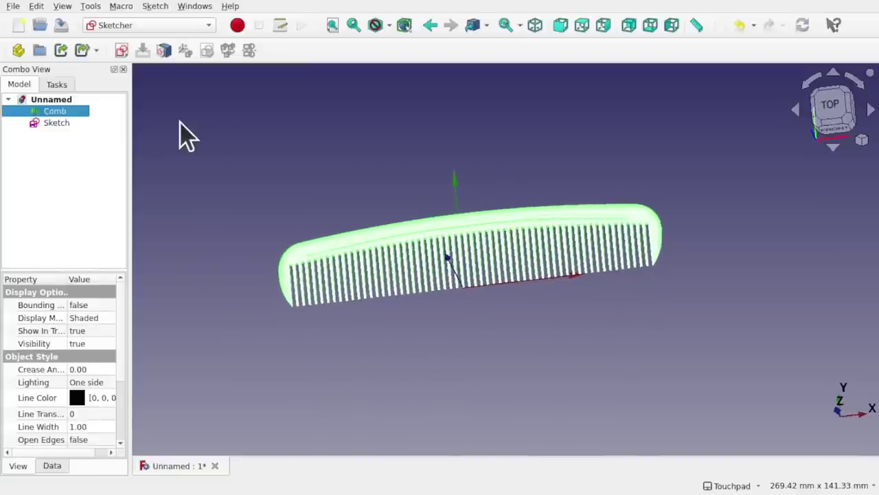
Step: Reopen the empty sketch for editing over the repositioned comb
double_click(64, 123)
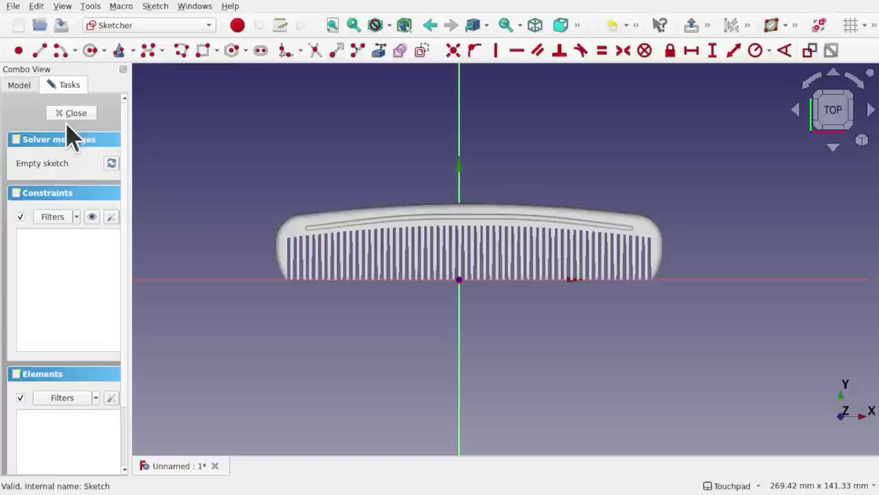
scroll(459, 261, up, 2)
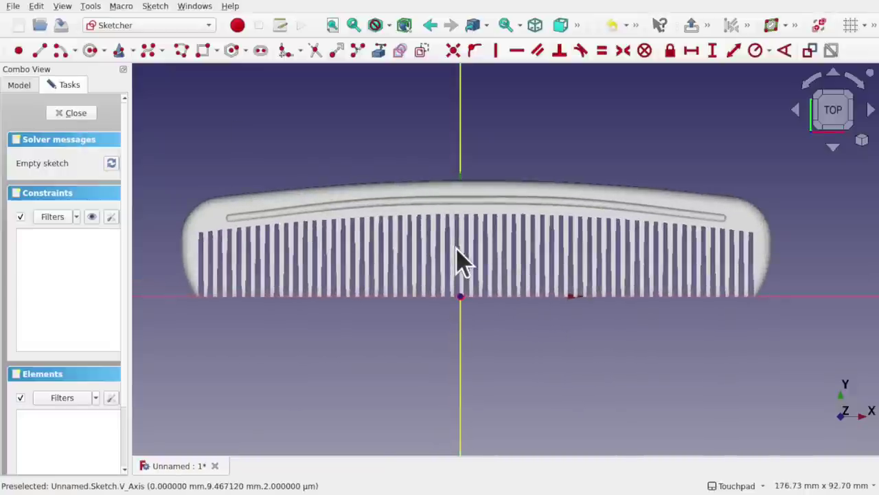
middle_drag(456, 249, 498, 279)
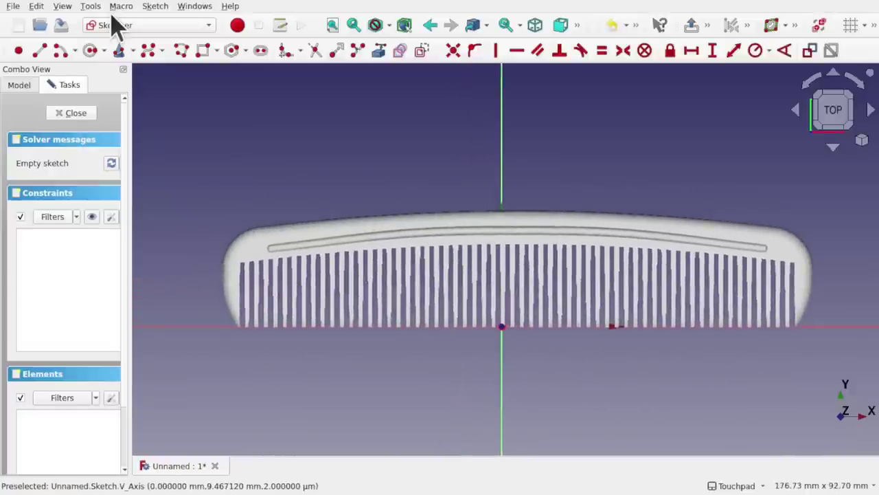
Step: Draw an arc by end points and rim point along the comb's lower outer end, from the X axis at about -62 mm to about (-66.5, 12.3) mm
click(75, 52)
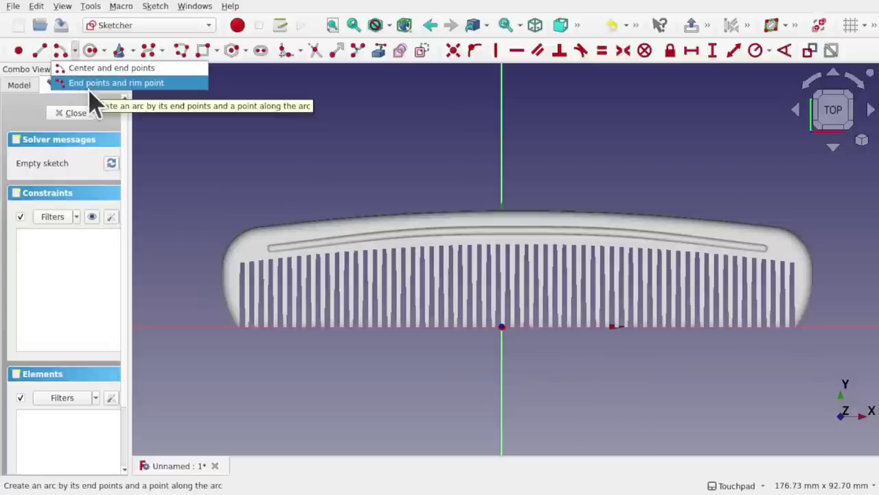
click(96, 83)
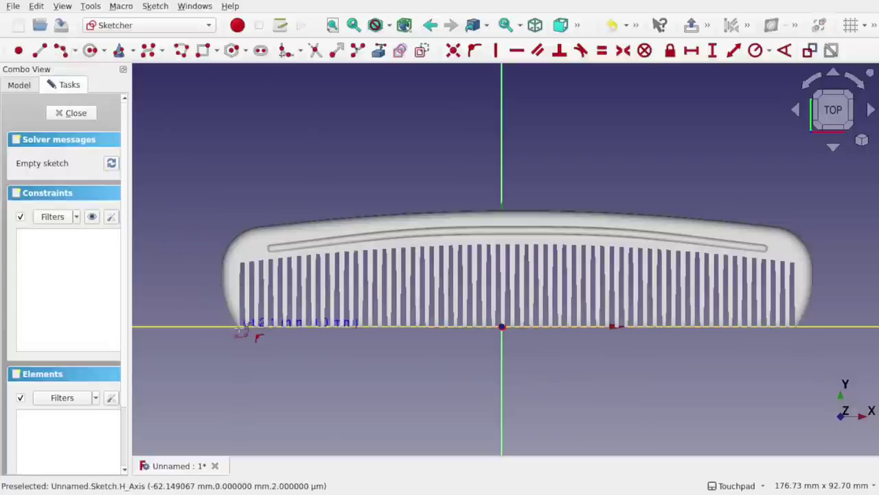
click(221, 305)
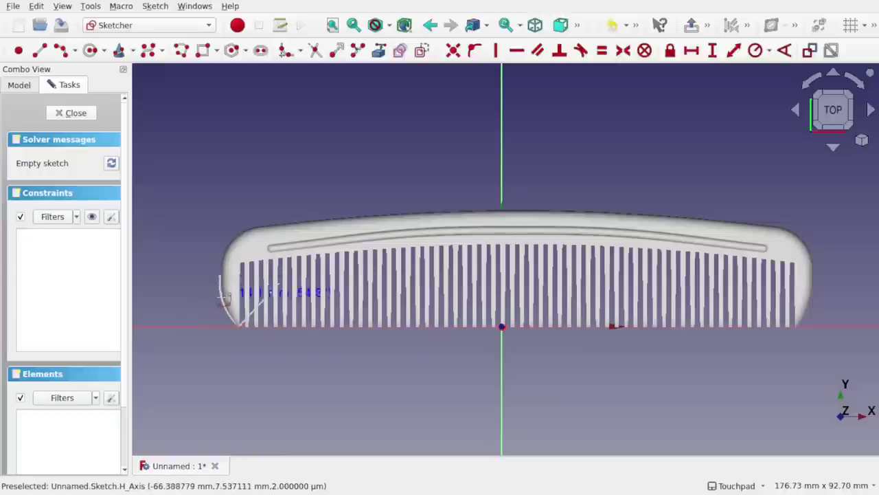
click(225, 297)
Step: Draw a second three-point arc up the comb's rounded end, from the first arc's upper endpoint to about (-64.7, 19.6) mm
alt+drag(387, 304, 408, 303)
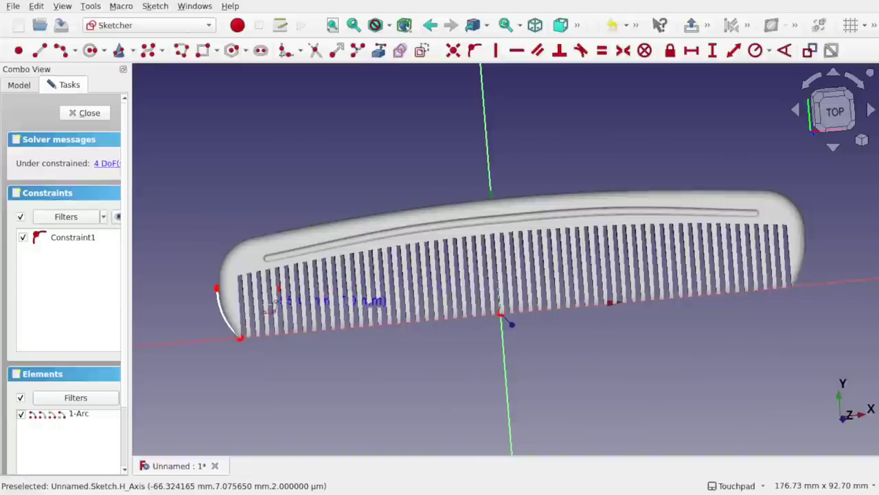
alt+drag(267, 303, 581, 283)
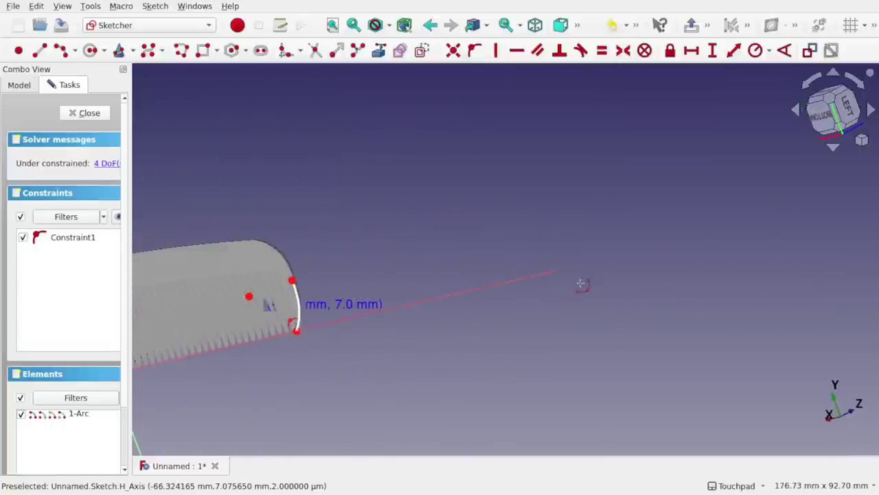
alt+drag(314, 295, 422, 286)
shift+drag(278, 301, 577, 257)
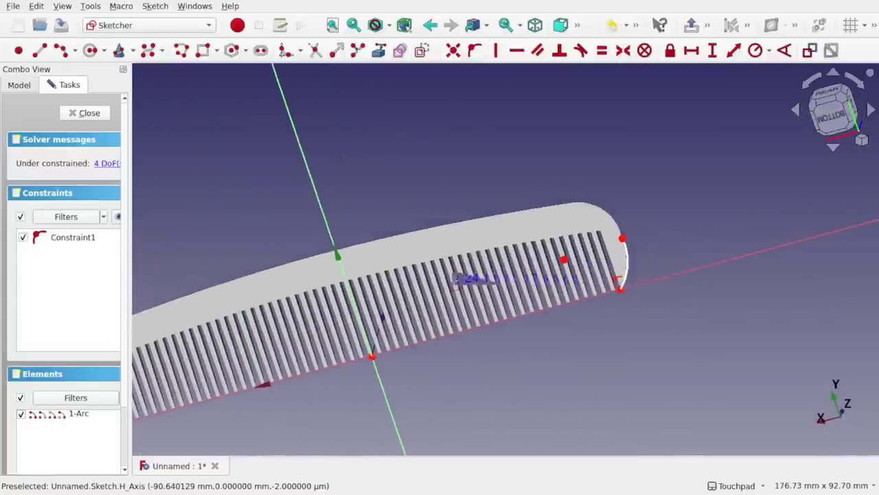
alt+drag(455, 289, 531, 234)
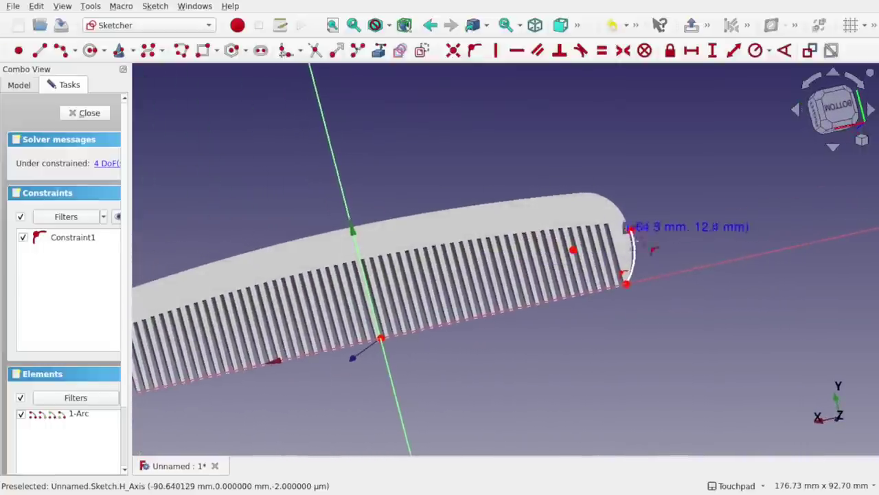
scroll(636, 260, up, 4)
click(624, 190)
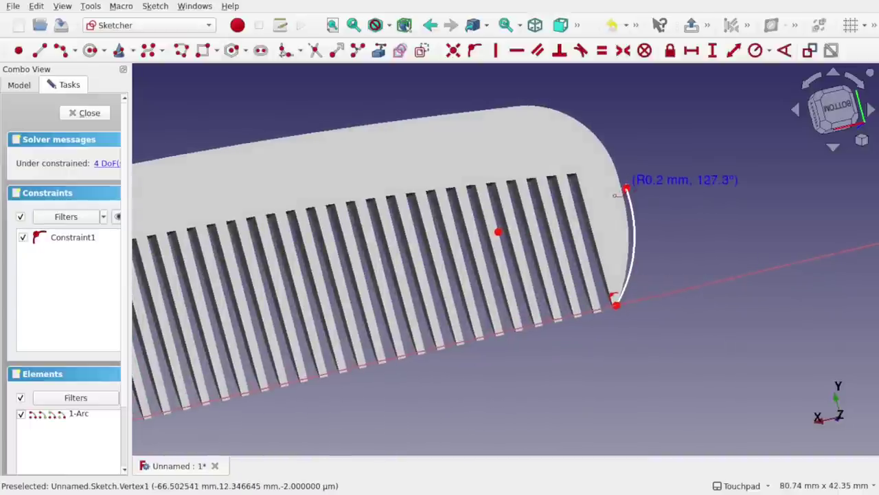
click(838, 107)
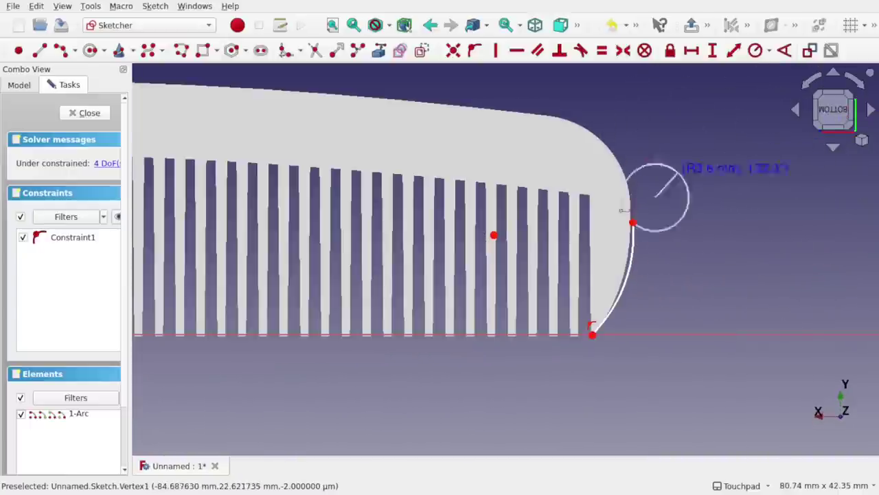
click(618, 153)
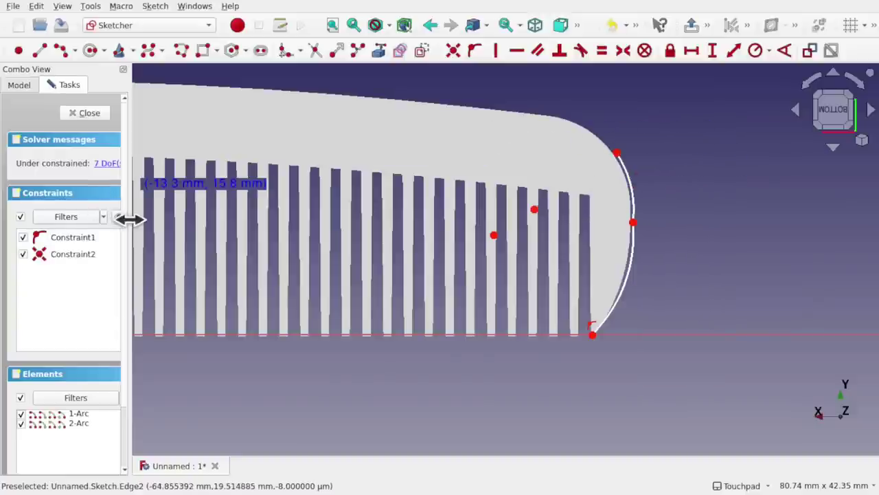
Step: Widen the Combo View and check the sketch's automatic constraint and redundant-removal options
drag(130, 219, 230, 219)
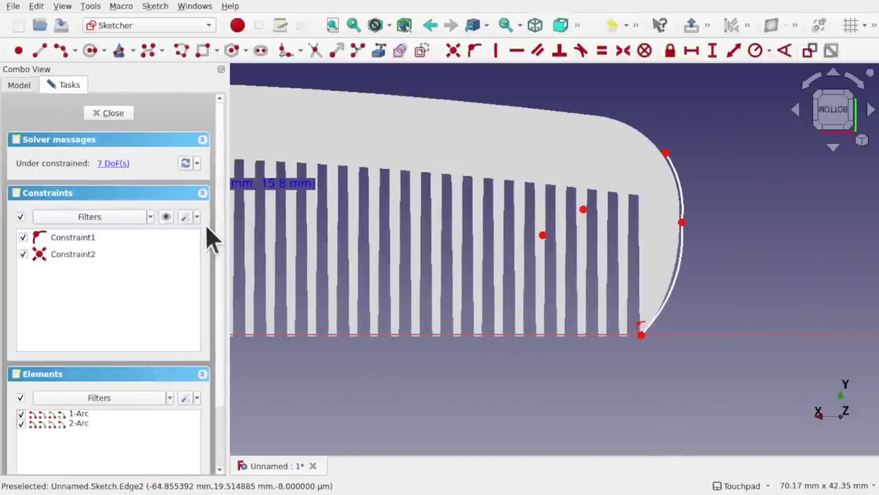
click(198, 217)
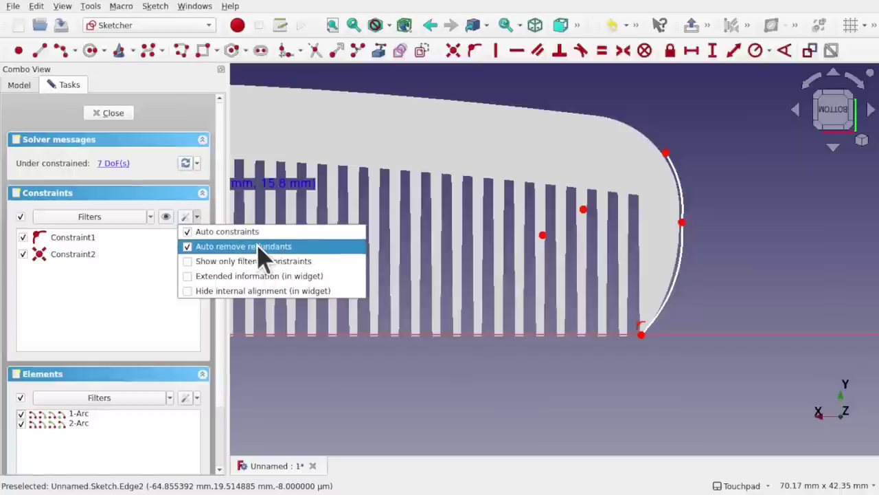
click(663, 149)
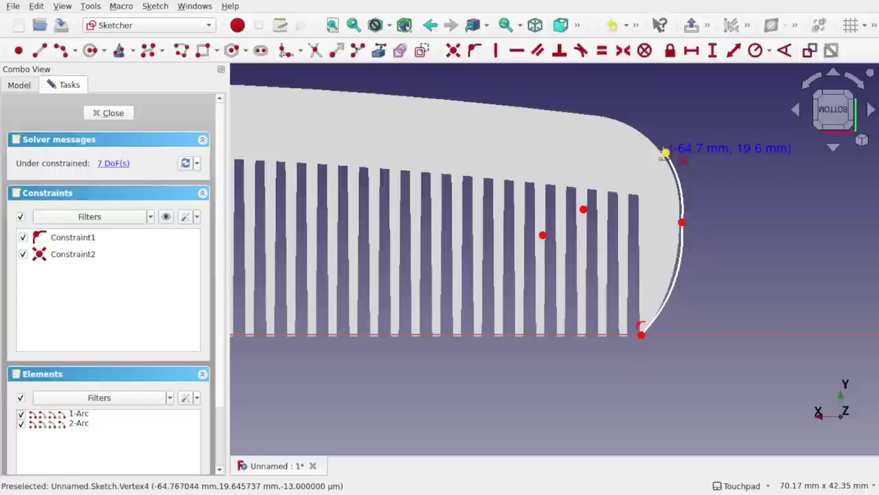
Step: Draw a third three-point arc around the comb's upper corner, from the second arc's end to about (-59, 23.5) mm
click(665, 151)
click(612, 118)
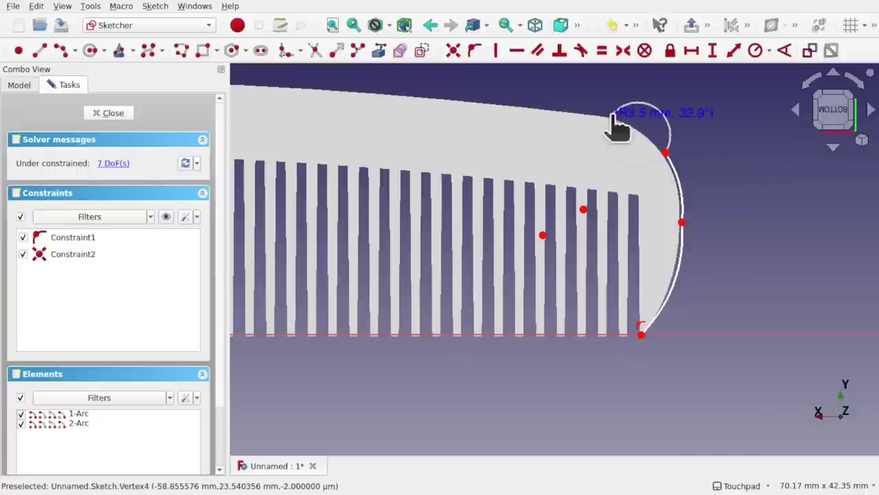
click(631, 123)
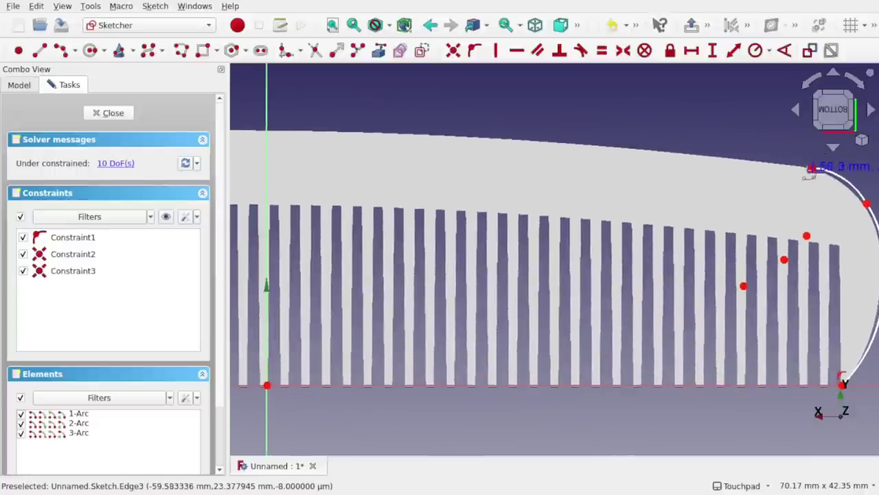
Step: Draw a fourth arc along the comb's spine, from the third arc's end to the Y axis at about 27.5 mm
click(812, 169)
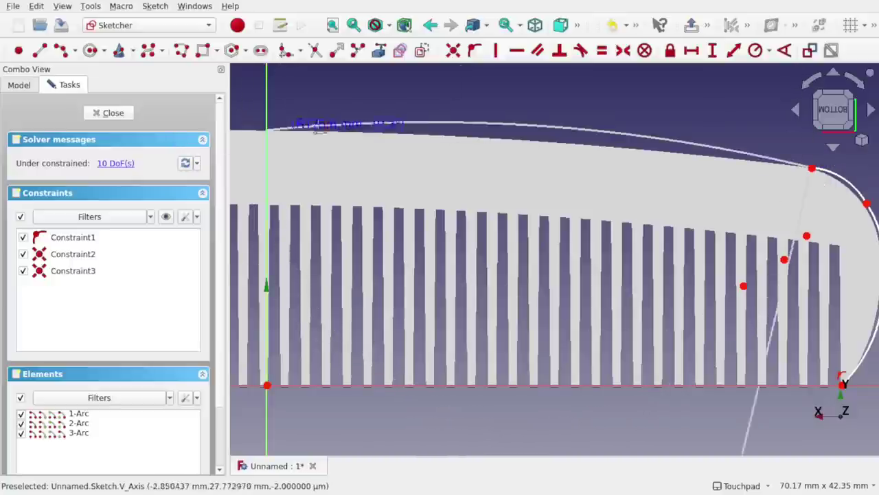
click(465, 137)
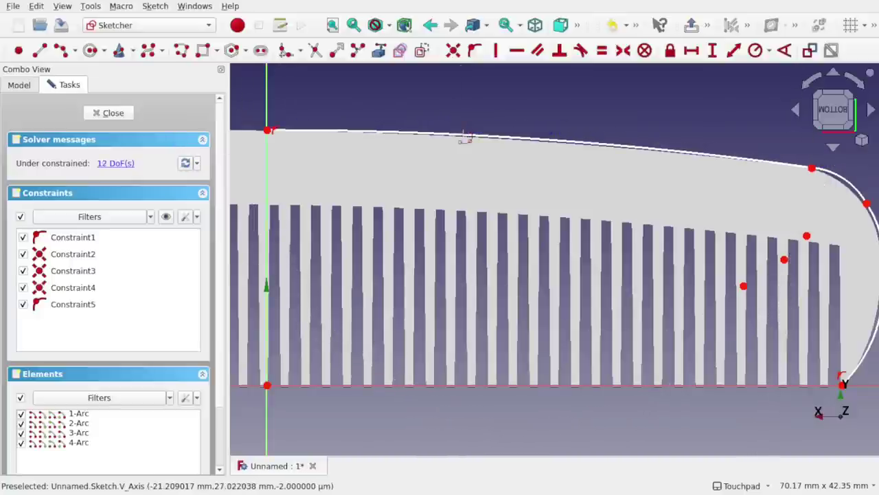
scroll(465, 136, down, 3)
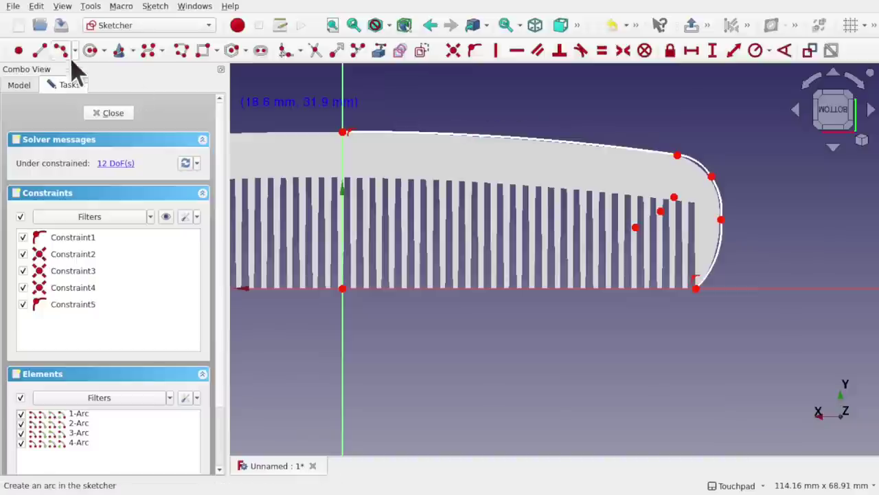
Step: Close the half-comb outline with a line along the X axis to the origin and a vertical line up to the spine arc's end
click(41, 51)
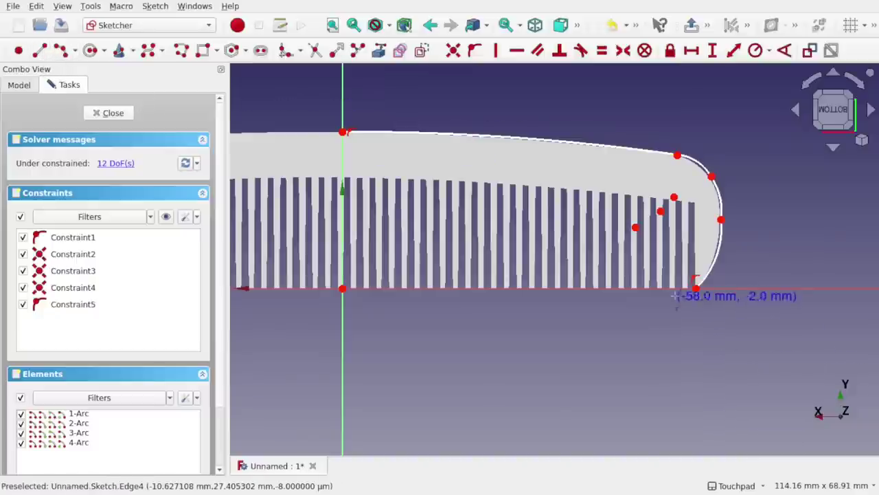
click(696, 289)
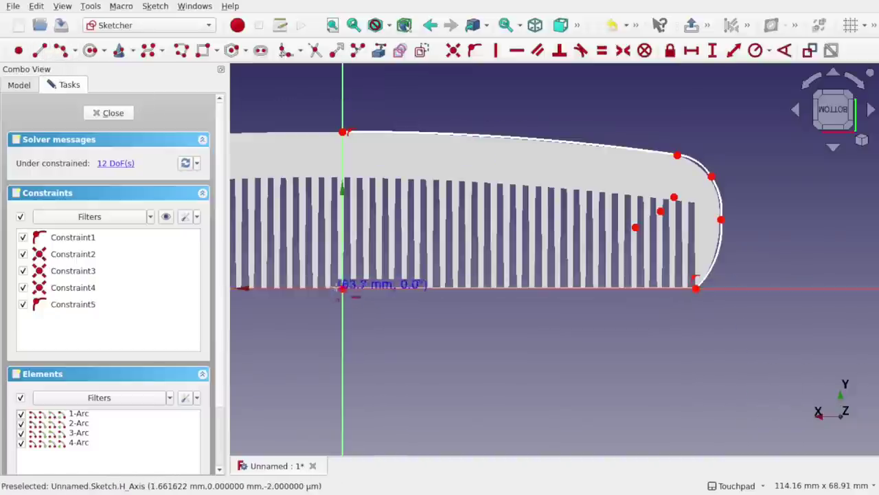
click(342, 289)
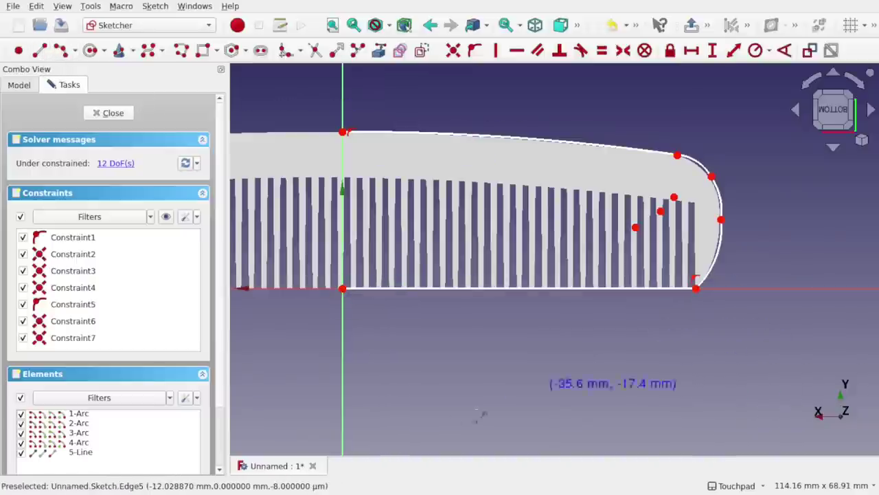
click(343, 289)
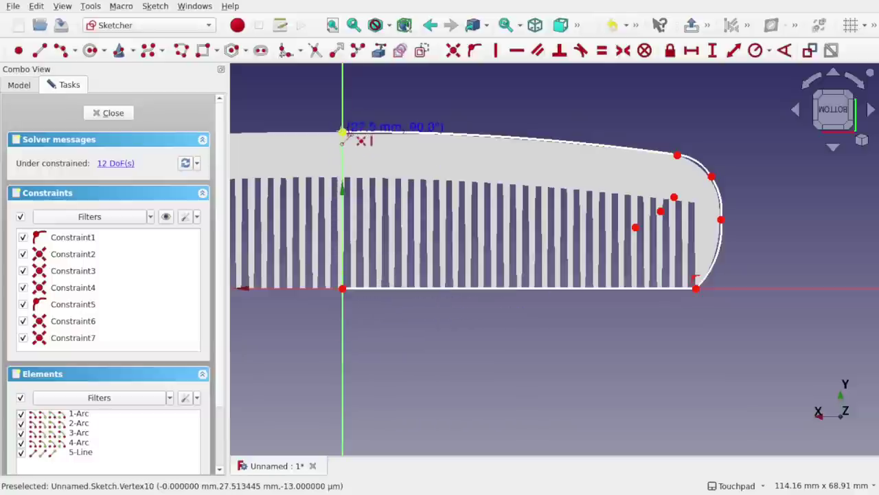
click(342, 131)
scroll(508, 171, up, 2)
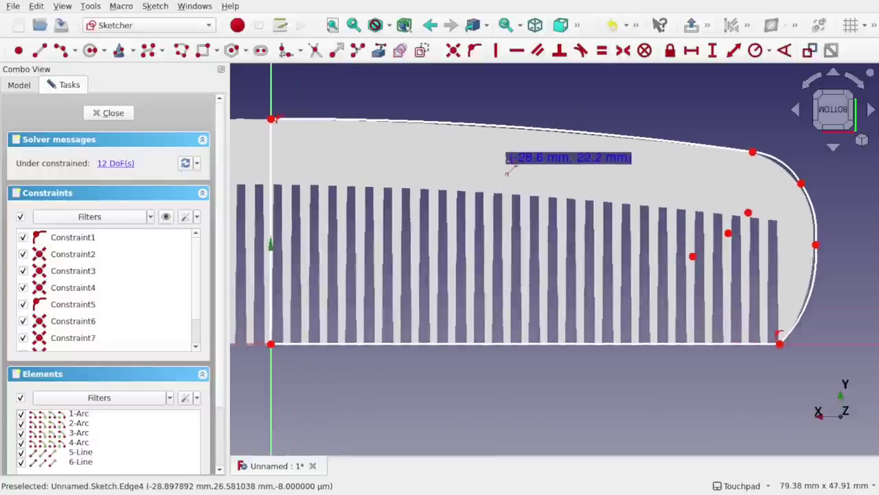
scroll(507, 158, down, 1)
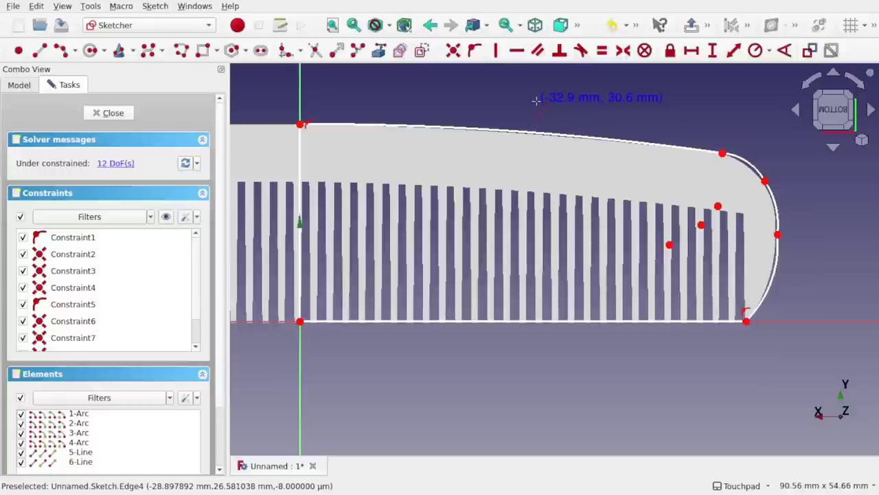
key(Escape)
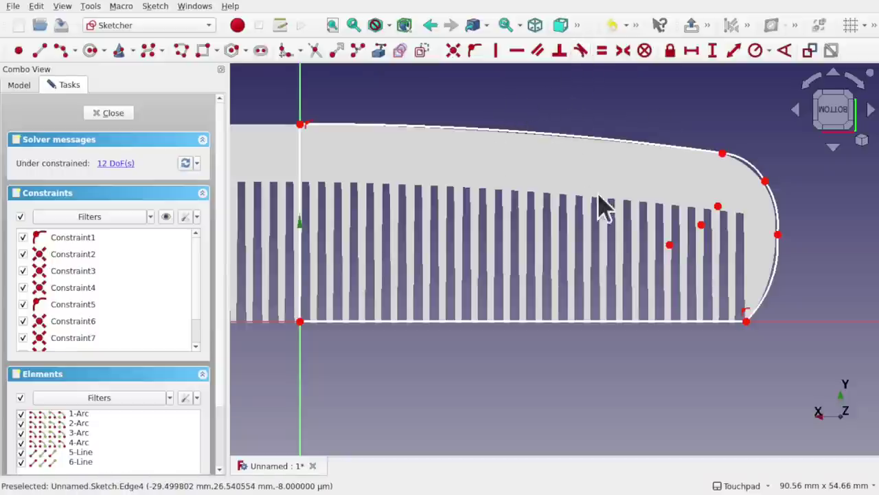
Step: Make the four outline arcs tangent at their three shared endpoints, from the spine arc around the corner to the lowest end arc
click(582, 53)
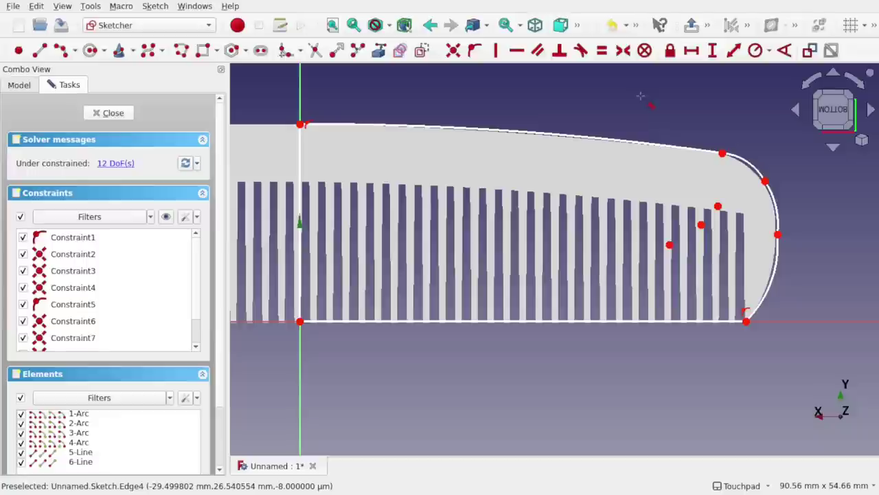
click(624, 140)
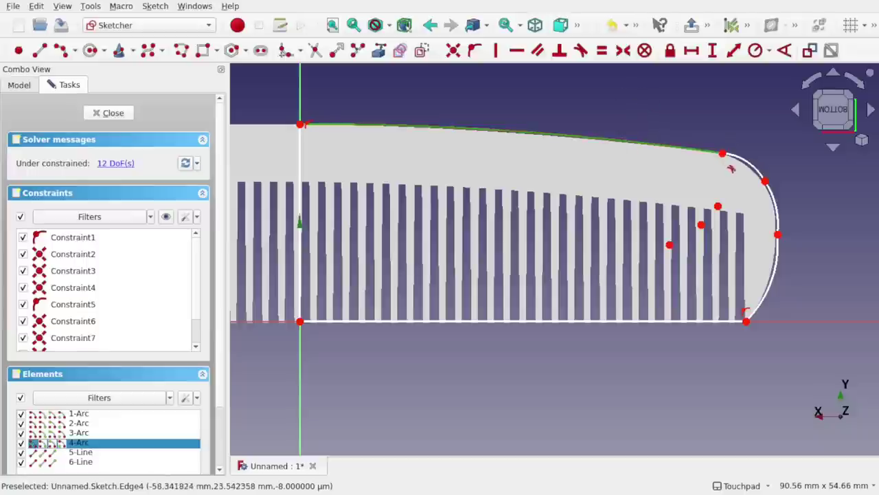
click(751, 169)
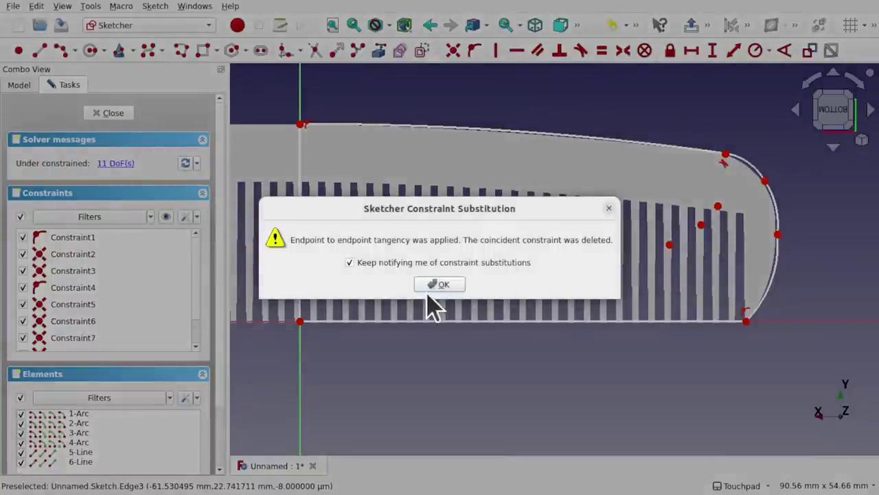
click(440, 285)
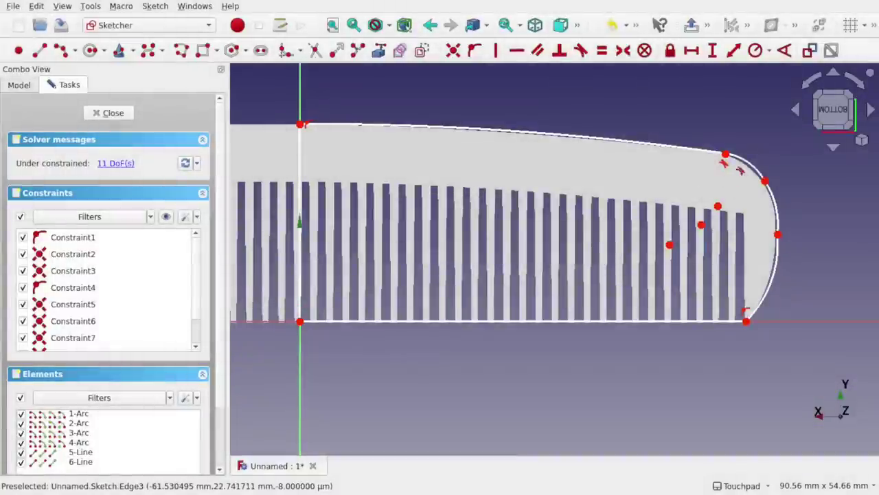
click(753, 172)
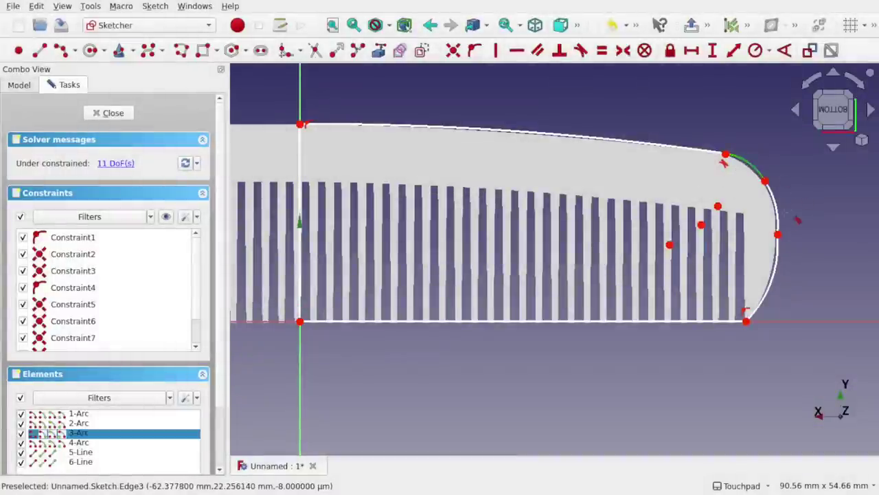
click(781, 219)
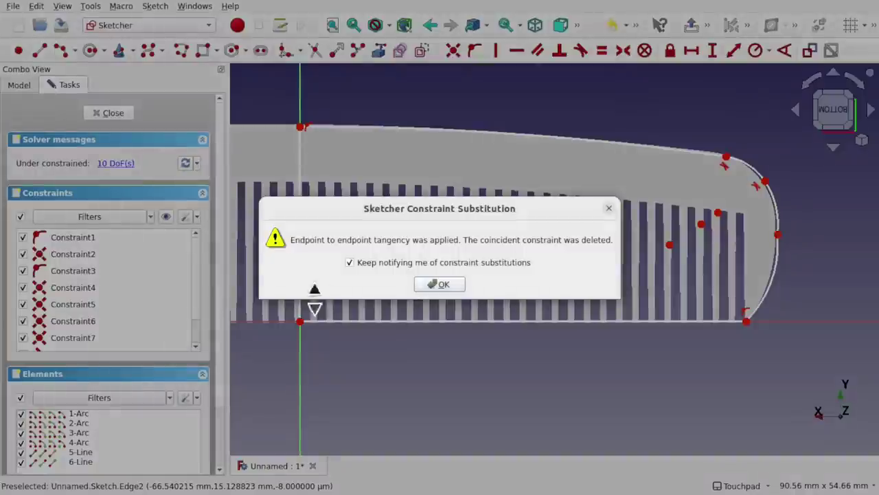
click(442, 286)
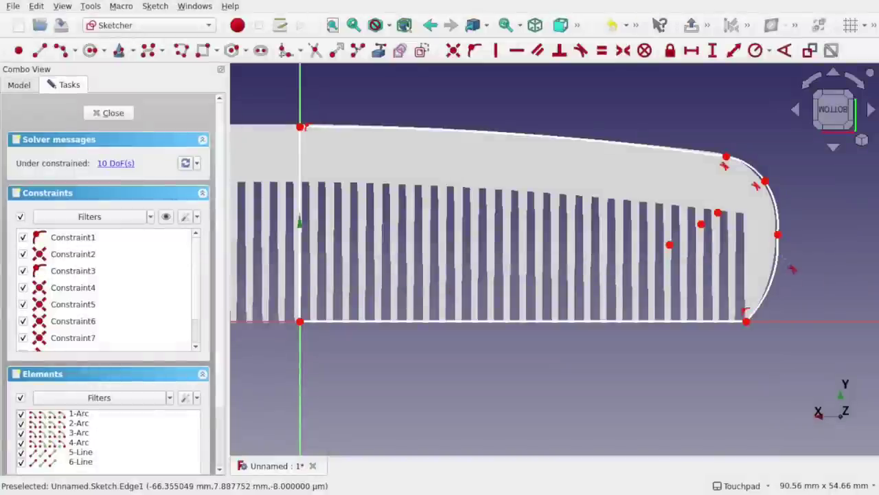
click(787, 225)
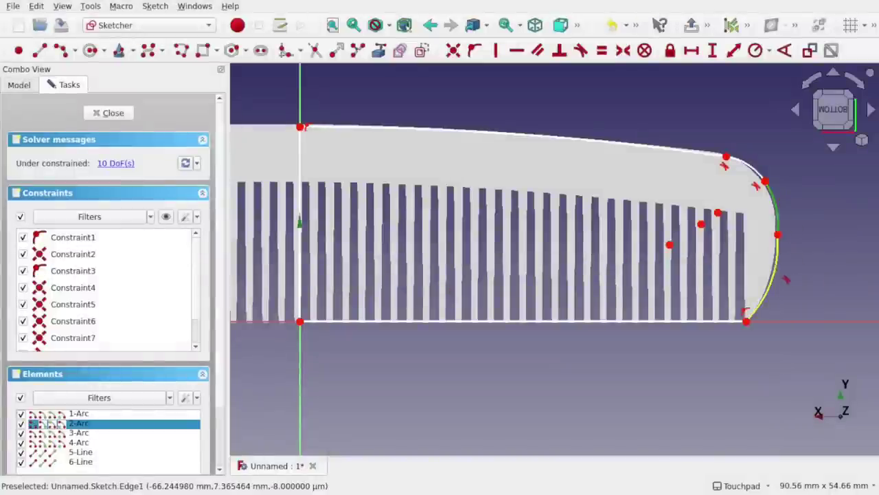
click(782, 283)
key(t)
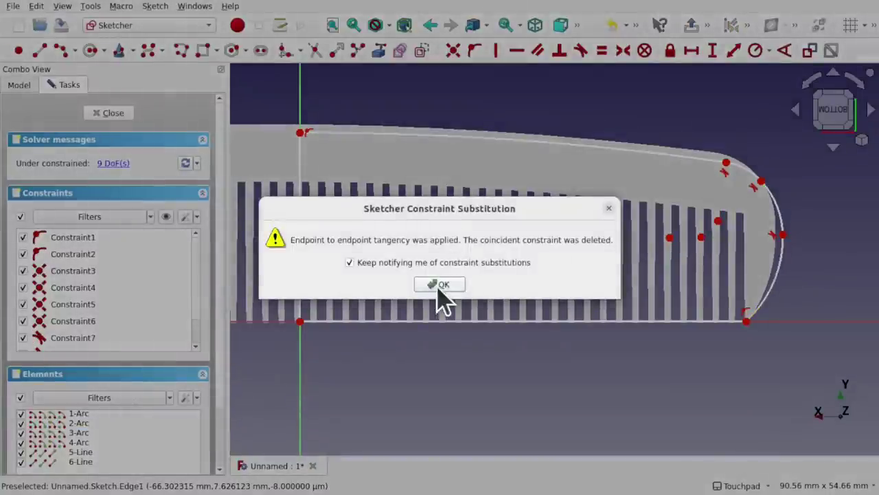
click(440, 284)
Step: Shift the spine arc's corner endpoint slightly and raise its Y-axis endpoint to about 27.3 mm, at the mesh's upper edge
scroll(788, 218, up, 2)
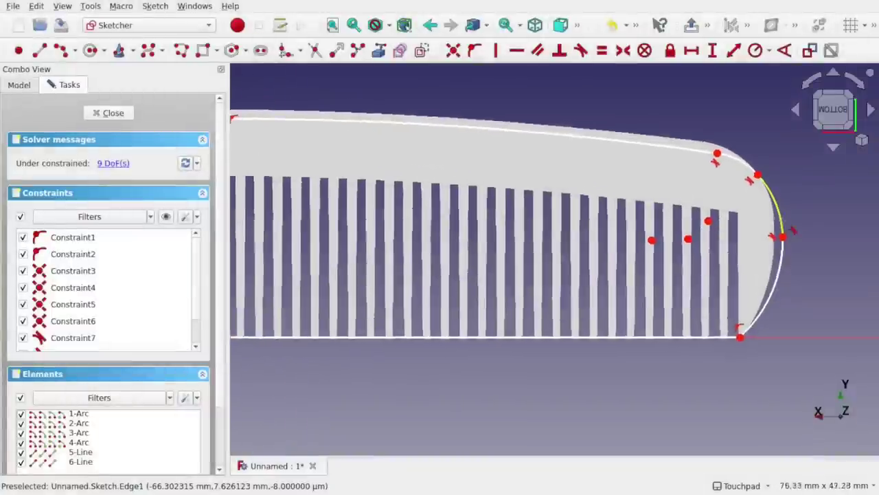
scroll(784, 220, down, 1)
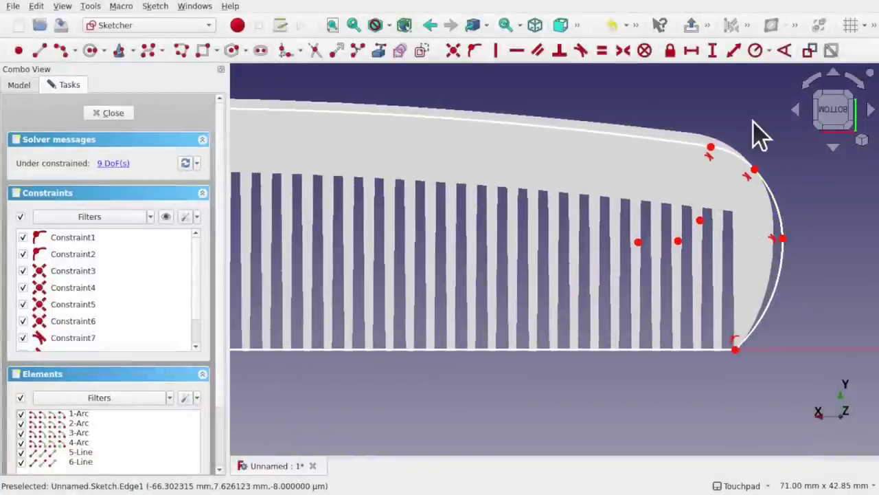
mouse_move(711, 148)
mouse_down()
mouse_move(704, 141)
mouse_move(708, 148)
mouse_up()
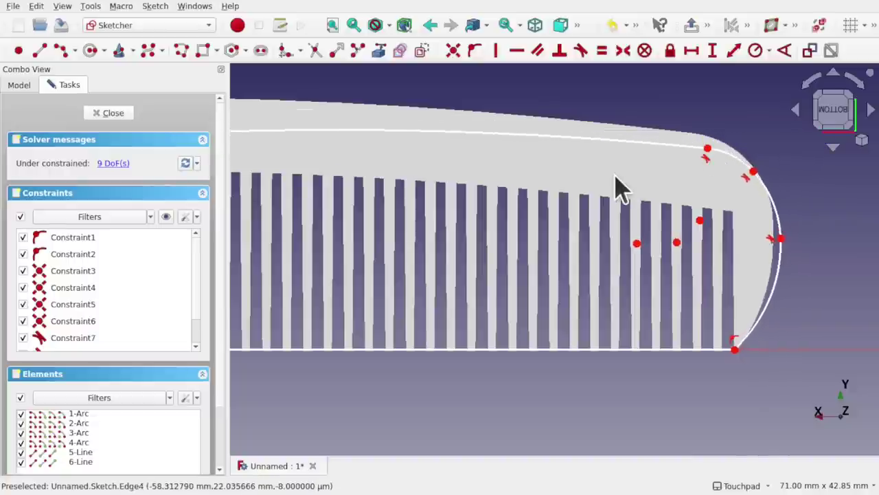
scroll(618, 189, down, 5)
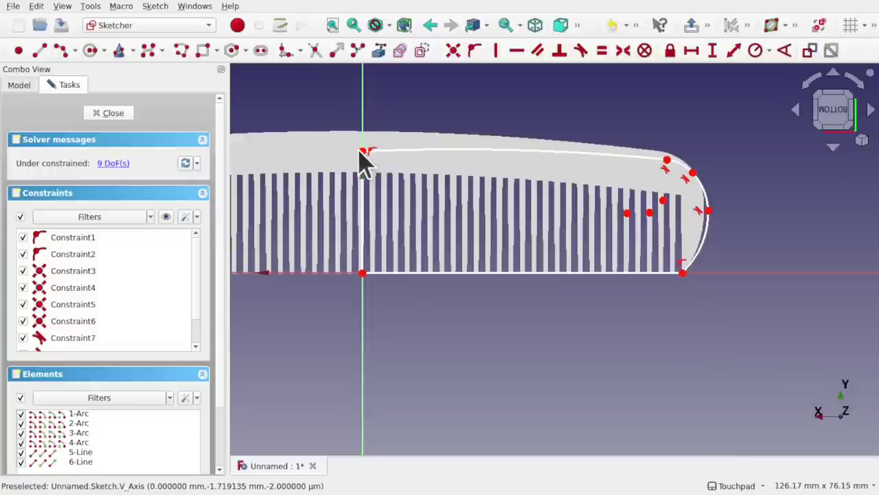
drag(362, 150, 364, 132)
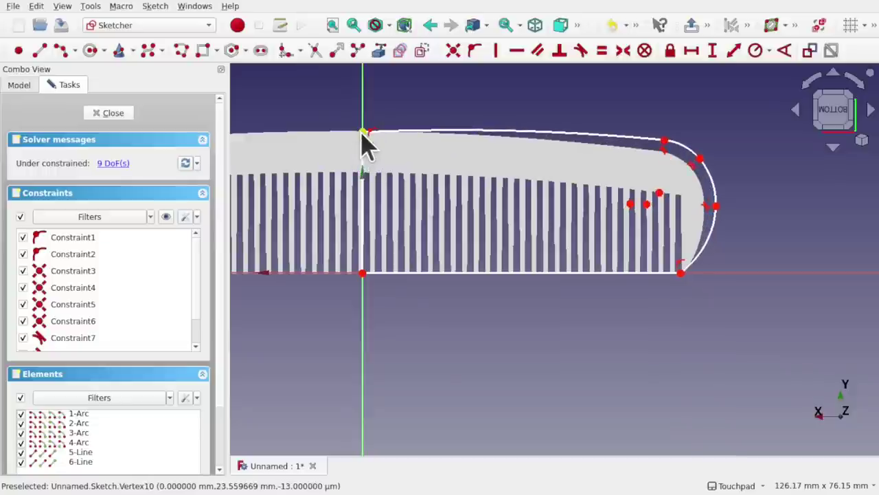
Step: Constrain the vertical distance between the origin and the spine arc's Y-axis endpoint to 28 mm
click(363, 132)
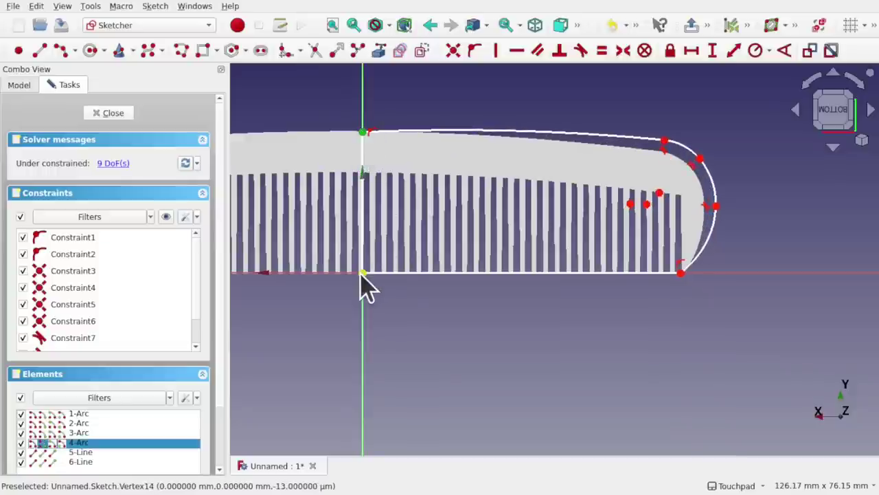
click(362, 273)
click(713, 55)
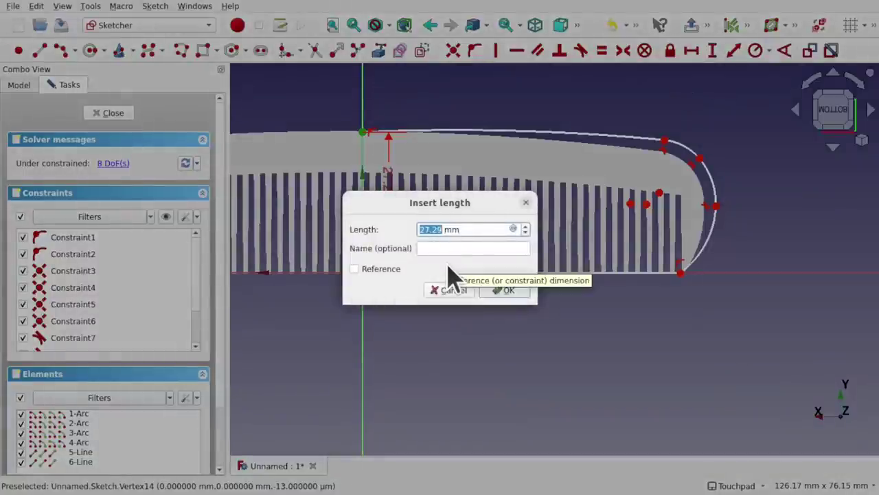
key(Return)
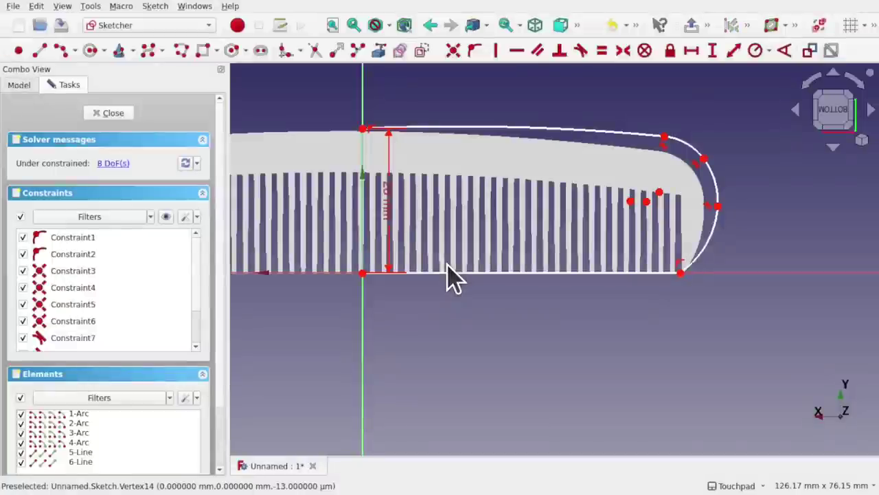
Step: Reposition the corner and end arcs' points so the outline follows the comb mesh's edge, and close the sketch
mouse_move(646, 204)
mouse_down()
mouse_move(645, 218)
mouse_move(646, 194)
mouse_move(664, 199)
mouse_up()
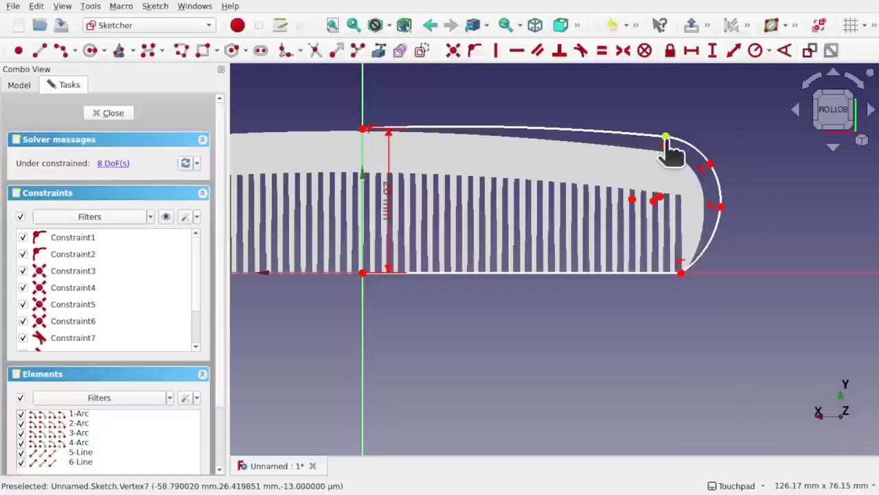
drag(665, 137, 654, 151)
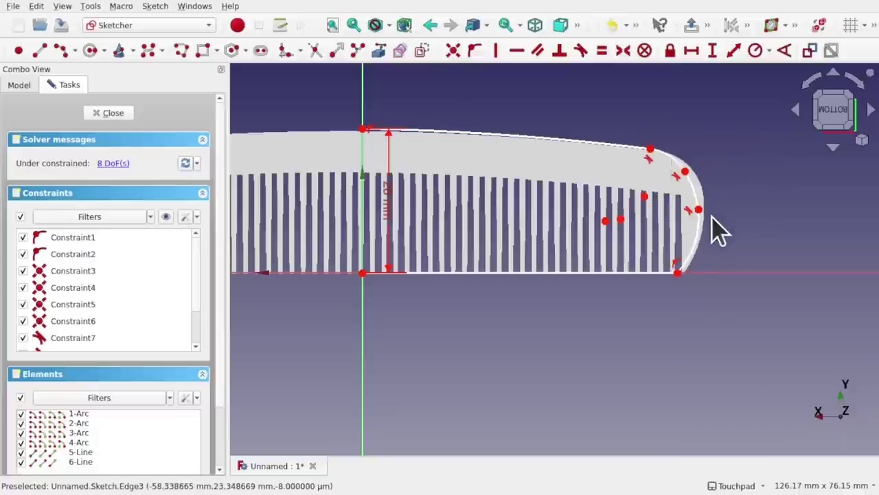
drag(699, 209, 696, 181)
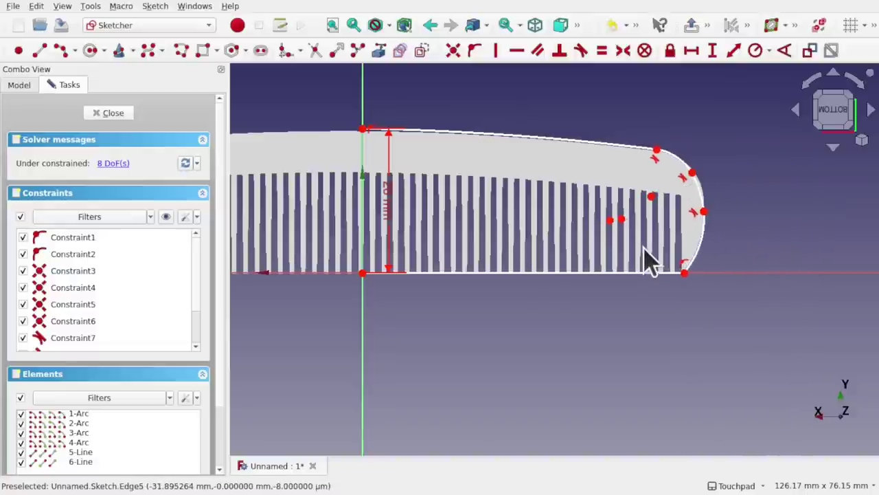
click(111, 113)
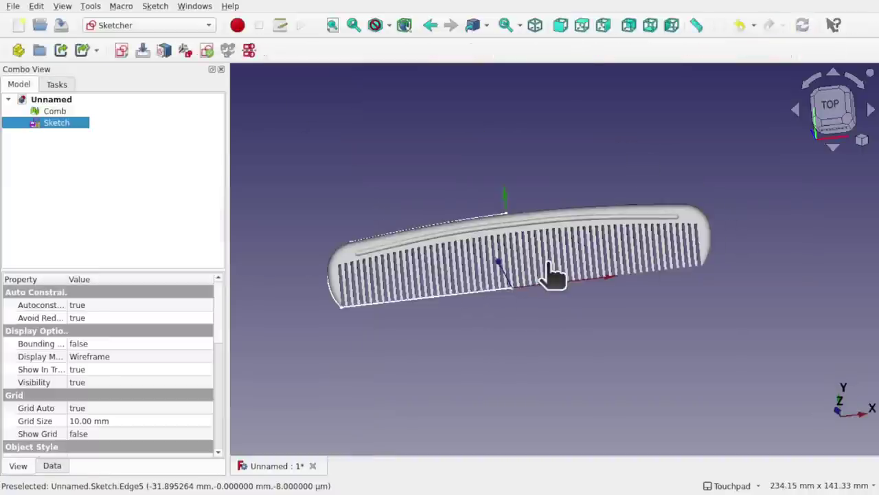
Step: Hide the comb mesh temporarily to check the half-comb sketch outline alone, and show the mesh again
click(529, 283)
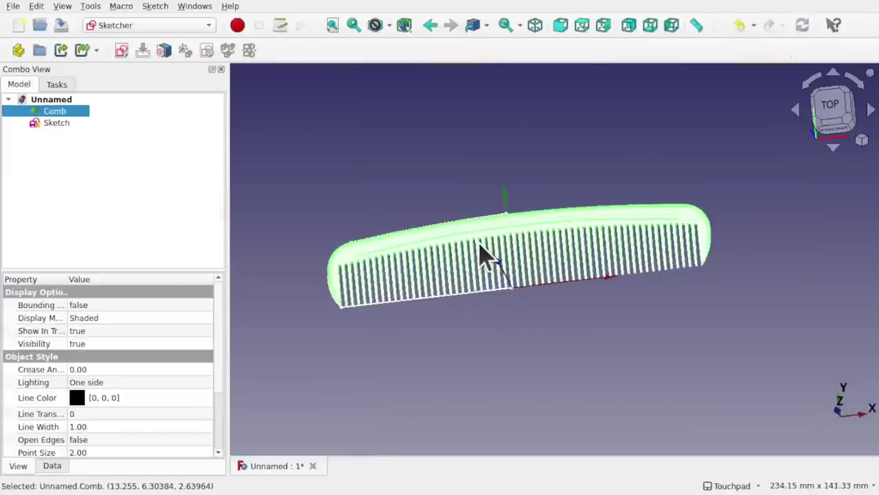
key(space)
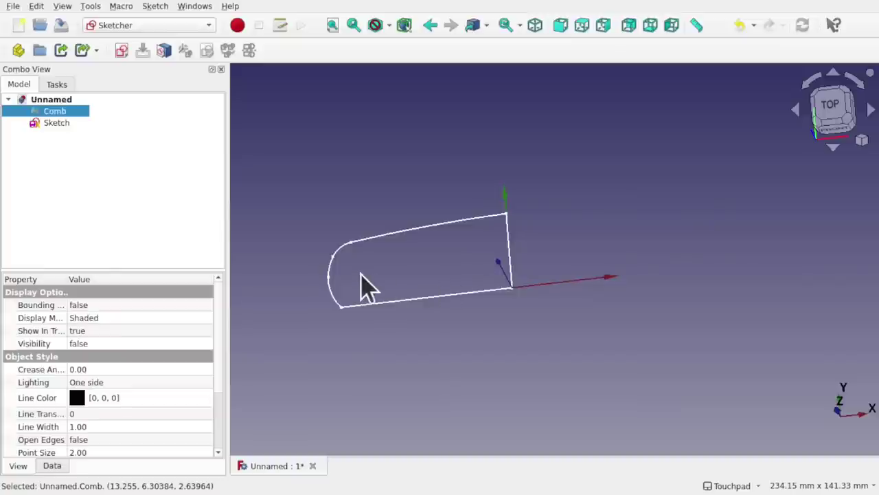
scroll(361, 275, up, 5)
mouse_move(434, 253)
shift+mouse_down()
mouse_move(359, 253)
mouse_move(362, 286)
shift+mouse_up()
scroll(362, 286, down, 1)
scroll(362, 298, down, 2)
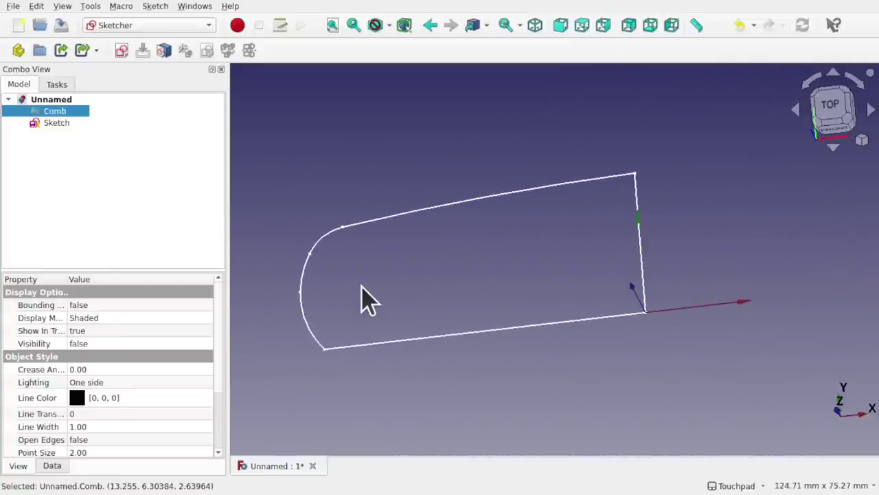
key(space)
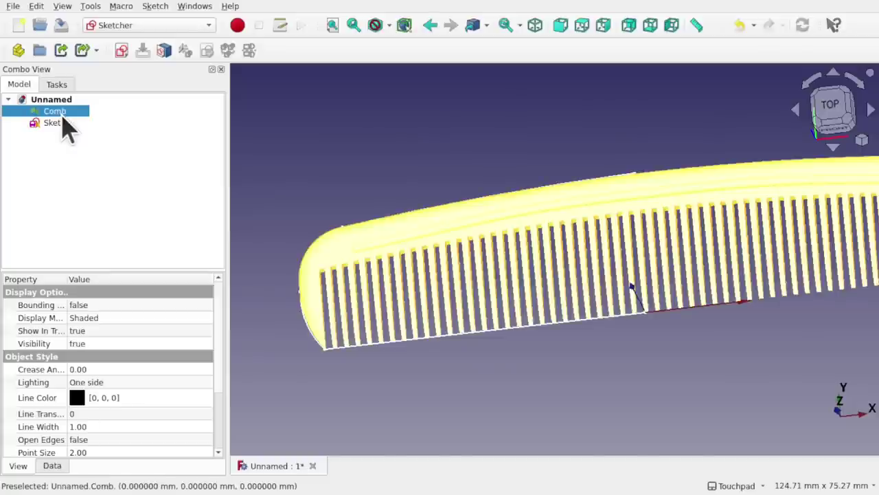
Step: Examine the comb's rounded end, spine and tooth tips against the sketch outline from several angles
alt+drag(585, 381, 673, 285)
shift+drag(510, 371, 578, 224)
click(527, 296)
alt+drag(528, 296, 501, 263)
middle_drag(501, 263, 564, 251)
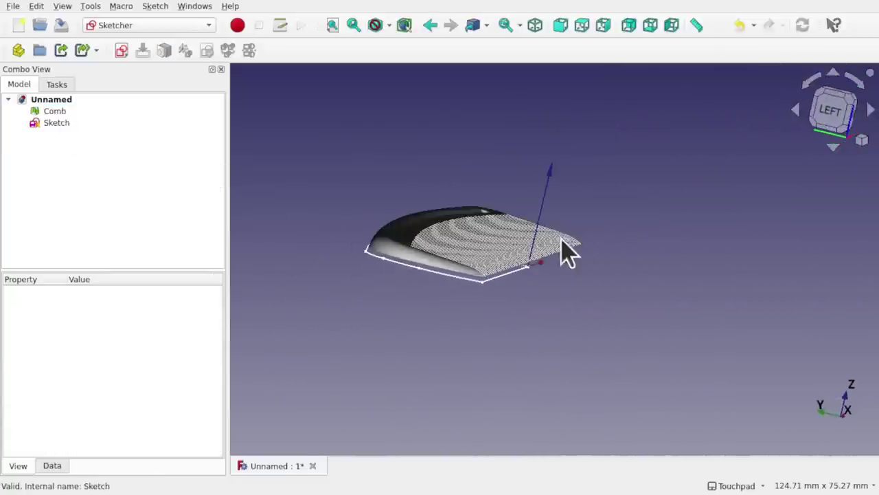
scroll(435, 274, up, 5)
alt+drag(430, 267, 365, 255)
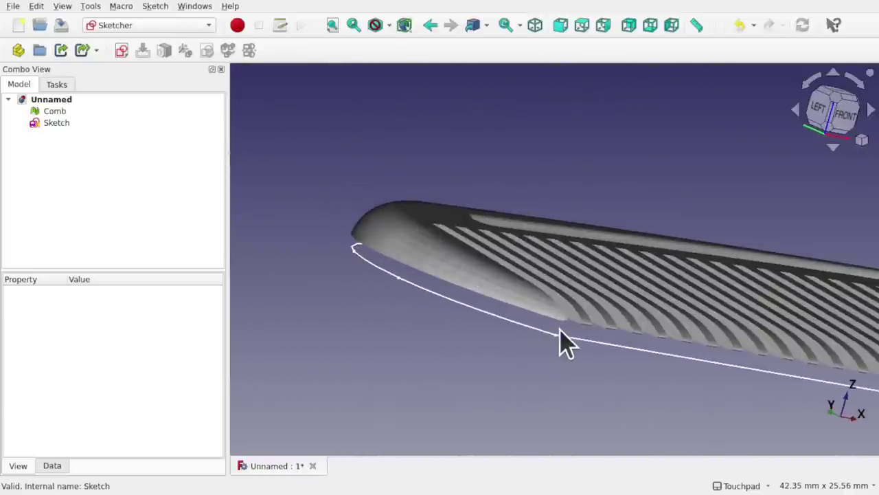
alt+drag(553, 318, 627, 334)
middle_drag(627, 335, 588, 329)
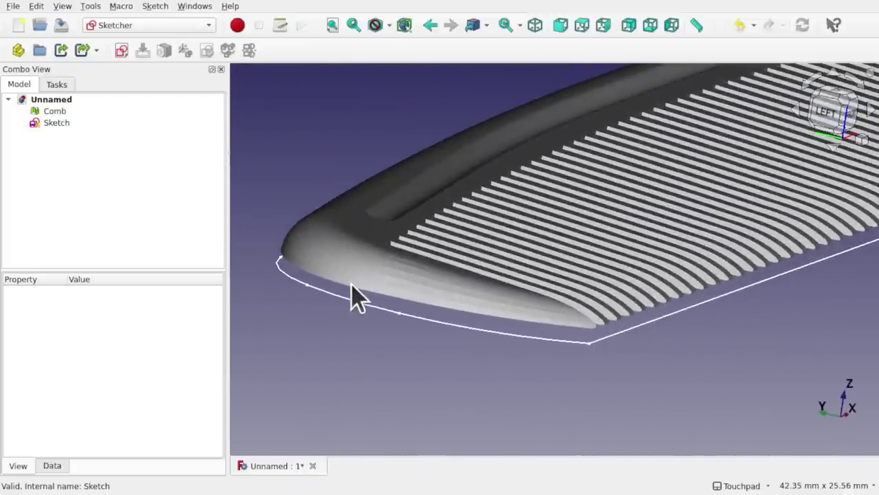
middle_drag(330, 266, 337, 261)
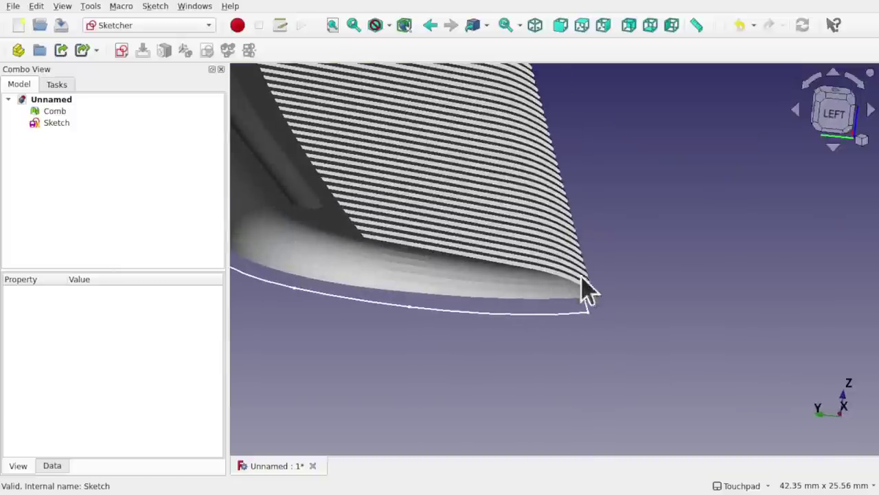
mouse_move(342, 309)
middle_down()
mouse_move(422, 300)
mouse_move(495, 364)
middle_up()
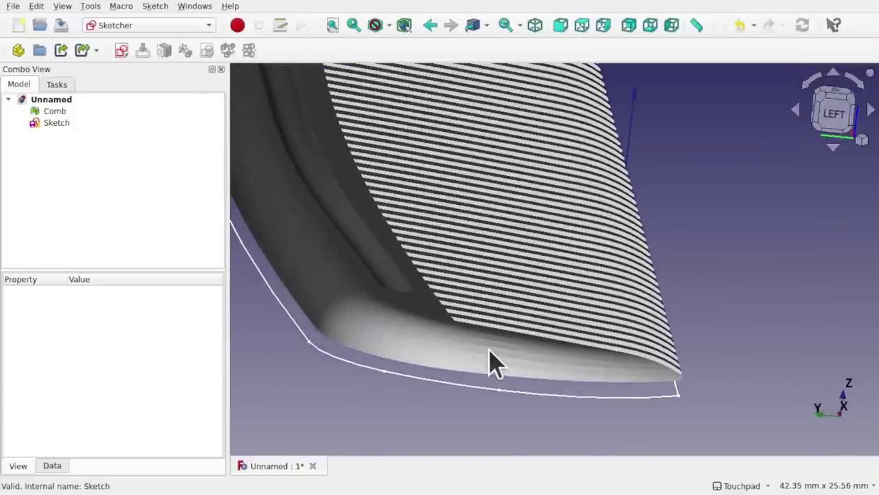
middle_drag(544, 367, 412, 322)
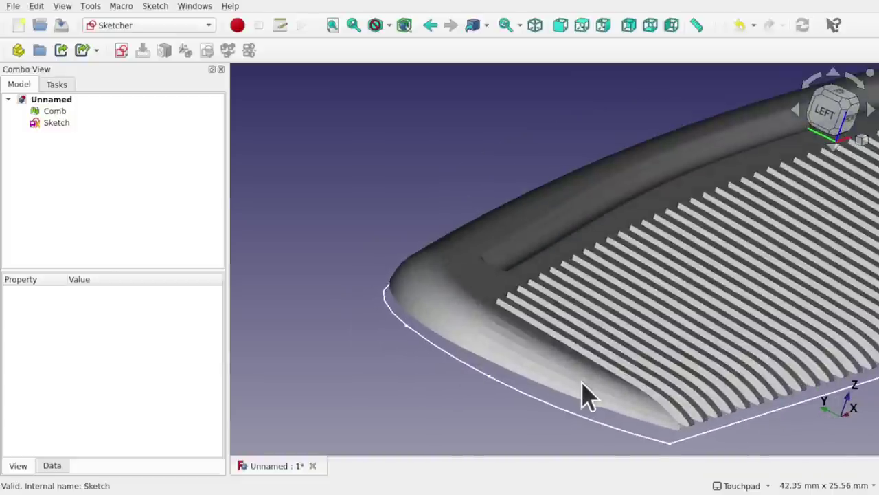
middle_drag(580, 384, 487, 340)
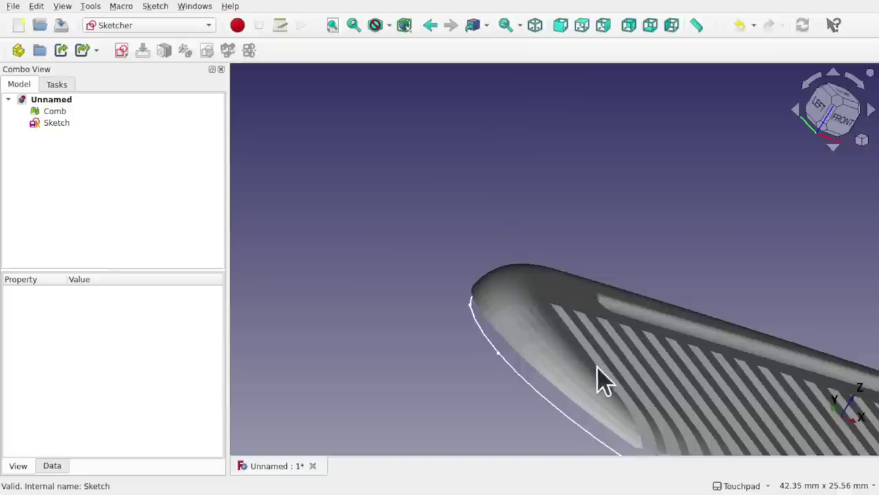
shift+drag(534, 284, 463, 276)
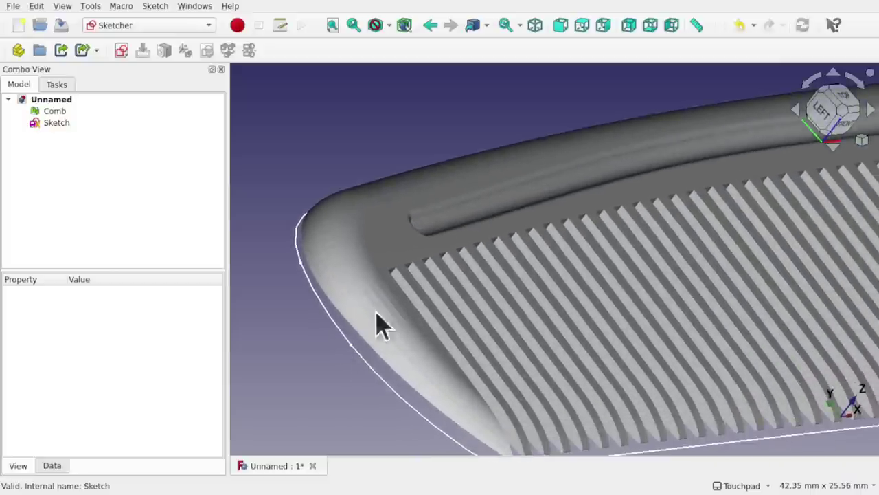
alt+drag(577, 366, 418, 318)
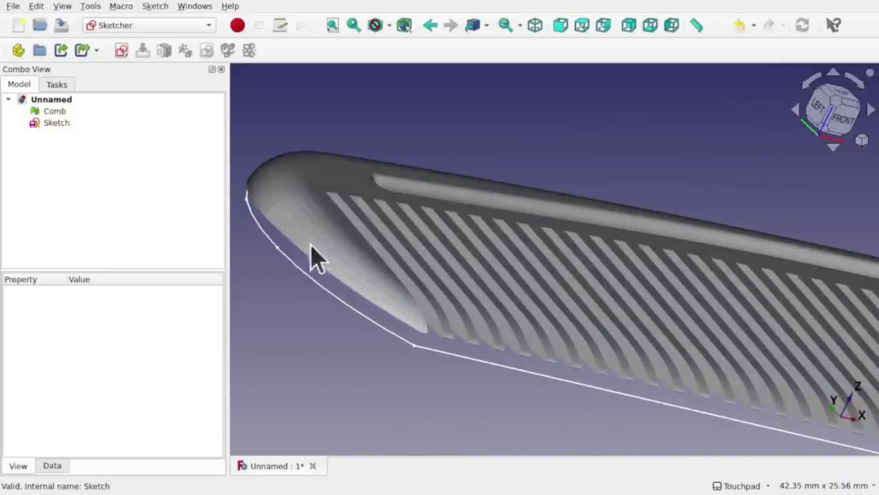
alt+drag(312, 249, 531, 309)
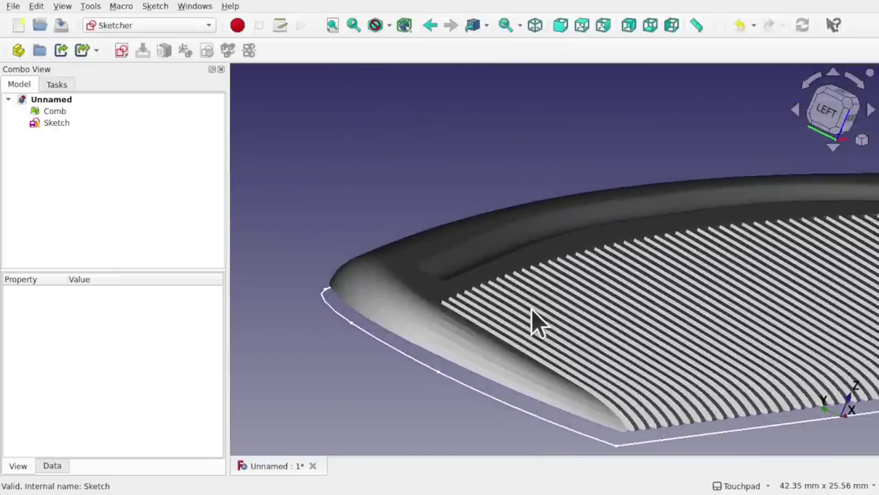
Step: Switch to the Part Design workbench, create a new body, and move the half-comb sketch into it
alt+drag(536, 321, 400, 327)
alt+drag(436, 391, 642, 285)
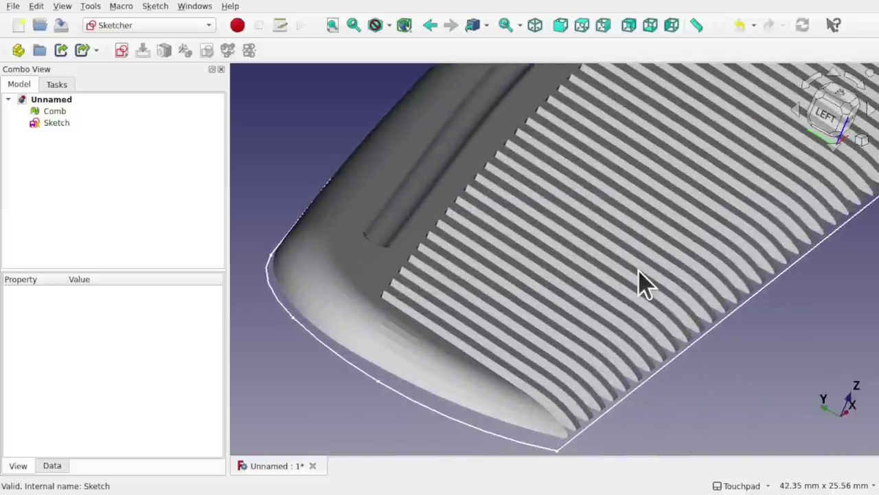
click(133, 27)
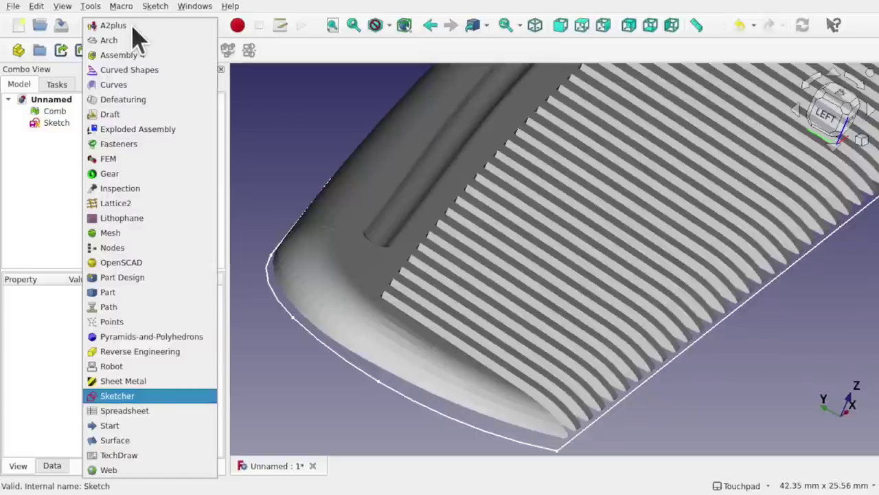
click(182, 277)
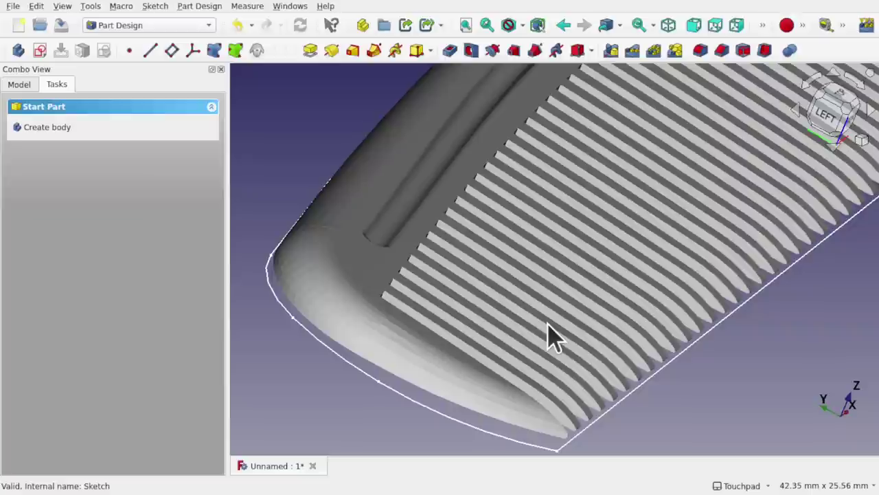
click(44, 128)
click(20, 85)
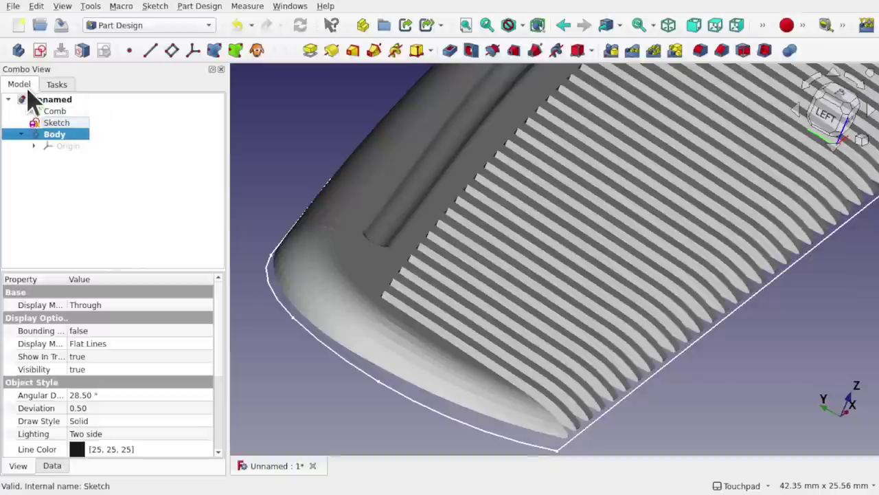
mouse_move(55, 125)
mouse_down()
mouse_move(153, 149)
mouse_move(68, 141)
mouse_up()
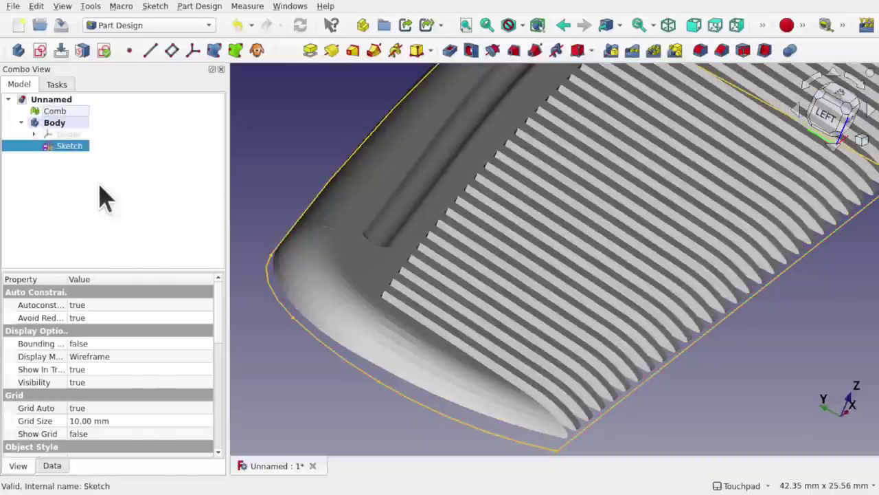
Step: Translate the comb mesh by -1.00 mm along Z so its underside meets the half-comb sketch plane
shift+drag(577, 309, 652, 264)
scroll(638, 333, up, 3)
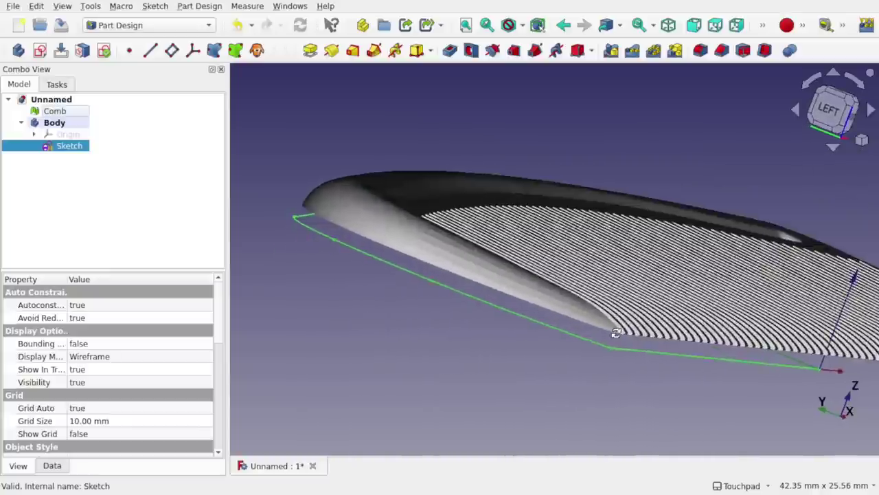
scroll(617, 349, up, 3)
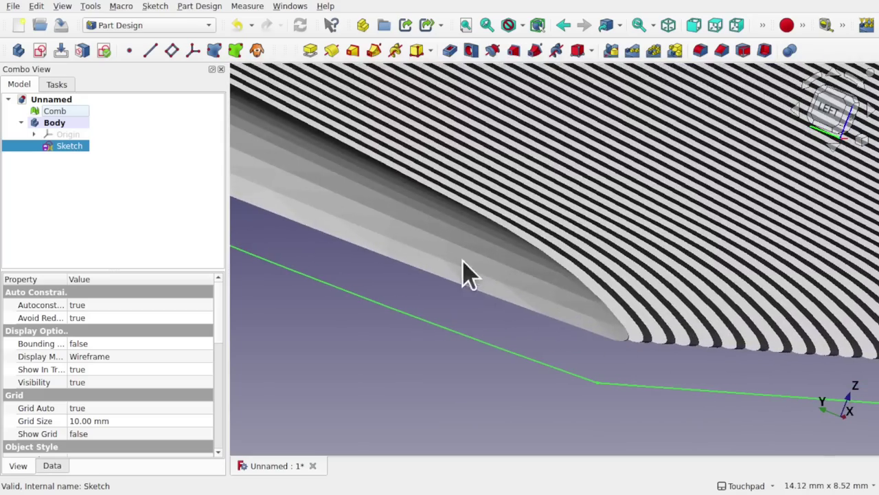
mouse_move(463, 259)
mouse_down()
mouse_move(659, 307)
mouse_move(577, 300)
mouse_move(501, 308)
mouse_up()
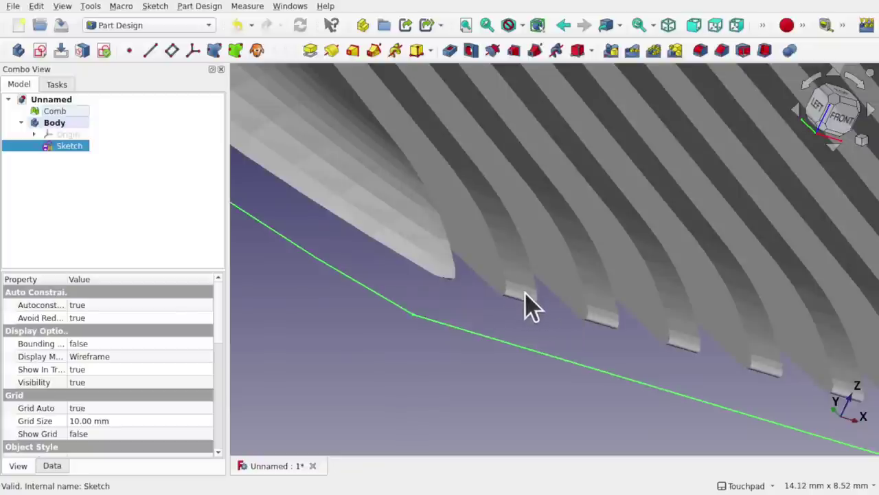
click(55, 112)
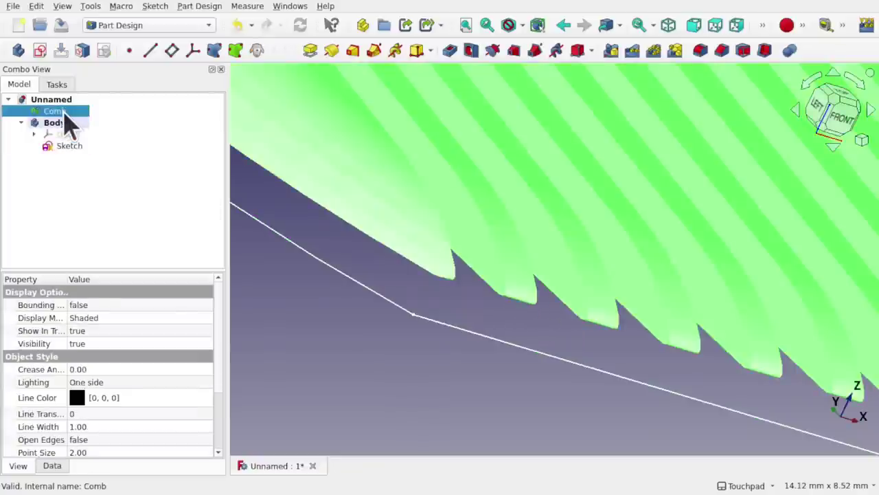
right_click(64, 115)
click(72, 117)
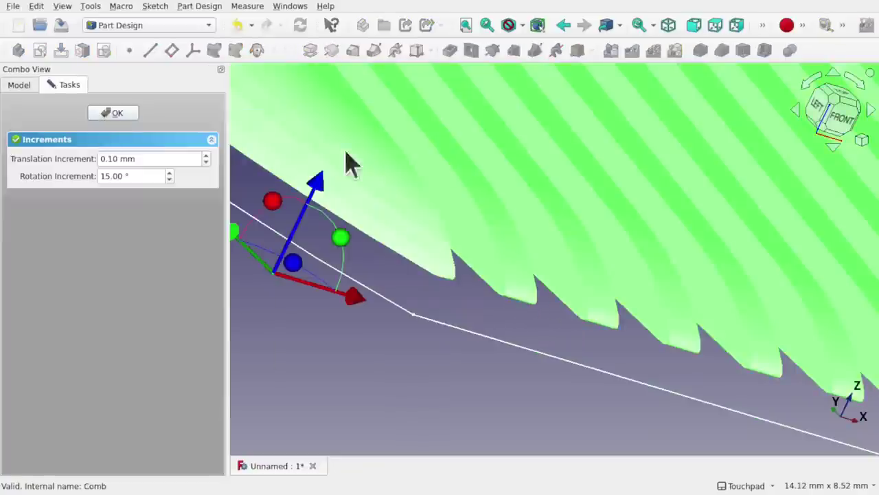
scroll(504, 199, down, 2)
drag(363, 172, 345, 200)
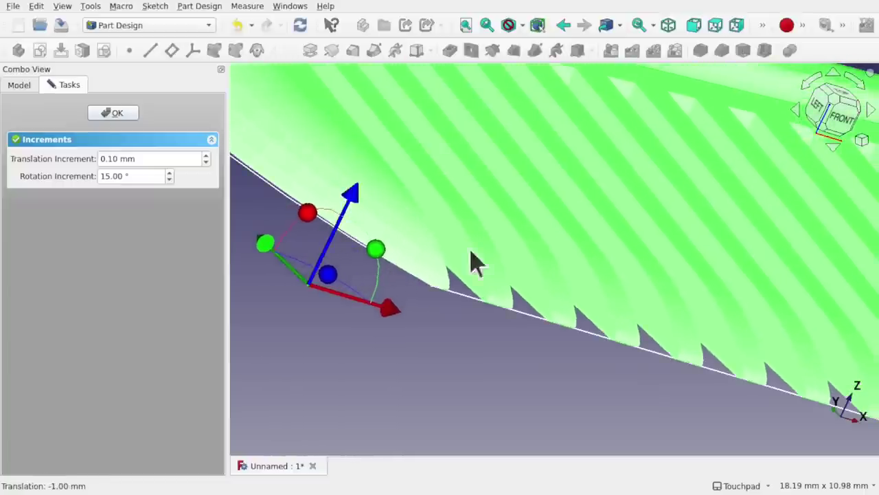
click(115, 114)
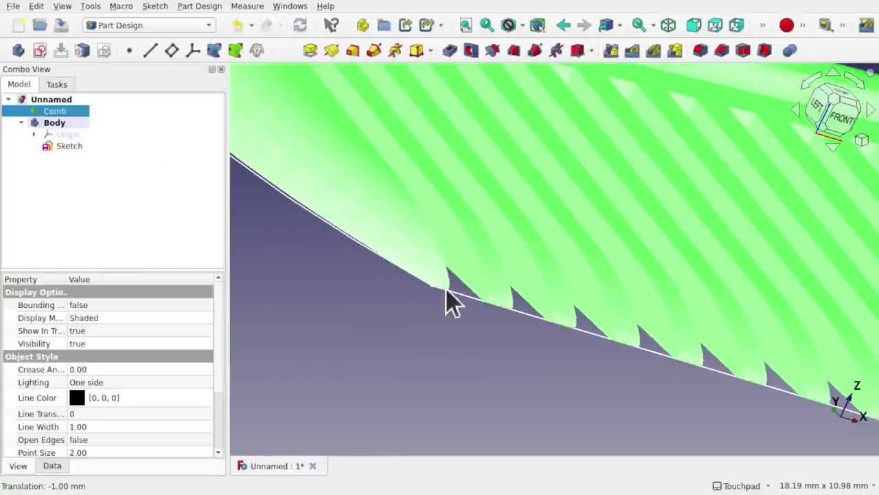
click(444, 311)
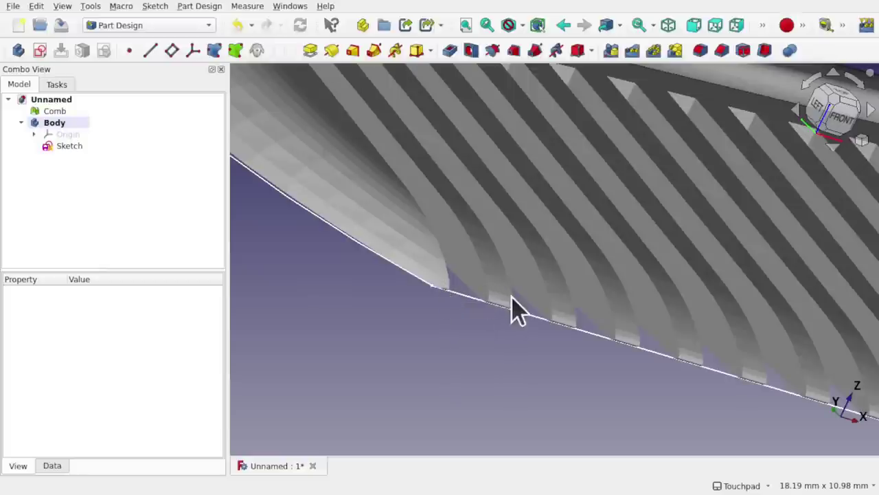
scroll(447, 326, down, 5)
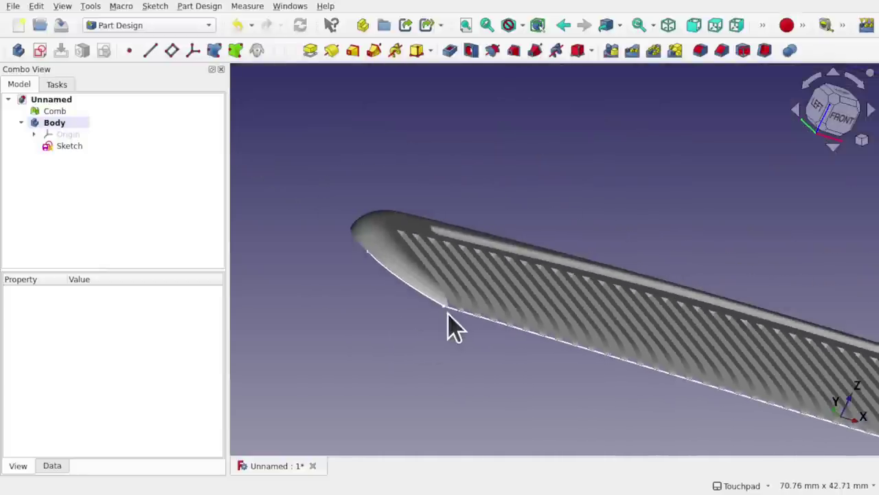
Step: Pad the half-comb sketch along its normal into a thin plate less than 1 mm thick
click(68, 147)
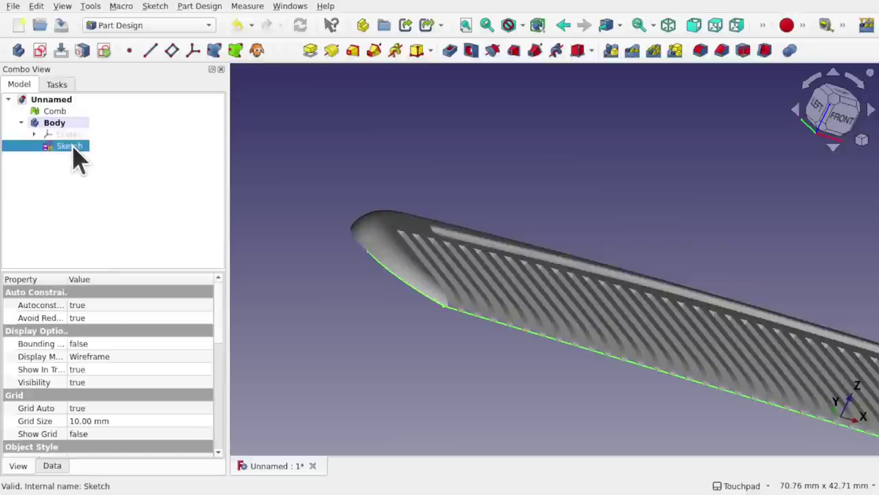
click(310, 51)
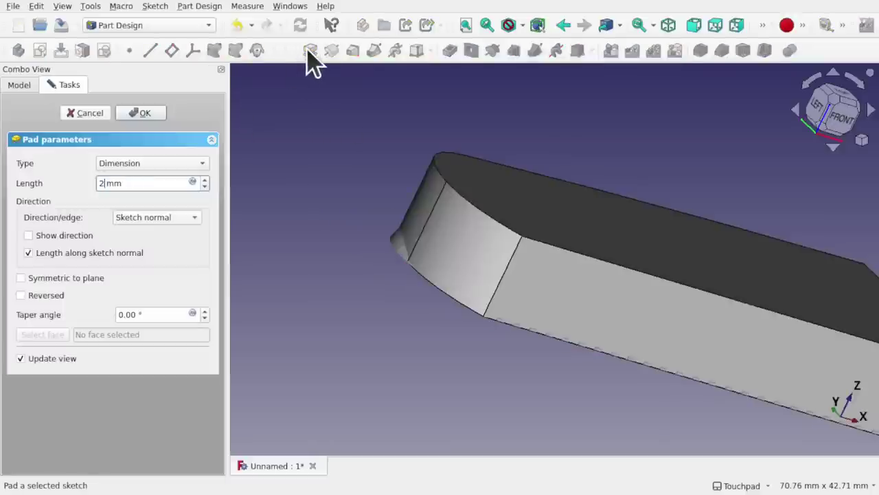
text(2)
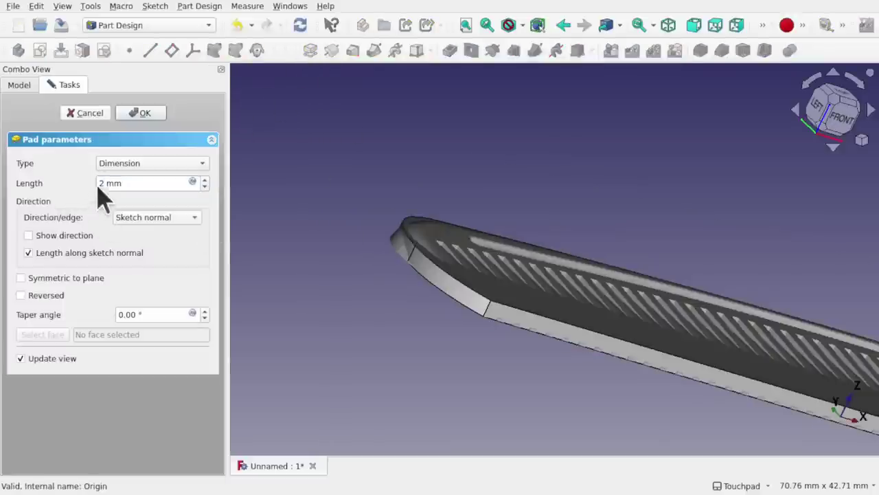
double_click(103, 181)
text(1)
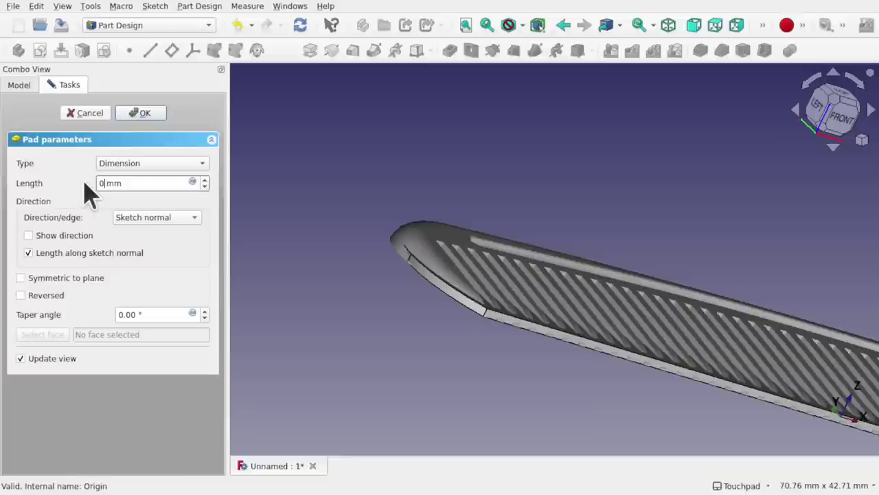
key(Return)
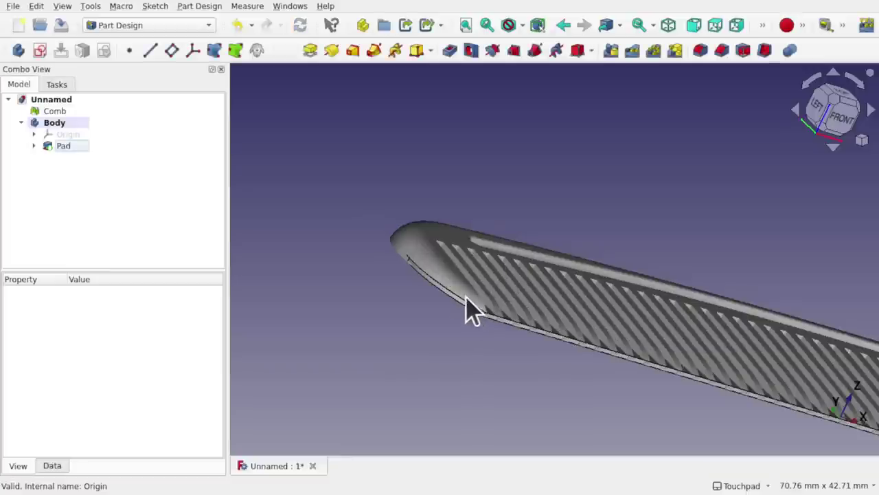
Step: Save the document as pd-comb in the Downloads folder
shift+drag(466, 296, 316, 161)
click(13, 7)
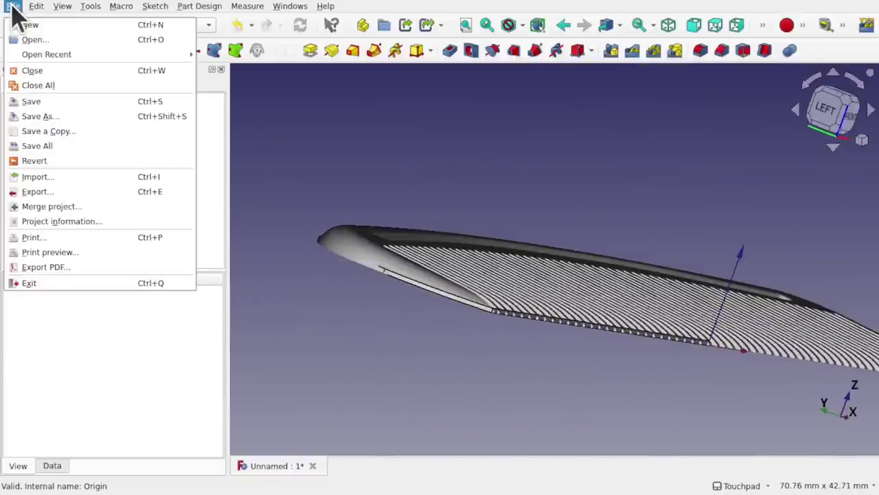
click(81, 117)
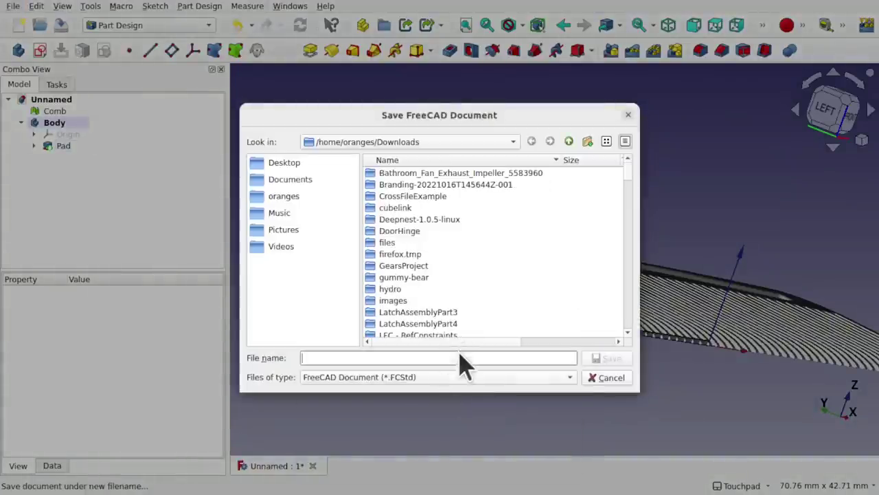
text(pd-c)
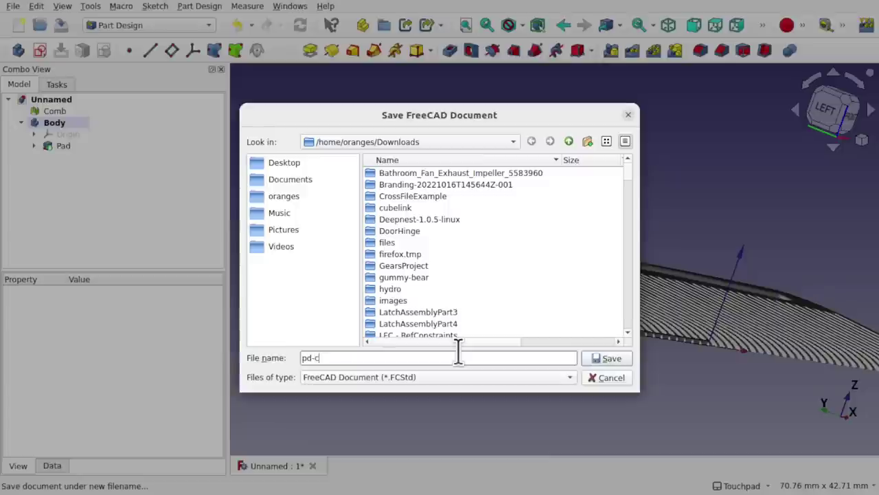
text(omb)
key(Return)
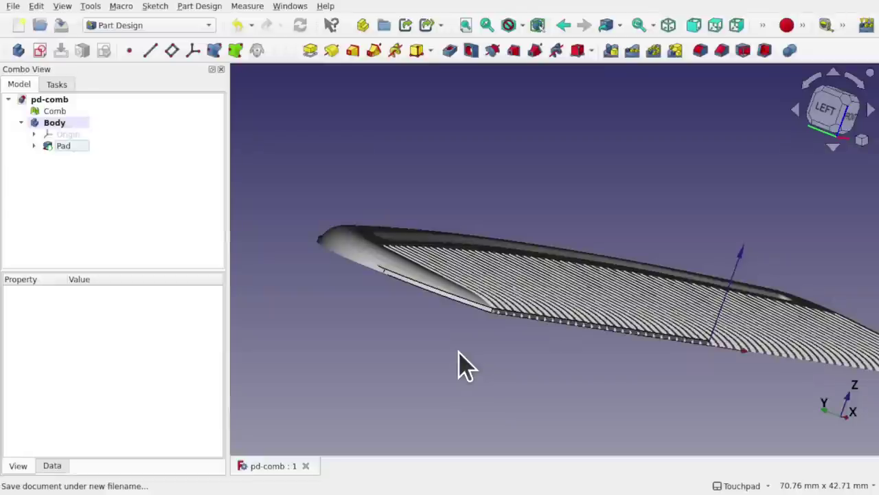
Step: Hide the comb mesh temporarily to inspect the padded half-comb plate alone, and show the mesh again
scroll(505, 321, up, 3)
alt+drag(500, 318, 534, 159)
click(350, 272)
key(space)
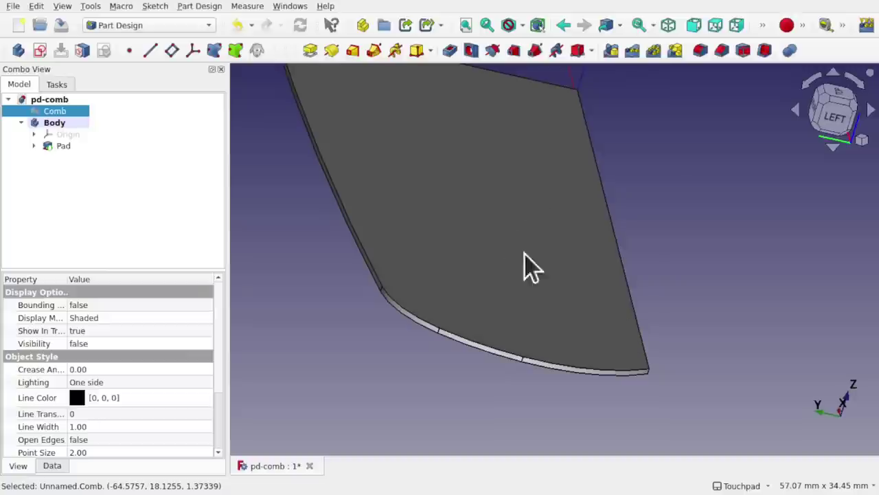
alt+drag(526, 265, 526, 317)
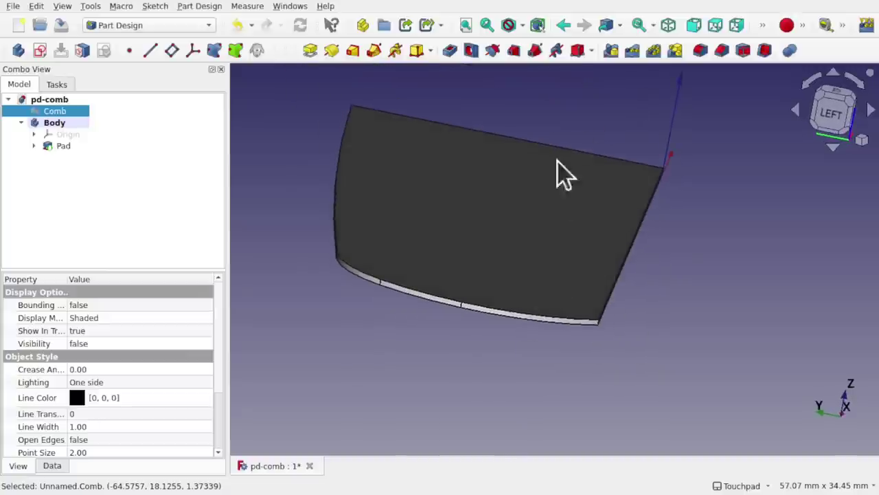
alt+drag(571, 290, 579, 270)
key(space)
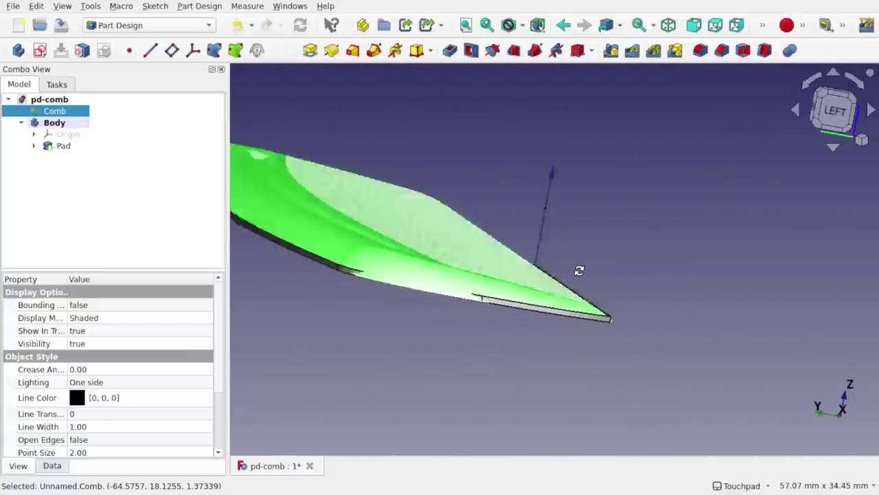
Step: Examine how the thin pad follows the comb mesh's side profile, rounded end and curved spine
click(833, 110)
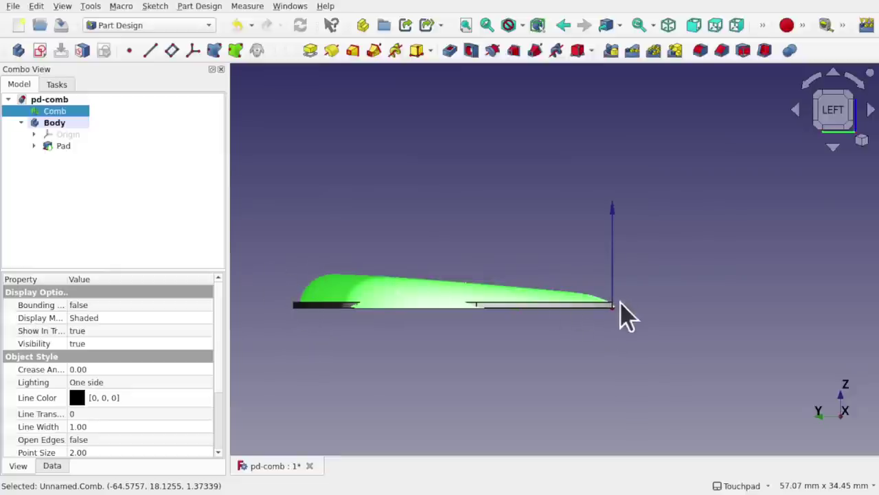
shift+drag(427, 317, 452, 319)
middle_drag(508, 276, 621, 322)
click(356, 213)
shift+drag(356, 212, 380, 242)
middle_drag(380, 242, 447, 259)
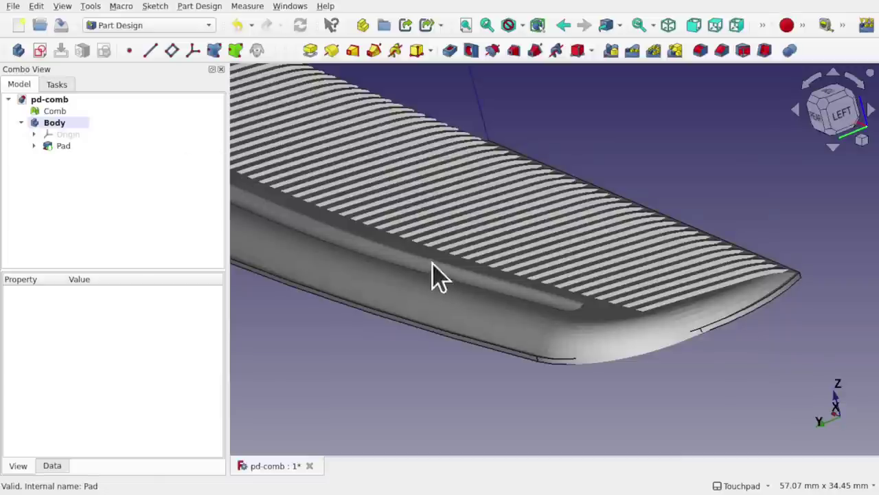
shift+middle_drag(432, 262, 660, 301)
alt+middle_drag(503, 286, 561, 289)
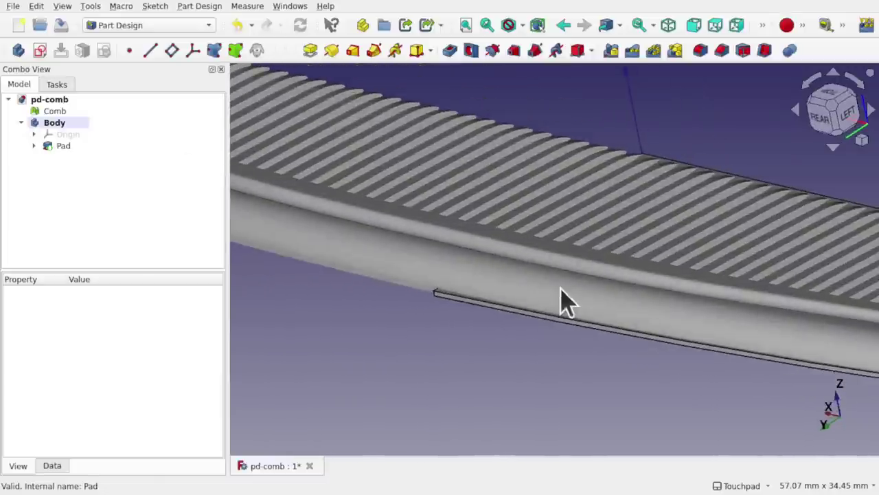
Step: Hide the comb mesh so only the padded half-comb plate is displayed, and clear the selection
click(454, 268)
key(space)
alt+drag(459, 281, 756, 314)
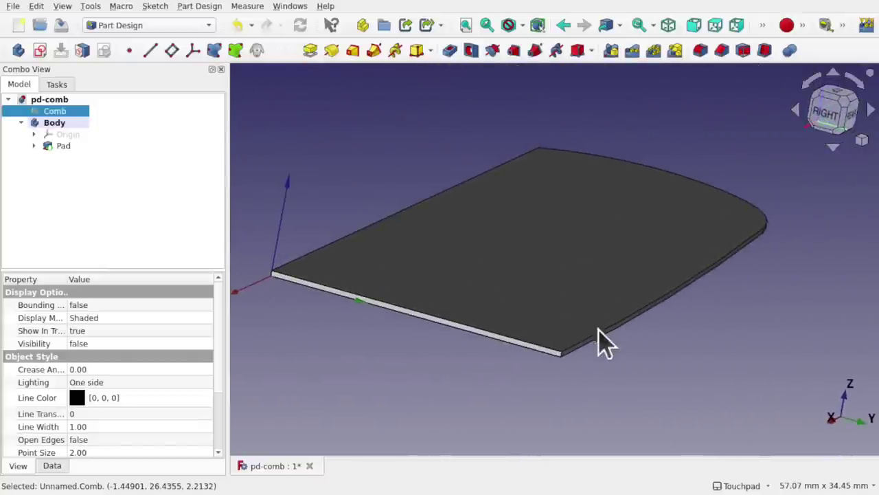
alt+drag(303, 285, 323, 169)
click(323, 168)
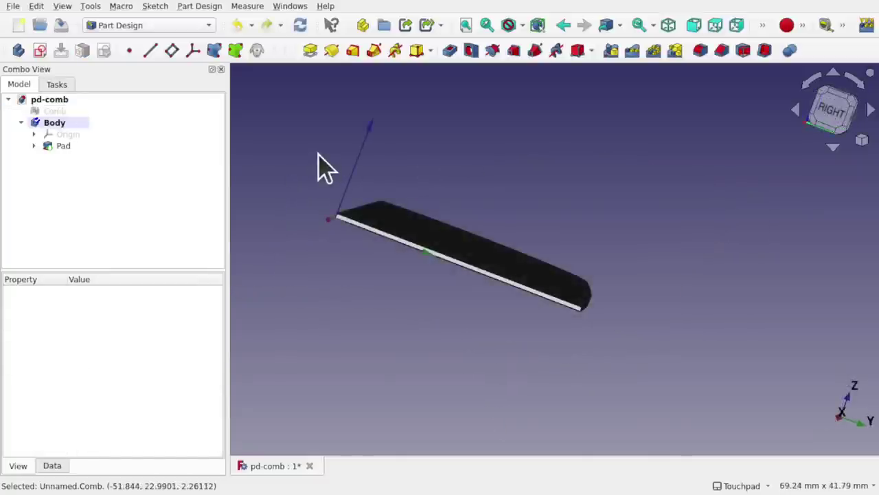
Step: Start a Draft on the padded half-comb plate and pick its large upper face as the face to draft
click(199, 6)
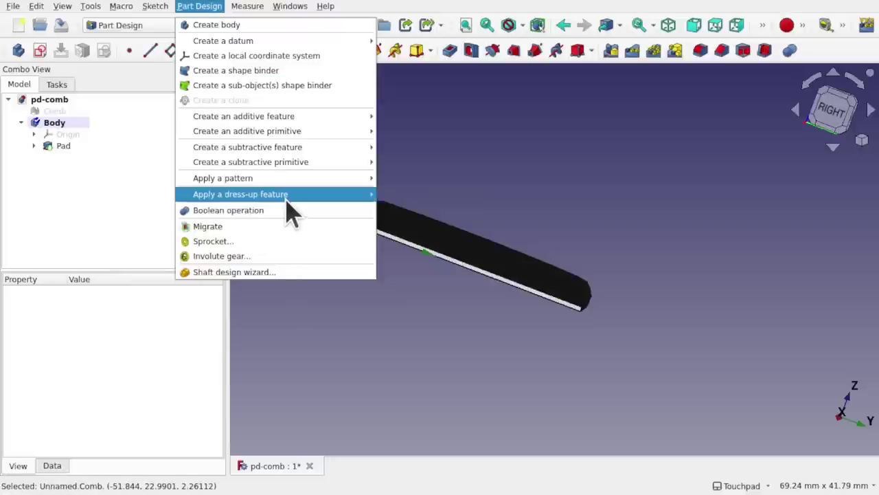
mouse_move(296, 196)
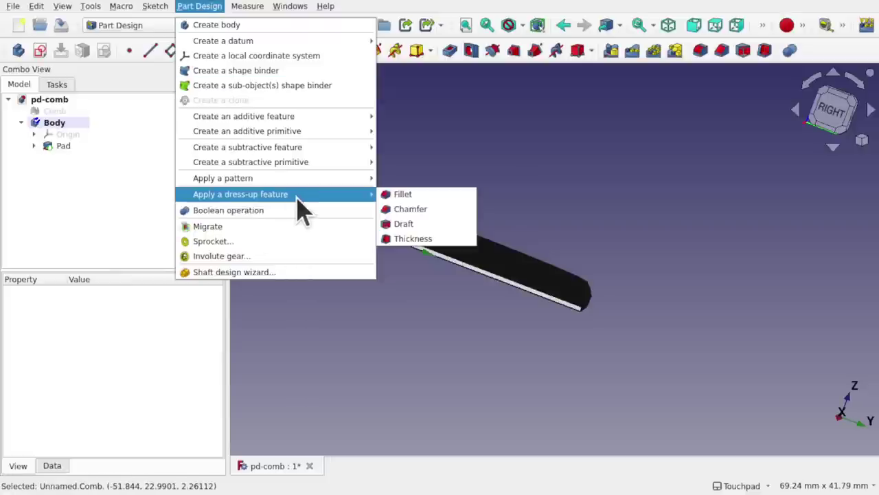
click(429, 225)
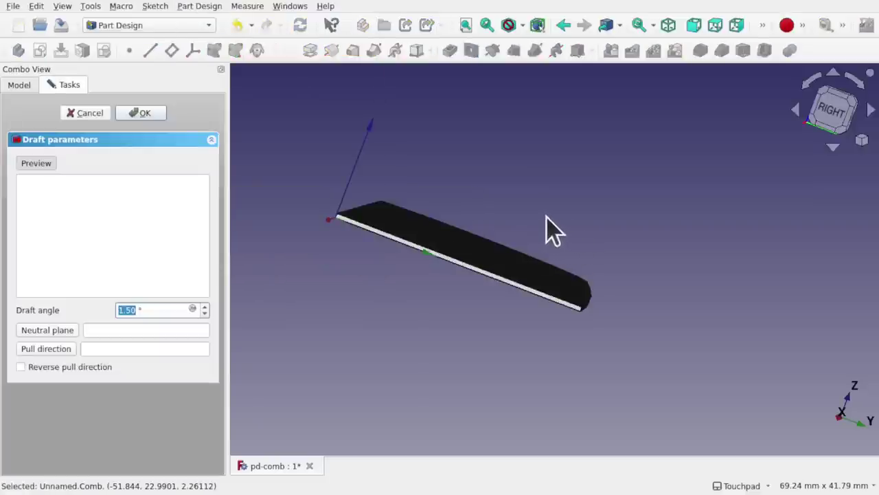
mouse_move(547, 216)
alt+mouse_down()
mouse_move(507, 220)
mouse_move(533, 208)
alt+mouse_up()
middle_drag(533, 207, 537, 226)
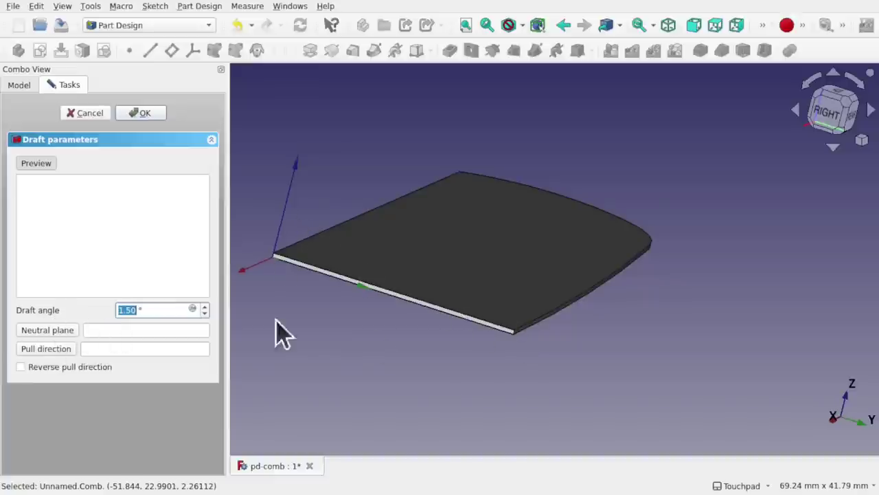
click(461, 256)
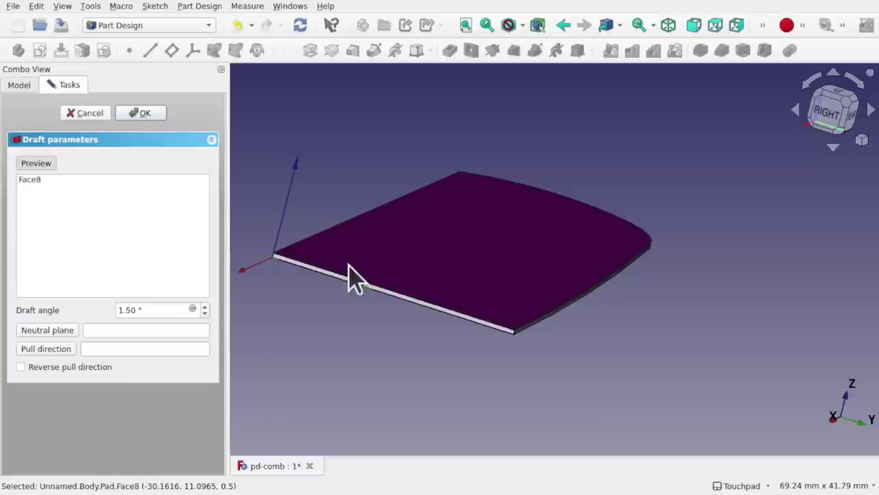
Step: Try a draft angle of 6.5° on the plate's upper face and inspect the slope from the side
click(204, 307)
click(204, 307)
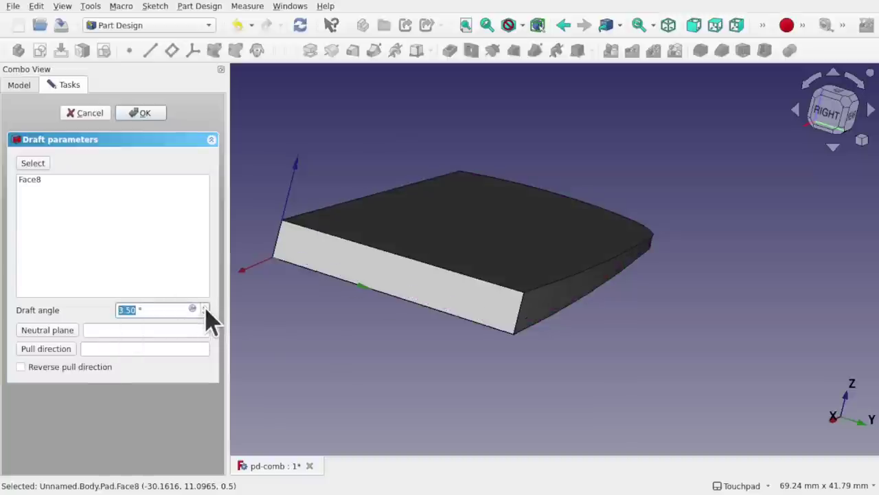
click(204, 307)
click(204, 307)
click(204, 307)
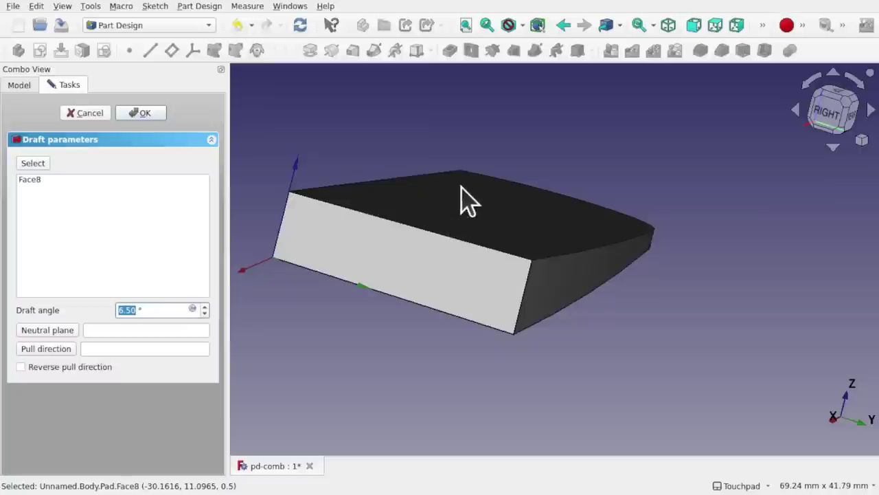
shift+drag(480, 238, 490, 254)
middle_drag(491, 253, 568, 288)
middle_drag(216, 231, 398, 264)
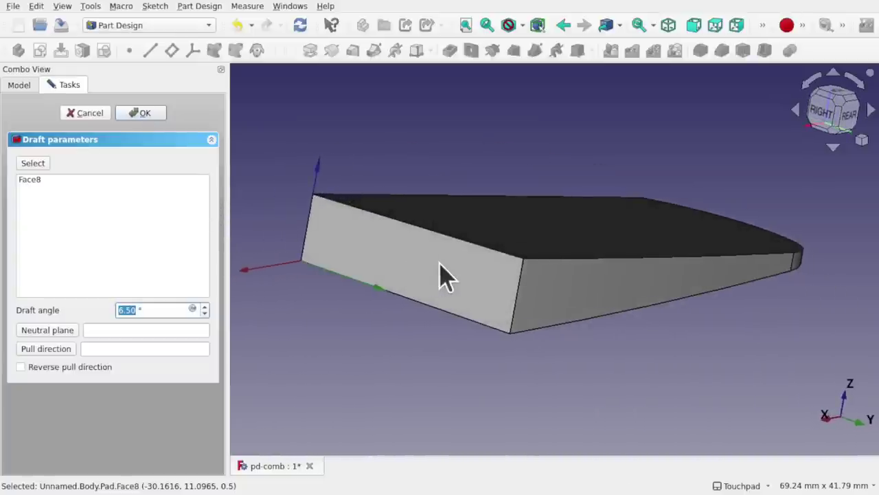
Step: Try the plate's narrow straight end face along the Y axis as the draft's neutral plane
click(61, 329)
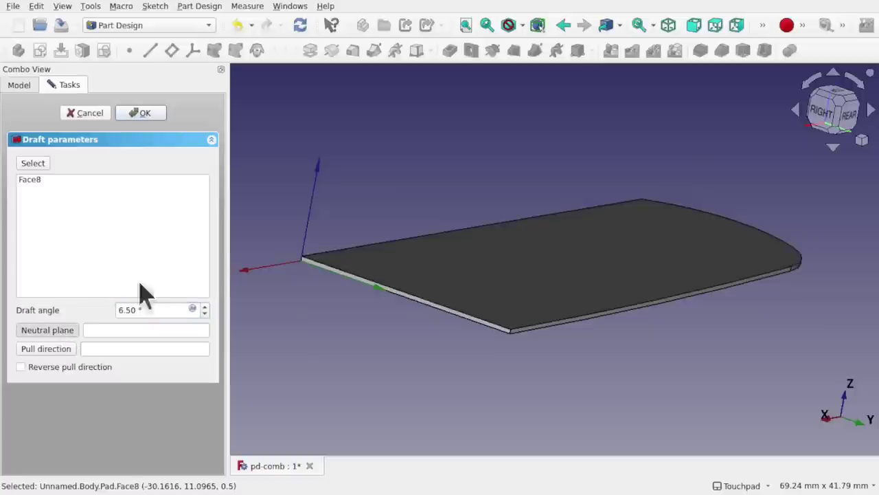
scroll(401, 295, up, 5)
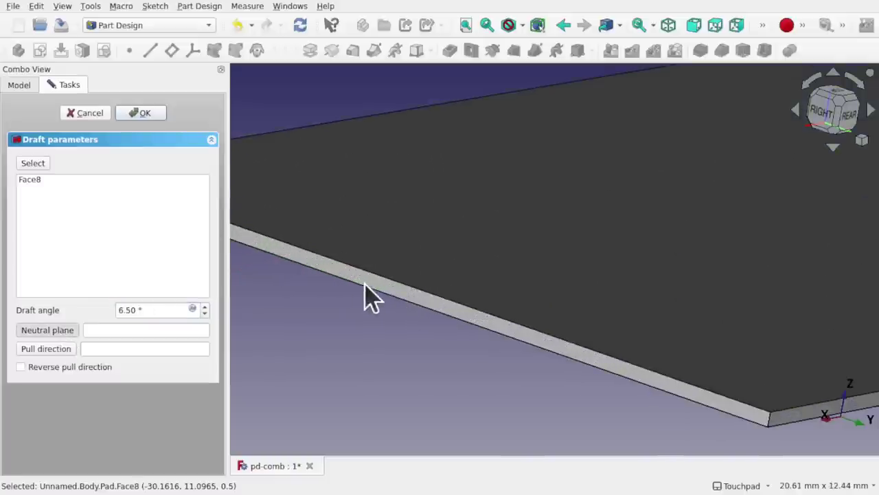
click(377, 292)
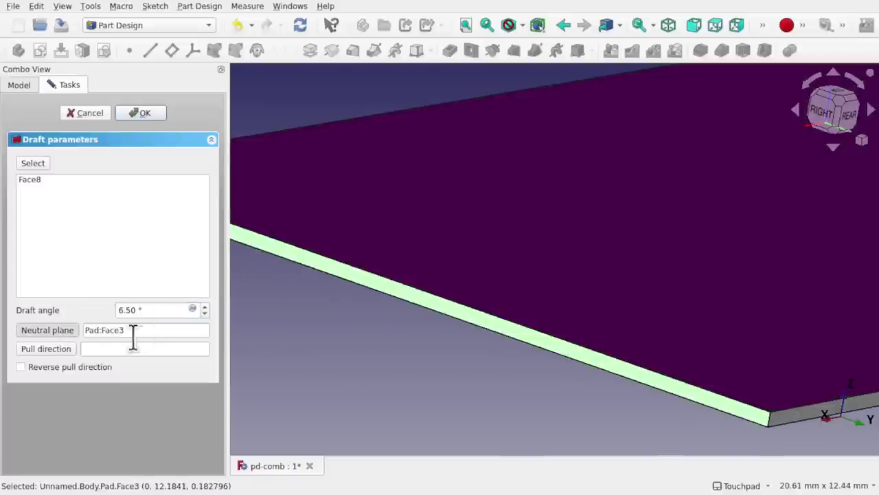
scroll(410, 355, down, 5)
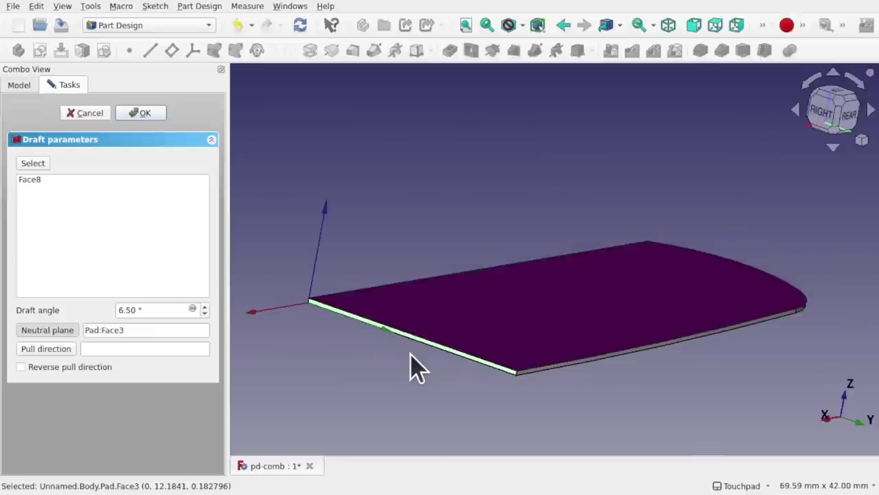
Step: Reverse the draft's pull direction and try draft angles of 16°, 3° and 11°, ending at 7°
click(204, 306)
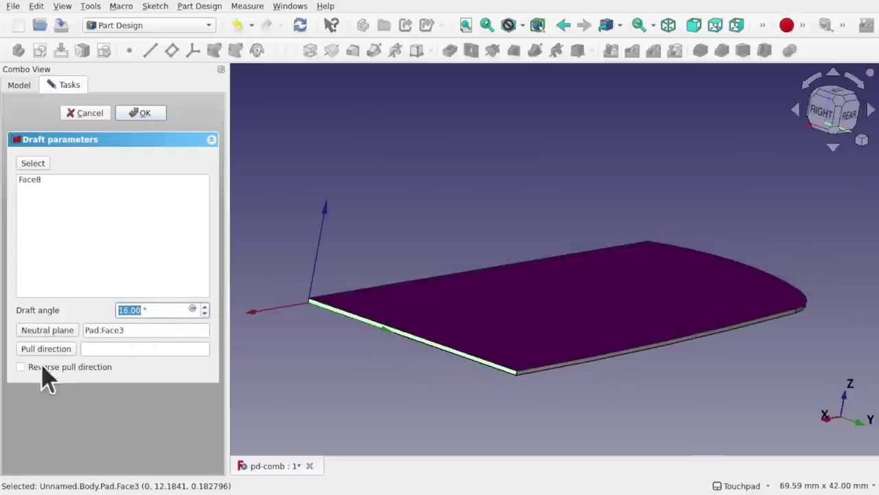
click(21, 367)
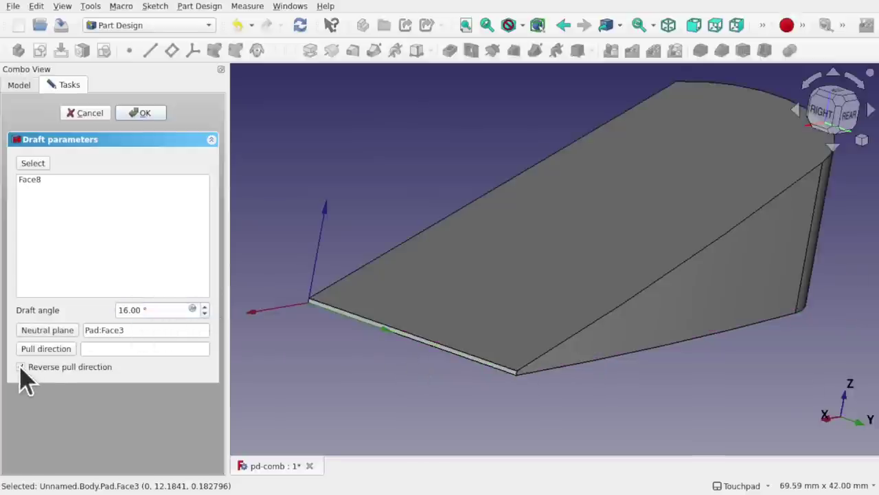
scroll(207, 312, down, 9)
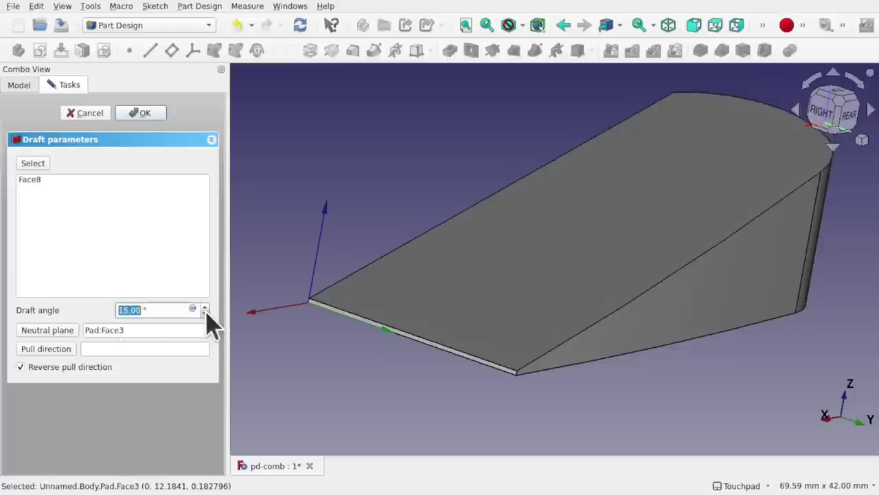
scroll(207, 315, down, 4)
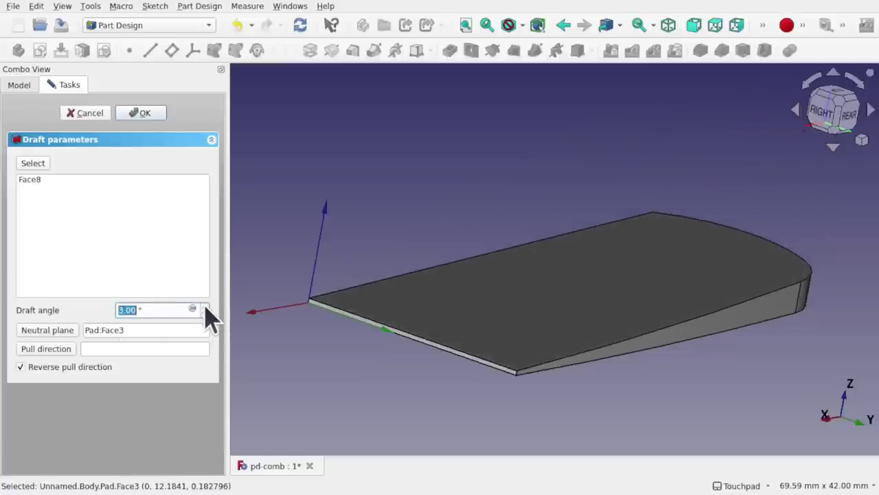
scroll(206, 309, up, 8)
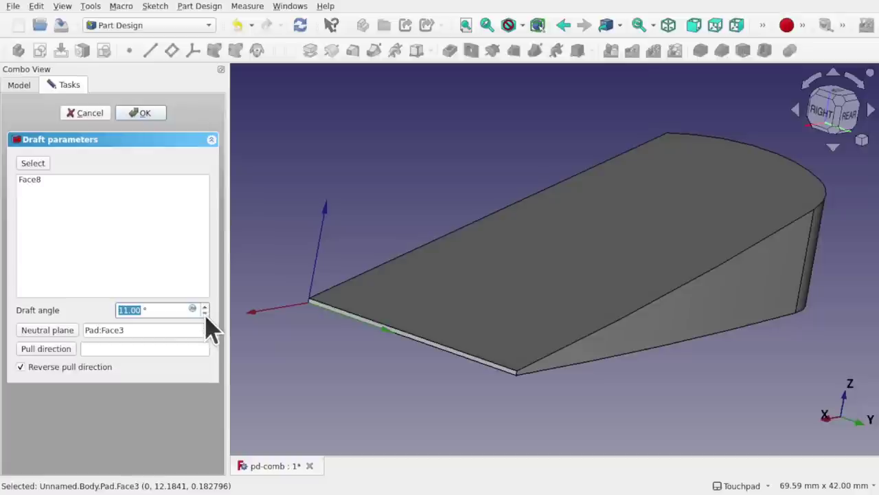
scroll(207, 312, down, 4)
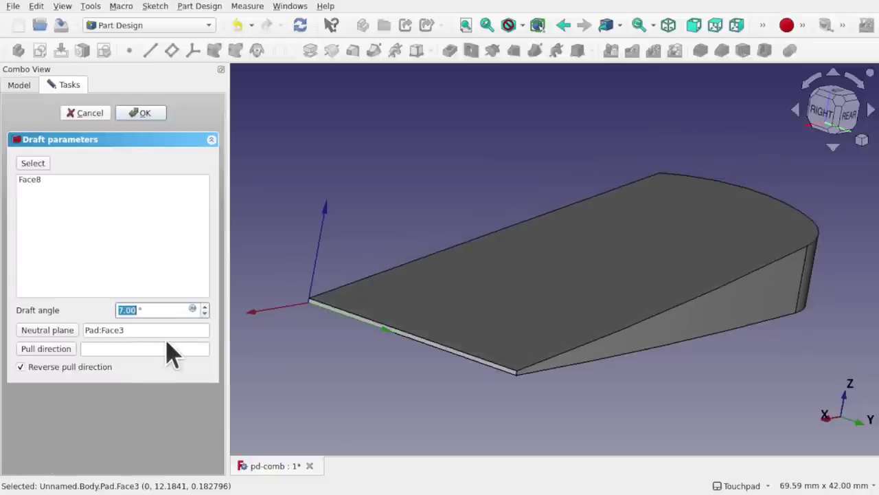
Step: Clear the draft's neutral plane reference and try a draft angle of 11° before reducing it to 2°
drag(136, 328, 66, 335)
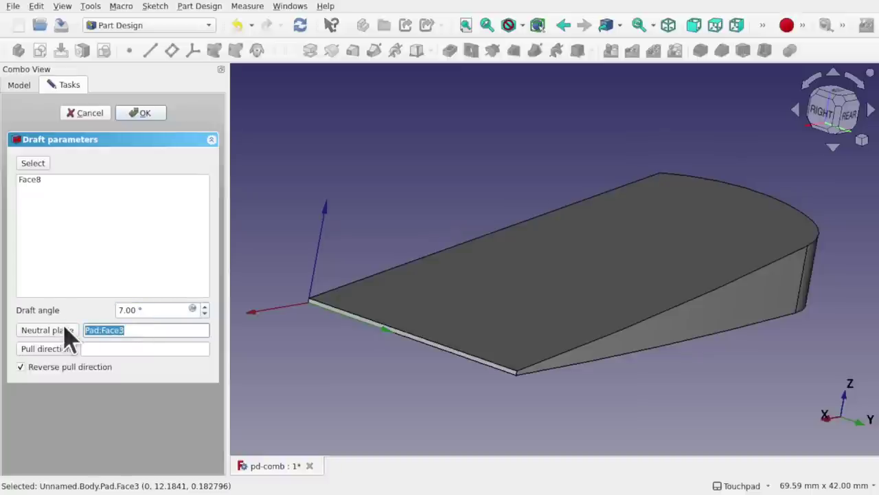
click(151, 309)
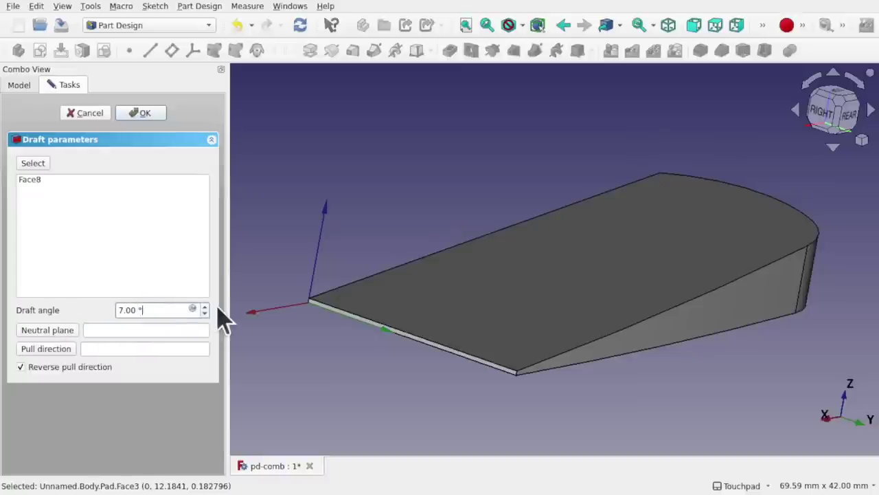
click(205, 307)
click(205, 307)
click(205, 306)
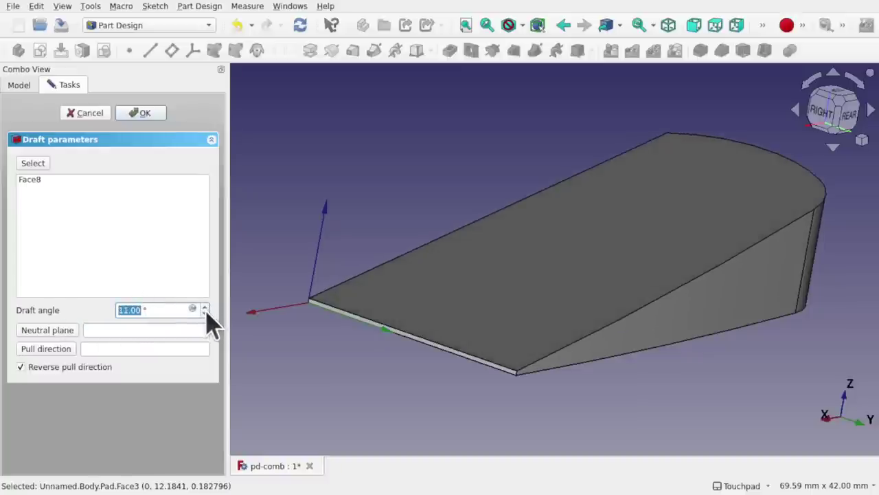
click(204, 313)
click(205, 314)
click(205, 314)
click(205, 314)
click(204, 313)
click(205, 314)
click(205, 314)
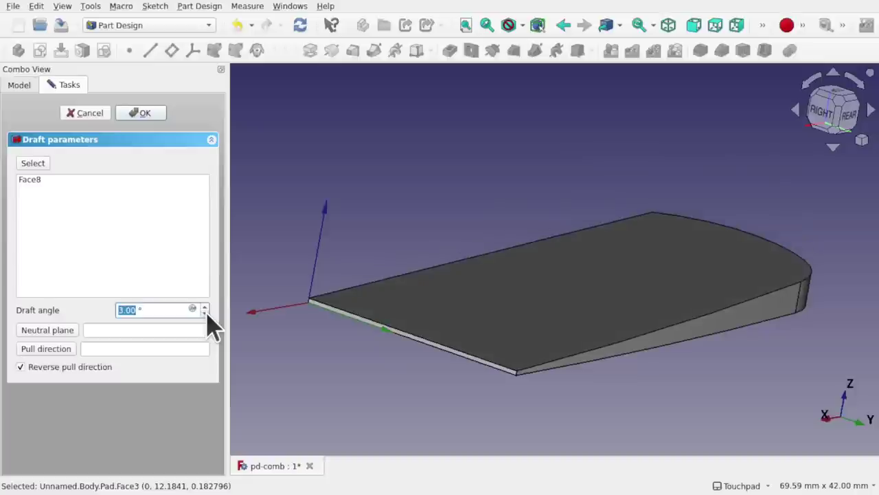
click(205, 313)
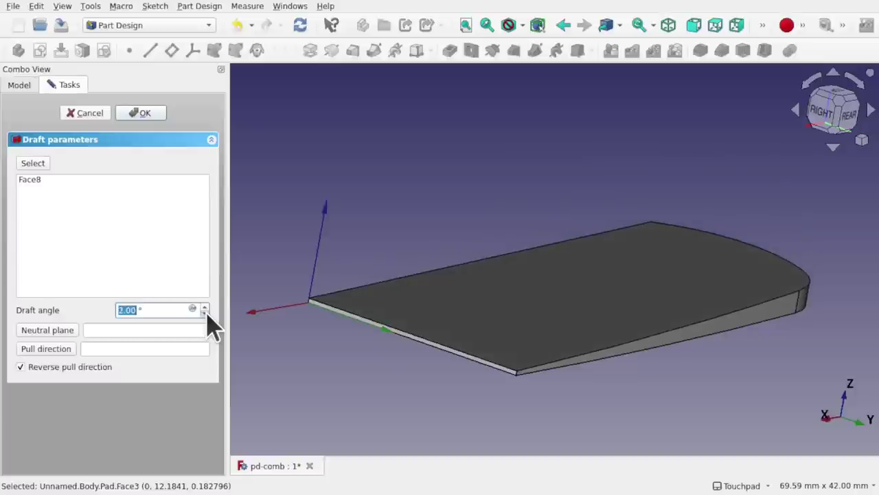
Step: Set the draft's neutral plane to the plate's long narrow side face along the X axis
click(45, 330)
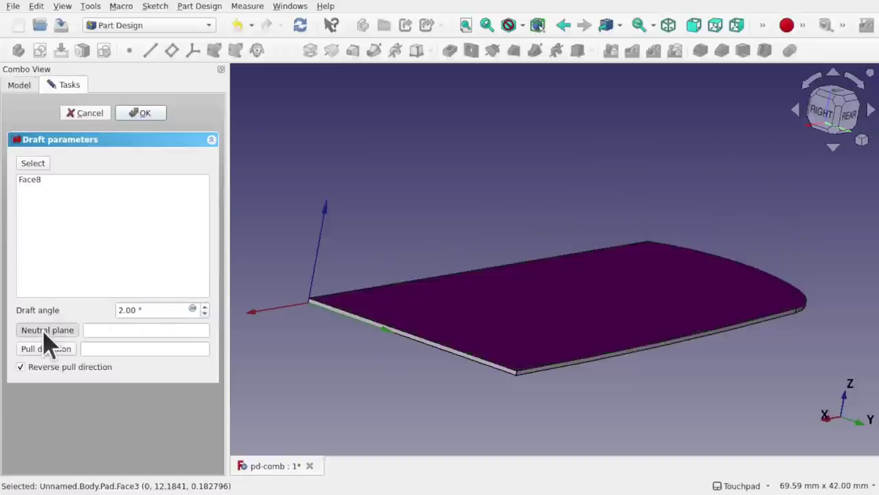
shift+drag(564, 303, 748, 320)
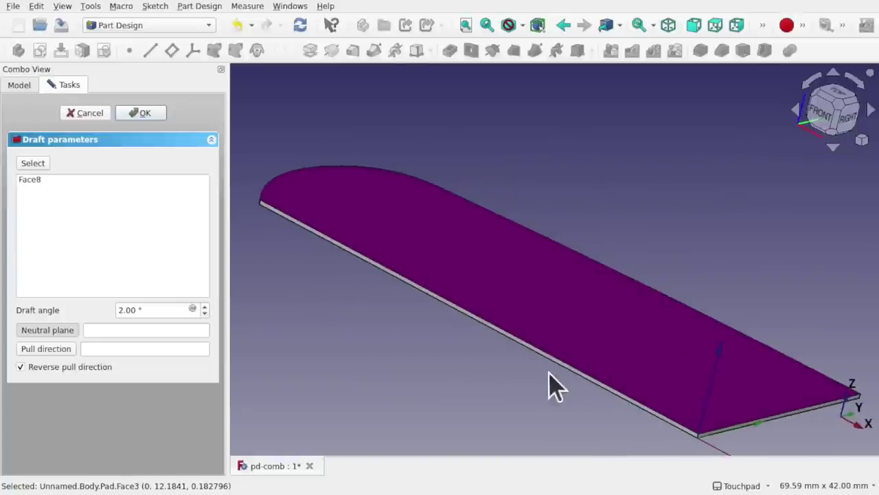
scroll(555, 369, up, 6)
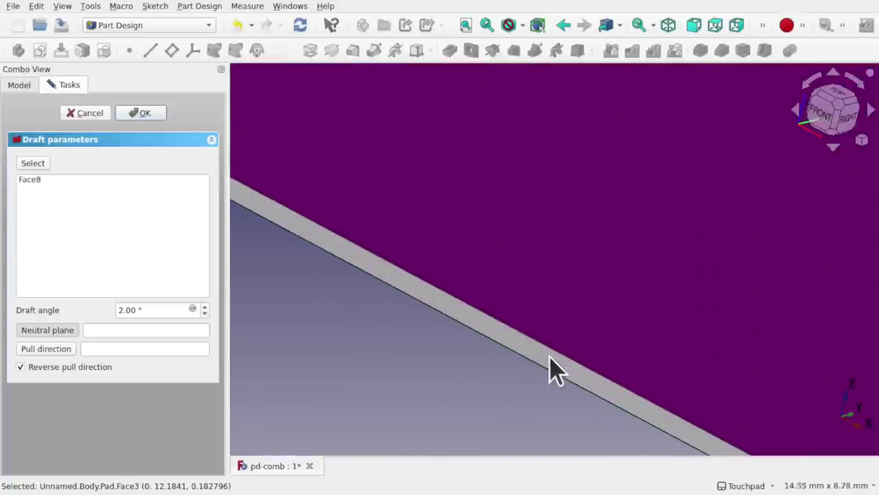
click(524, 358)
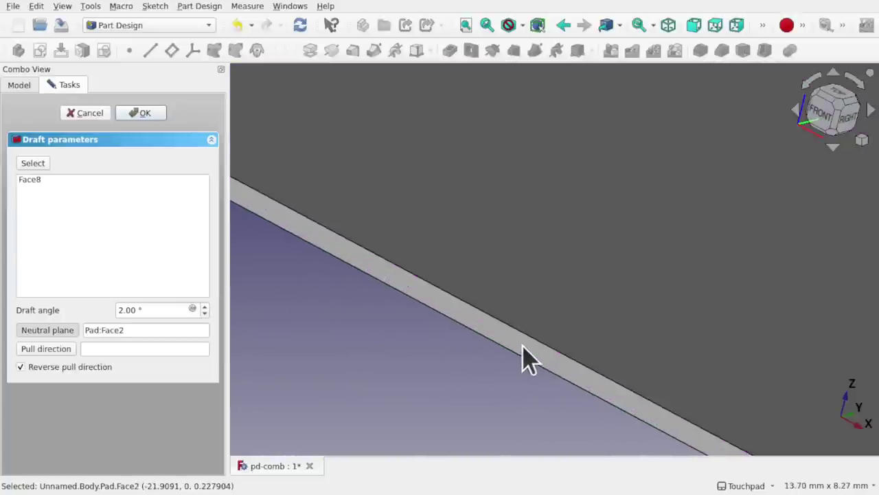
scroll(523, 358, down, 8)
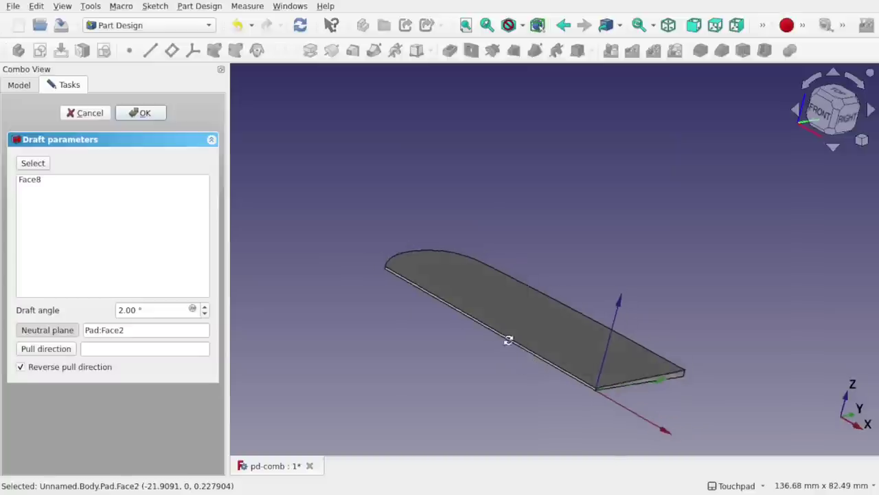
Step: Set the draft angle to 11° so the plate slopes up from its long X-axis side
alt+drag(506, 337, 446, 333)
click(205, 313)
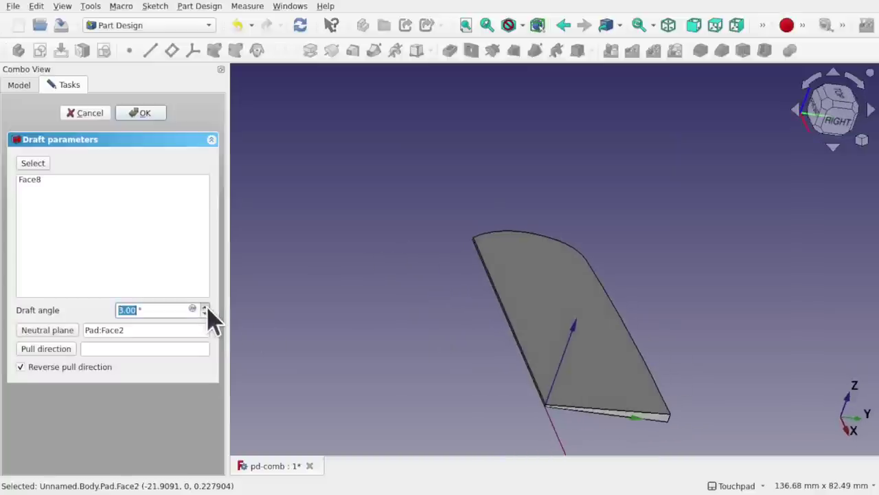
click(204, 307)
click(204, 307)
click(204, 306)
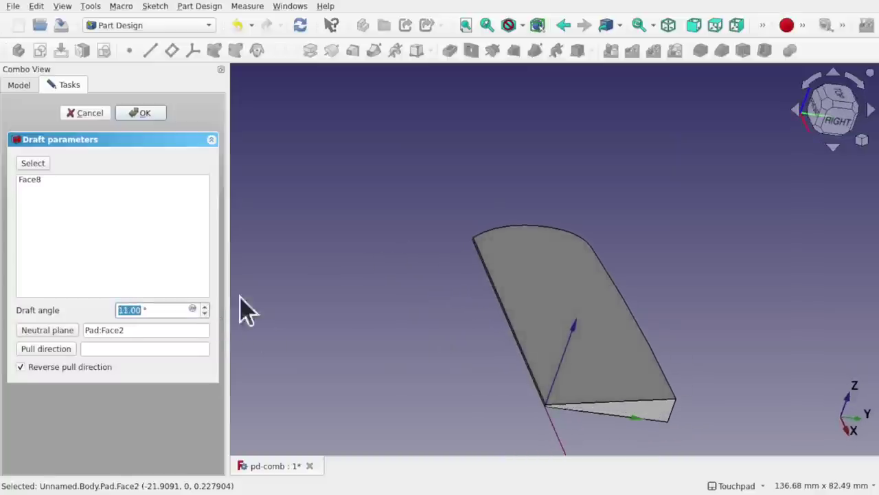
Step: Examine the drafted plate's slope, its wedge-shaped end and the thin neutral side from several angles
shift+drag(679, 348, 550, 251)
alt+drag(573, 286, 497, 227)
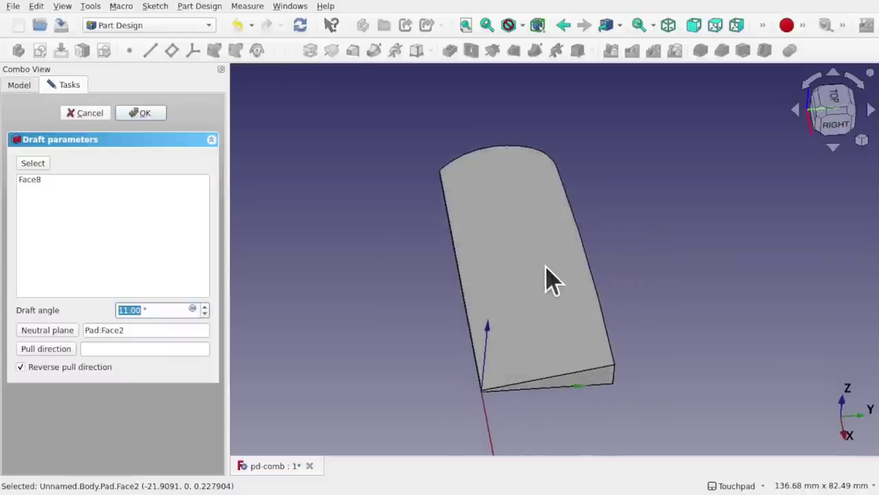
alt+drag(577, 337, 556, 297)
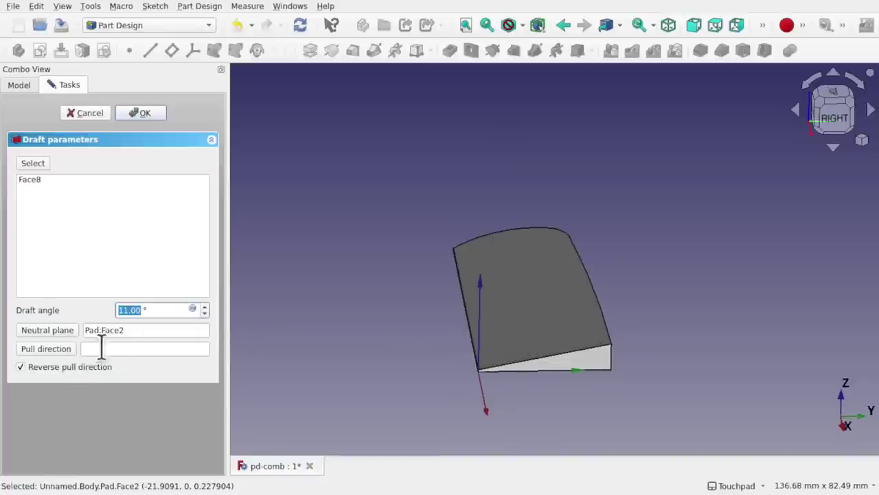
alt+drag(488, 362, 649, 352)
scroll(461, 379, up, 7)
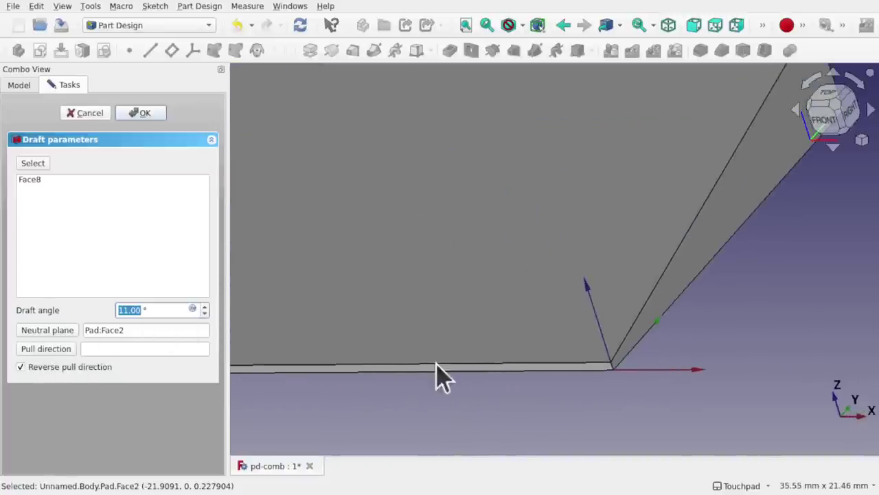
scroll(554, 406, down, 5)
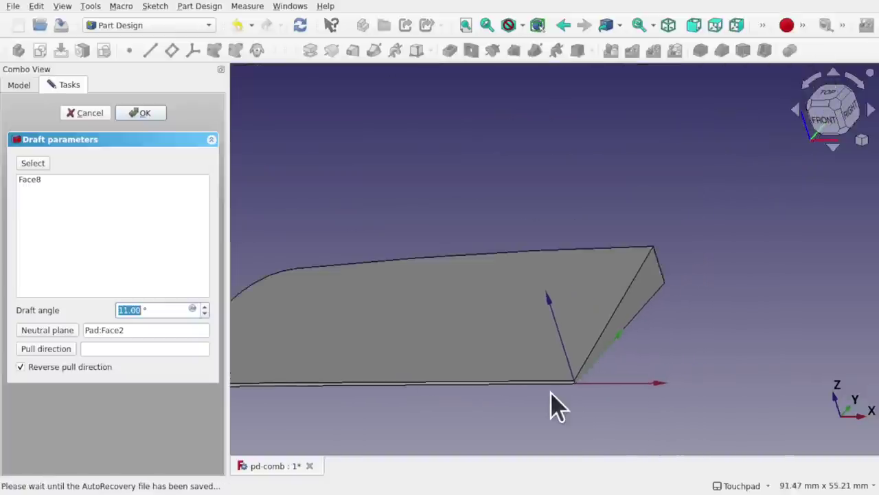
alt+drag(553, 406, 476, 409)
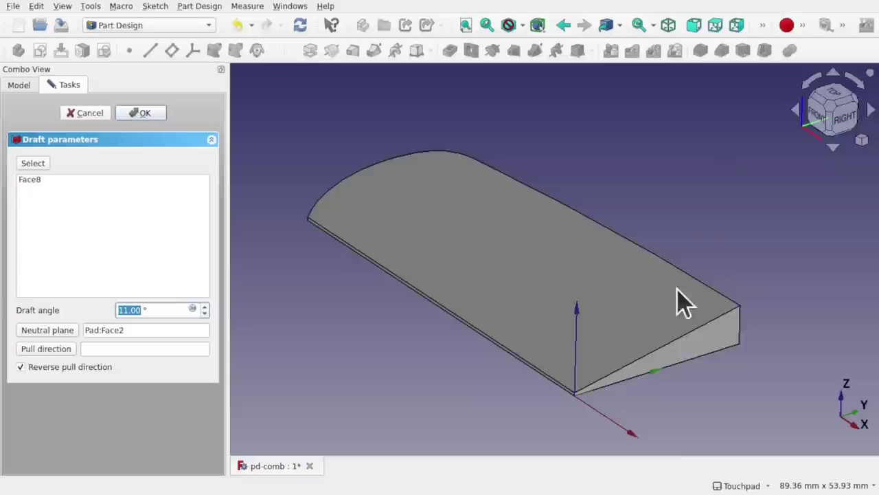
Step: Set the draft angle of the plate's upper face to 9° and apply the draft
alt+drag(678, 300, 526, 273)
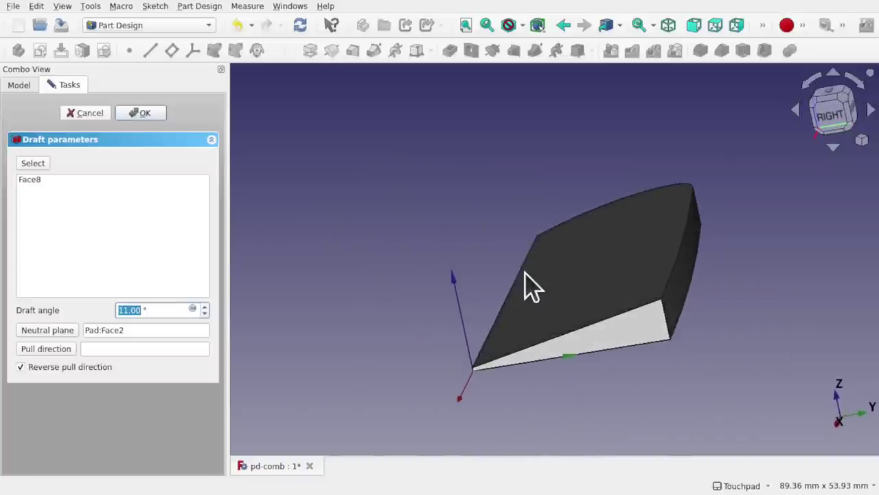
click(19, 85)
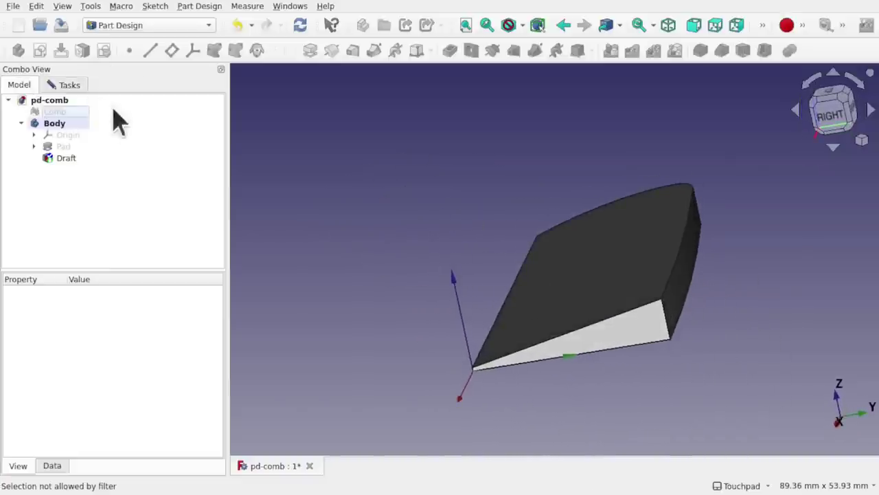
click(55, 85)
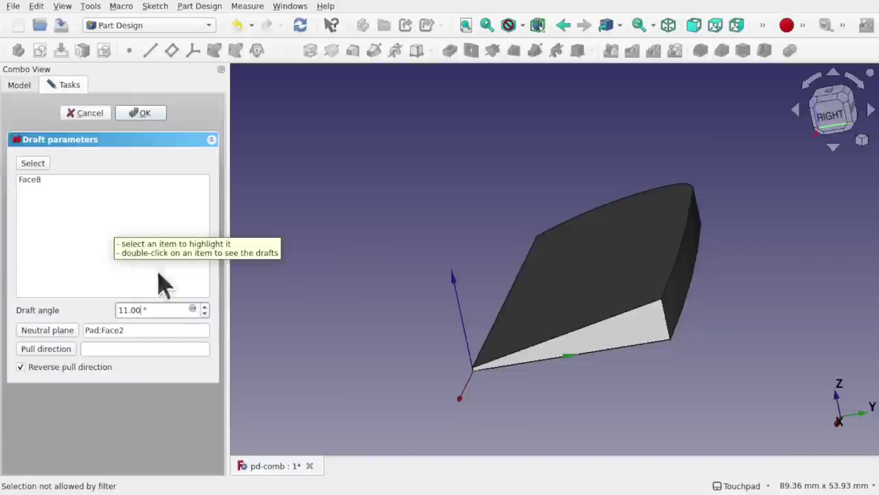
click(204, 314)
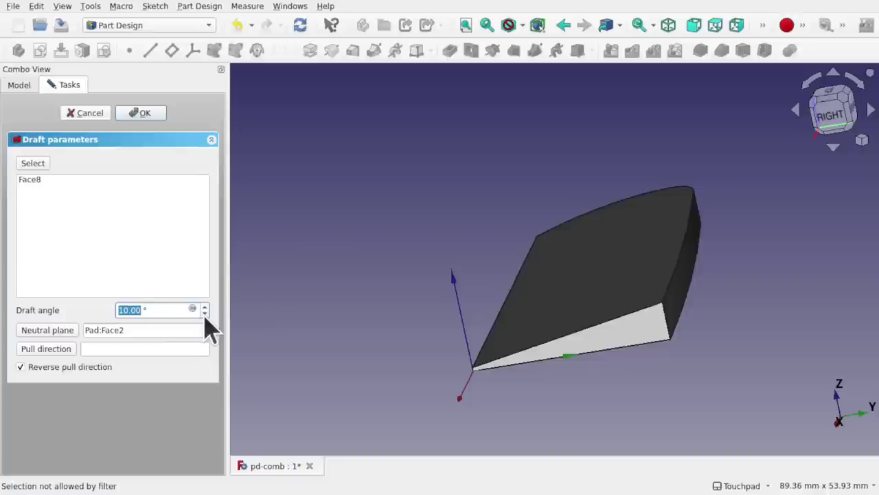
click(204, 314)
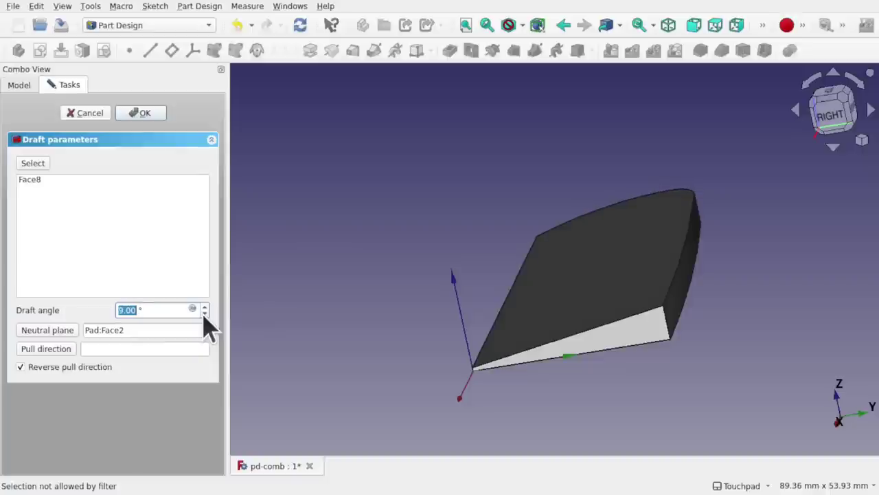
click(142, 113)
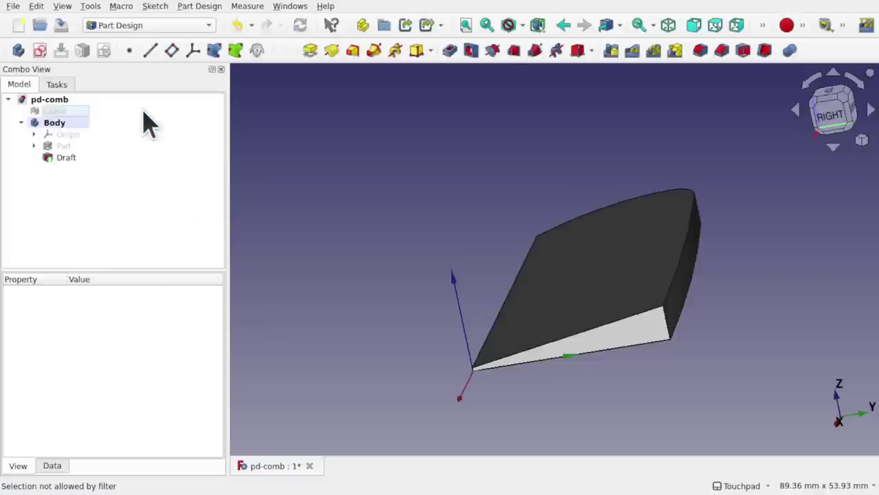
Step: Show the Comb mesh and compare its thickness with the wedge-shaped end of the drafted plate
click(57, 112)
key(space)
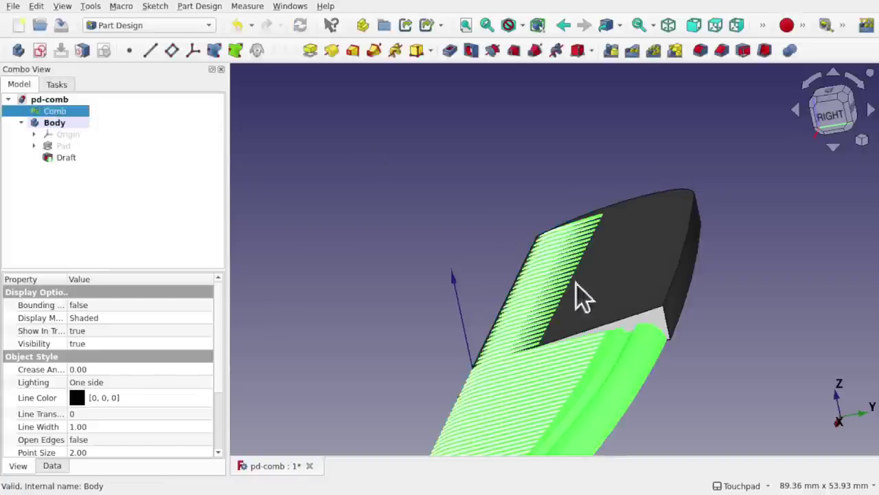
mouse_move(575, 282)
shift+mouse_down()
mouse_move(646, 279)
mouse_move(666, 268)
mouse_move(574, 293)
shift+mouse_up()
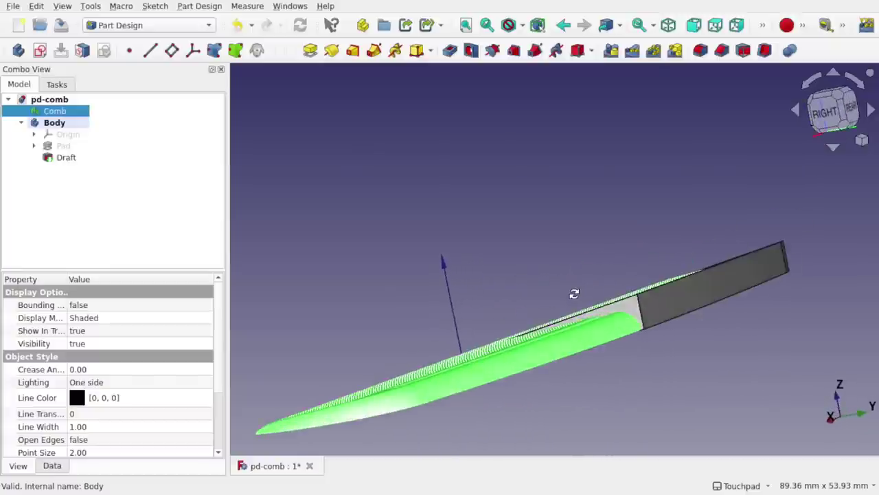
scroll(638, 323, up, 5)
drag(611, 328, 634, 321)
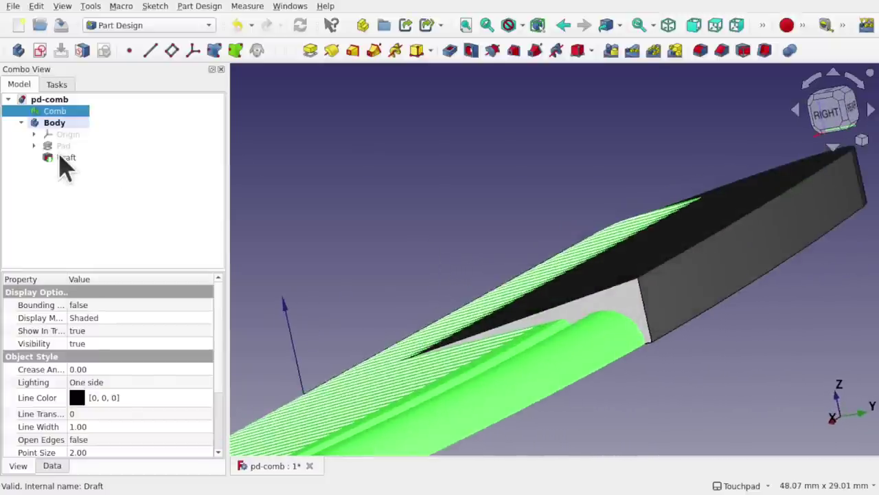
Step: Lower the Draft feature's angle in small increments to 7.8° while comparing it with the comb mesh
click(63, 158)
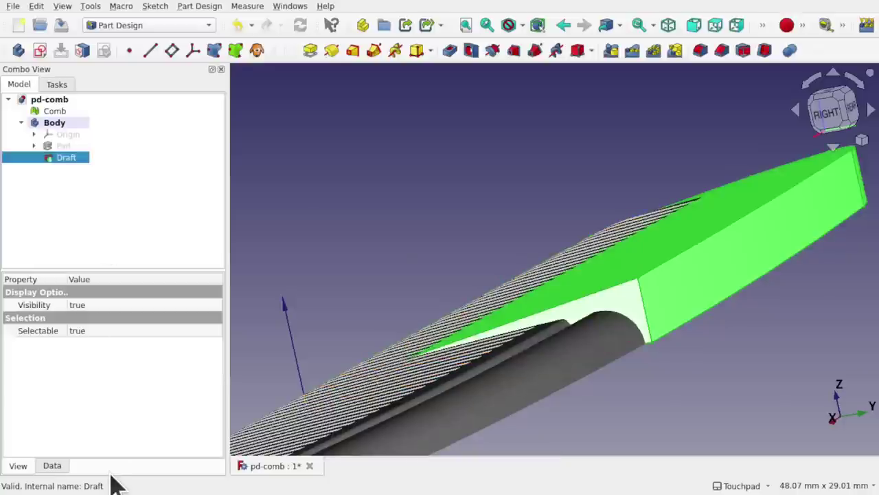
click(55, 467)
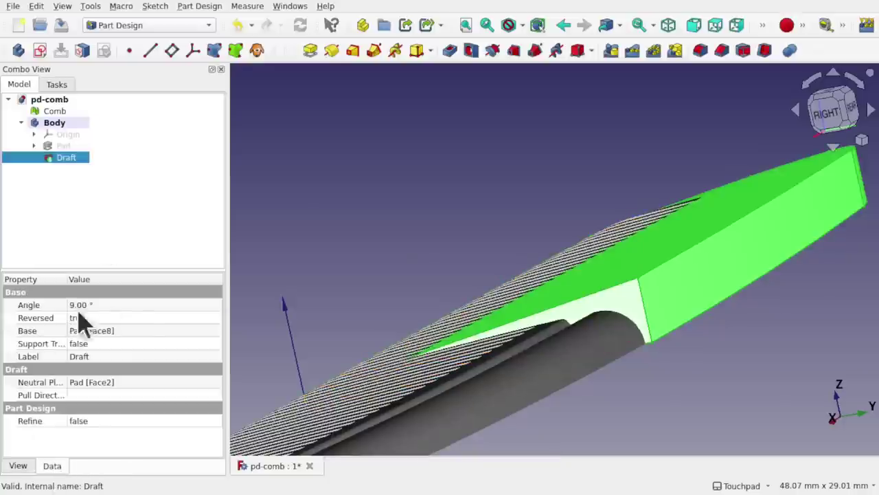
click(110, 304)
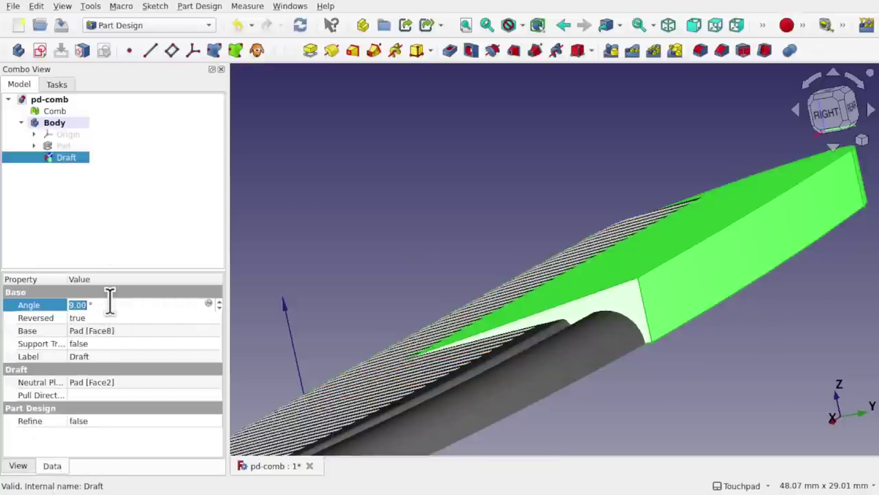
scroll(110, 300, down, 1)
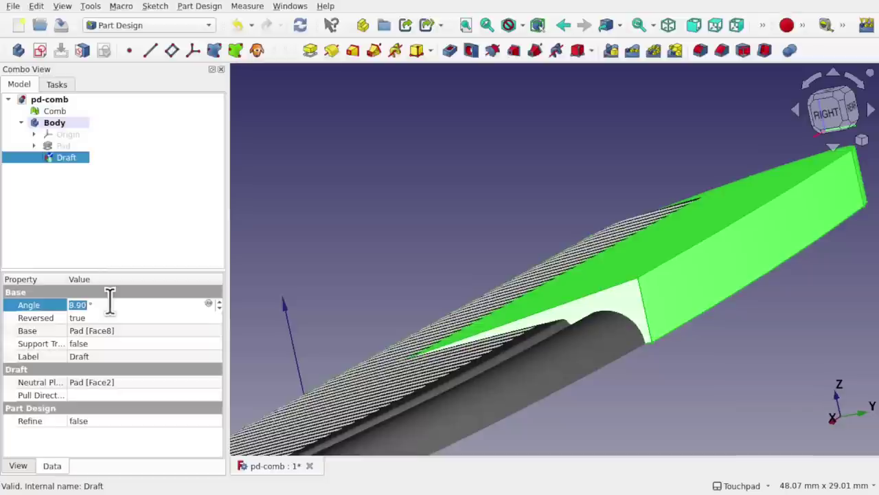
scroll(110, 300, down, 1)
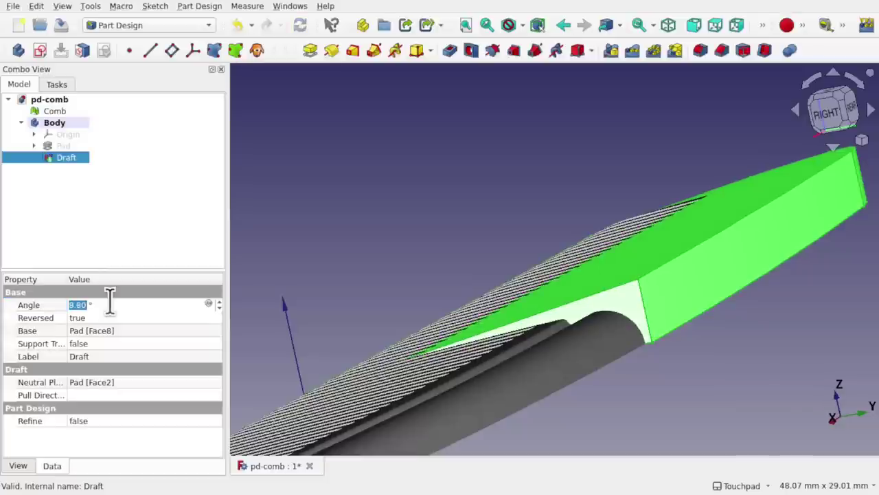
scroll(110, 300, down, 2)
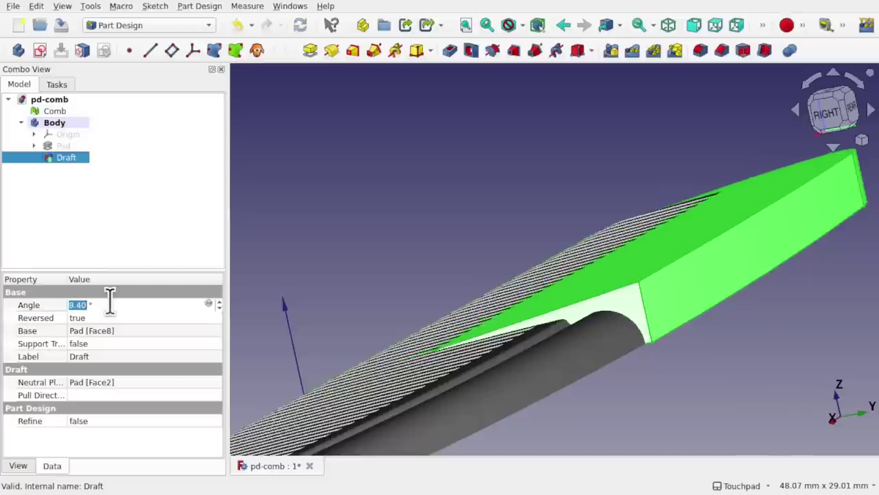
scroll(110, 300, down, 3)
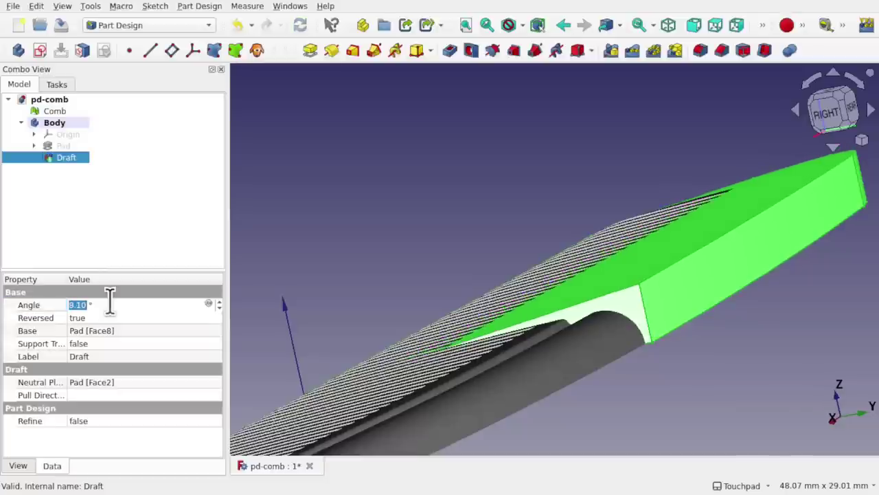
click(37, 7)
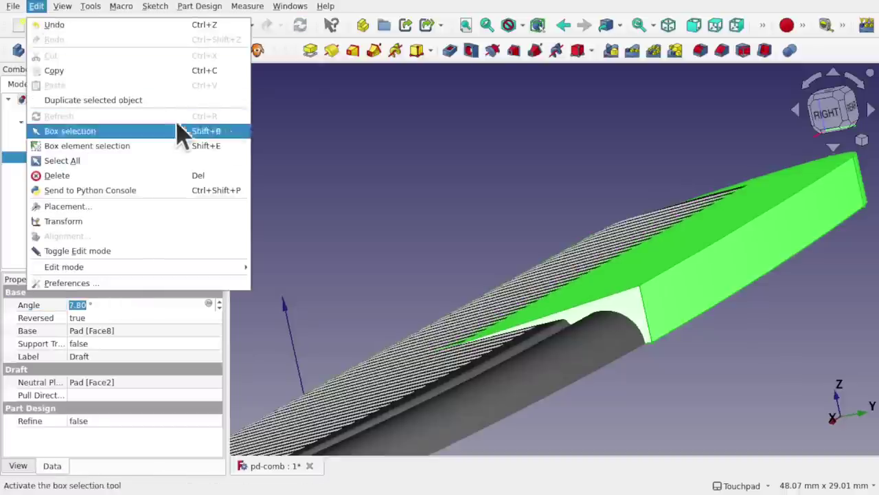
Step: Raise the draft angle to 9.7° and lower it gradually to 5.8° to match the slope of the comb mesh
click(117, 302)
text(9.20)
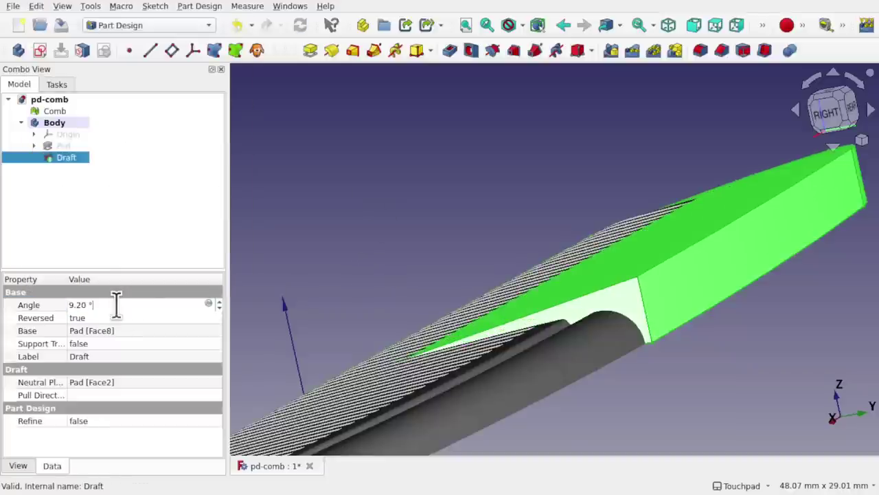
scroll(117, 305, up, 1)
scroll(117, 304, up, 1)
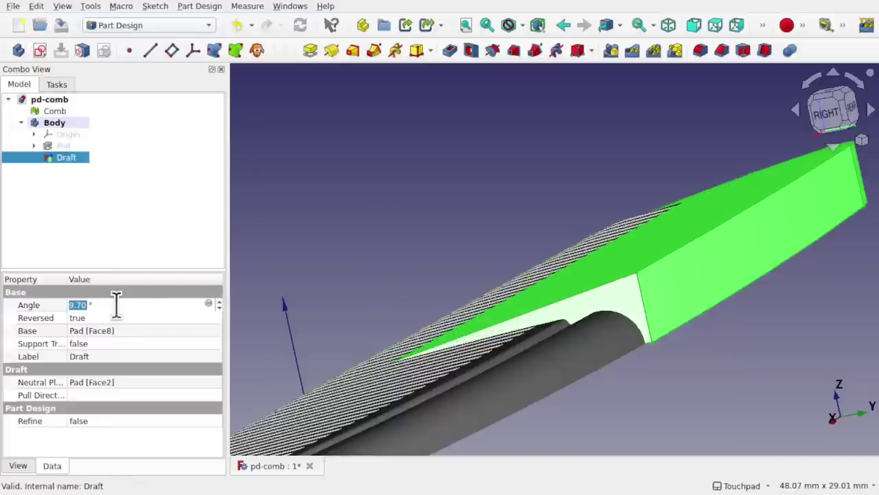
scroll(117, 302, down, 4)
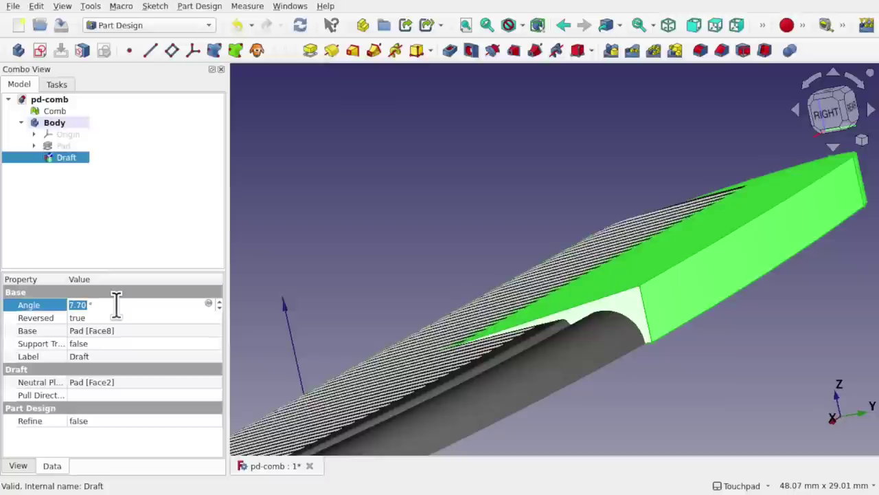
scroll(117, 302, down, 4)
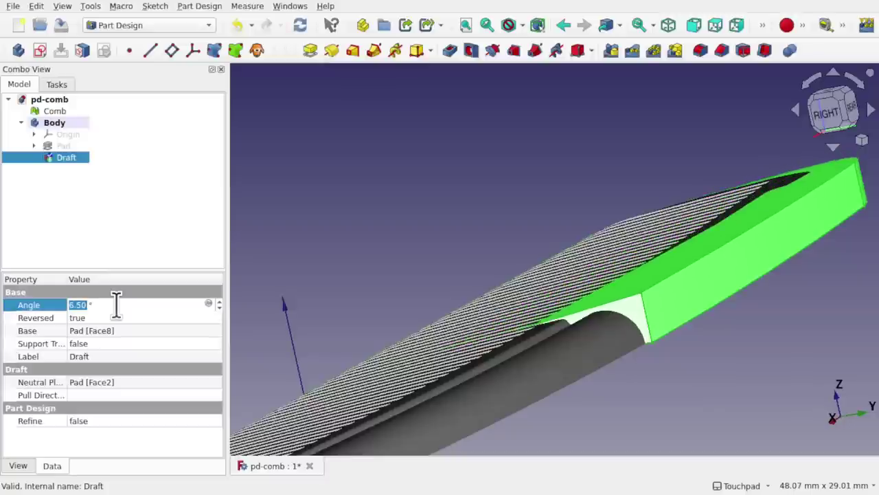
scroll(116, 302, down, 5)
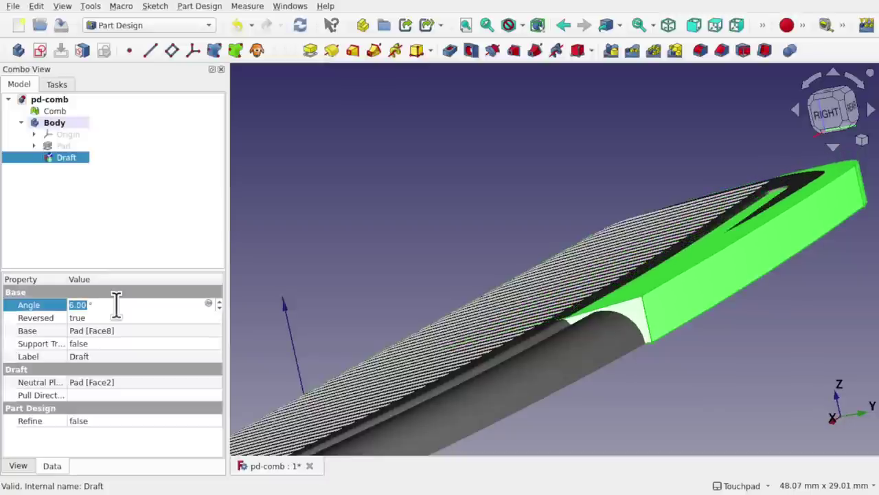
scroll(116, 303, down, 3)
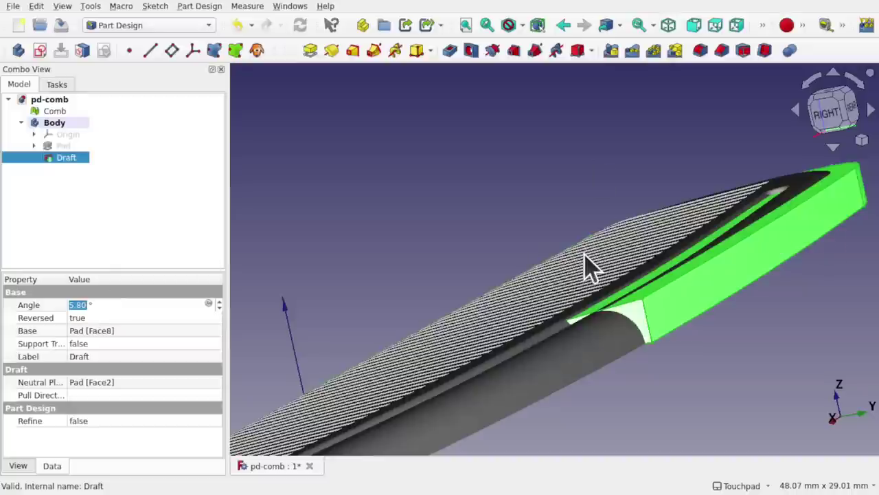
Step: Hide the Comb mesh and inspect the drafted plate on its own from the end and from above
click(58, 111)
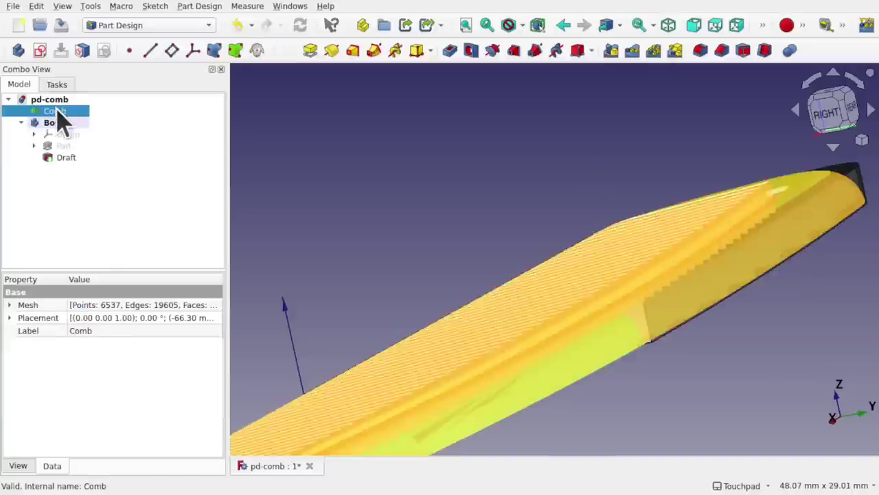
key(space)
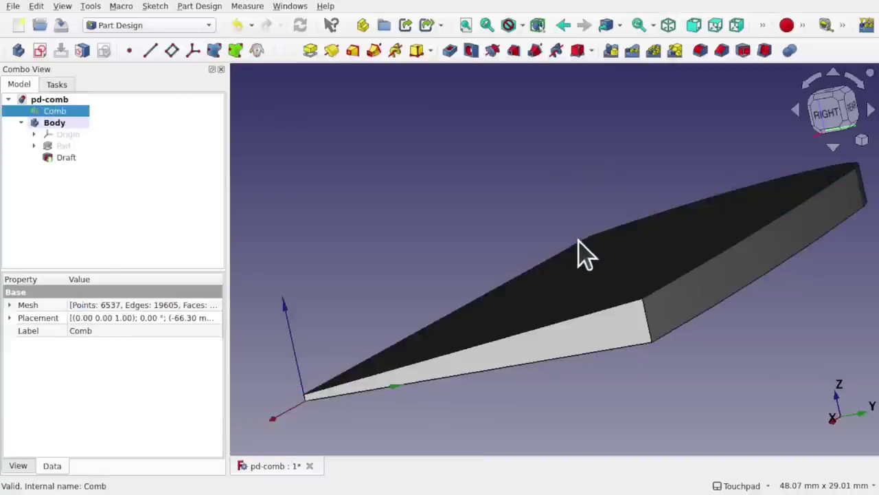
mouse_move(578, 239)
shift+mouse_down()
mouse_move(661, 249)
mouse_move(732, 231)
mouse_move(606, 263)
mouse_move(574, 232)
shift+mouse_up()
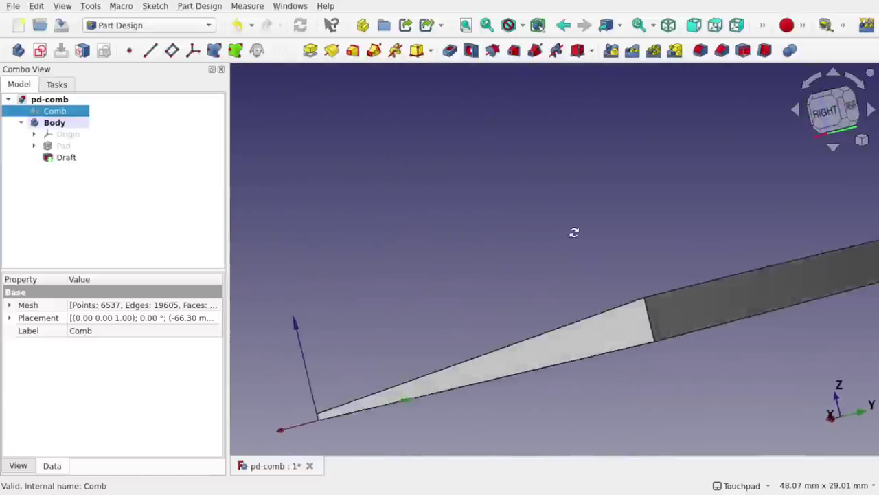
middle_drag(575, 232, 467, 282)
click(531, 367)
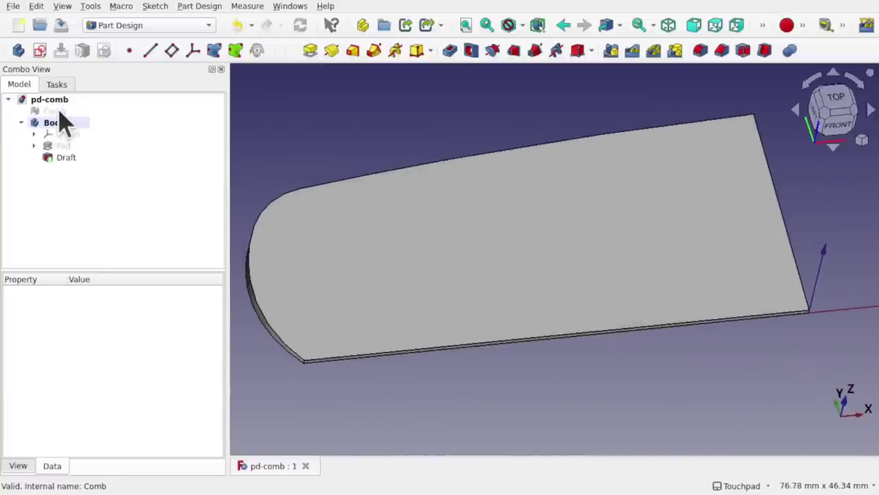
Step: Hide the Body and show only the Comb reference mesh
click(69, 127)
key(space)
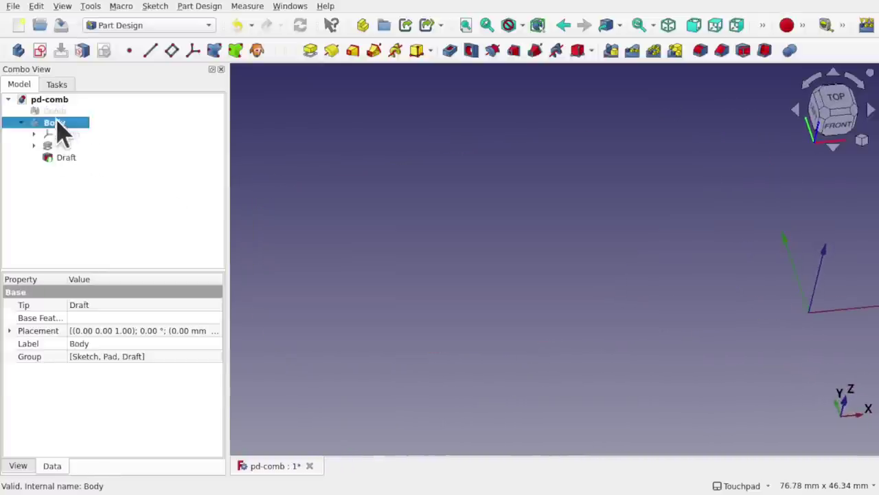
click(55, 111)
key(space)
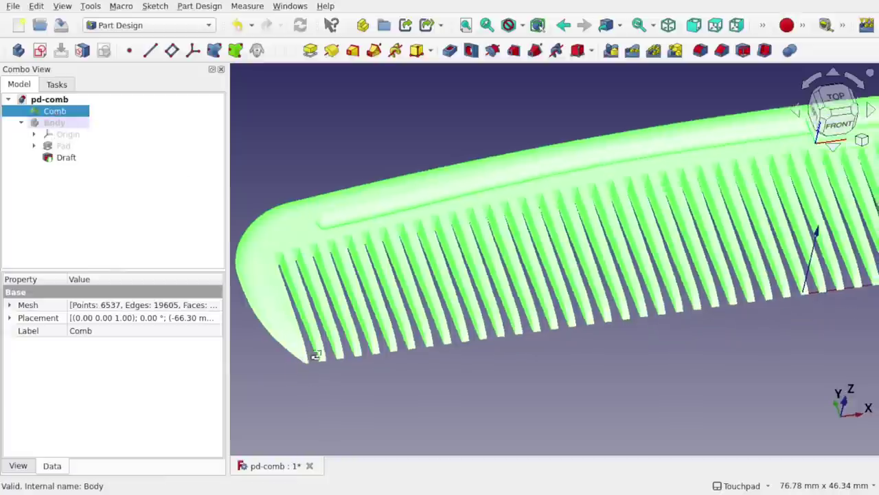
Step: Examine the comb mesh's rounded end and outer edge from the front, left and top
shift+drag(316, 354, 296, 352)
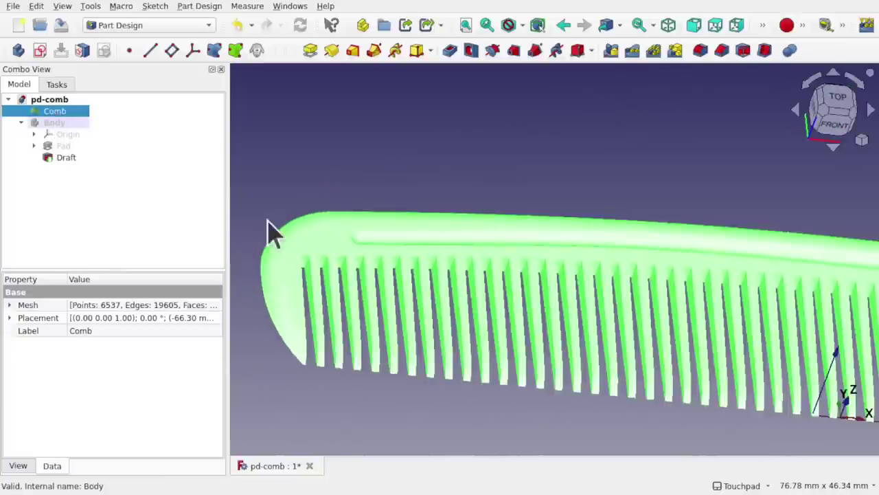
alt+drag(370, 360, 560, 345)
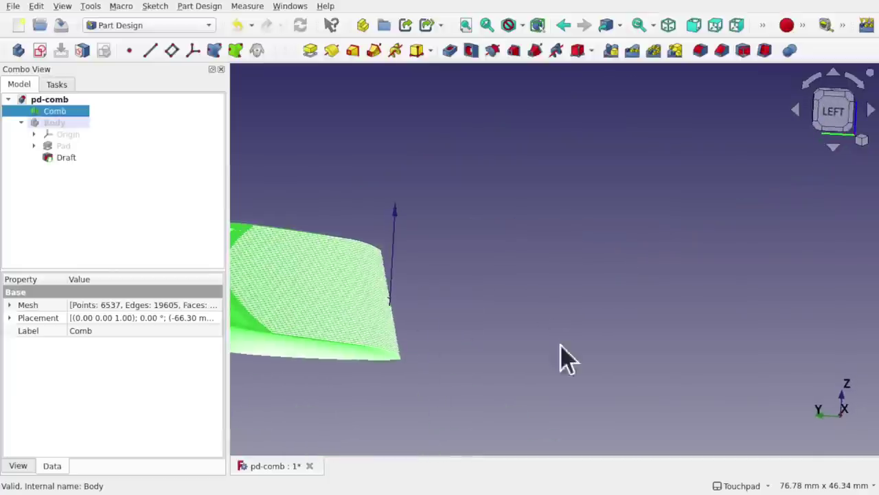
shift+drag(406, 355, 577, 318)
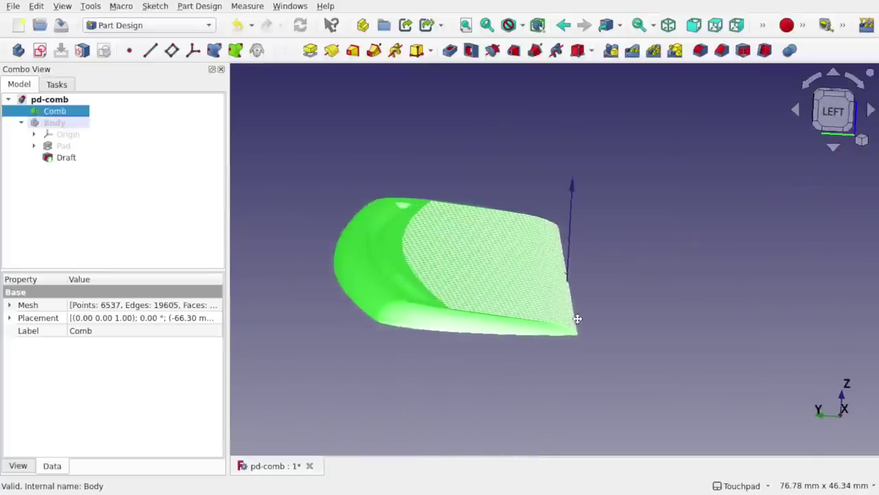
scroll(517, 336, up, 5)
alt+drag(517, 337, 406, 347)
click(432, 344)
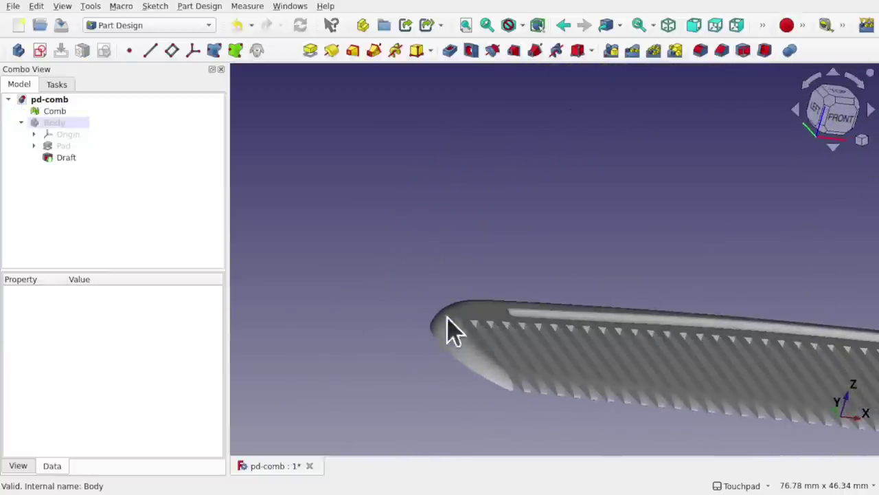
alt+drag(487, 299, 453, 261)
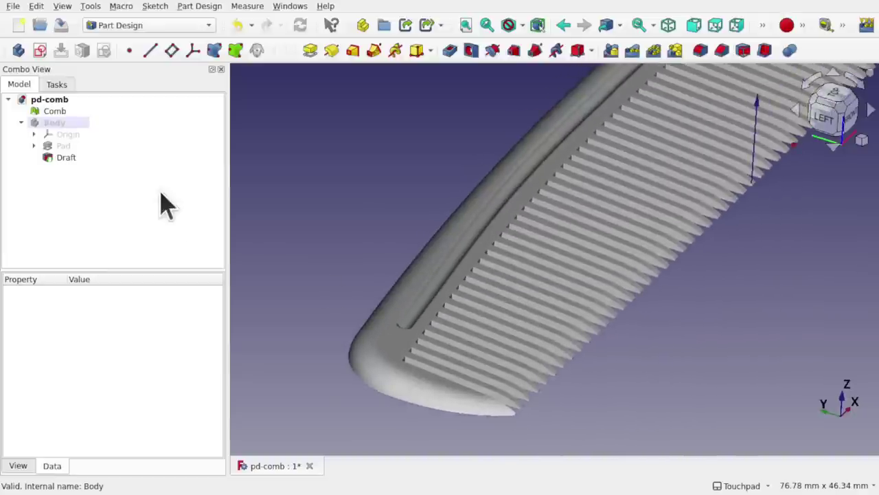
Step: Show the Body overlaid on the comb mesh
click(54, 124)
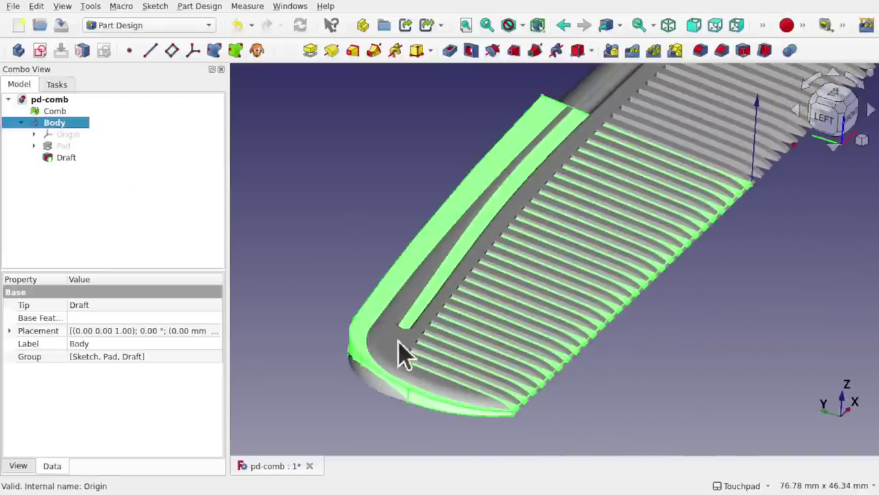
Step: Hide the Comb reference mesh, leaving only the drafted plate shown
alt+drag(394, 377, 406, 428)
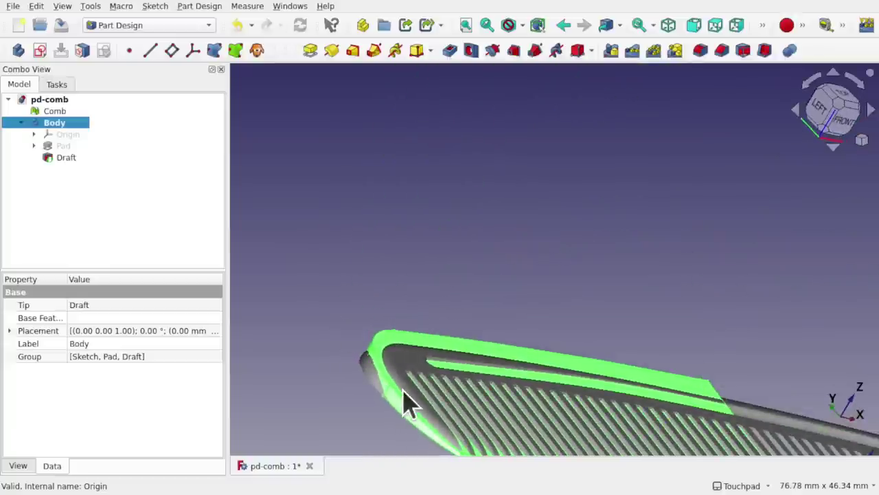
click(410, 400)
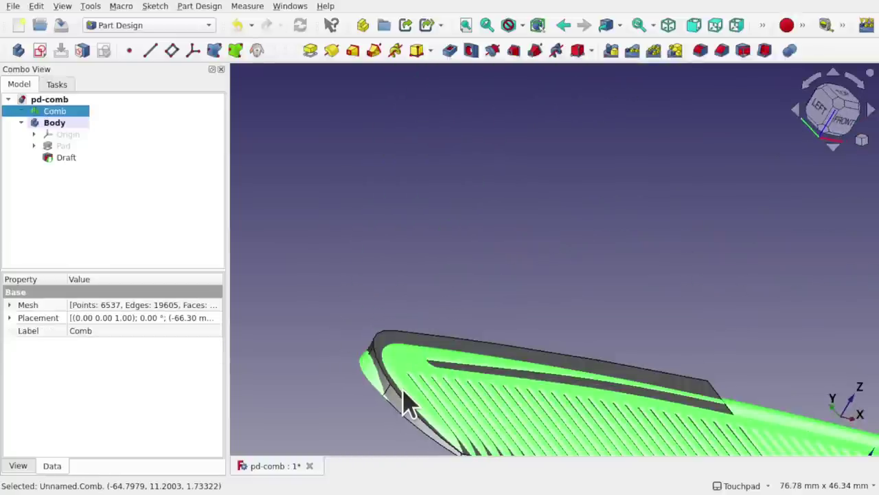
key(space)
Step: Try a 1 mm fillet on the plate's upper outer edges around the rounded end and along the long curved side
alt+drag(479, 389, 526, 314)
alt+drag(576, 212, 591, 188)
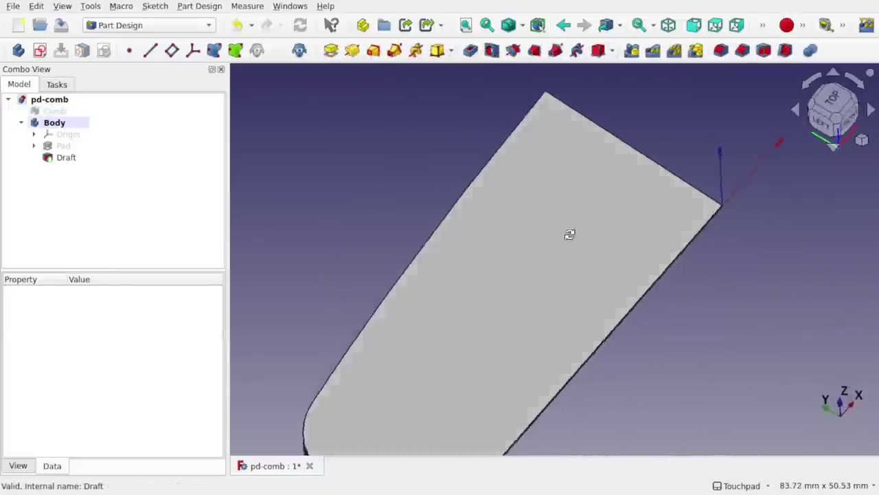
middle_drag(591, 187, 563, 178)
middle_drag(606, 215, 404, 357)
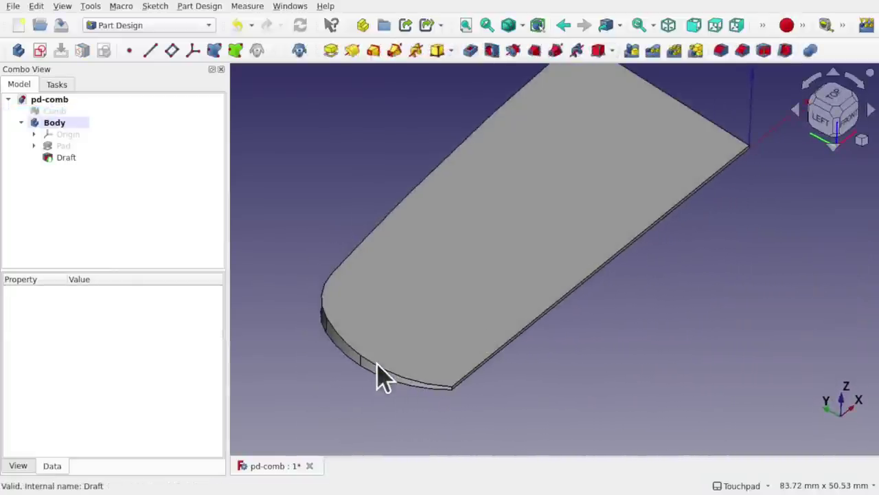
scroll(394, 395, up, 3)
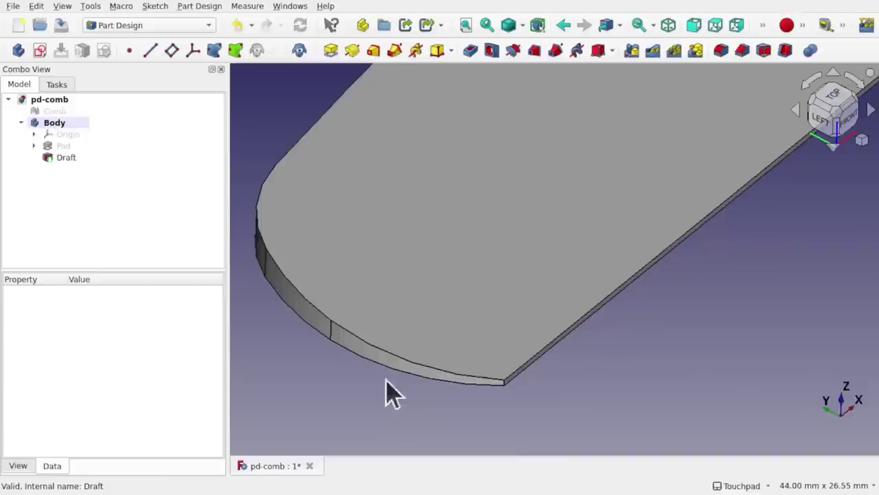
click(420, 377)
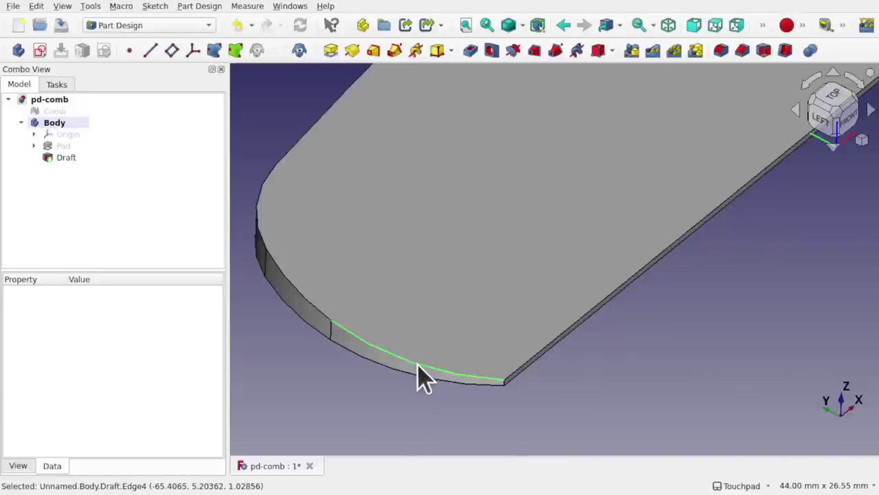
ctrl+click(320, 324)
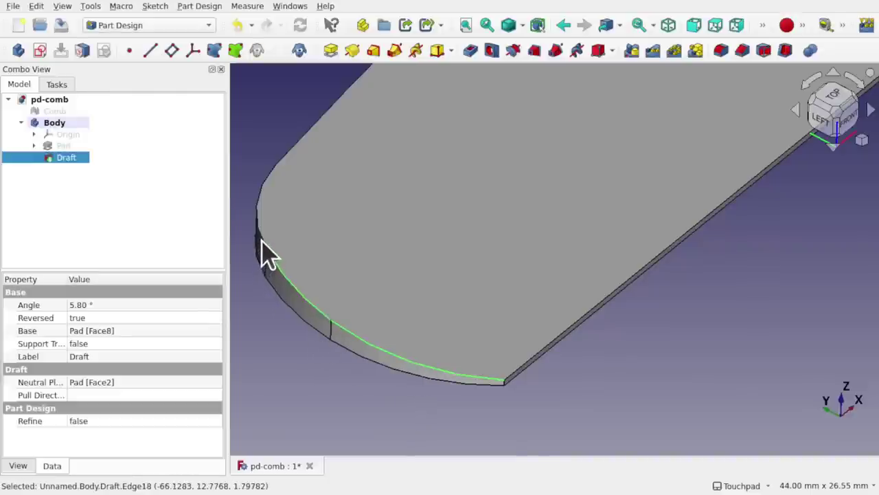
ctrl+click(286, 154)
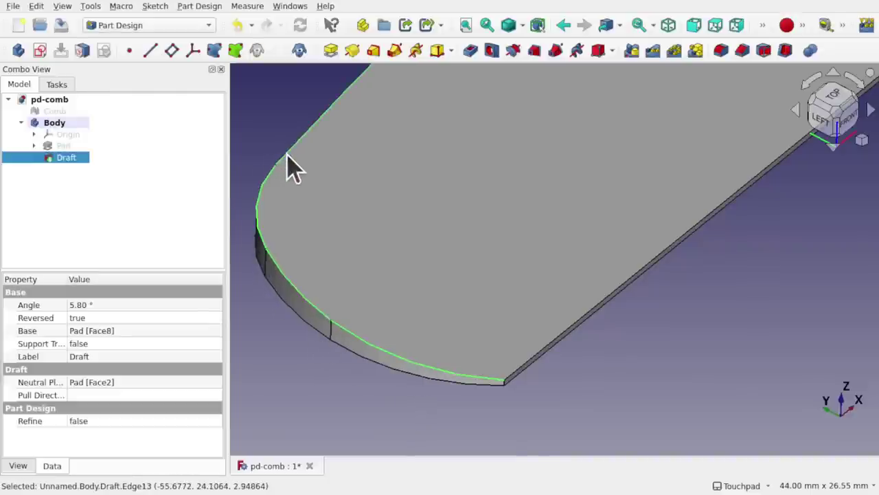
click(721, 50)
middle_drag(471, 266, 543, 270)
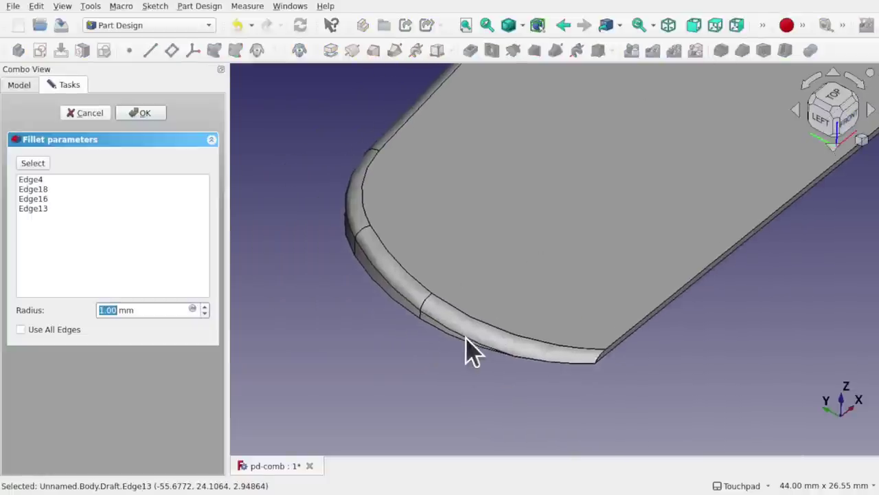
scroll(468, 344, up, 3)
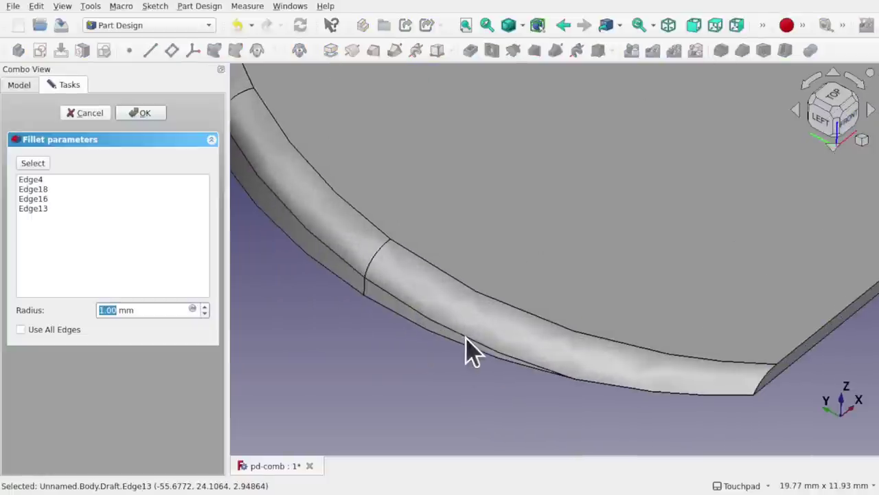
Step: Set the trial fillet's radius to 1.50 mm and inspect the seam between its segments on the rounded end
click(109, 310)
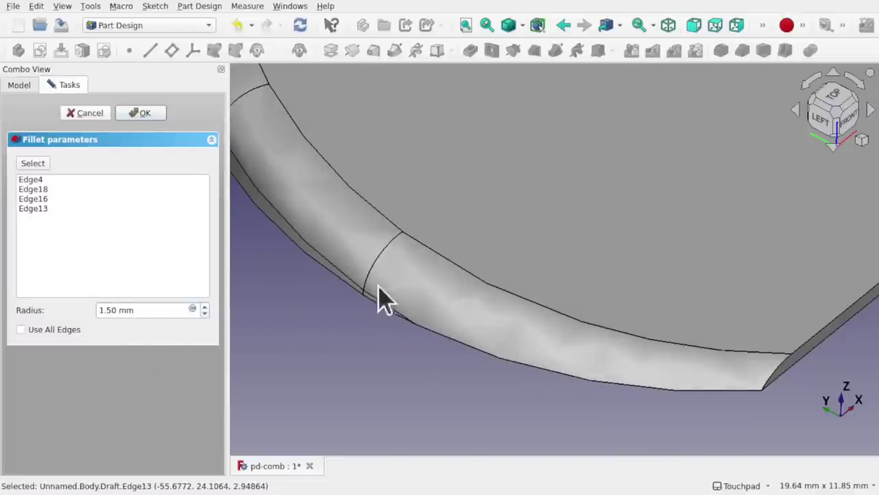
scroll(362, 250, down, 5)
shift+drag(364, 251, 330, 231)
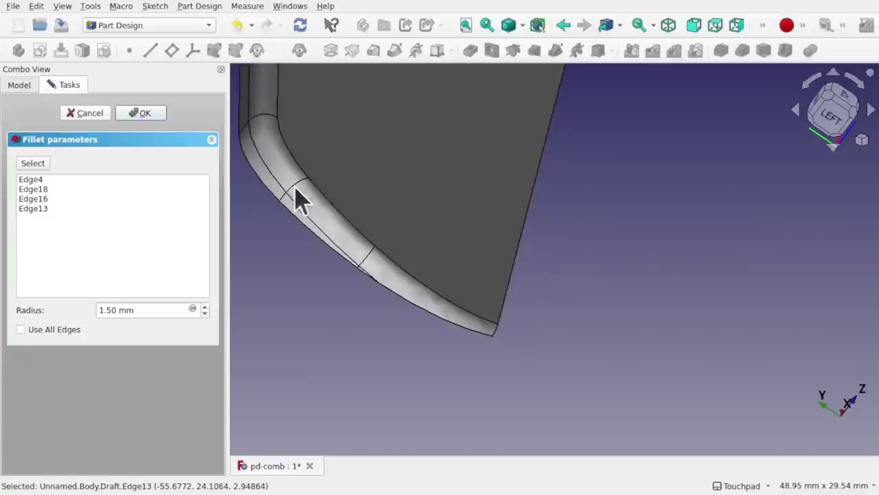
middle_drag(399, 219, 284, 258)
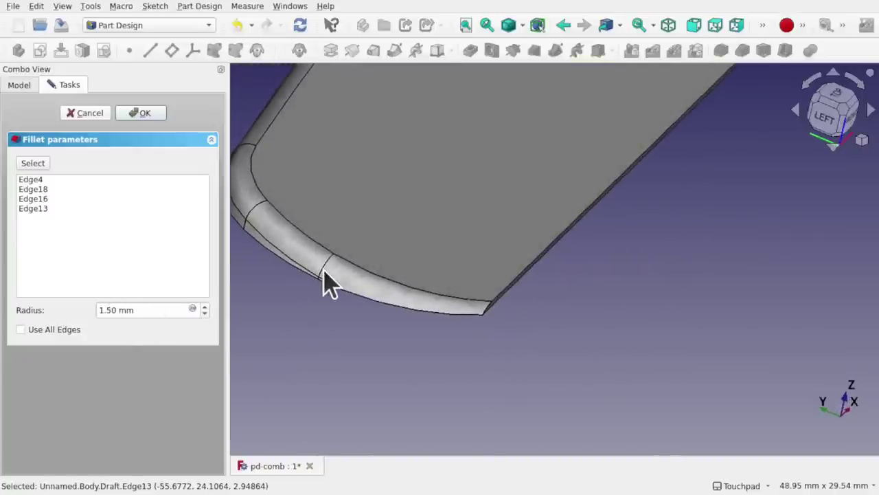
scroll(326, 281, up, 4)
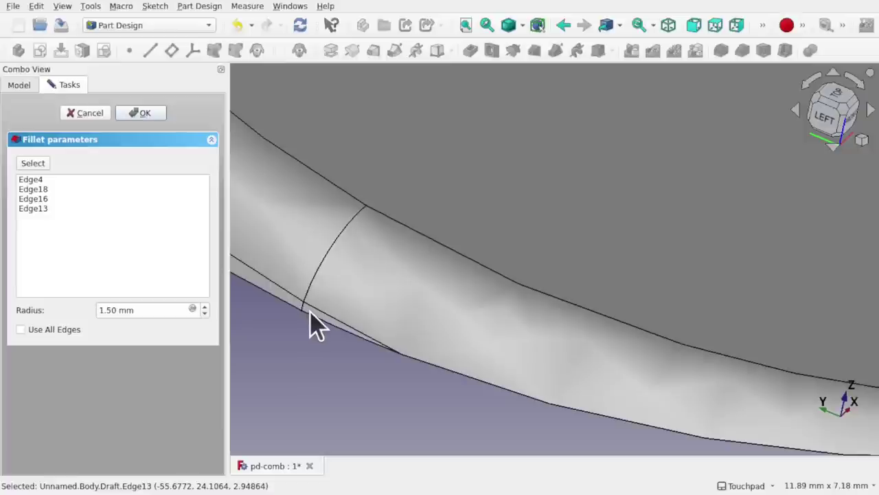
Step: Try fillet radii of 1.68 mm and 1.69 mm, then set the radius back to 1.68 mm
click(107, 309)
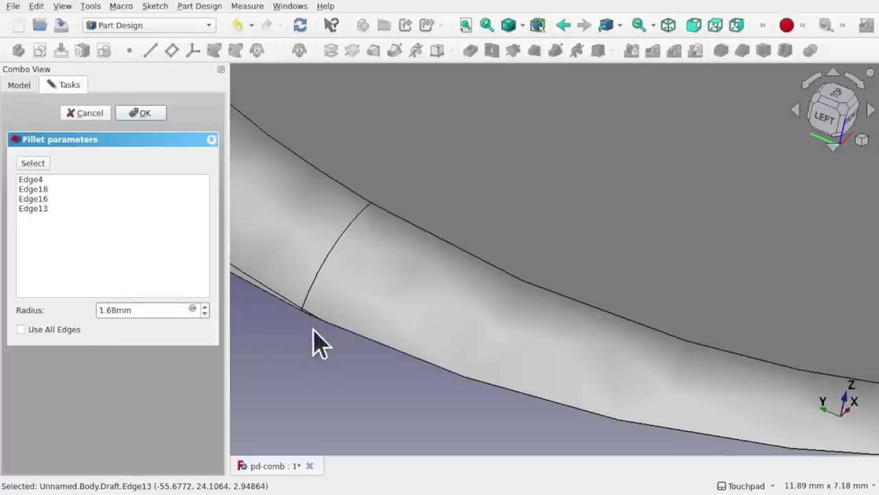
click(115, 310)
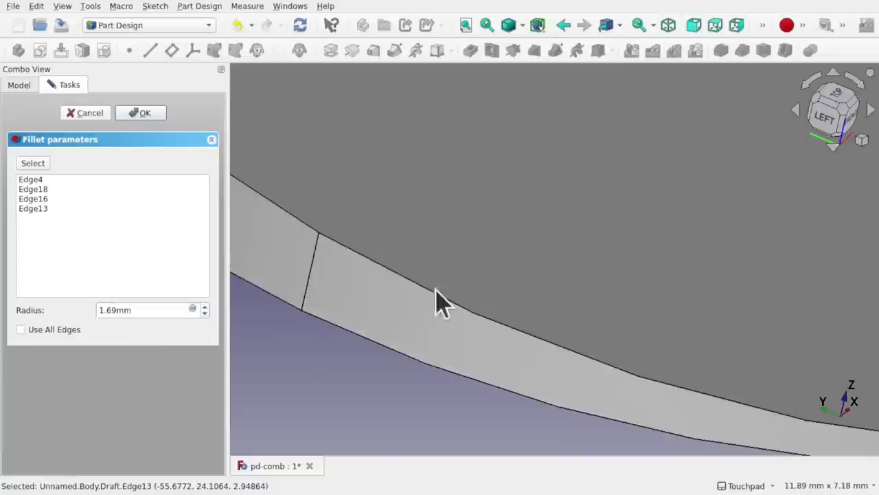
scroll(392, 321, down, 4)
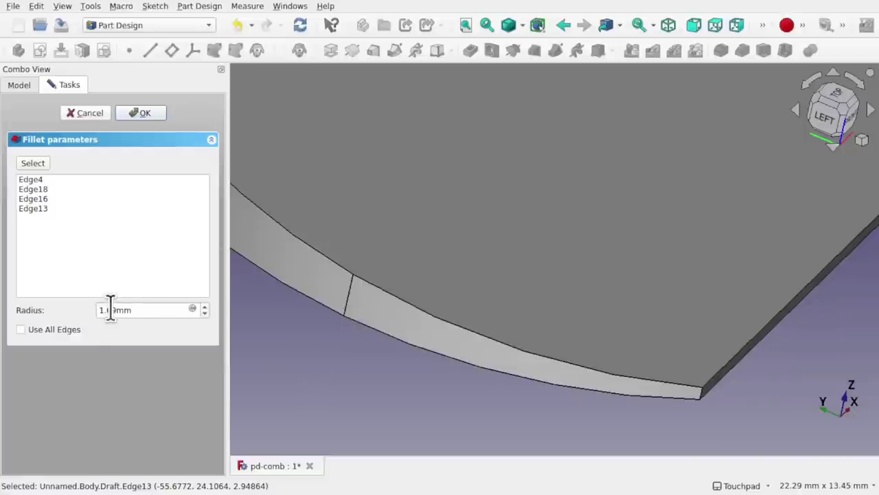
key(BackSpace)
text(8)
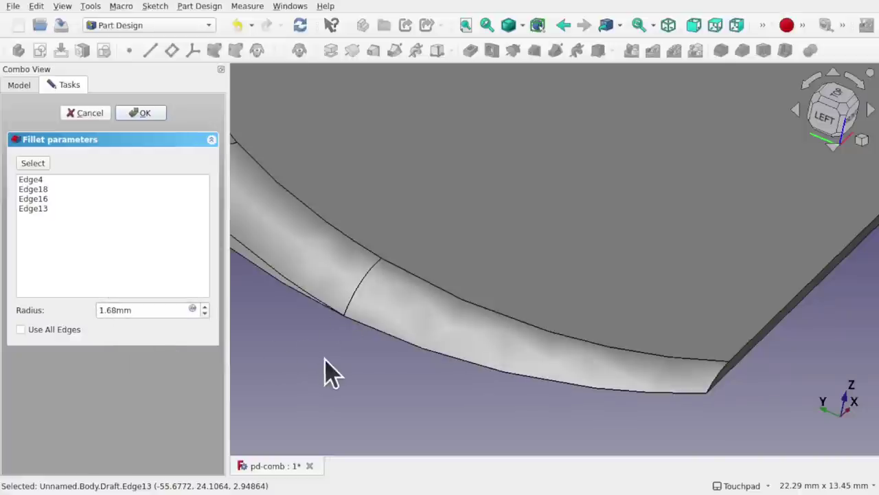
Step: Switch the draw style to Shaded and inspect the trial fillet around the plate's rounded end
scroll(324, 369, down, 5)
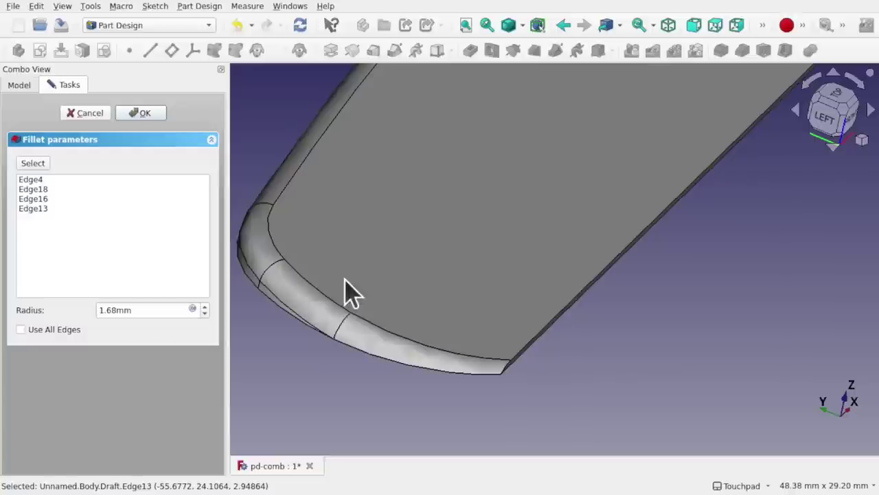
alt+drag(345, 279, 454, 276)
middle_drag(455, 275, 479, 322)
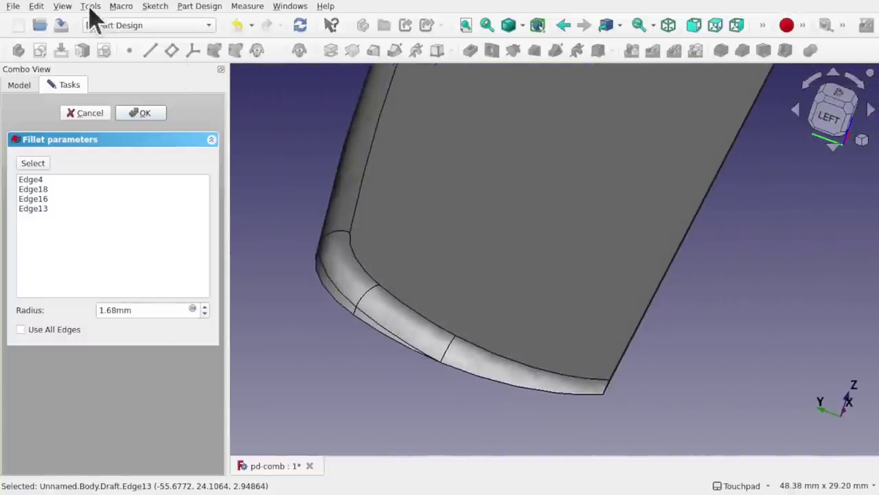
click(62, 7)
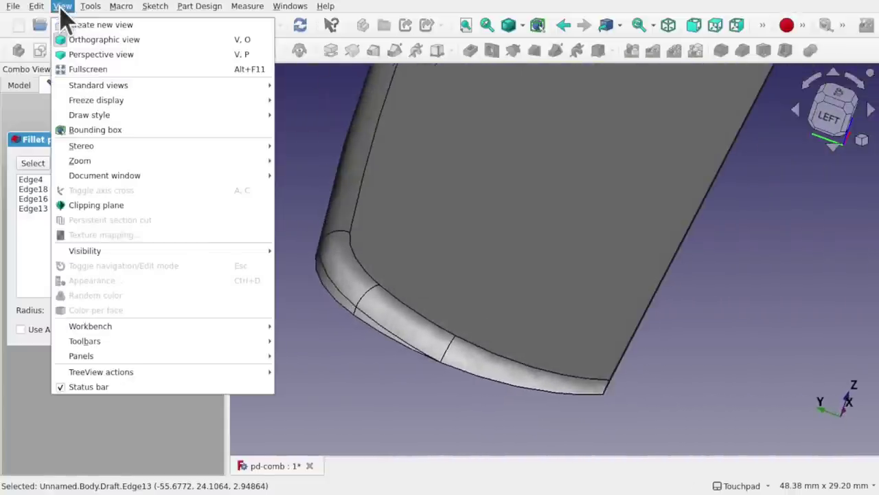
mouse_move(132, 115)
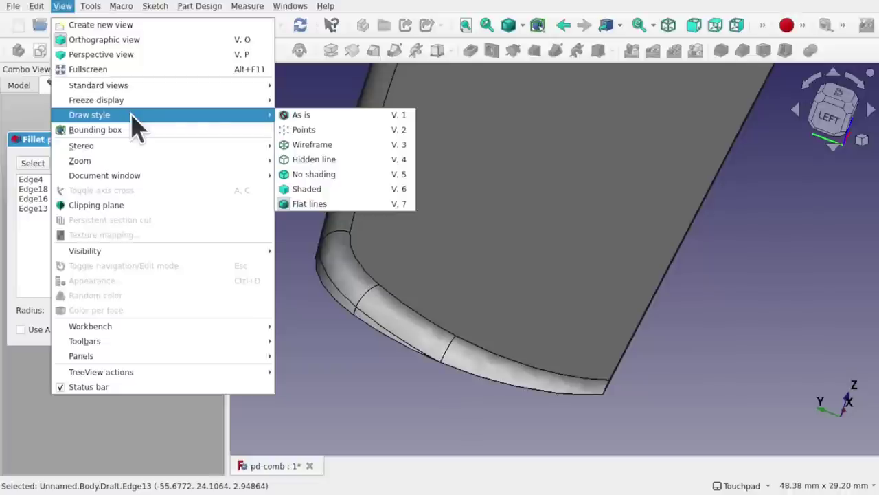
click(349, 189)
mouse_move(349, 200)
middle_down()
mouse_move(551, 252)
mouse_move(597, 247)
mouse_move(493, 248)
mouse_move(582, 271)
mouse_move(488, 370)
middle_up()
scroll(494, 248, down, 5)
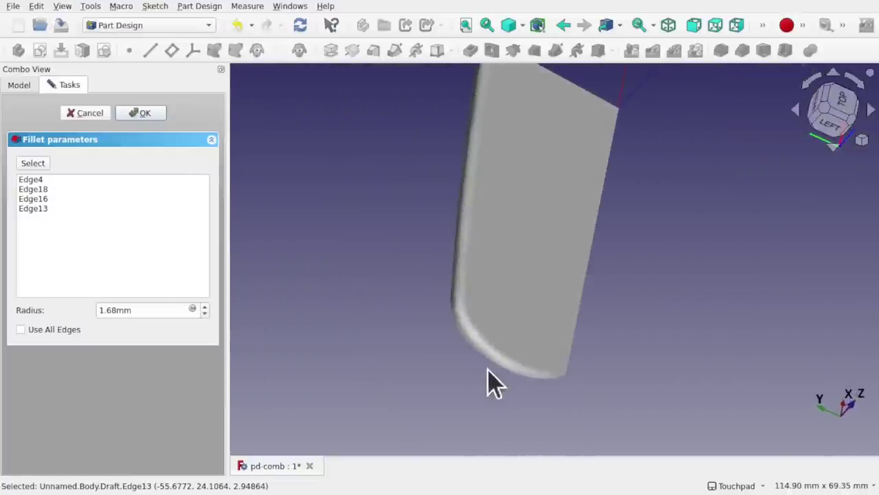
middle_drag(554, 334, 537, 306)
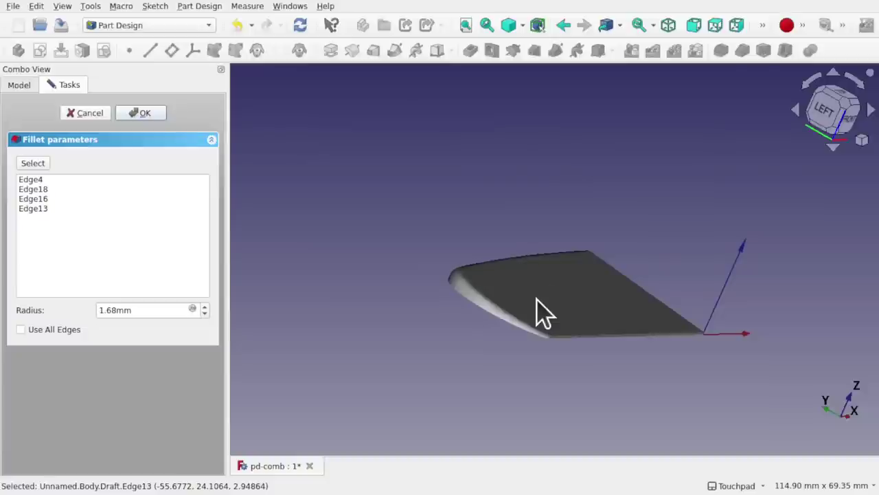
scroll(539, 312, up, 3)
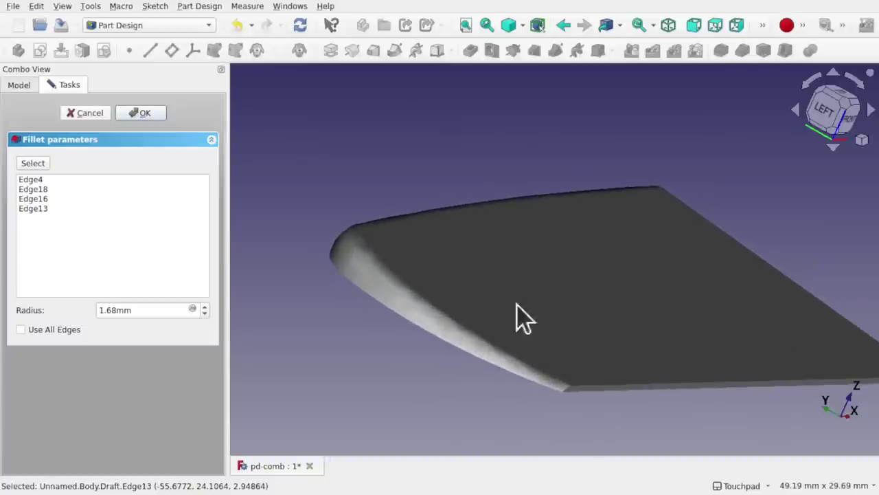
Step: Cancel the trial fillet and restore the Flat lines draw style
click(87, 113)
click(62, 6)
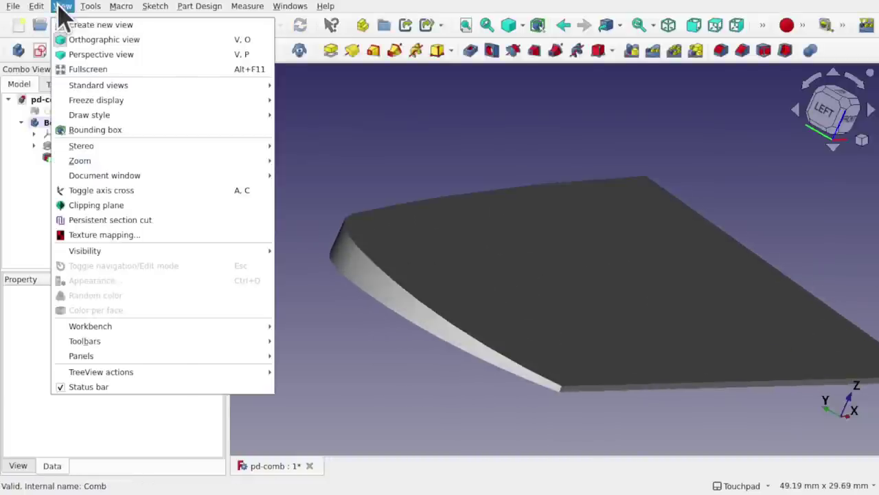
mouse_move(168, 116)
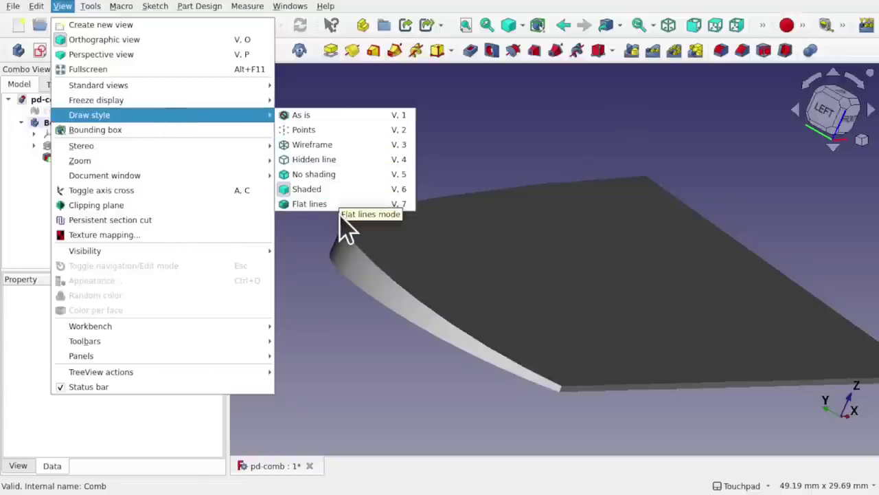
click(341, 204)
Step: Create a sub-shape binder from the Draft's four upper outer edges, covering the rounded end and the long curved side
mouse_move(611, 247)
shift+mouse_down()
mouse_move(571, 220)
mouse_move(548, 232)
shift+mouse_up()
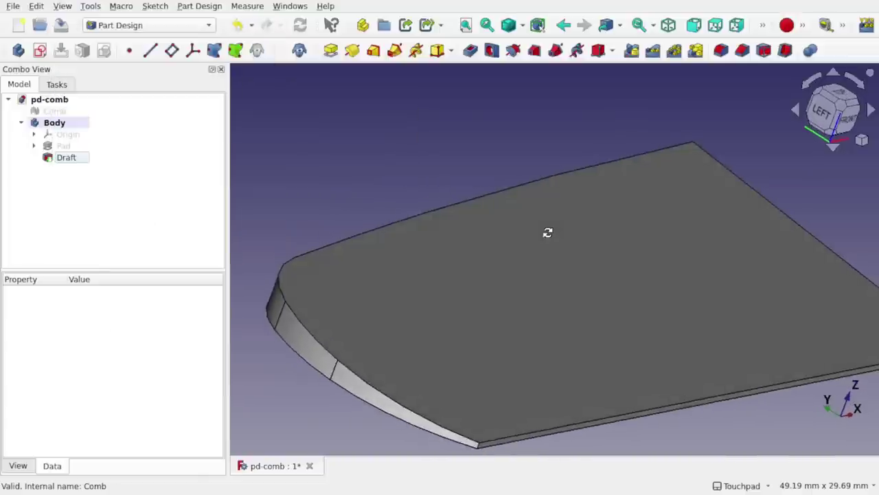
scroll(547, 232, down, 3)
middle_drag(618, 275, 570, 246)
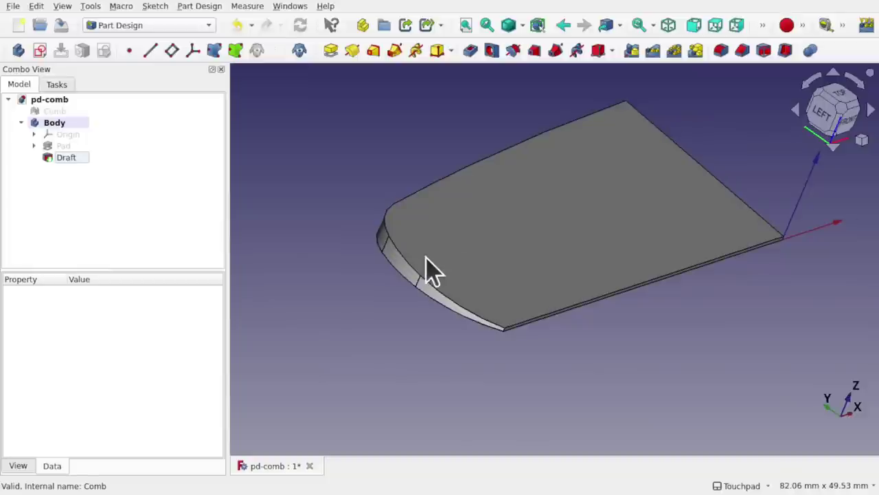
scroll(425, 258, up, 2)
shift+drag(426, 258, 442, 304)
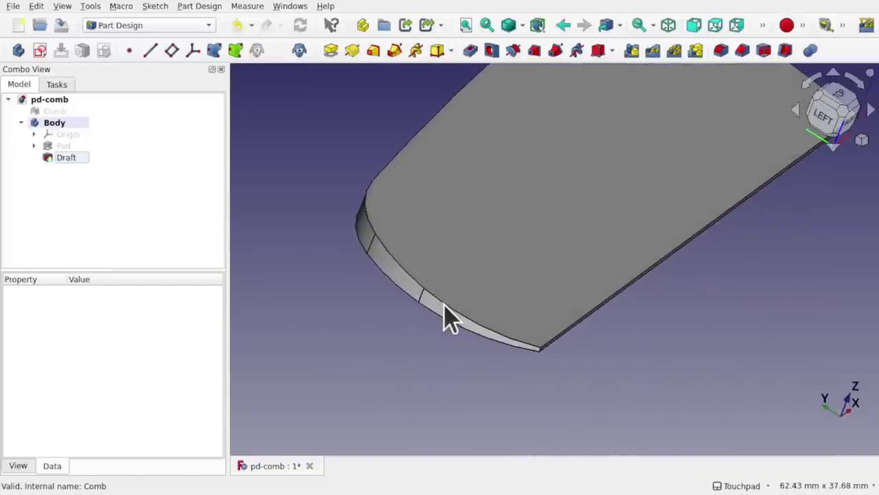
click(444, 306)
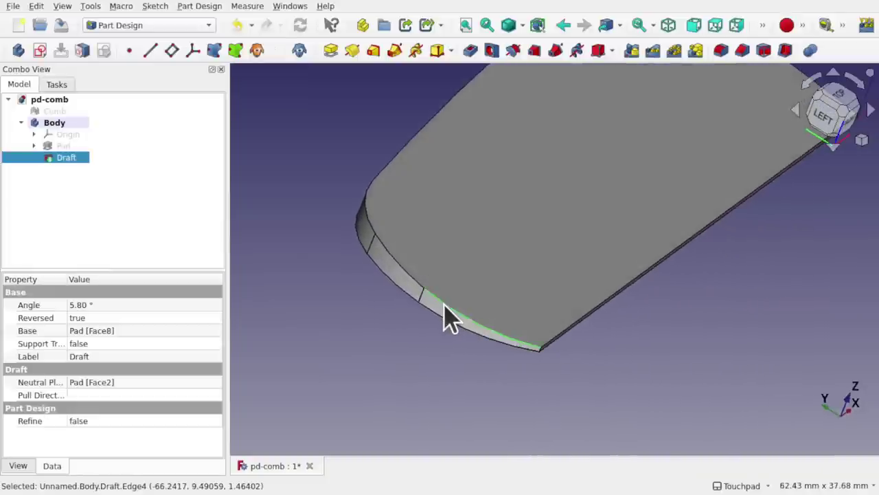
ctrl+click(410, 276)
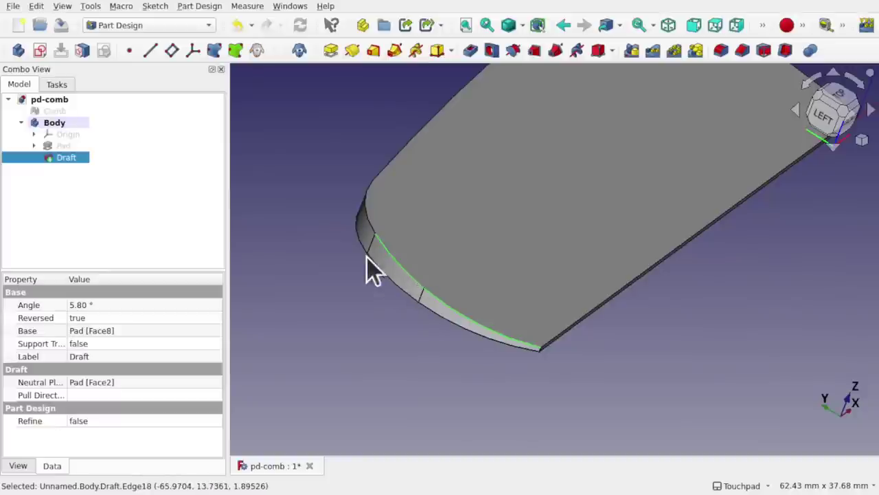
ctrl+click(369, 219)
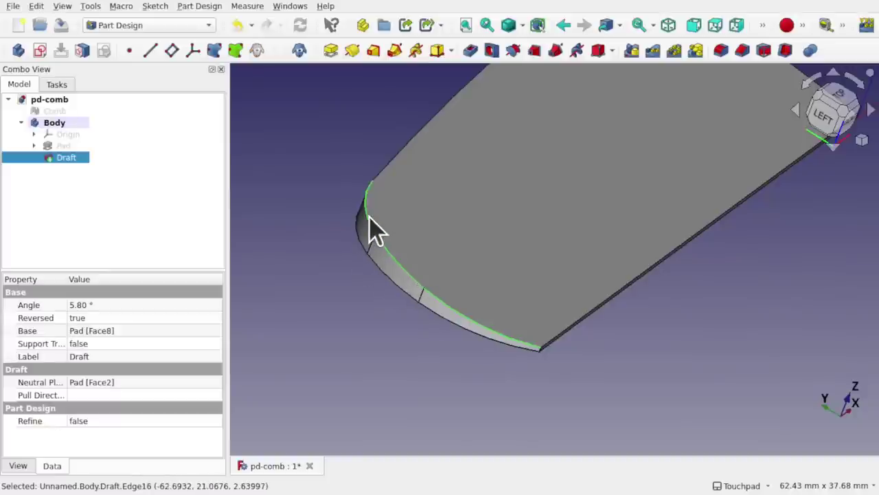
ctrl+click(384, 167)
middle_drag(500, 141, 497, 269)
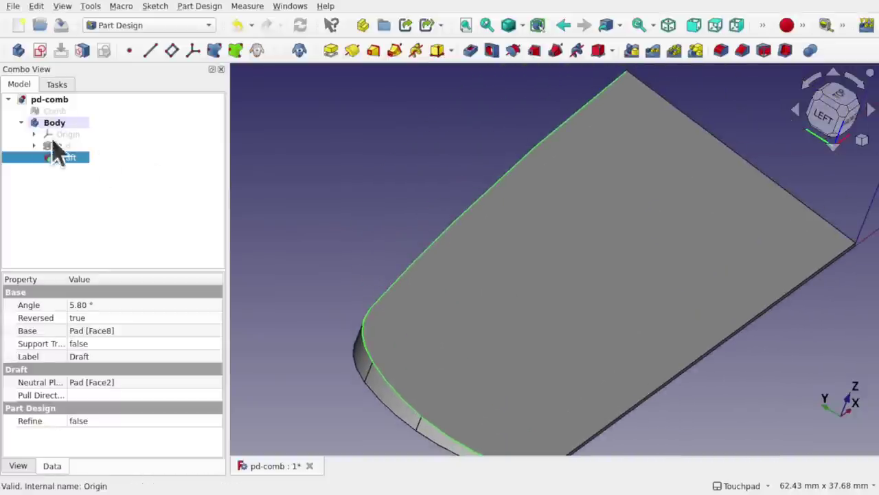
click(200, 7)
click(241, 82)
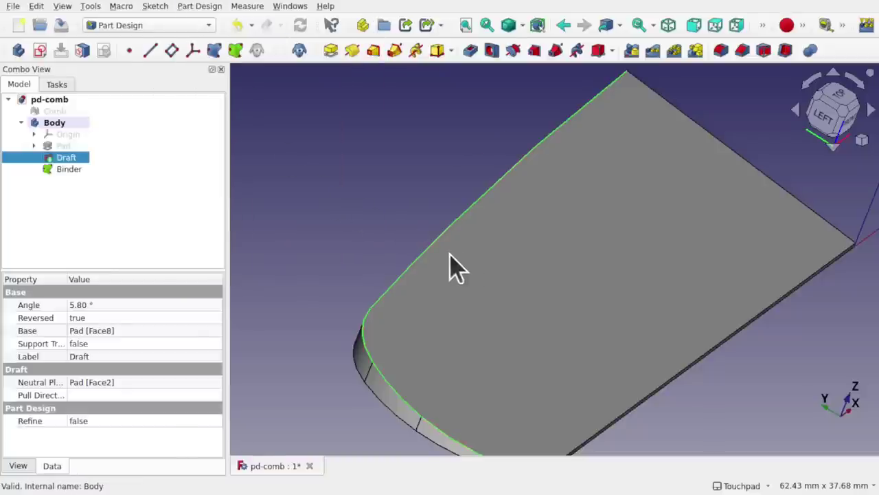
Step: Hide the Draft to examine the binder's curve on its own, and show the Draft again
click(465, 316)
key(space)
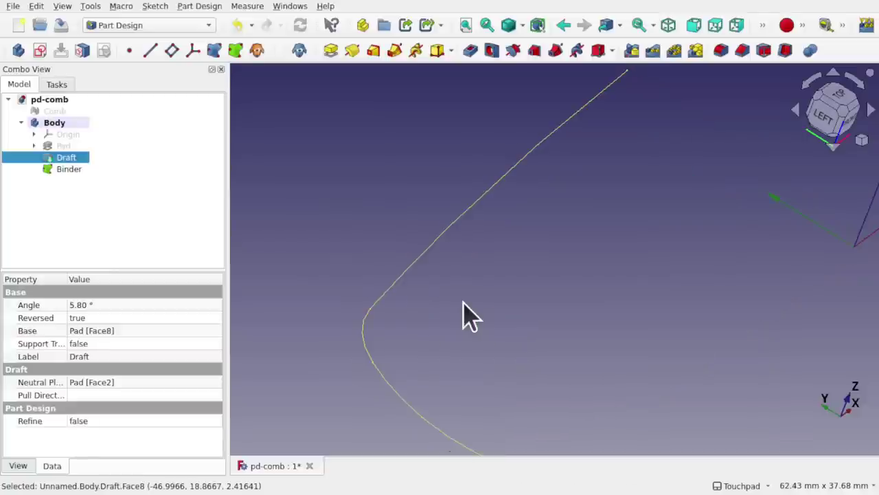
alt+drag(464, 303, 518, 320)
scroll(518, 320, down, 2)
shift+drag(572, 349, 461, 235)
click(460, 235)
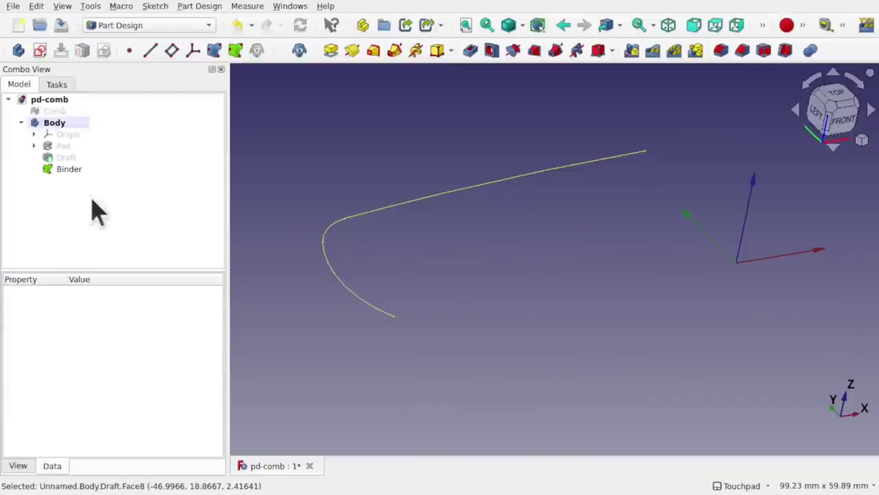
click(62, 158)
key(space)
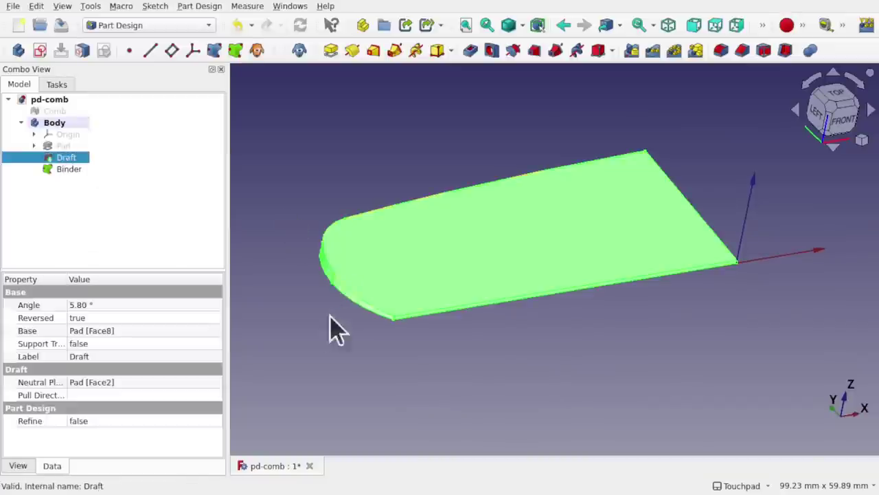
click(325, 323)
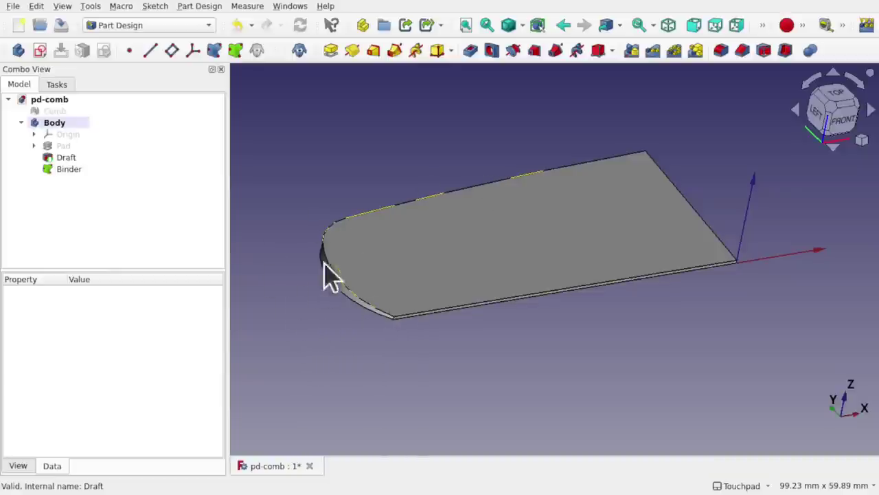
Step: Start a new sketch on the thin flat face along the plate's long straight side
shift+drag(406, 297, 369, 303)
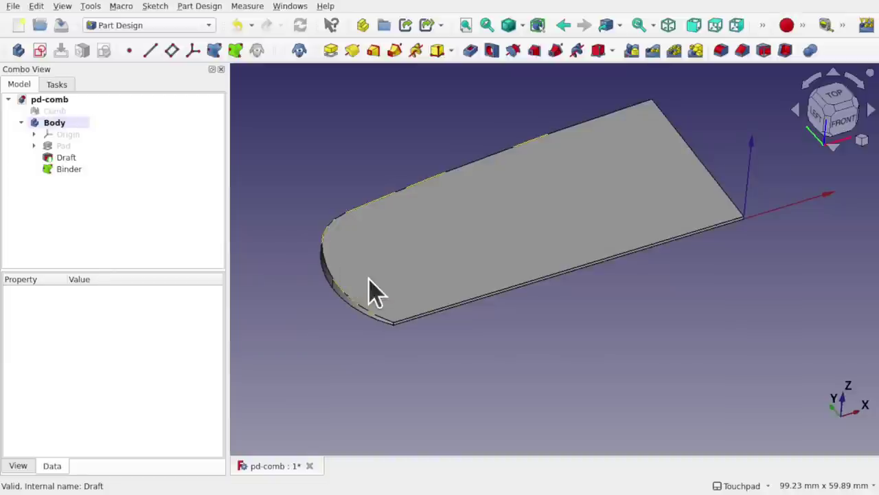
scroll(367, 278, up, 2)
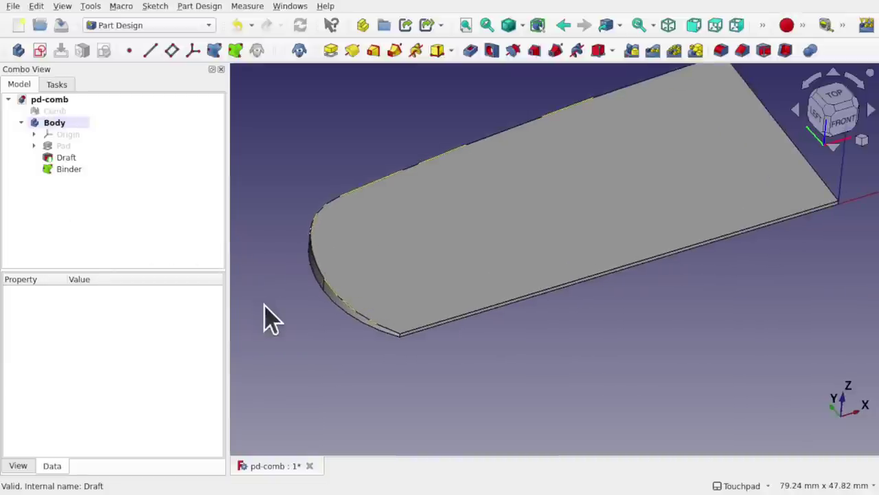
middle_drag(271, 318, 413, 278)
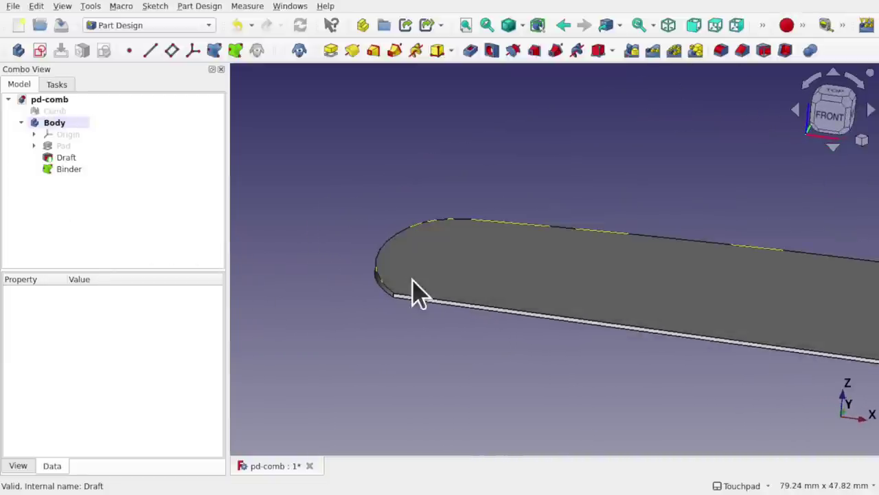
scroll(360, 290, down, 3)
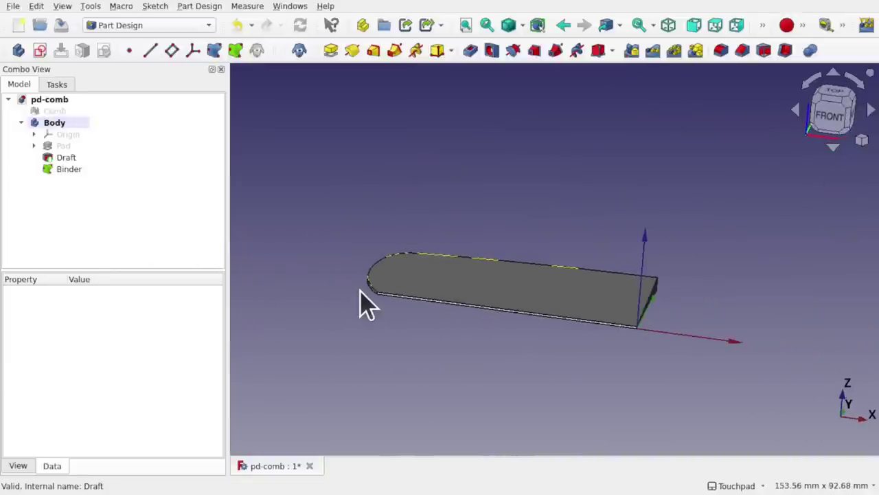
middle_drag(336, 314, 379, 302)
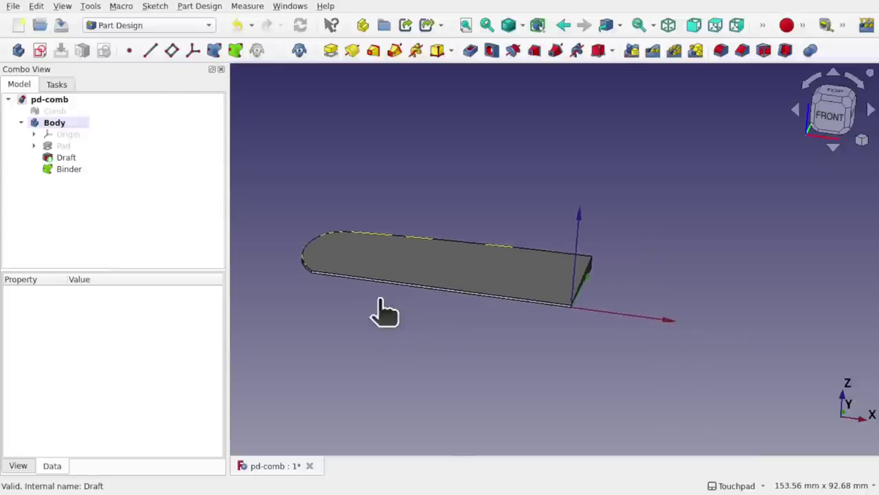
scroll(534, 307, up, 3)
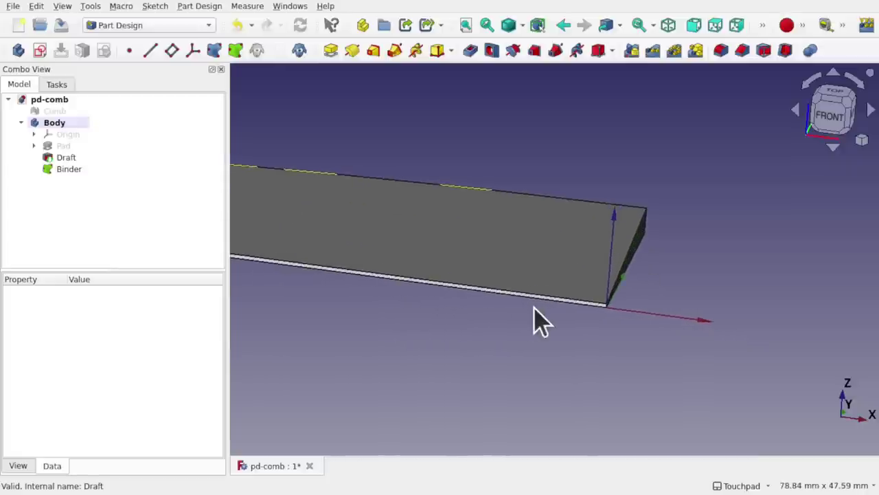
scroll(560, 307, up, 1)
scroll(562, 319, up, 2)
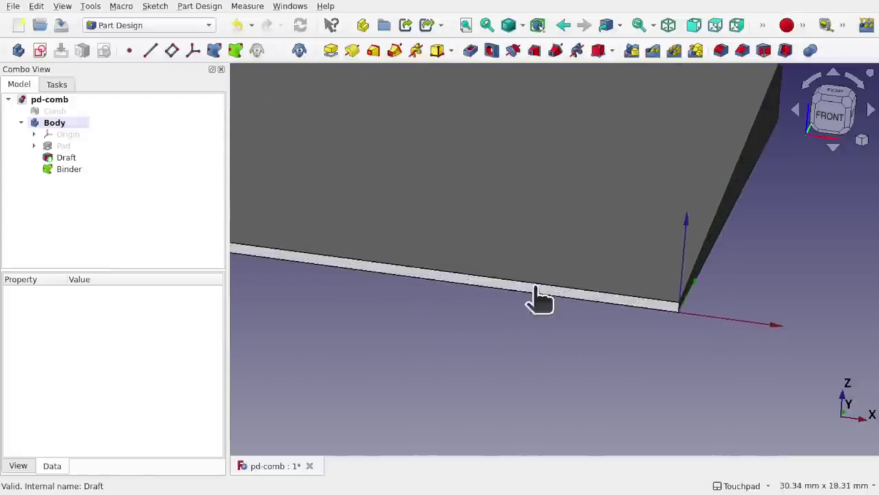
click(539, 299)
click(39, 51)
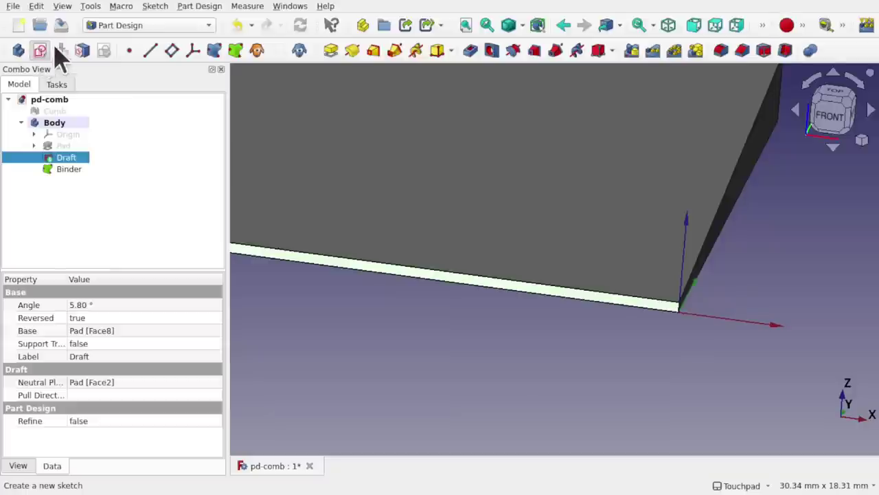
scroll(536, 199, down, 1)
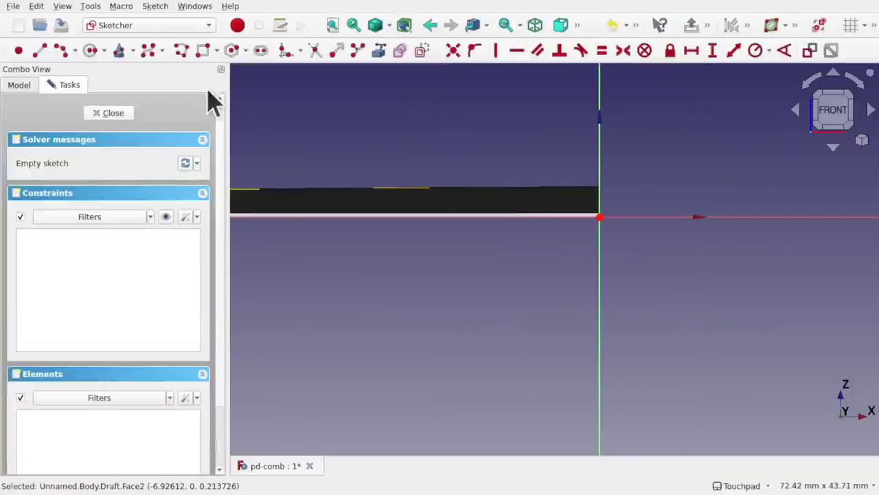
Step: Draw a circle centred on the sketch origin and close the sketch
click(90, 51)
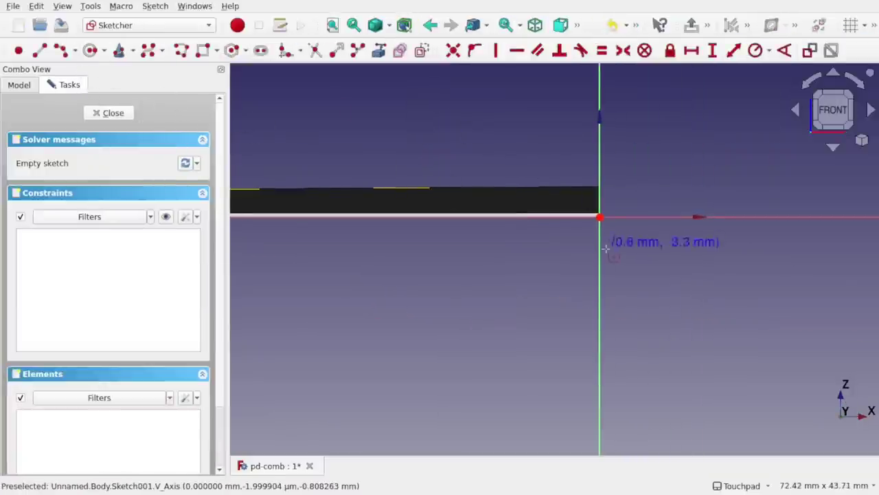
scroll(591, 217, up, 5)
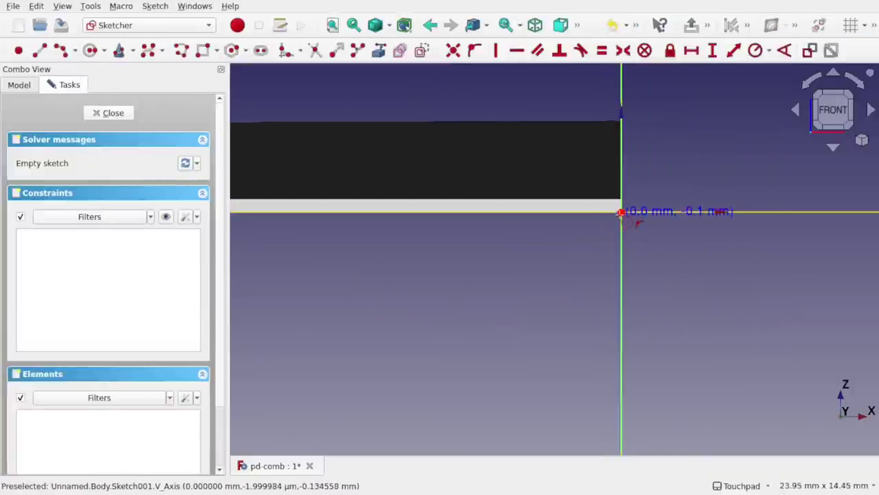
click(620, 213)
click(689, 264)
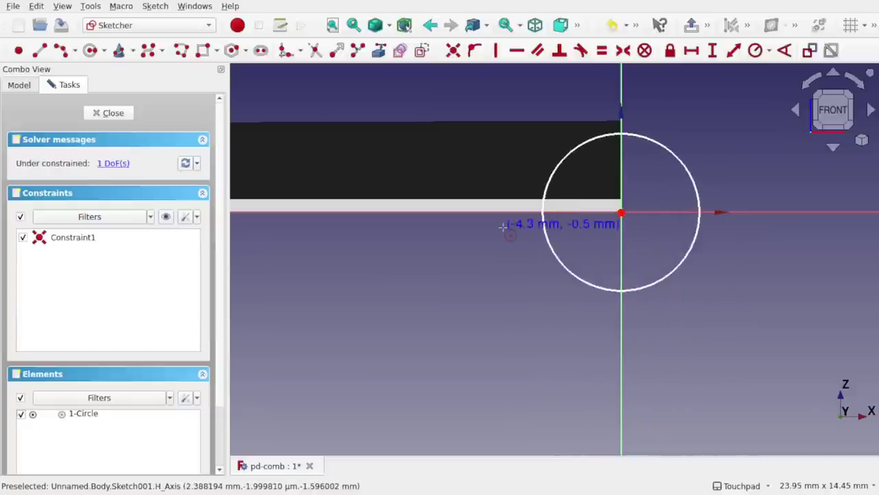
scroll(506, 224, down, 5)
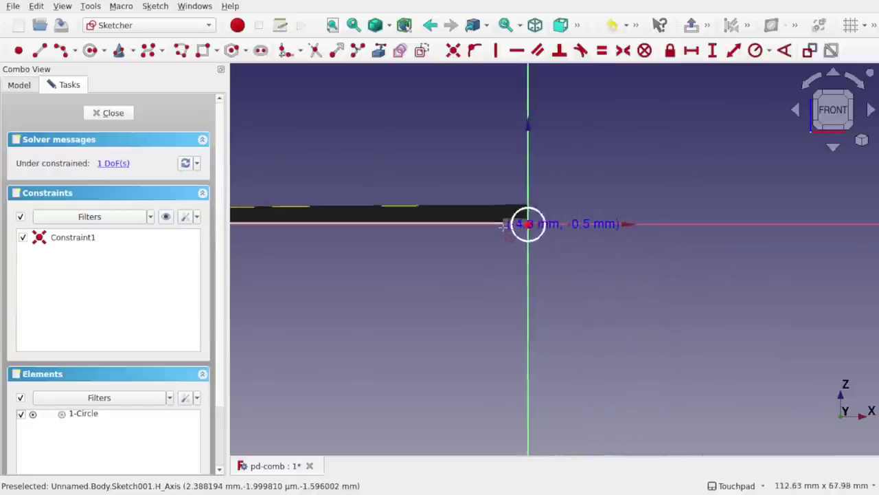
click(112, 113)
Step: Open the circle sketch's attachment settings and hide the Draft to expose the binder's end point at the rounded end
scroll(450, 267, down, 5)
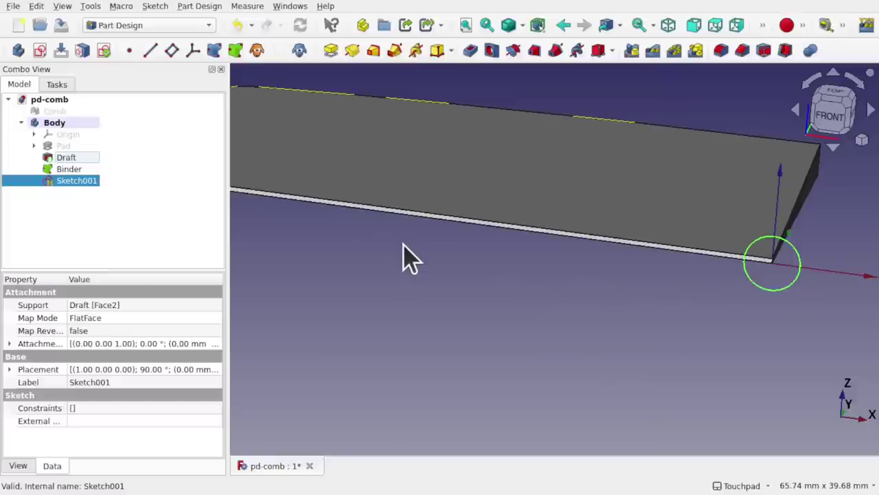
scroll(402, 257, down, 5)
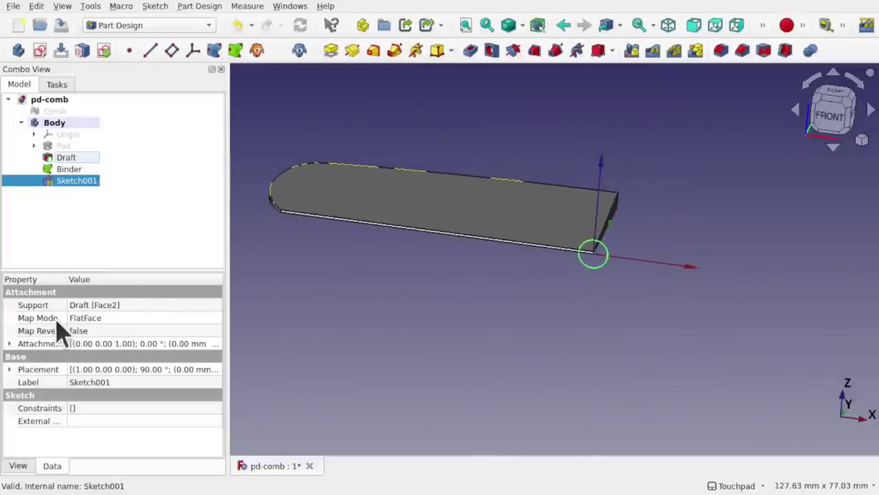
click(169, 318)
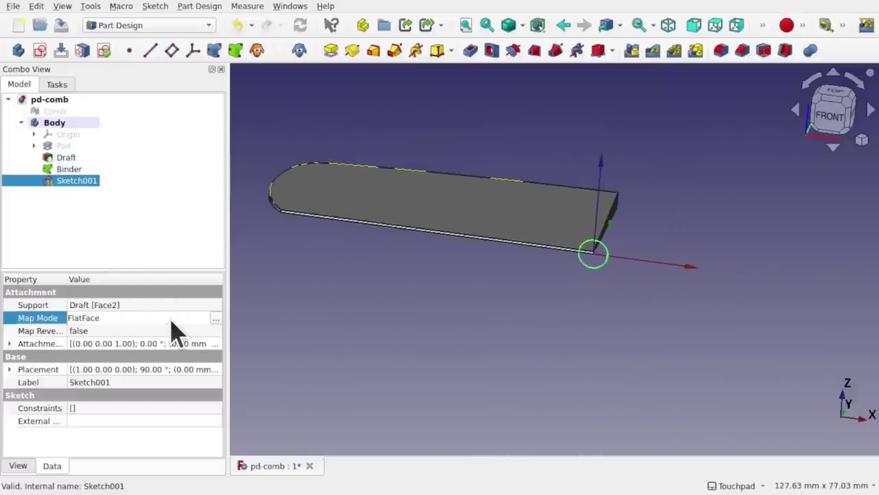
click(215, 319)
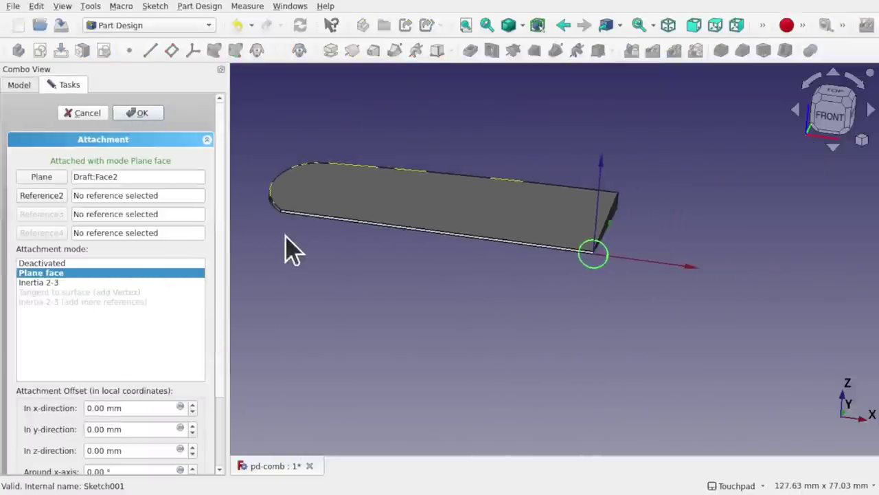
middle_drag(319, 242, 413, 253)
scroll(383, 229, up, 5)
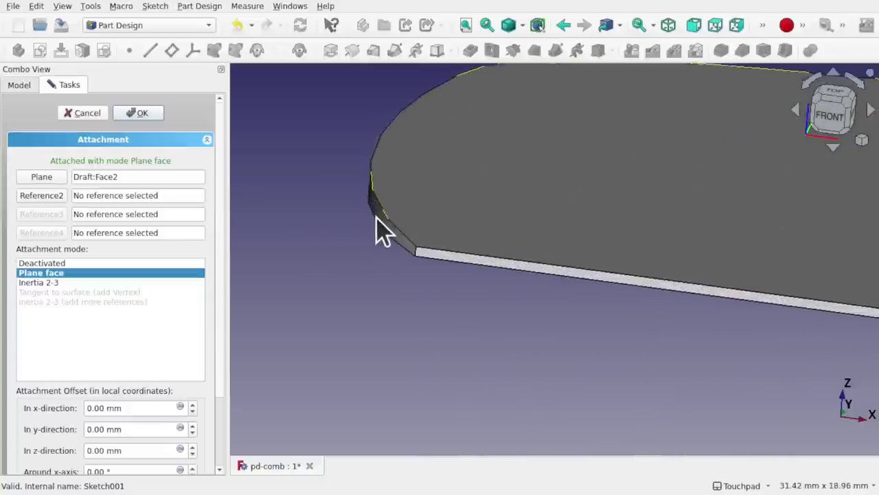
click(19, 85)
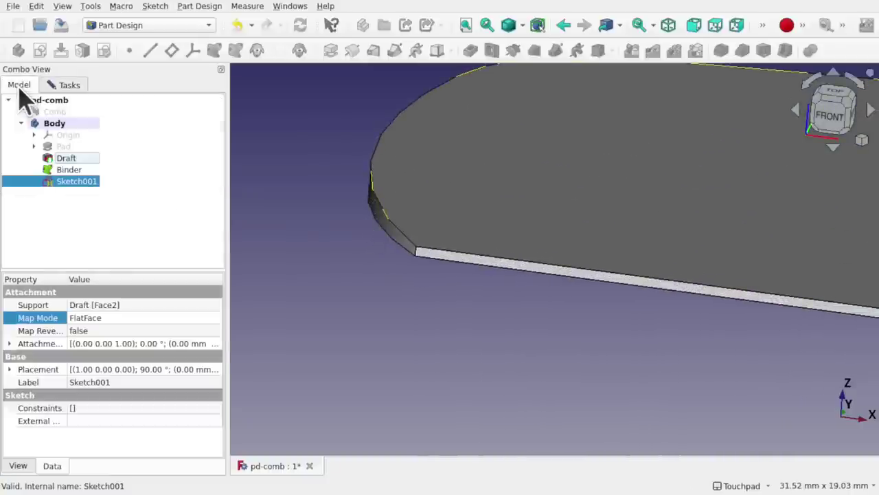
click(76, 160)
key(space)
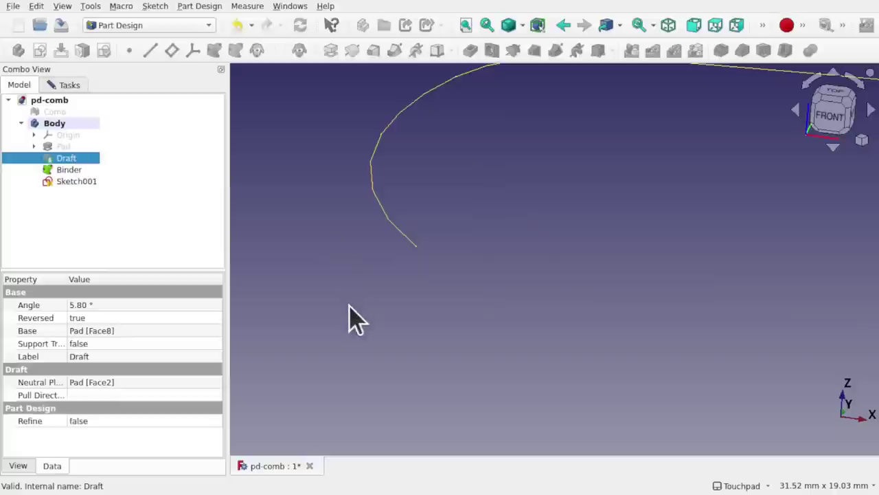
Step: Replace the sketch's Draft face reference with the binder's end vertex, attaching it with Translate origin mode, and accept the attachment
scroll(412, 247, up, 10)
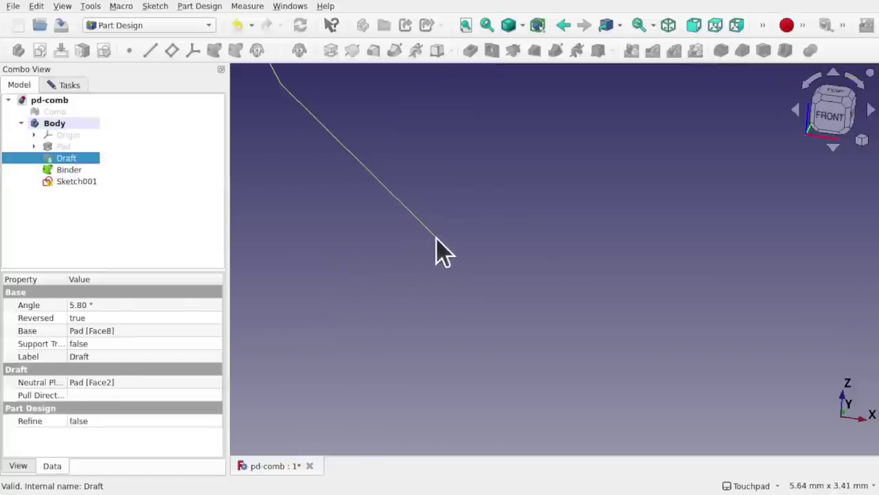
click(436, 237)
click(69, 86)
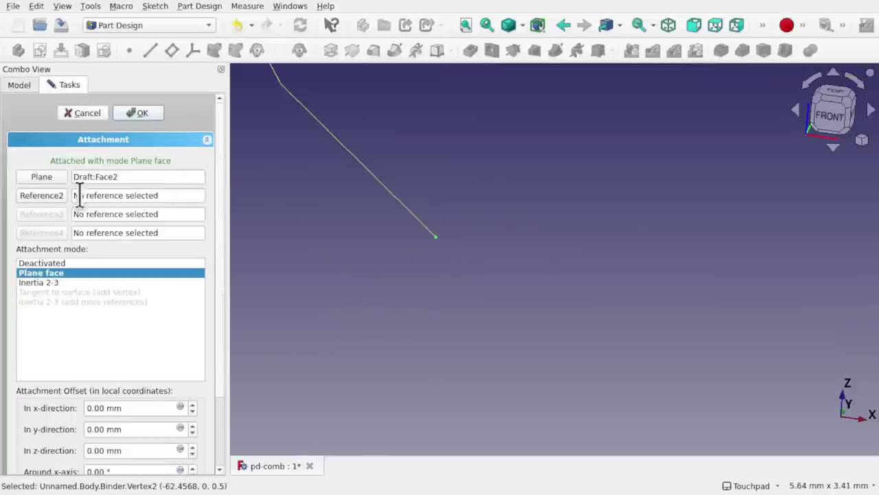
click(54, 178)
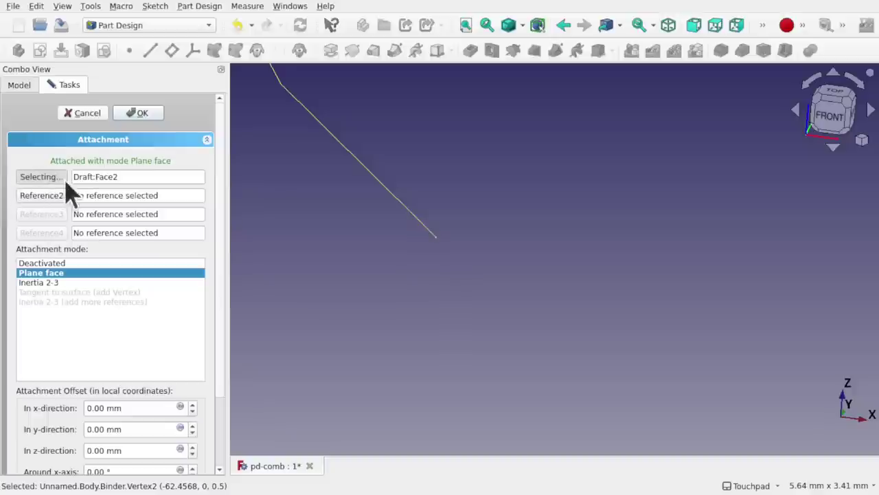
drag(145, 179, 33, 186)
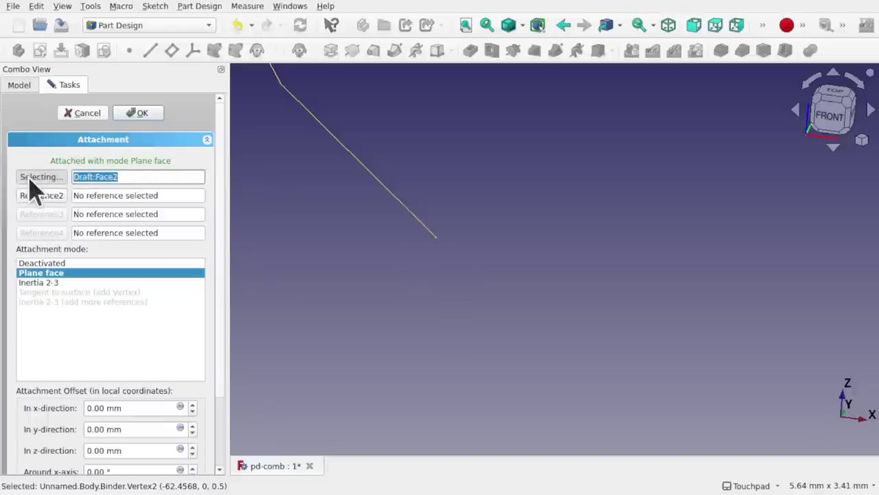
key(Delete)
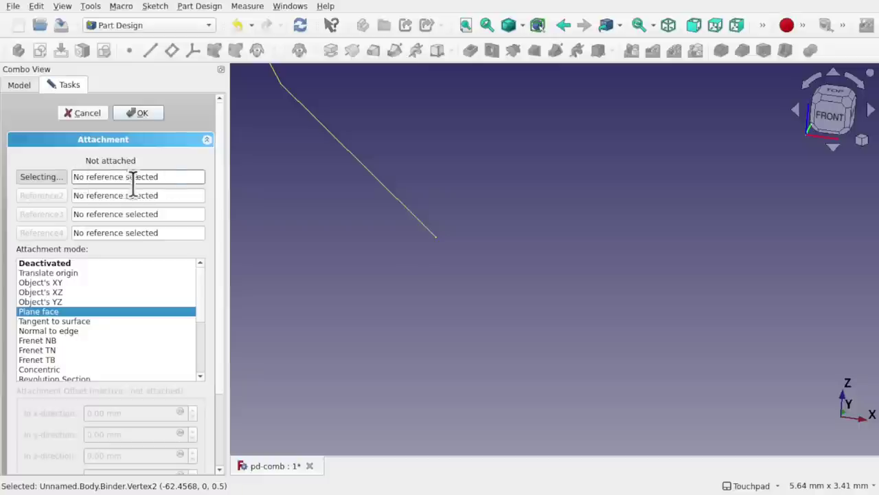
click(437, 239)
scroll(487, 279, down, 5)
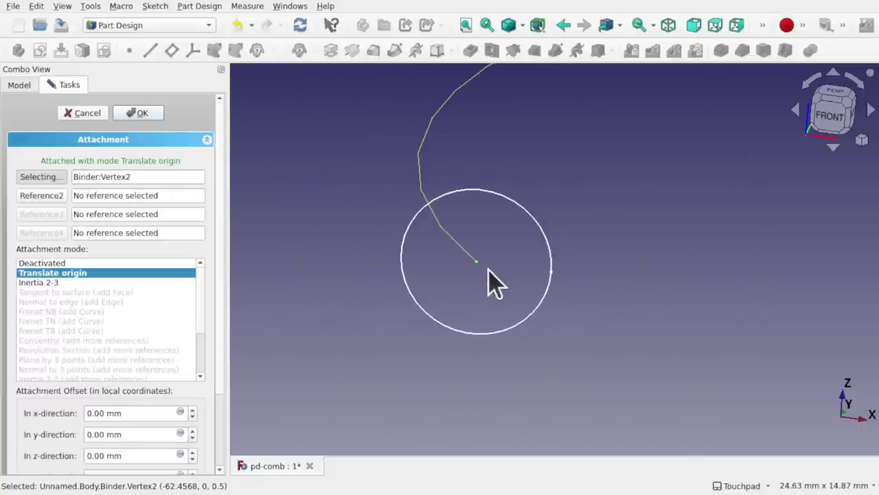
shift+drag(492, 236, 485, 314)
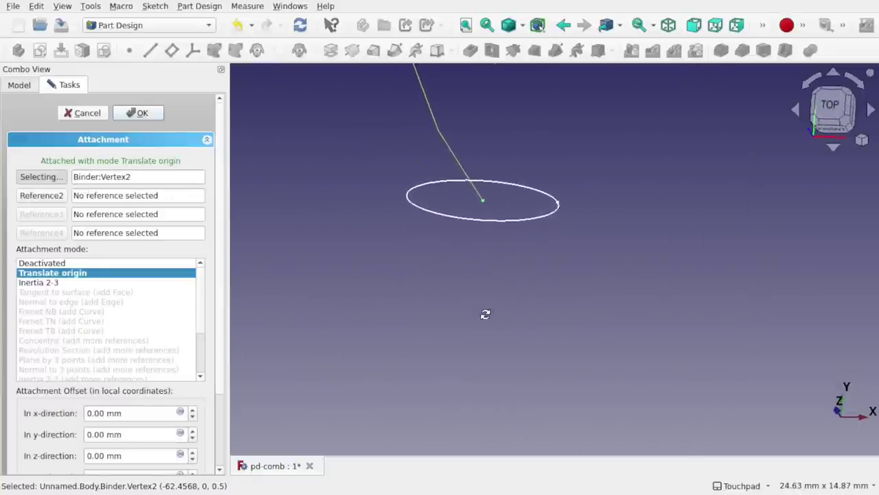
click(138, 114)
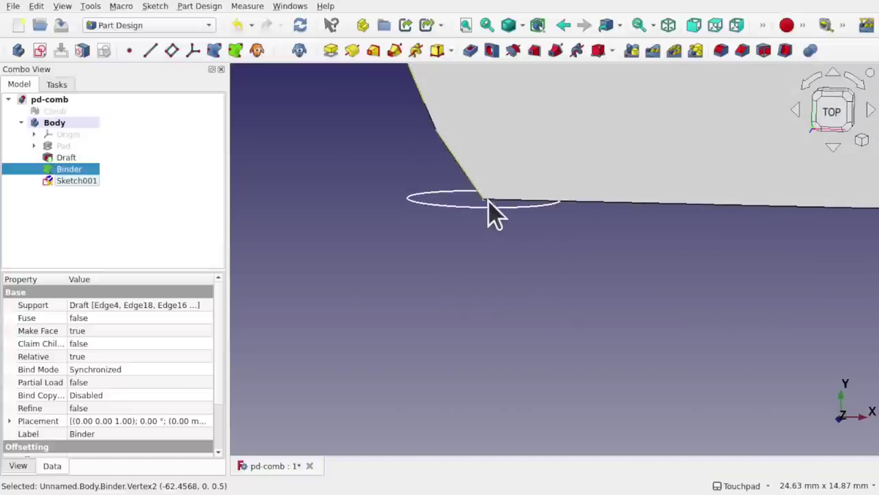
Step: Examine the circle's position and orientation at the plate's corner relative to the binder's end
alt+drag(561, 186, 557, 112)
middle_drag(489, 219, 475, 235)
middle_drag(485, 190, 502, 217)
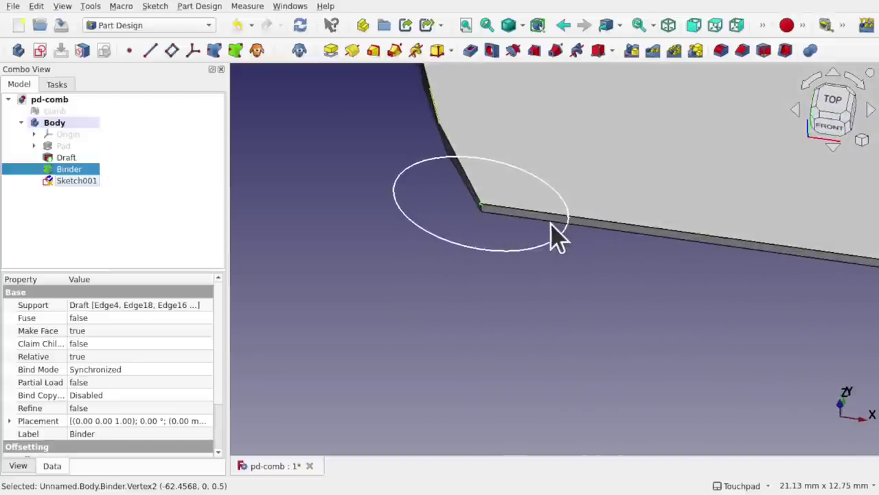
middle_drag(529, 224, 533, 200)
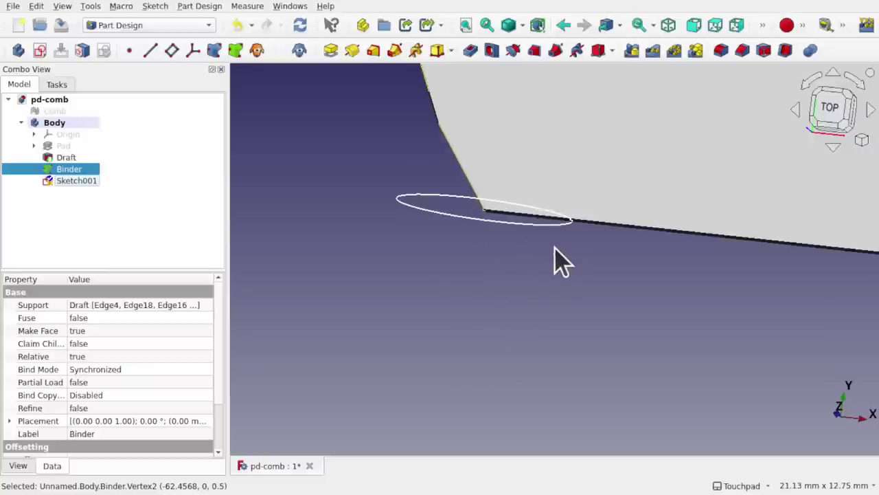
shift+drag(558, 245, 557, 166)
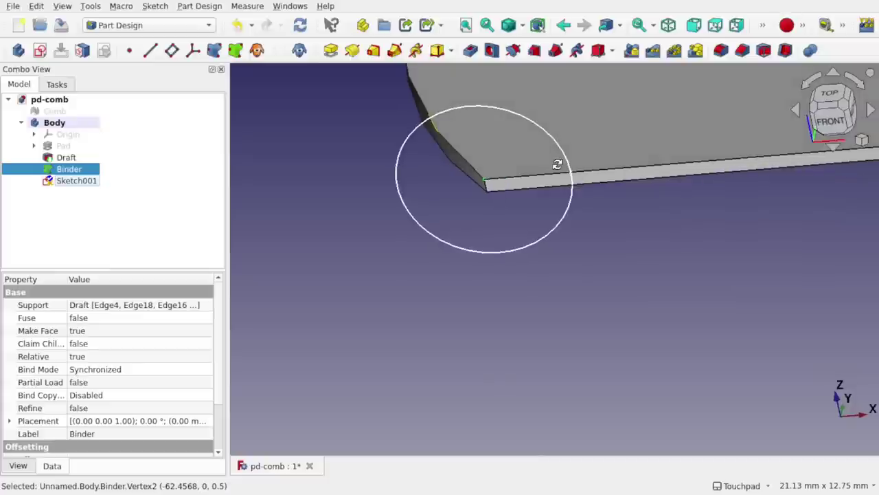
Step: Open the circle sketch for editing and check the solver's auto update and the Auto constraints and Auto remove redundants options
scroll(557, 166, down, 1)
double_click(77, 181)
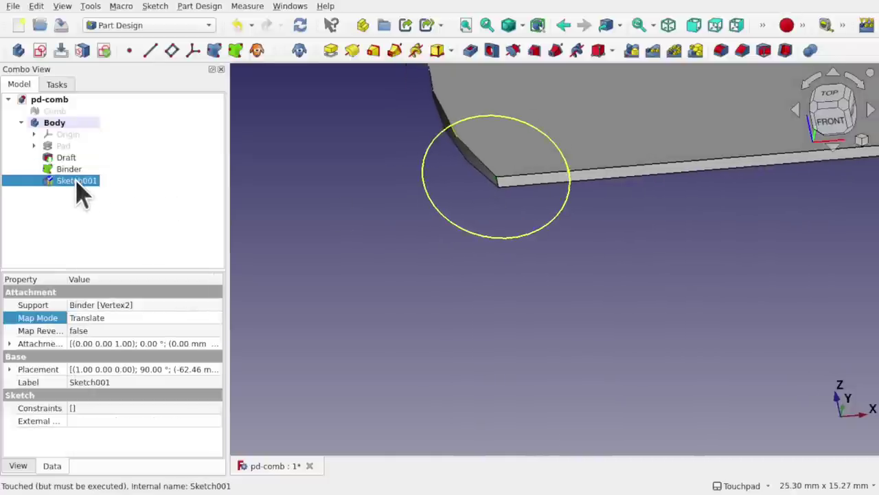
scroll(495, 175, up, 4)
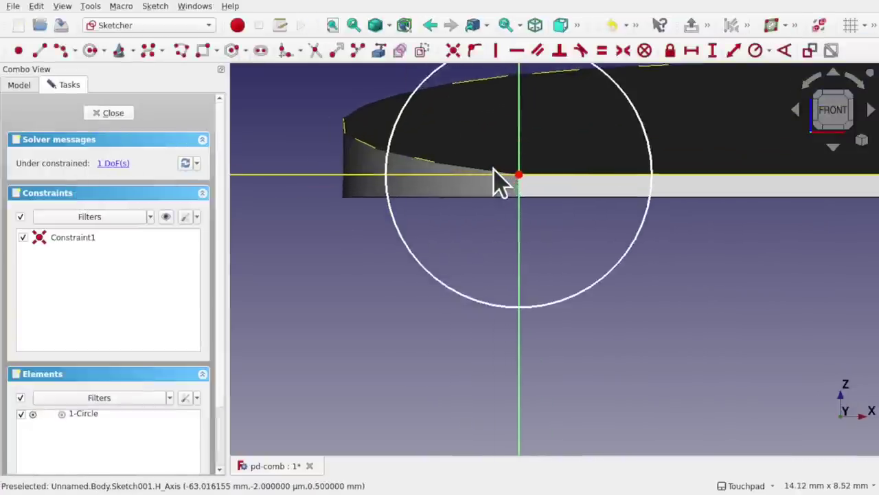
middle_drag(550, 206, 496, 259)
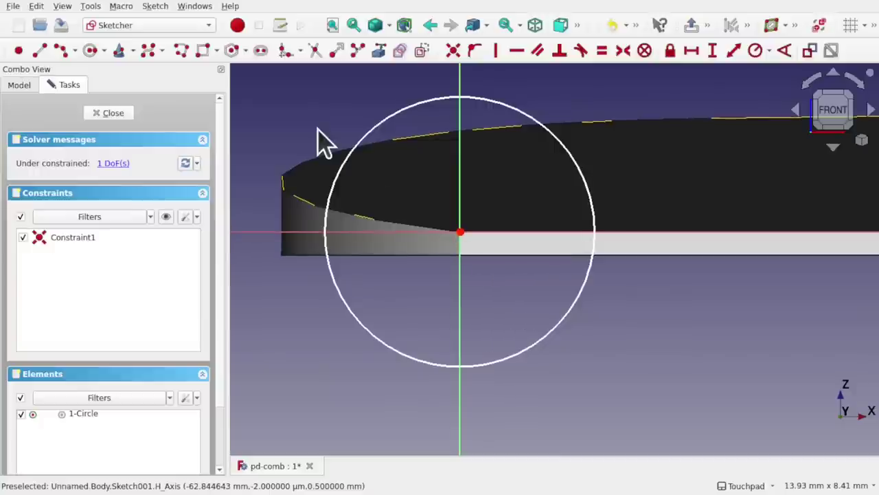
click(60, 51)
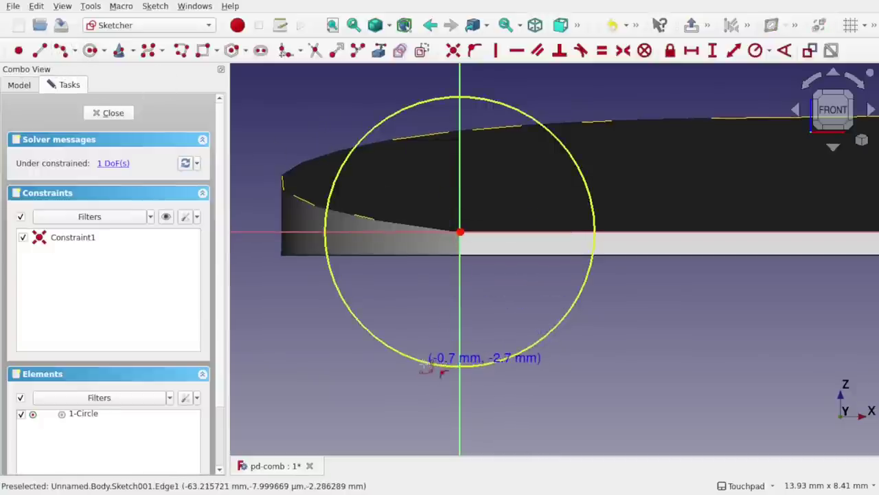
click(196, 163)
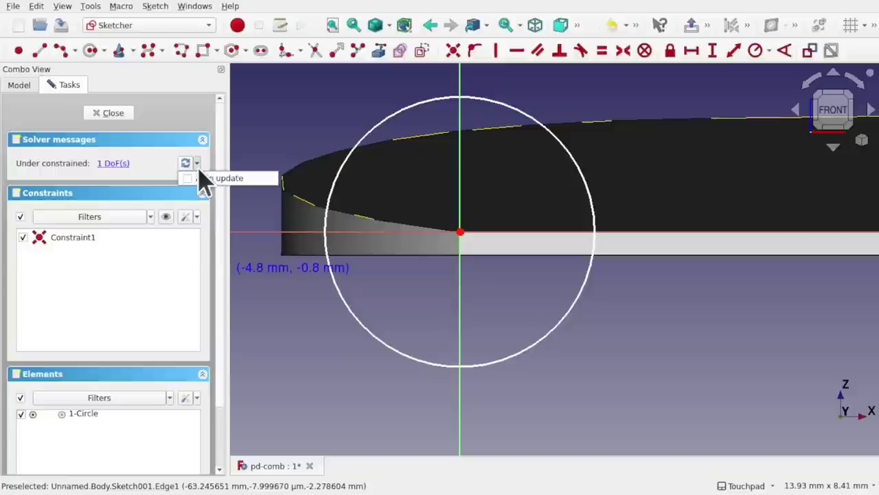
click(204, 180)
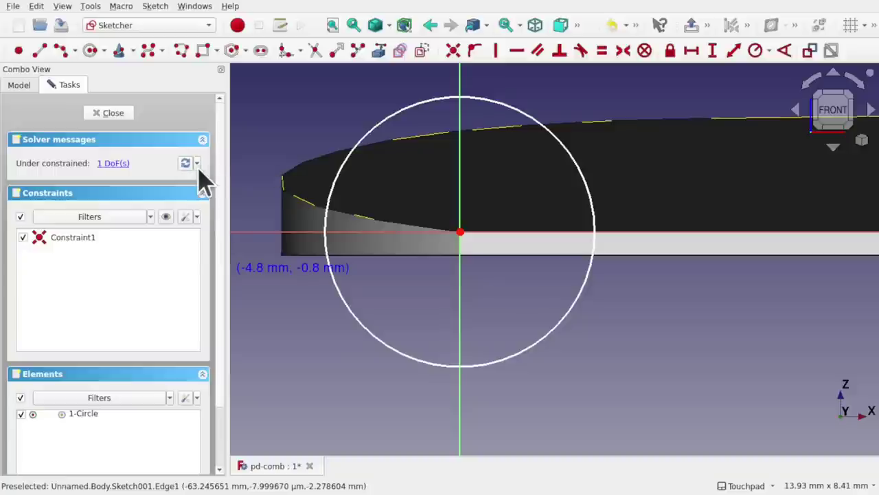
click(198, 218)
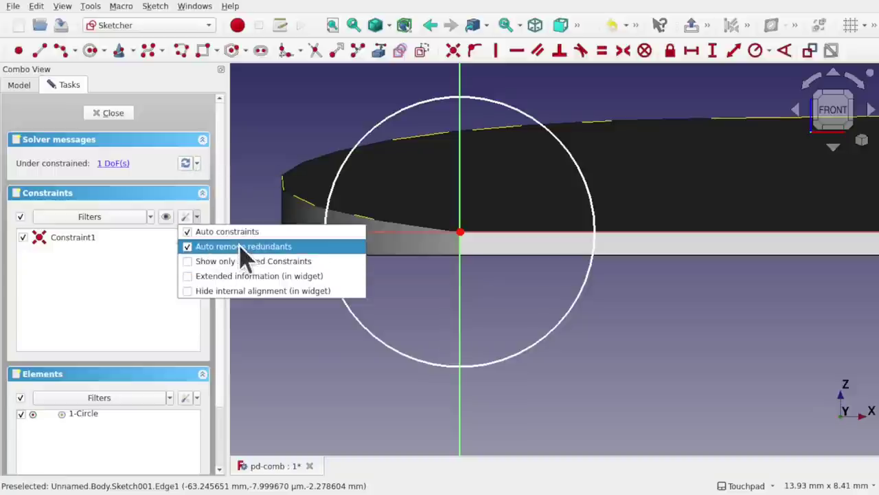
click(314, 374)
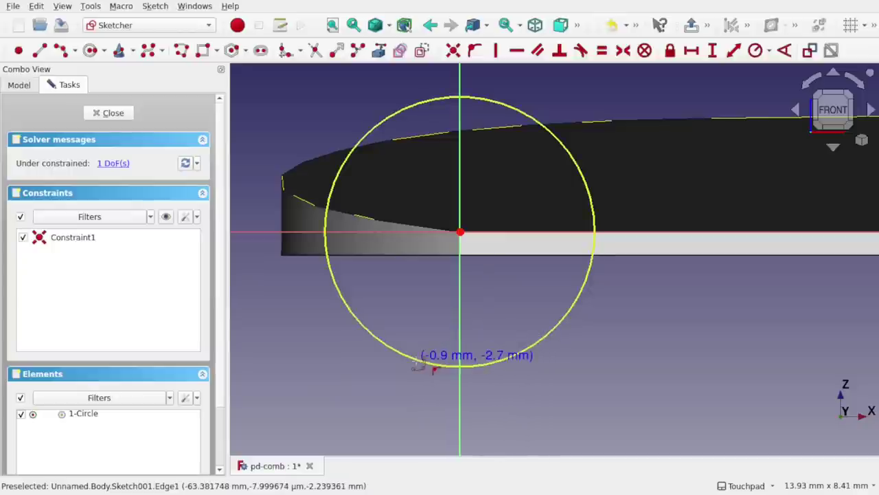
Step: Draw a three-point arc of about 3.9 mm radius across the circle, ending on it at both sides and bulging toward the plate's corner
click(502, 275)
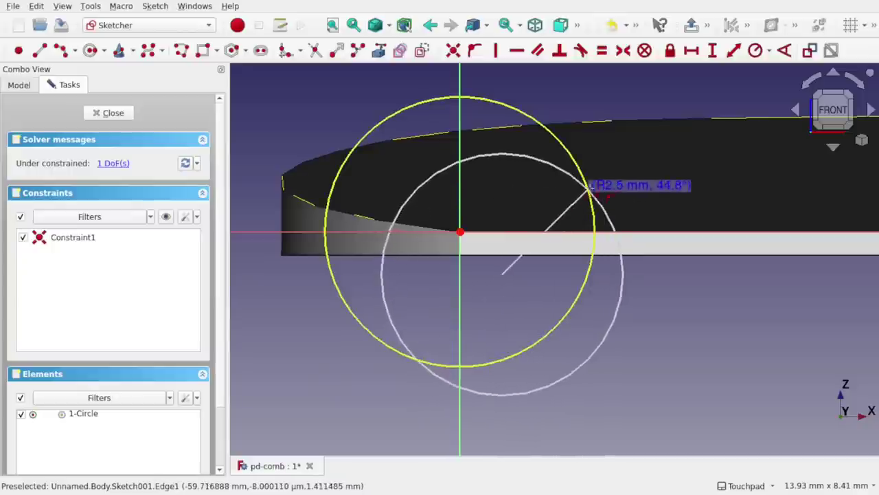
click(589, 190)
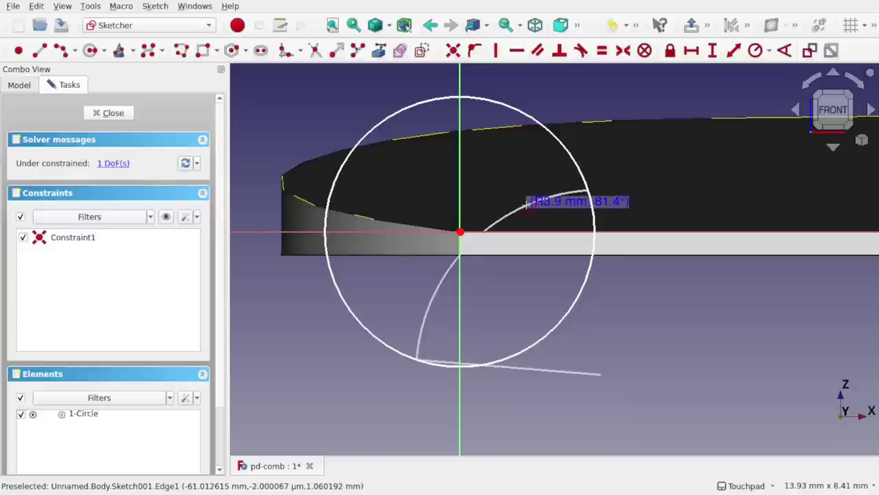
click(528, 203)
scroll(489, 247, up, 5)
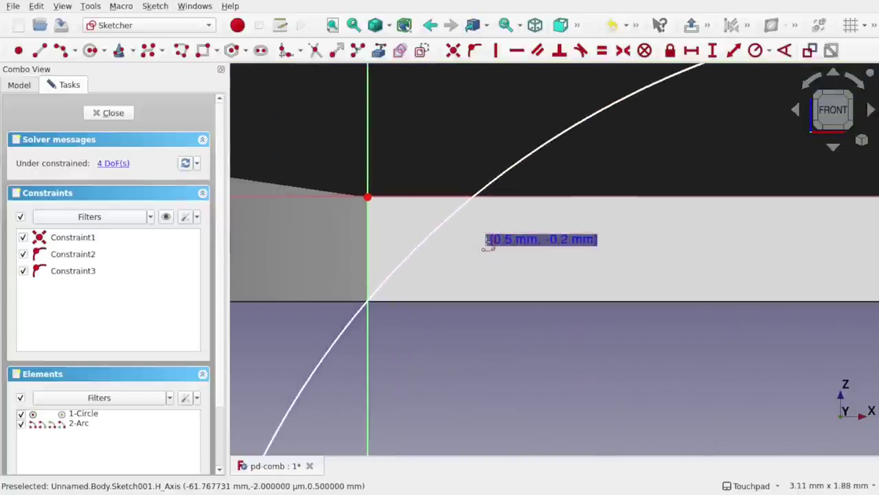
scroll(489, 247, down, 5)
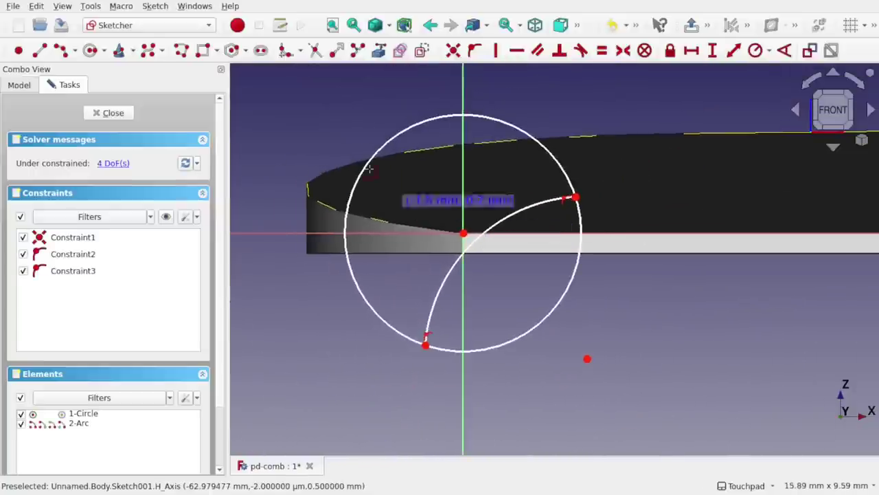
Step: Trim away the circle's portion on the plate's side of the arc, leaving a closed crescent, and close the sketch
click(310, 55)
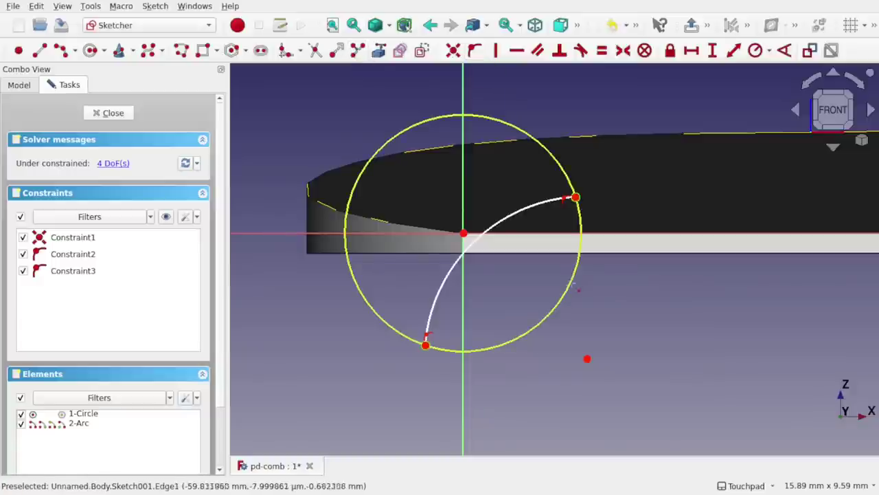
click(569, 294)
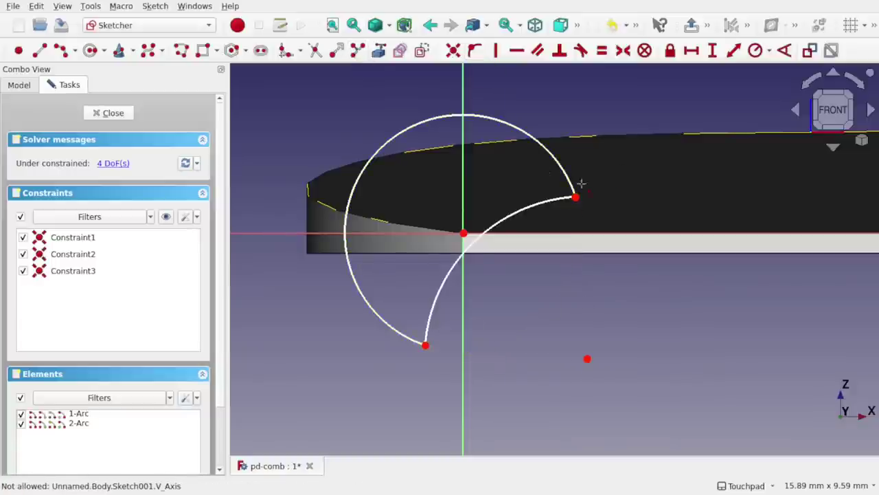
click(110, 114)
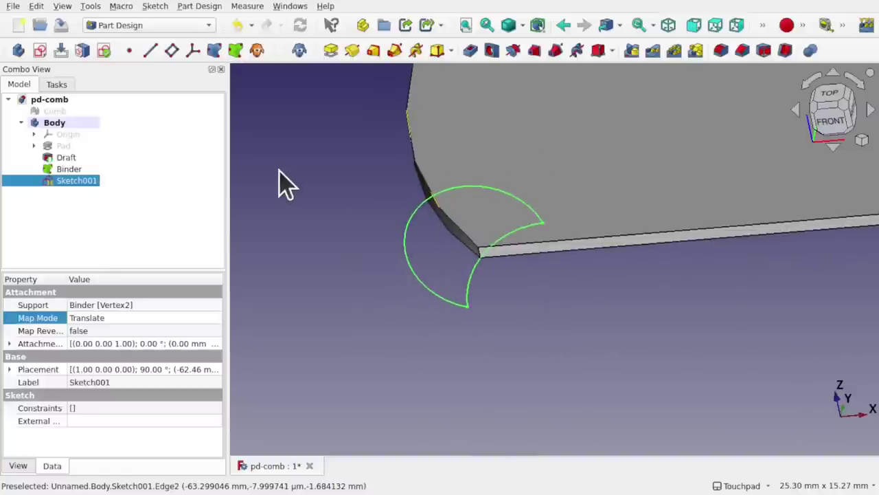
Step: Cut the rounded end with a Subtractive Pipe, sweeping the crescent sketch along the Binder, and hide the Draft to check the preview
click(556, 51)
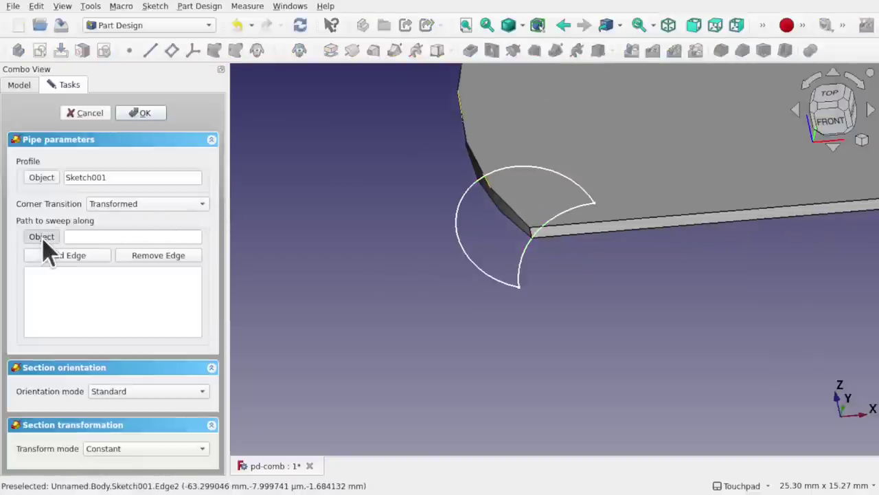
click(20, 85)
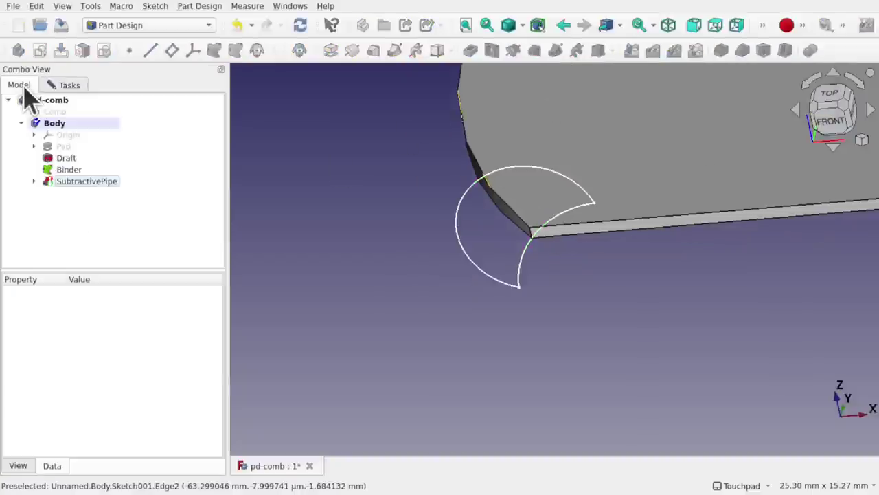
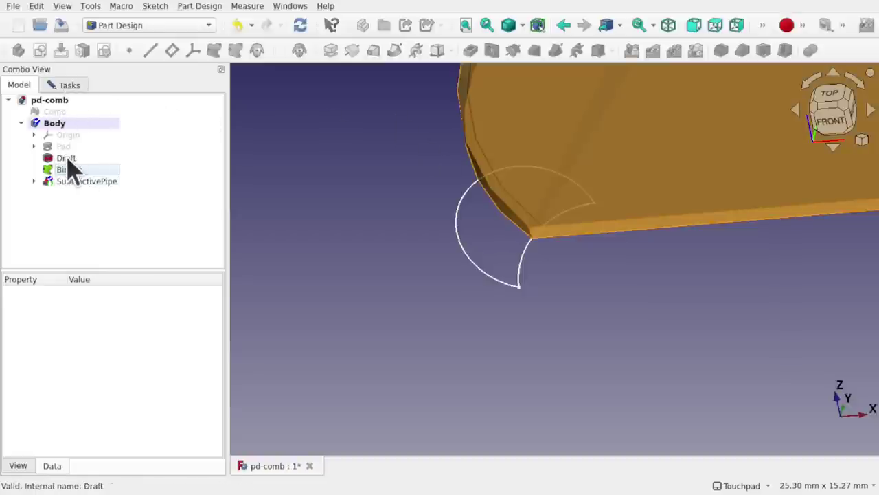
click(67, 159)
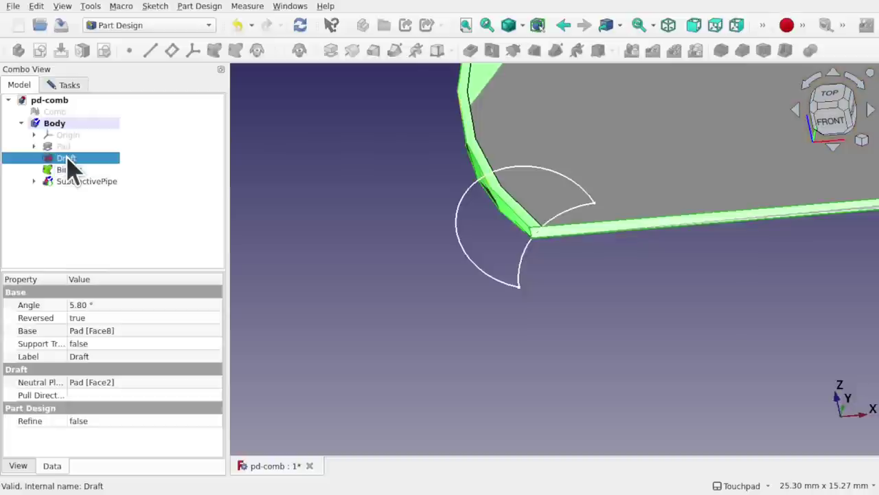
key(space)
alt+drag(542, 224, 618, 210)
middle_drag(428, 180, 388, 206)
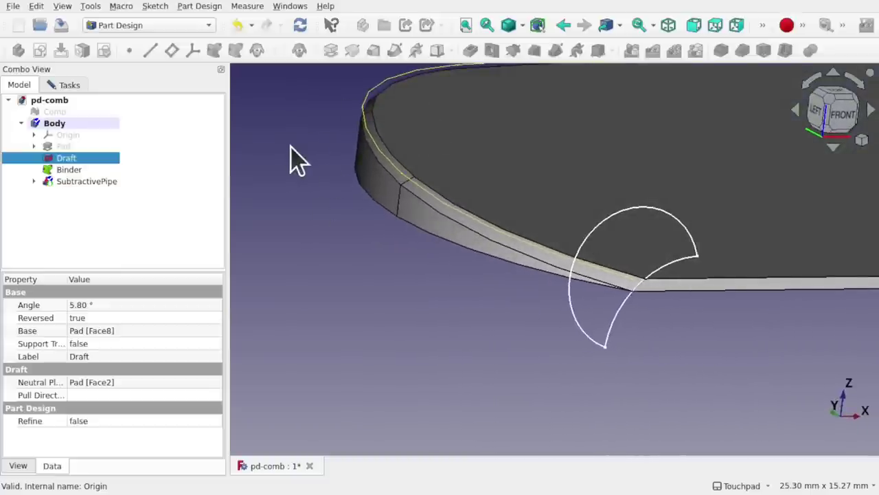
click(63, 85)
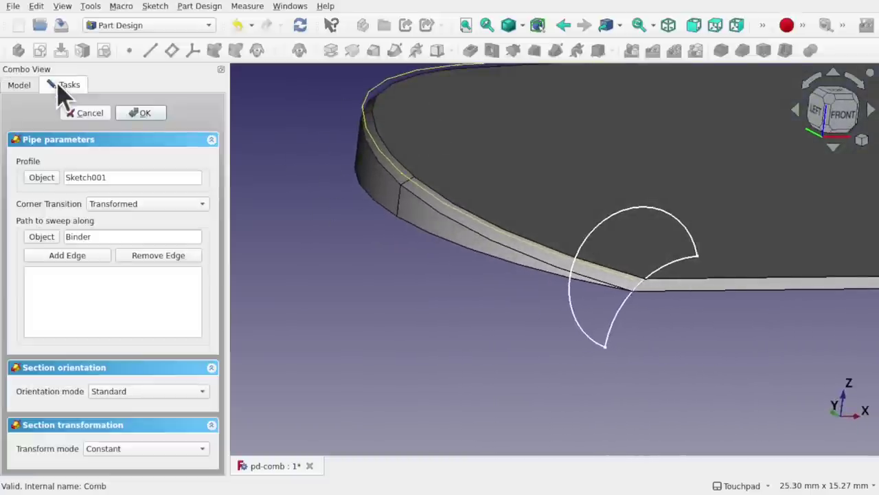
click(140, 114)
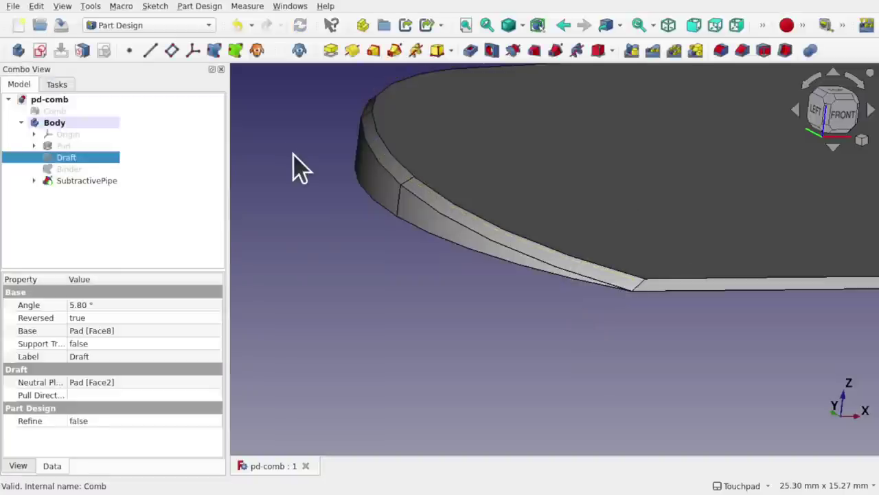
Step: Inspect the swept cut around the rounded end and show the pipe's crescent profile sketch at the plate's corner
click(294, 152)
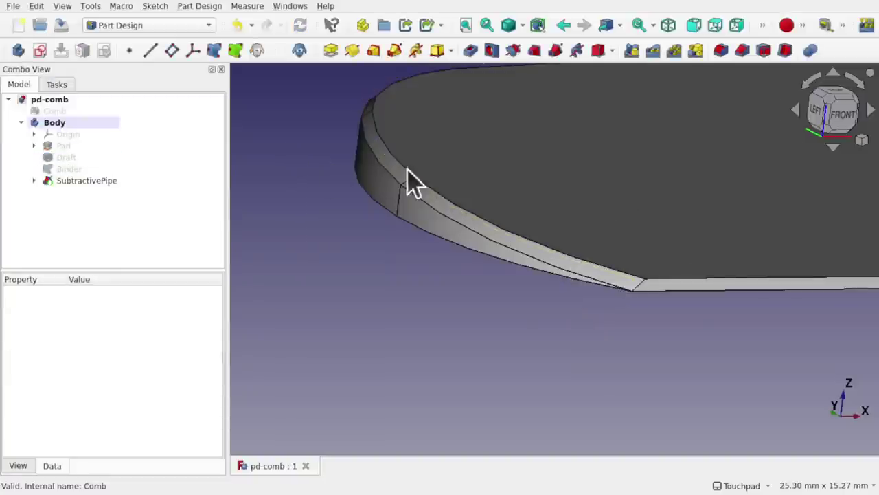
shift+drag(408, 170, 420, 191)
scroll(407, 181, down, 4)
scroll(407, 182, down, 2)
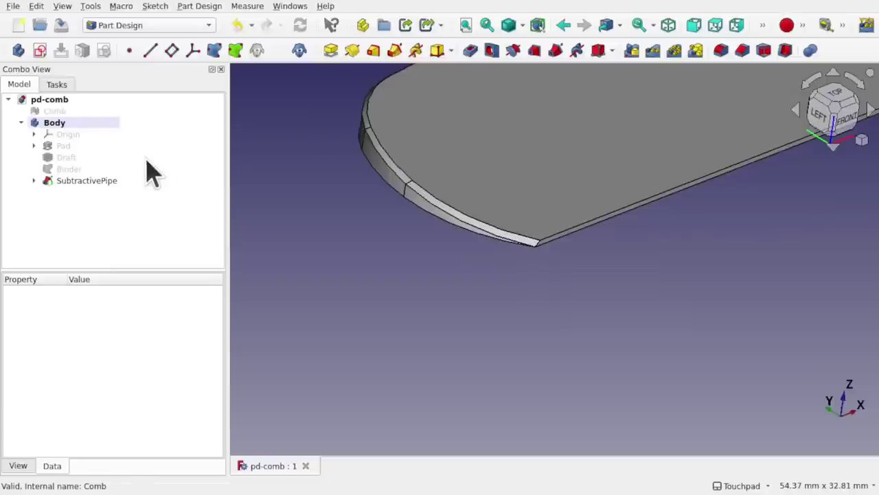
click(34, 180)
click(94, 193)
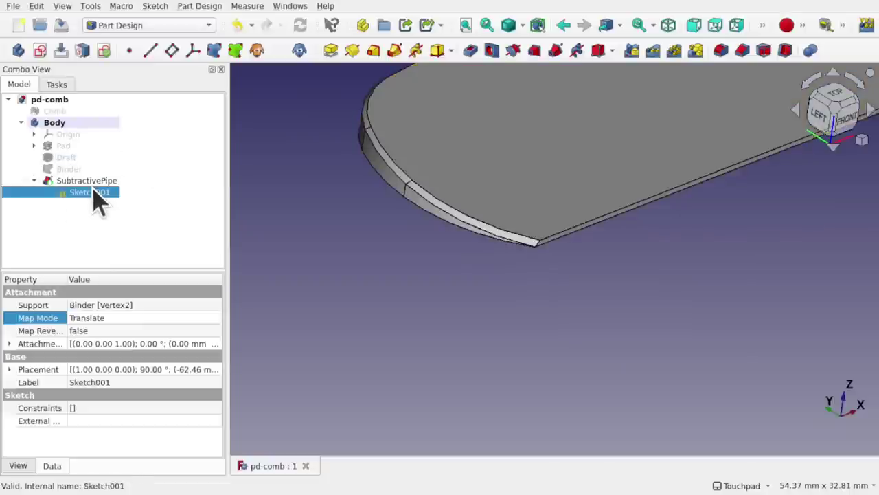
alt+drag(540, 294, 467, 280)
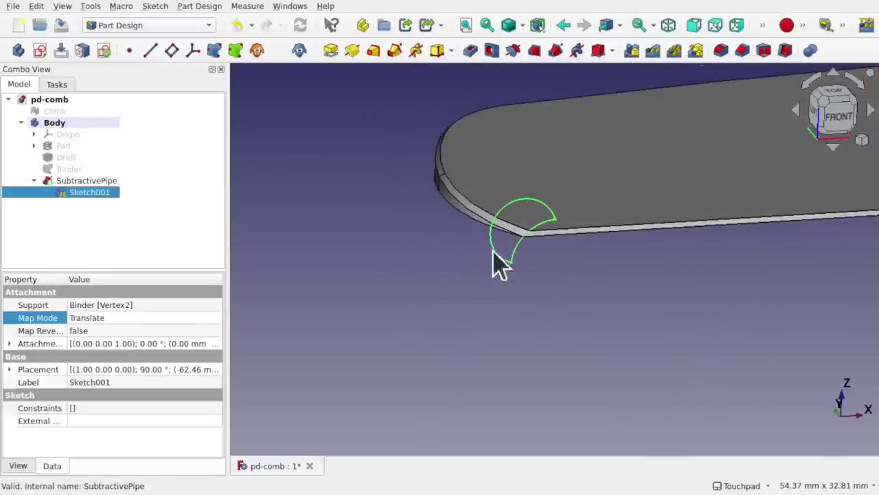
scroll(497, 245, up, 3)
scroll(505, 259, up, 1)
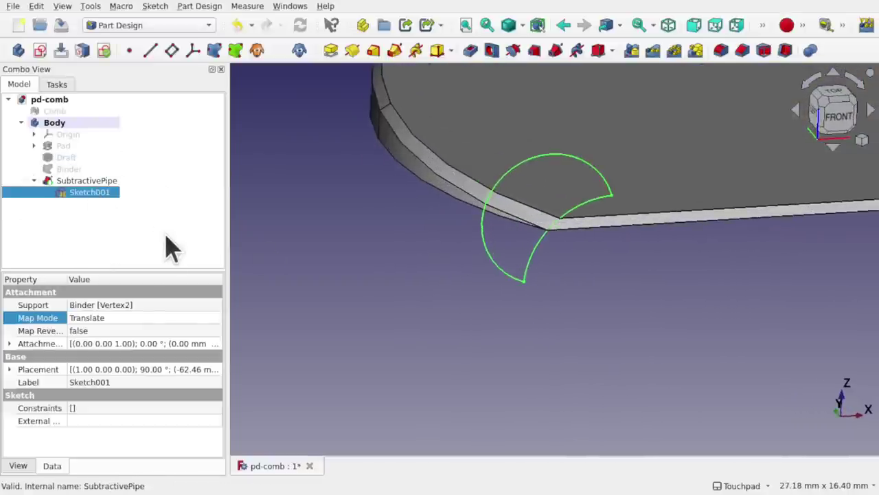
Step: Switch to the Draft workbench, clone the crescent profile sketch and move the clone into the Body
click(155, 27)
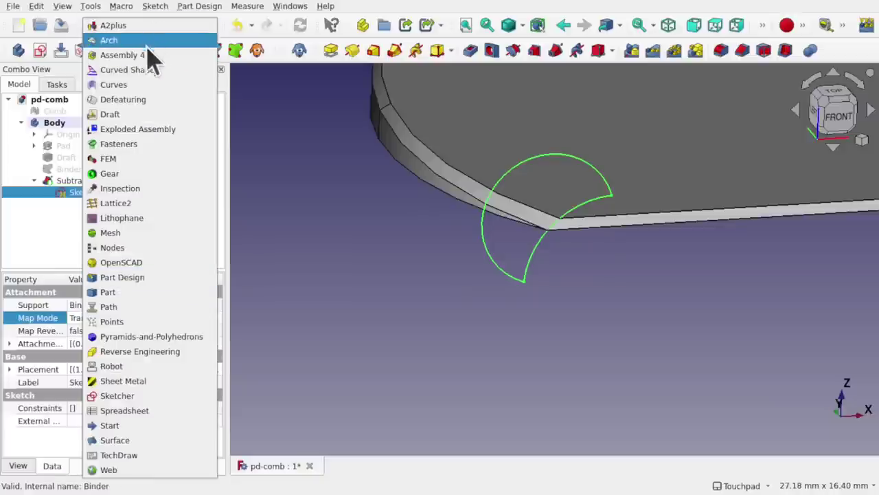
click(130, 115)
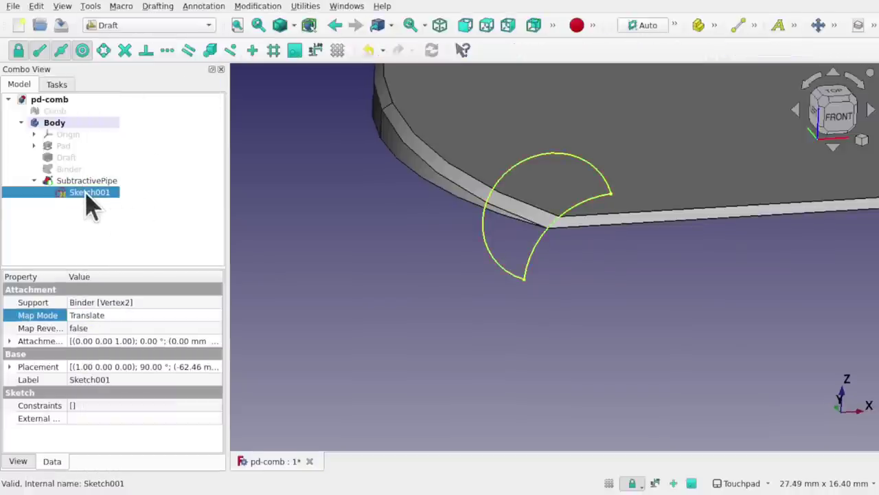
click(257, 7)
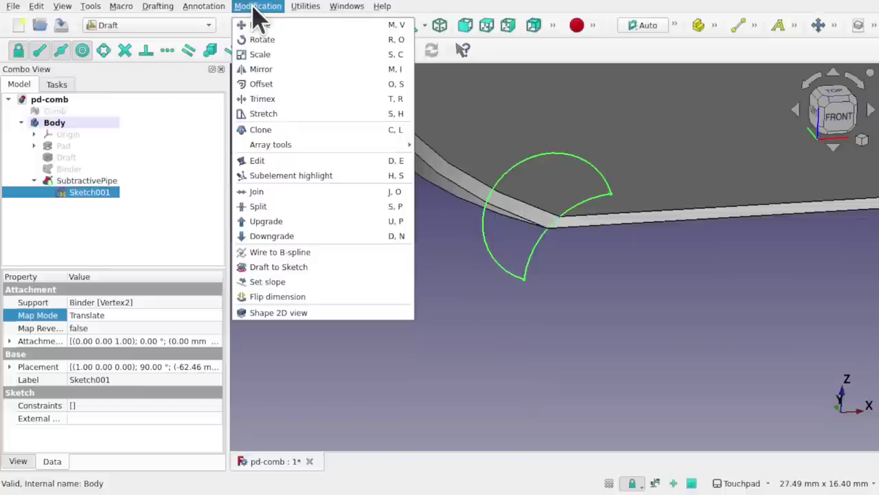
click(309, 131)
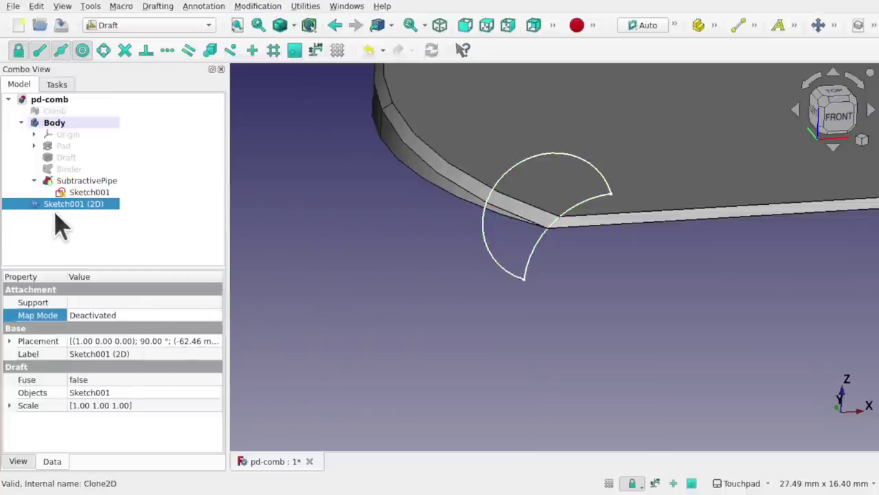
mouse_move(54, 205)
mouse_down()
mouse_move(147, 181)
mouse_move(96, 134)
mouse_up()
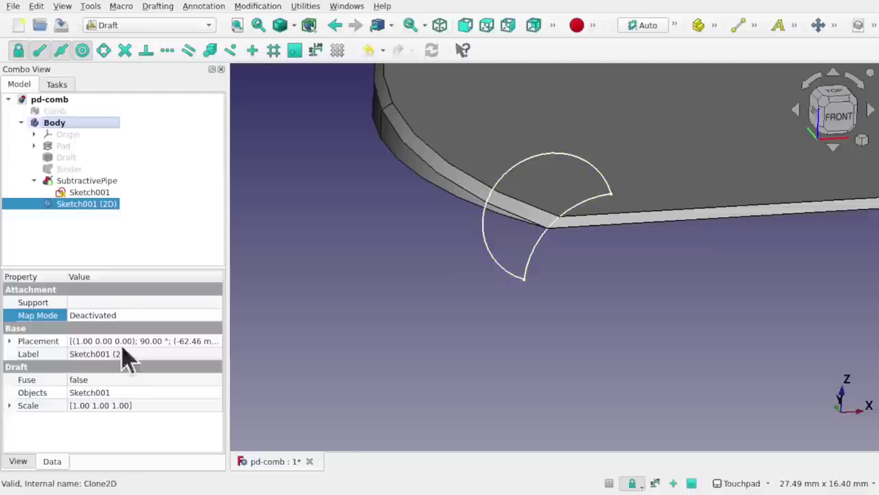
Step: Scale the cloned crescent profile to 2 in x, y and z
click(9, 405)
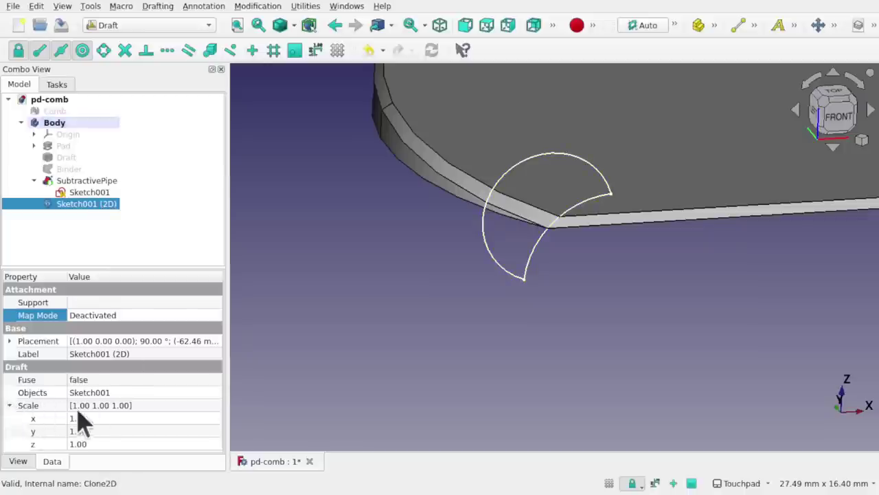
click(101, 418)
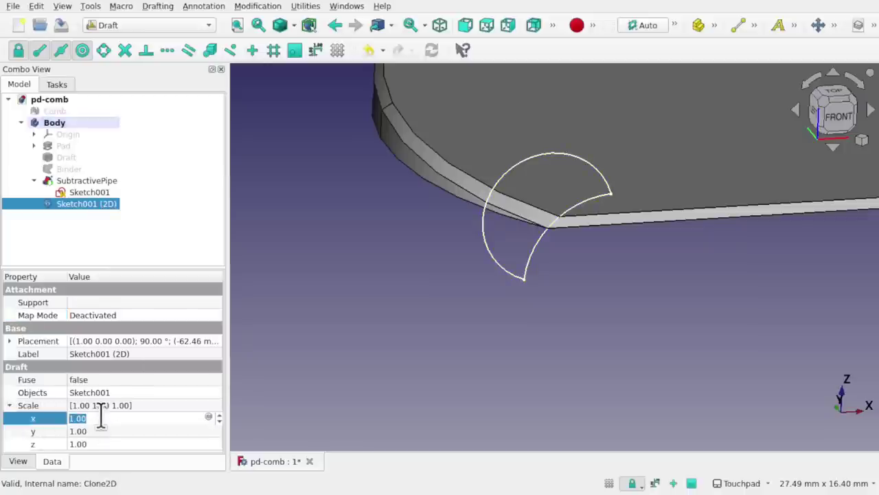
click(89, 431)
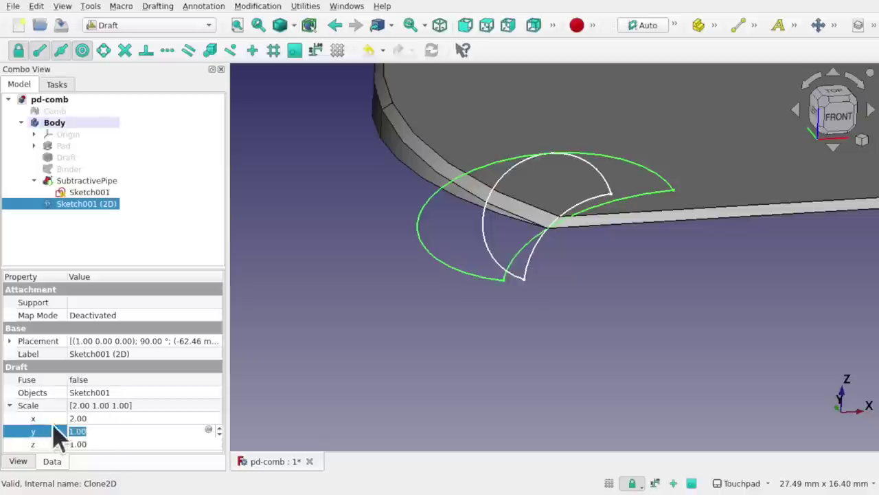
click(111, 419)
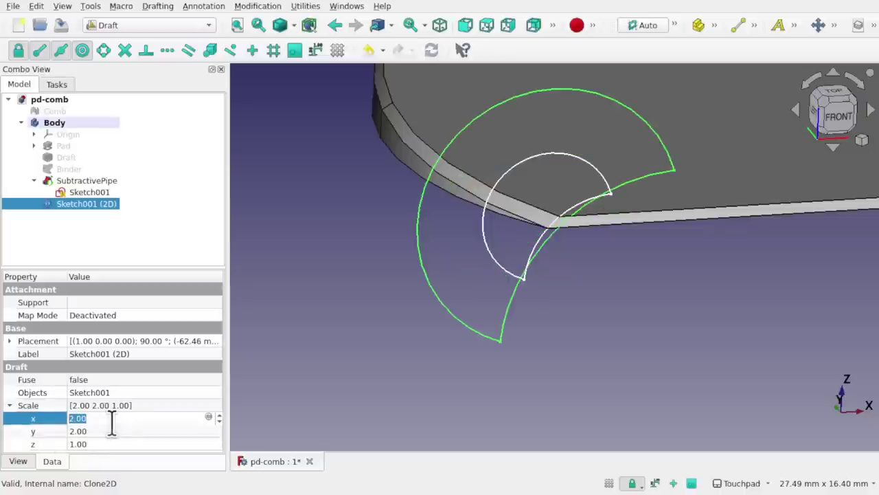
click(96, 443)
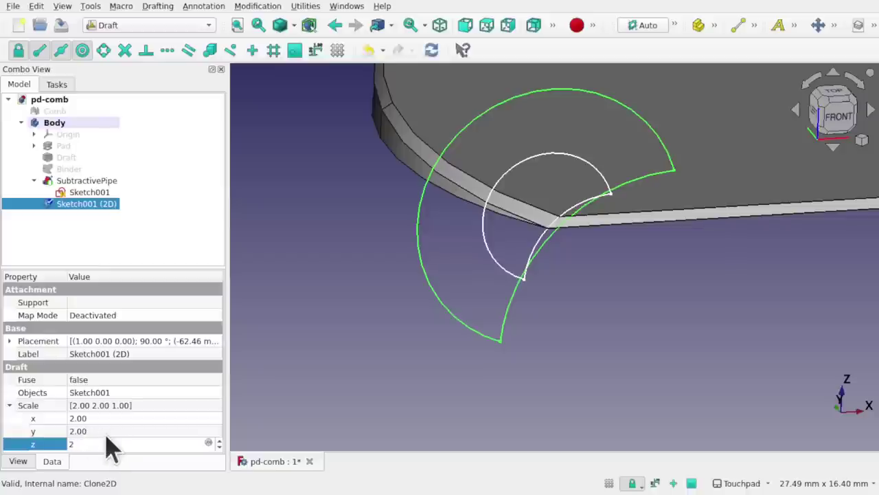
click(103, 430)
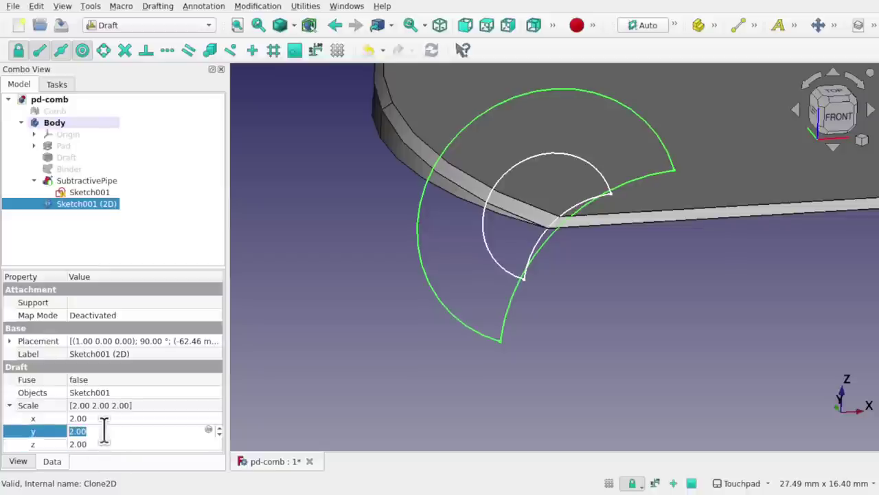
Step: Examine the size of the enlarged crescent clone against the original profile and the plate's rounded end
alt+drag(562, 286, 529, 268)
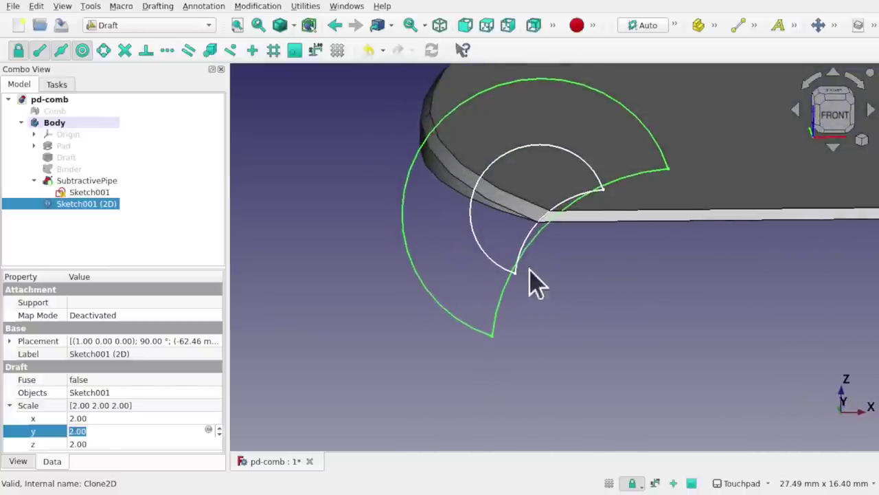
scroll(512, 212, down, 3)
scroll(512, 213, down, 2)
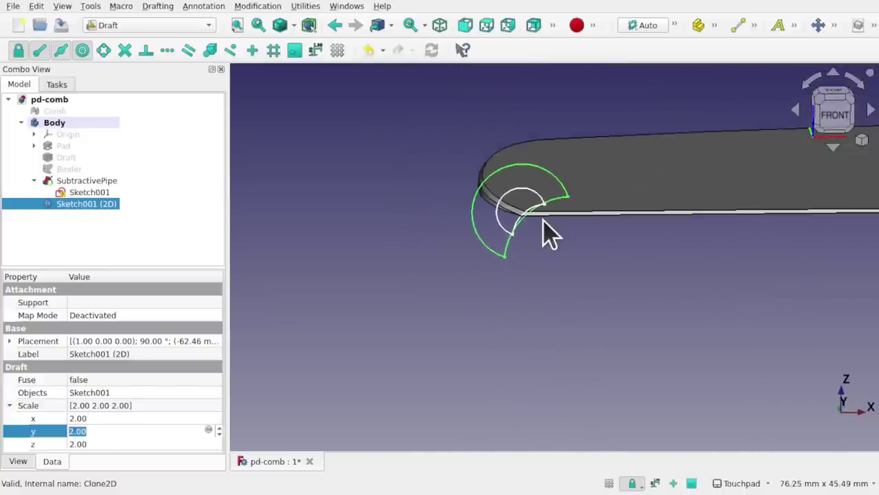
alt+drag(490, 160, 529, 214)
scroll(496, 187, up, 3)
scroll(548, 235, up, 3)
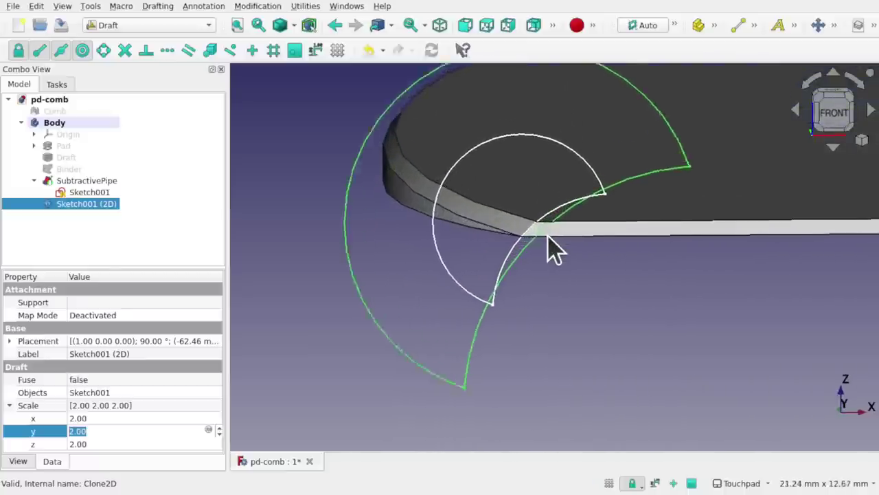
scroll(547, 235, down, 3)
scroll(548, 235, up, 1)
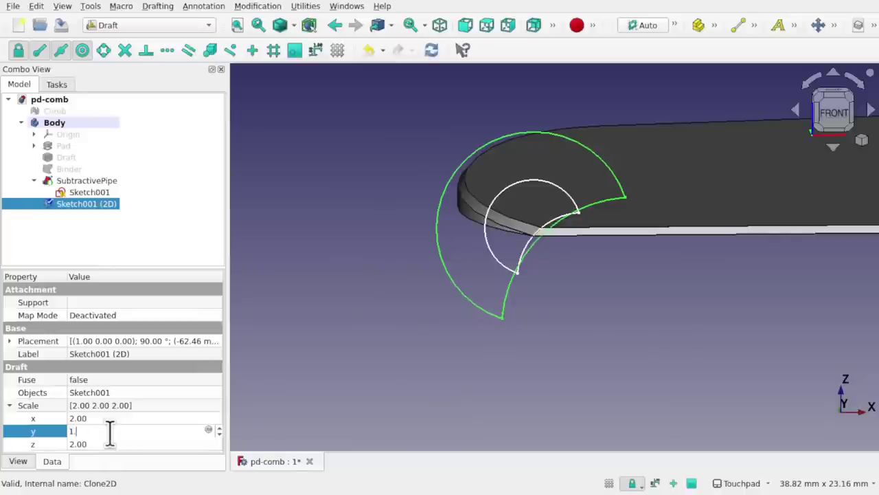
Step: Reduce the cloned crescent's scale to 1.5 in x, y and z
click(112, 418)
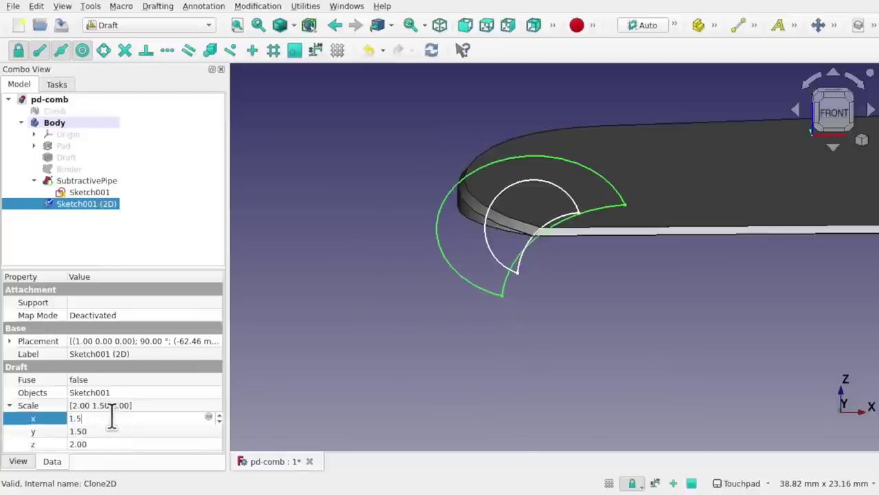
key(Return)
click(114, 443)
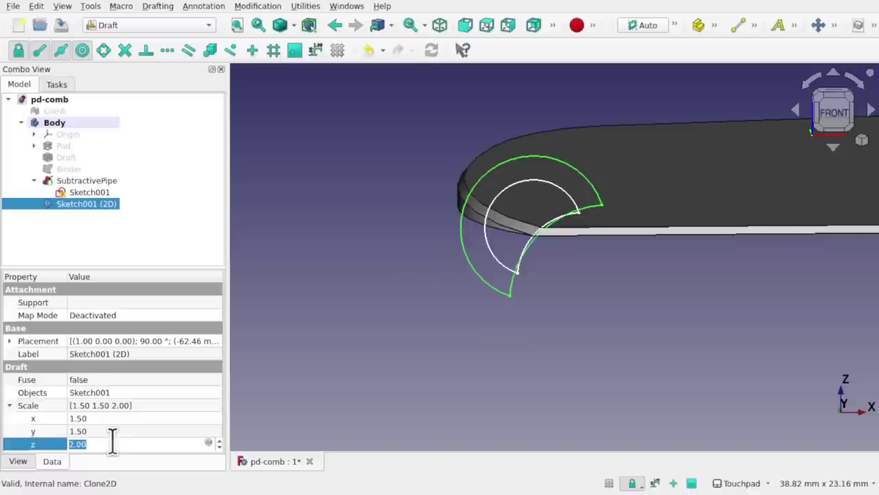
text(1.5)
key(Return)
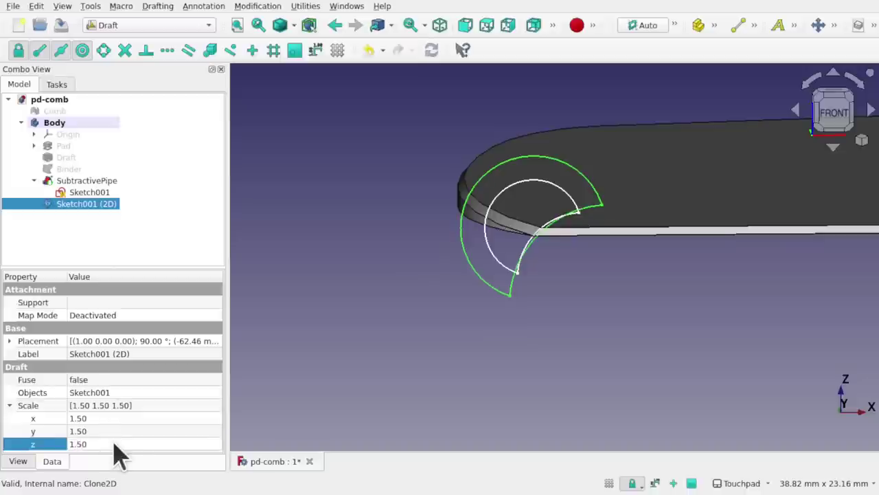
click(110, 430)
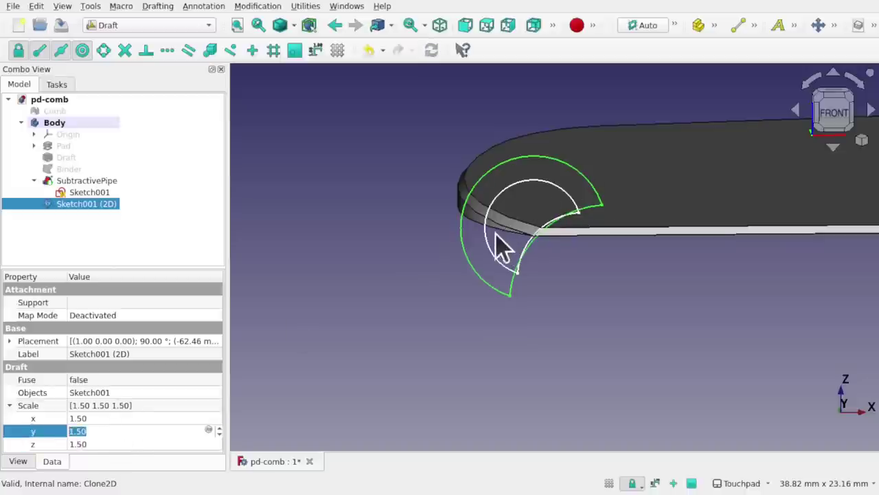
Step: Hide the SubtractivePipe and show the Binder path so its vertices along the rounded end can be selected
mouse_move(495, 233)
alt+mouse_down()
mouse_move(548, 241)
mouse_move(516, 236)
mouse_move(501, 205)
mouse_move(534, 222)
alt+mouse_up()
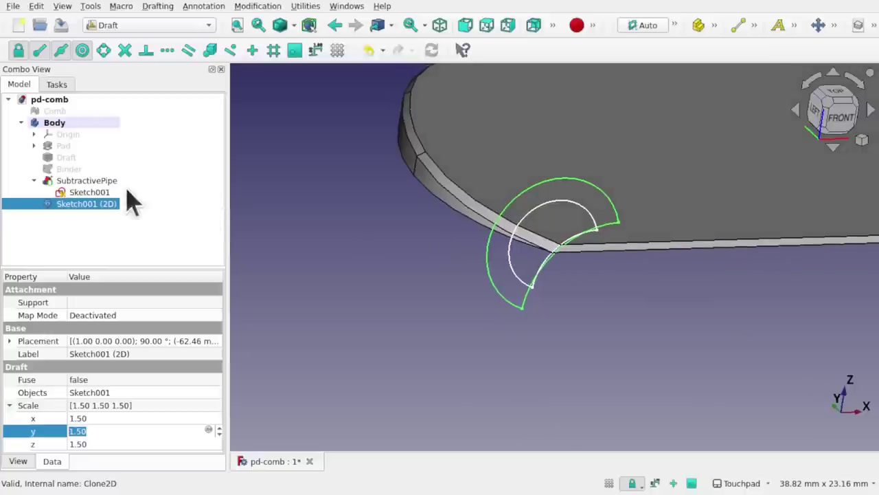
click(104, 182)
key(space)
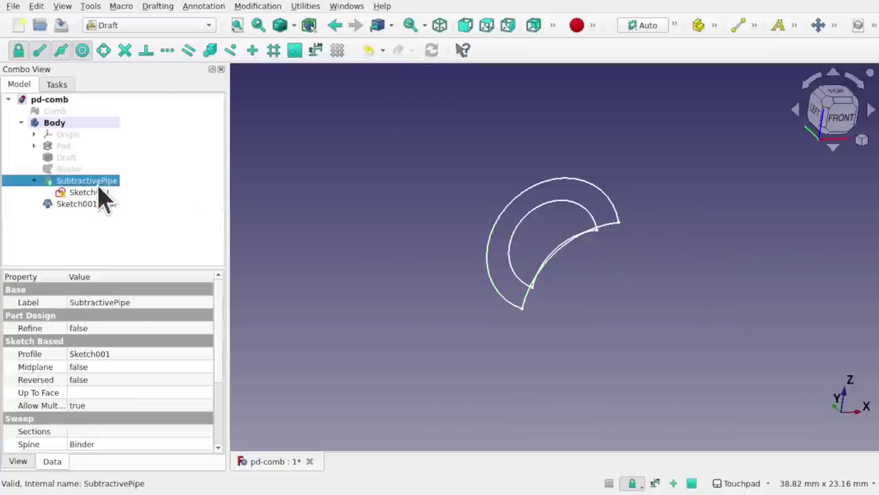
click(73, 169)
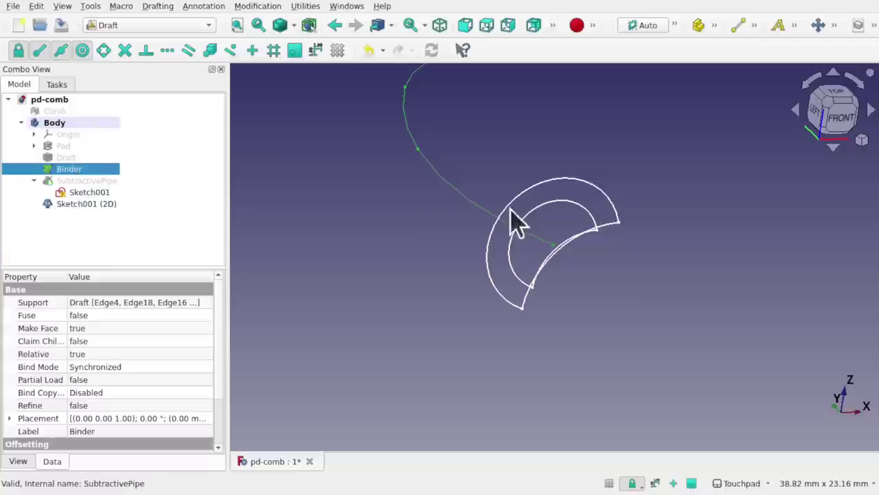
scroll(536, 229, down, 2)
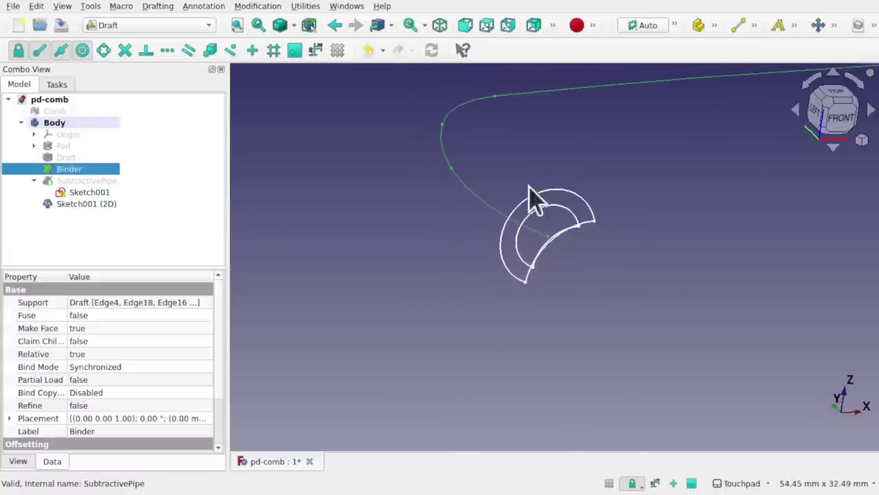
alt+drag(530, 188, 532, 220)
shift+drag(487, 176, 484, 318)
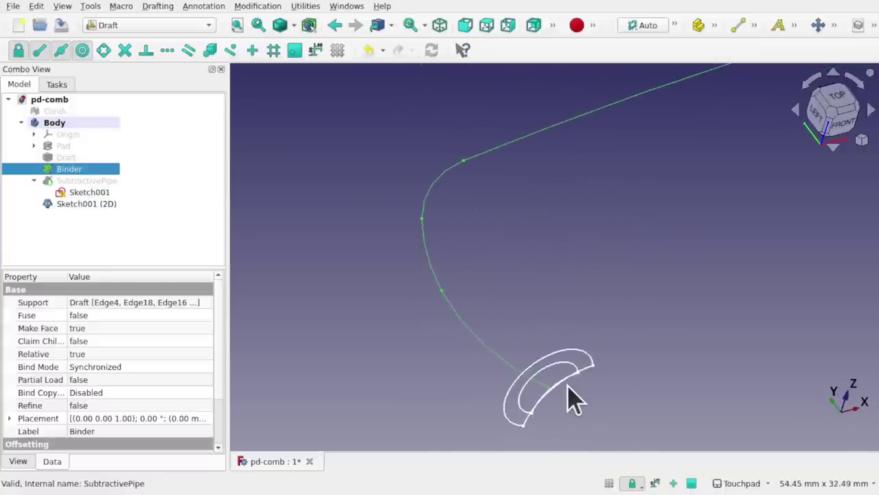
Step: Attach the cloned crescent to Vertex3 of the Binder on the rounded end, using the Translate origin mode
click(587, 361)
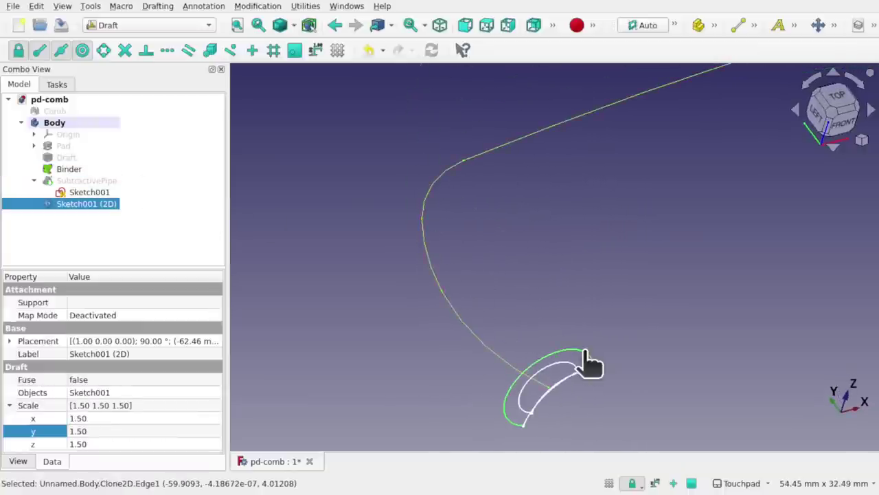
click(128, 224)
click(88, 205)
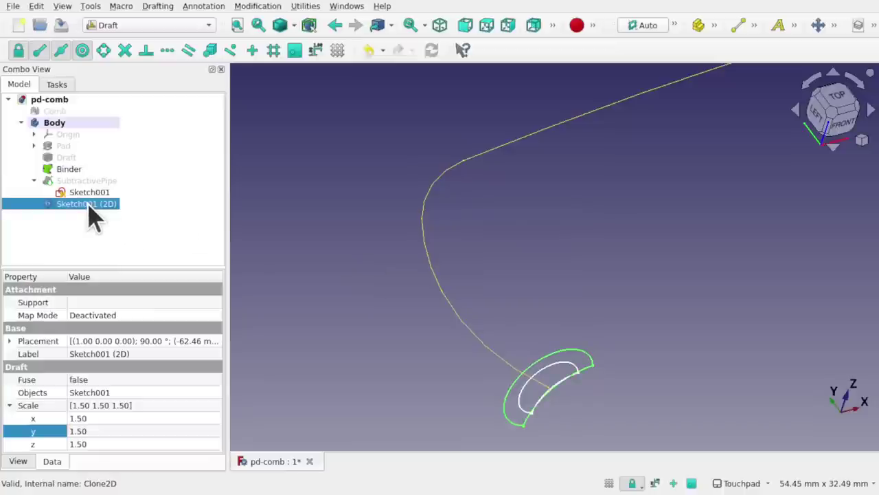
click(162, 316)
click(215, 315)
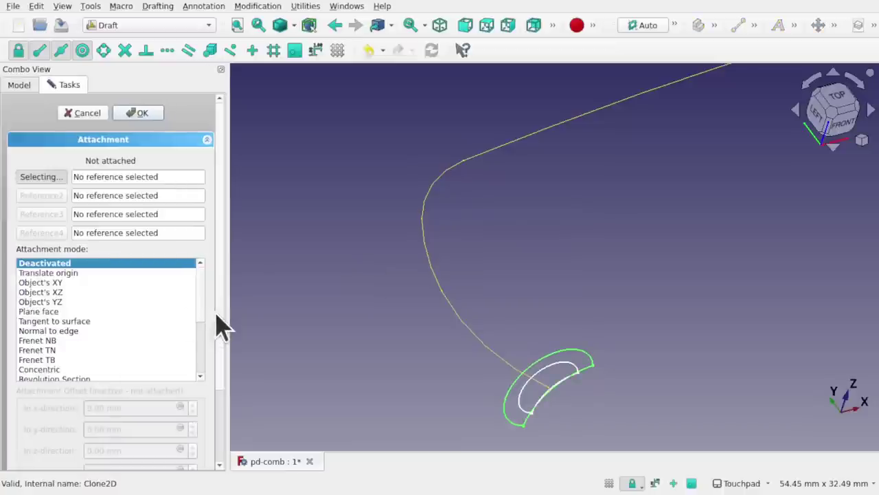
click(41, 177)
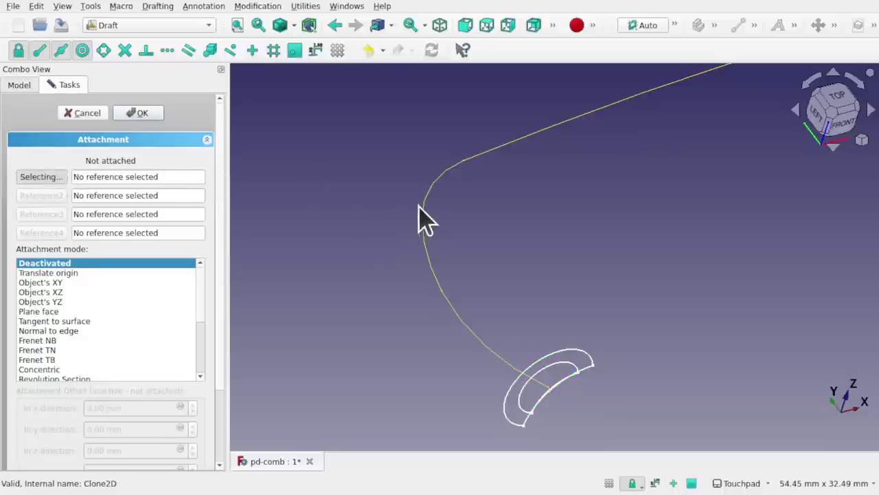
alt+drag(443, 257, 477, 235)
scroll(402, 214, up, 6)
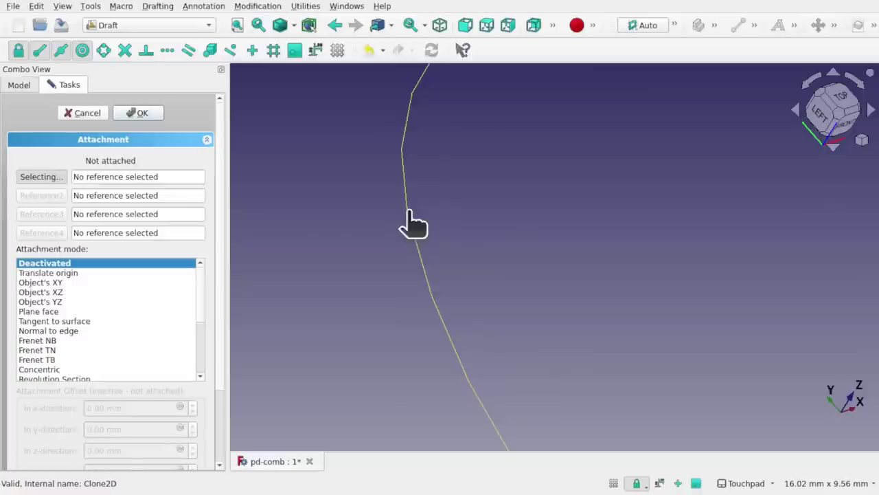
click(409, 212)
alt+drag(469, 251, 547, 299)
scroll(526, 303, down, 9)
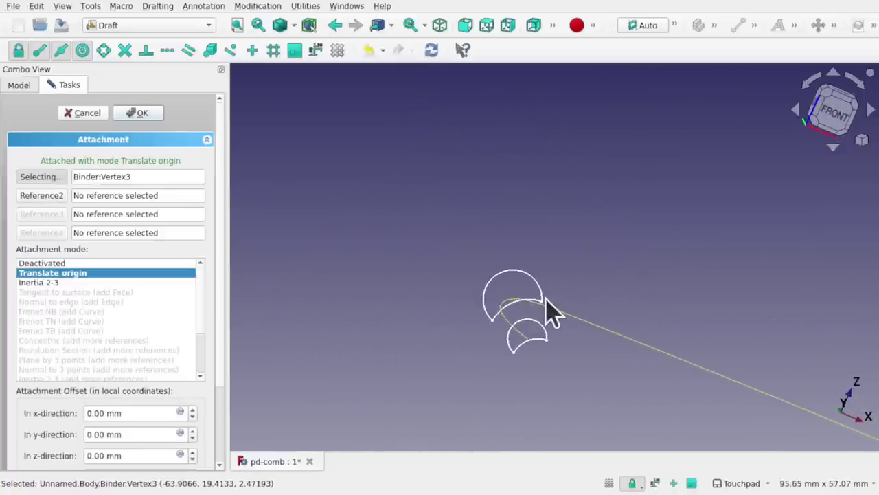
click(145, 116)
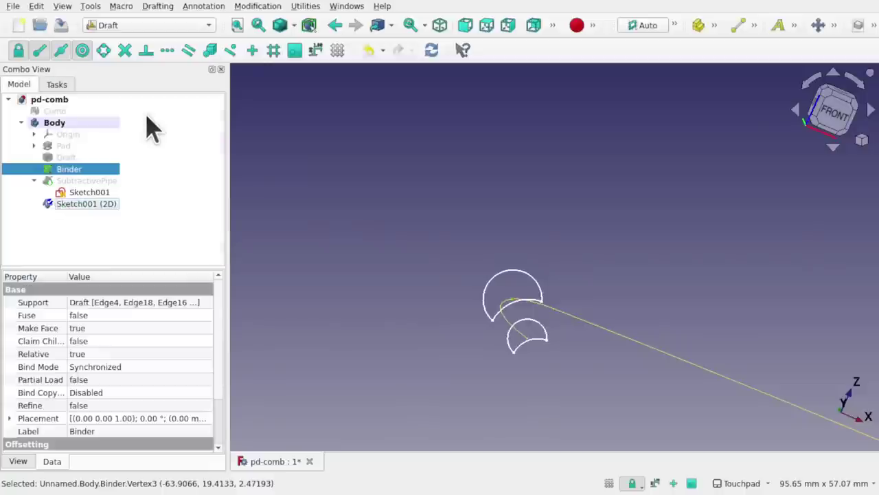
Step: Show the SubtractivePipe again and check how the attached clone sits on the rounded end
click(80, 181)
key(space)
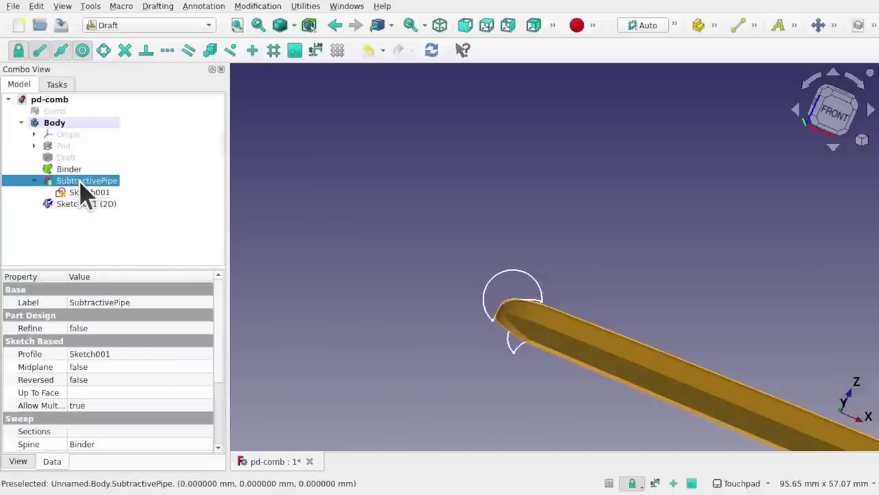
alt+drag(529, 317, 605, 343)
scroll(520, 297, up, 5)
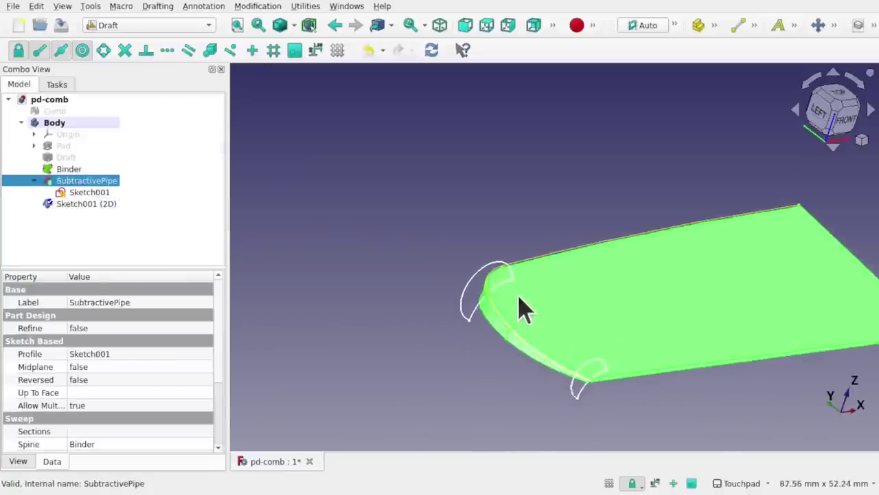
mouse_move(490, 292)
alt+mouse_down()
mouse_move(476, 279)
mouse_move(467, 285)
mouse_move(551, 286)
mouse_move(456, 291)
mouse_move(498, 279)
alt+mouse_up()
scroll(467, 297, up, 4)
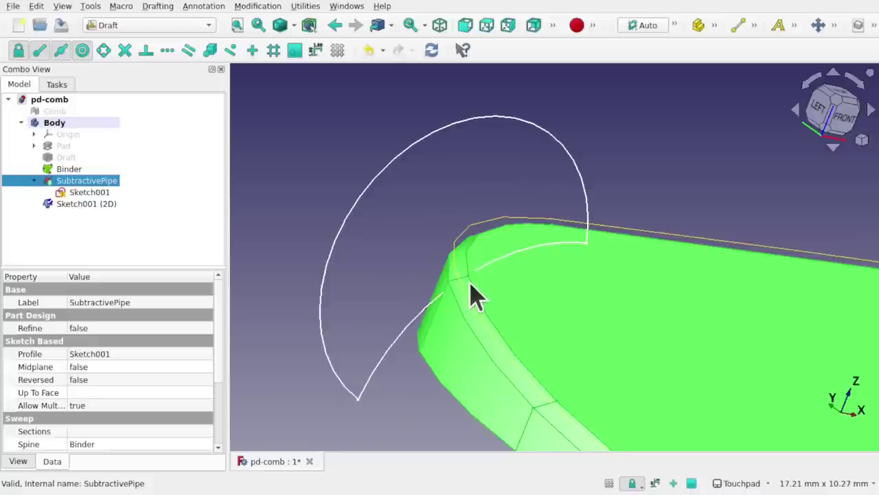
Step: Reopen the clone's attachment and add the Binder's Edge3, adjoining the attached vertex, as the second reference
click(78, 206)
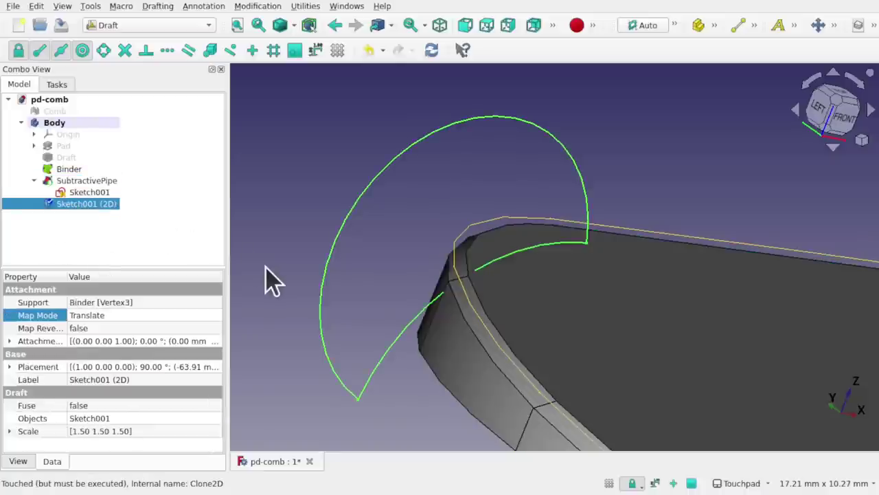
mouse_move(463, 246)
alt+mouse_down()
mouse_move(450, 246)
mouse_move(421, 285)
alt+mouse_up()
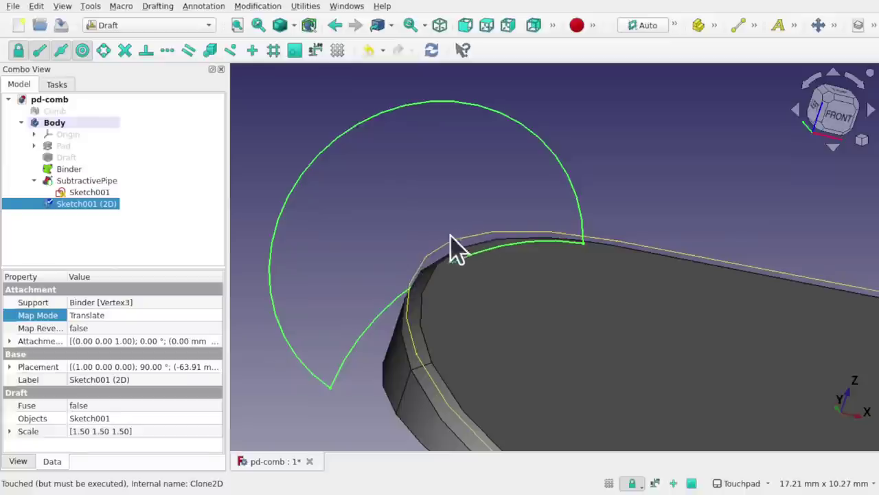
click(180, 316)
click(216, 316)
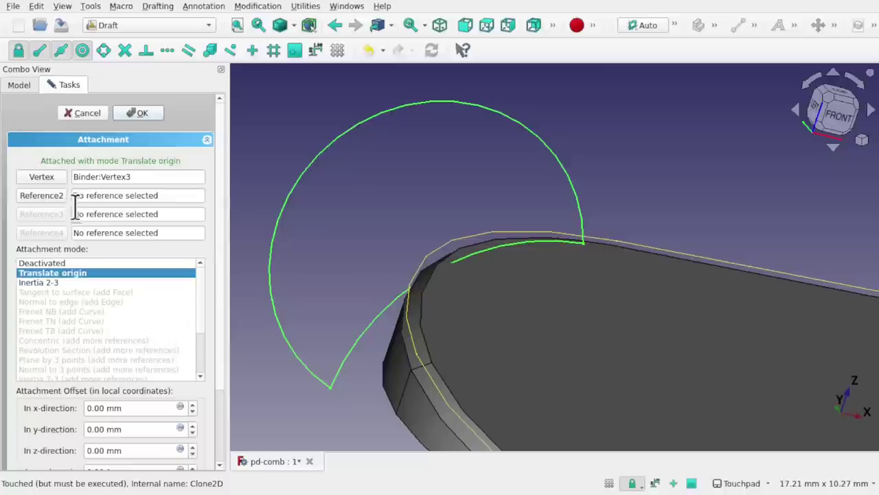
click(42, 195)
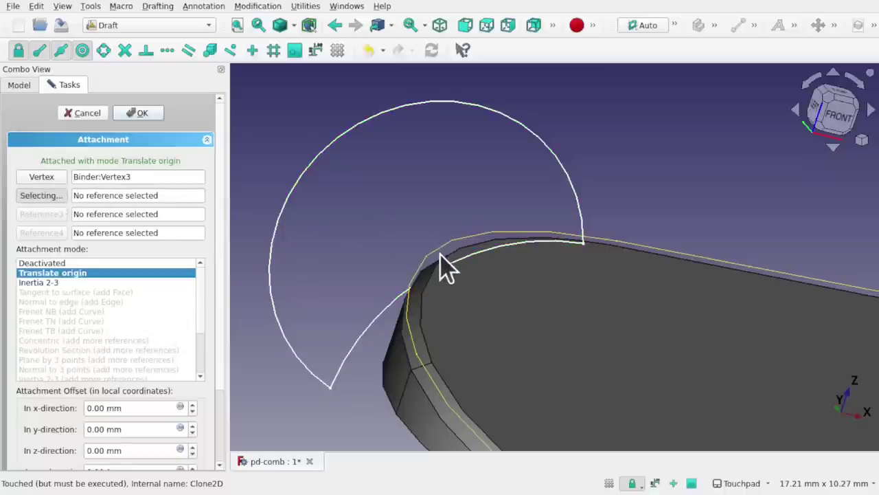
mouse_move(441, 254)
shift+mouse_down()
mouse_move(452, 291)
mouse_move(437, 283)
shift+mouse_up()
click(443, 287)
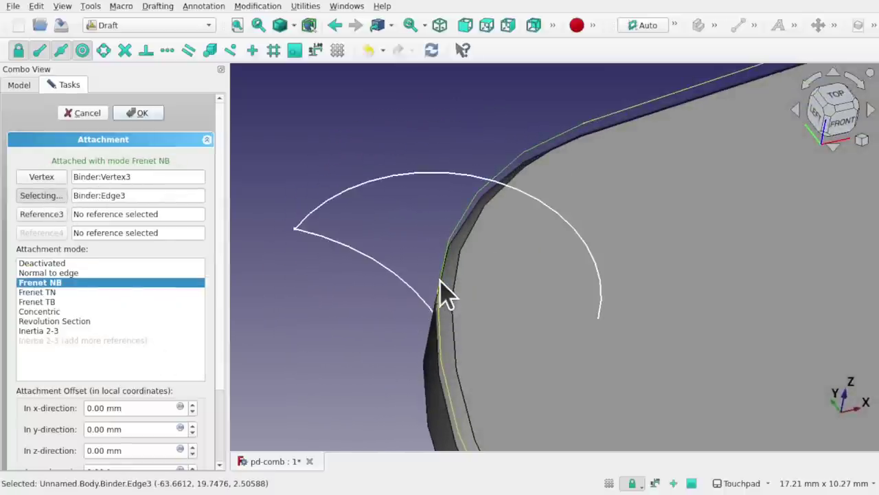
Step: Switch the cloned sketch's attachment mode to Normal to edge and accept the attachment
mouse_move(445, 297)
middle_down()
mouse_move(508, 185)
mouse_move(491, 177)
middle_up()
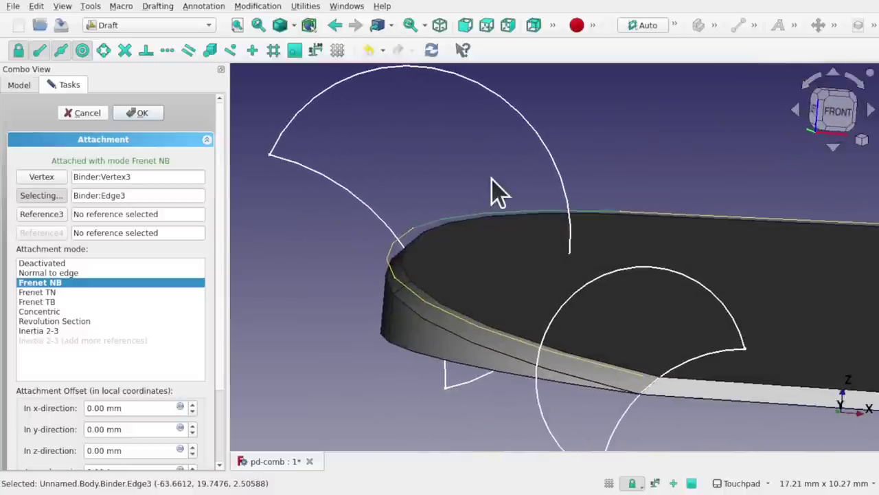
click(58, 274)
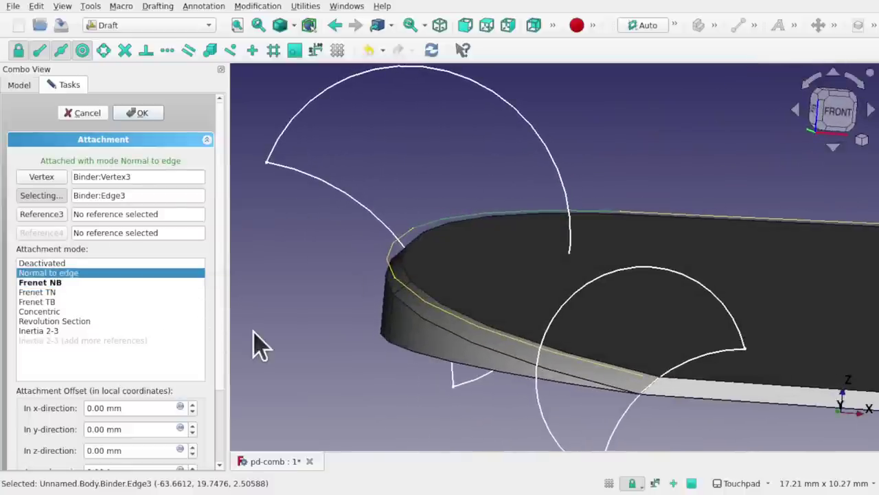
click(138, 113)
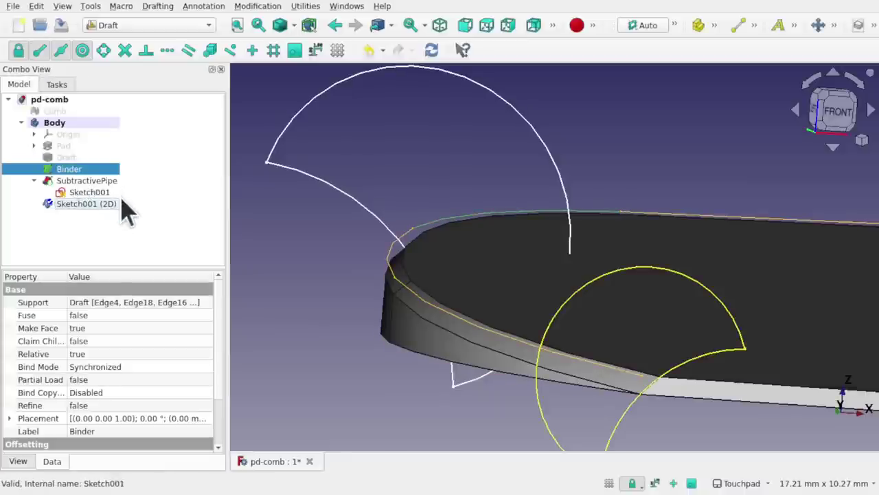
Step: Reverse the mapping of the Sketch001 (2D) clone by setting Map Reversed to true
click(81, 204)
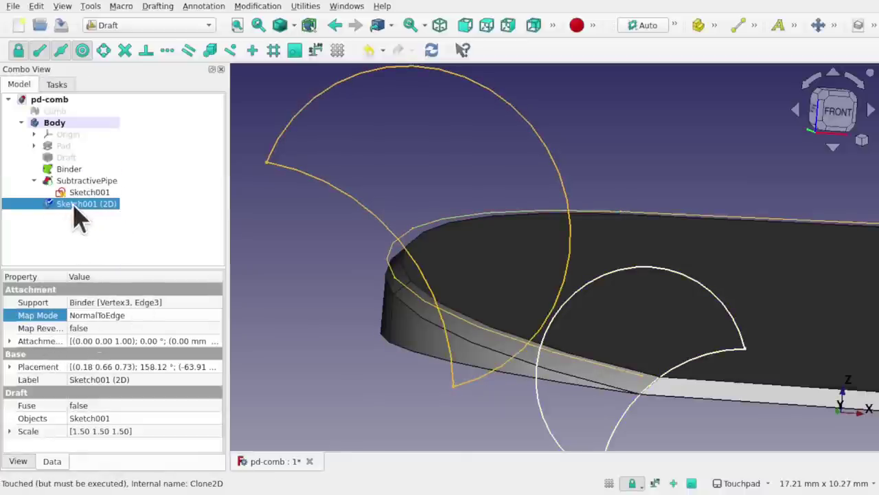
click(117, 329)
click(118, 330)
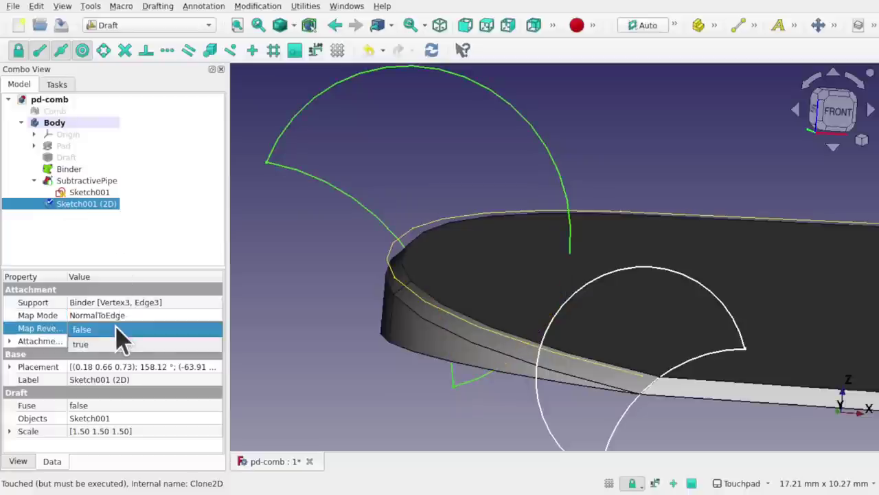
click(115, 344)
click(354, 262)
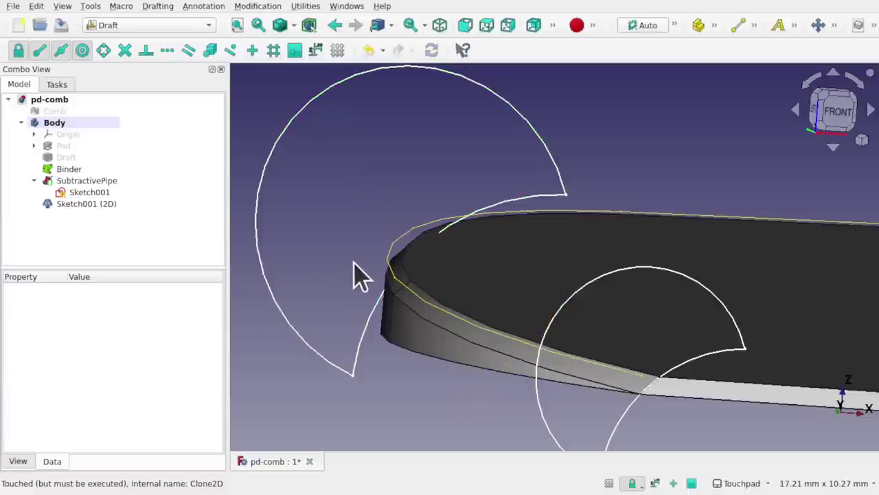
Step: Set the x position of the Sketch001 (2D) clone's attachment offset to 0.9 mm
alt+drag(354, 262, 375, 260)
middle_drag(374, 260, 381, 259)
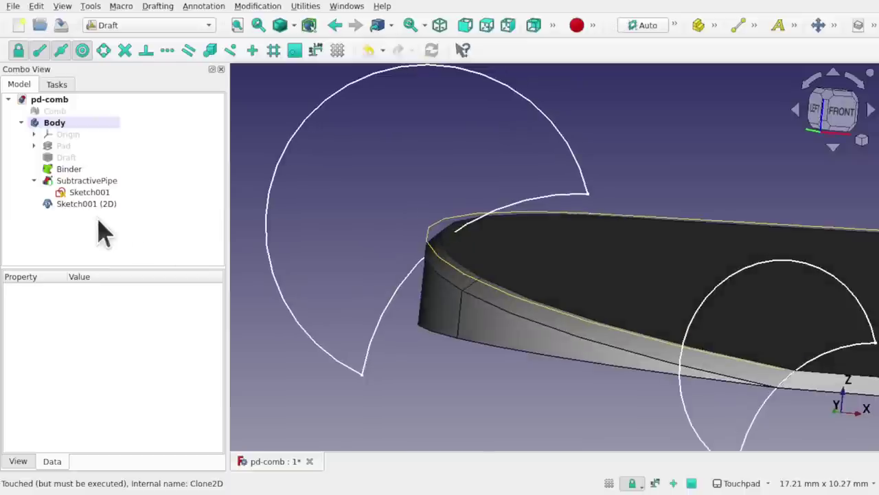
click(82, 204)
mouse_move(524, 213)
middle_down()
mouse_move(511, 241)
mouse_move(530, 254)
mouse_move(530, 204)
mouse_move(516, 230)
middle_up()
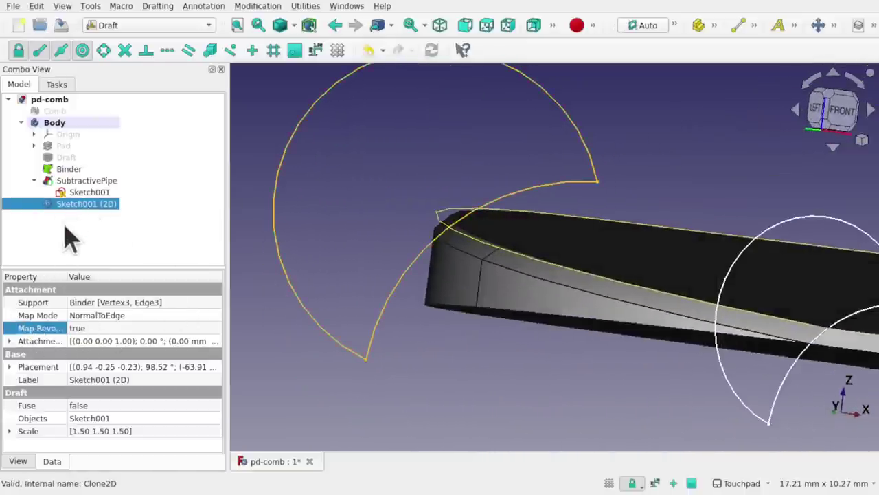
click(8, 341)
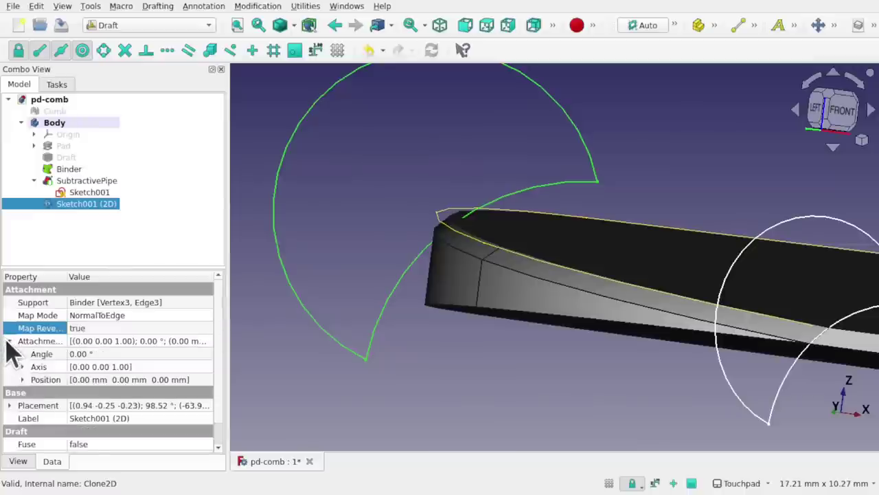
click(22, 380)
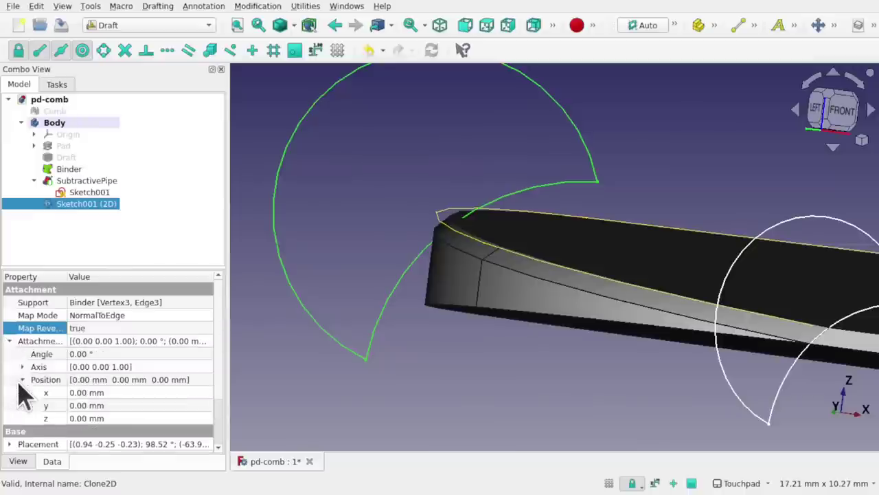
click(131, 405)
scroll(131, 405, up, 1)
scroll(132, 405, down, 2)
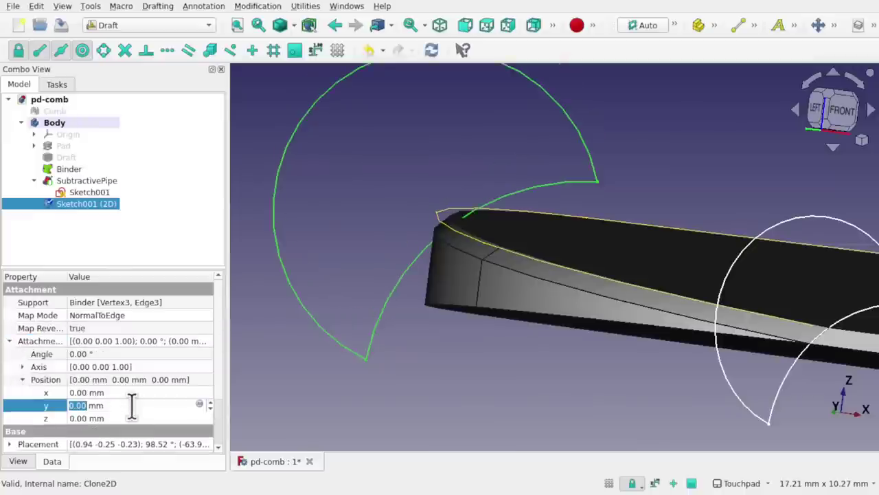
scroll(131, 405, up, 1)
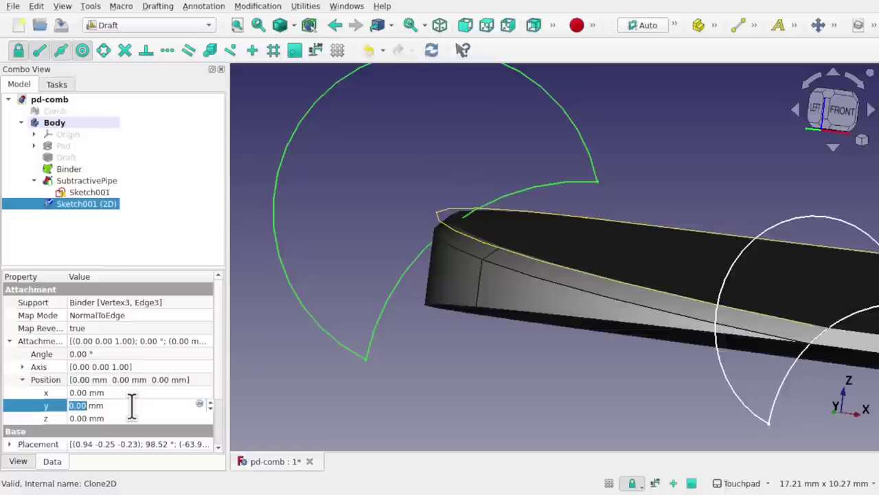
click(121, 392)
scroll(121, 393, up, 1)
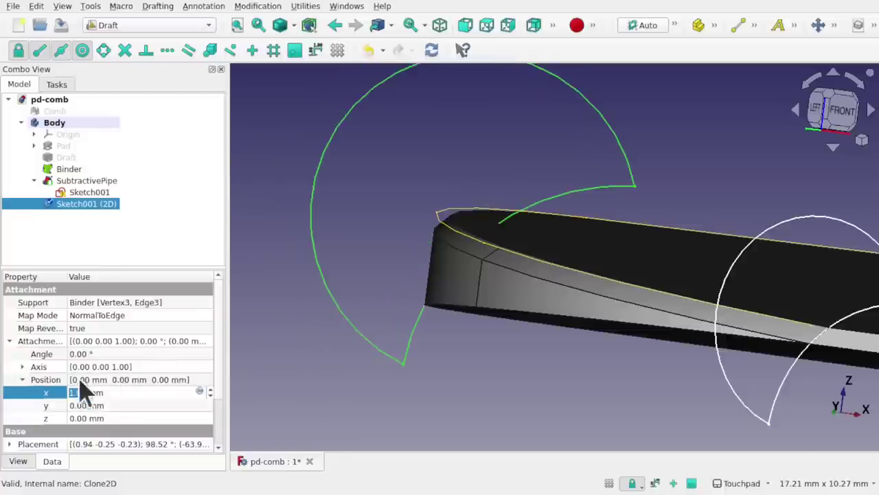
text(0.)
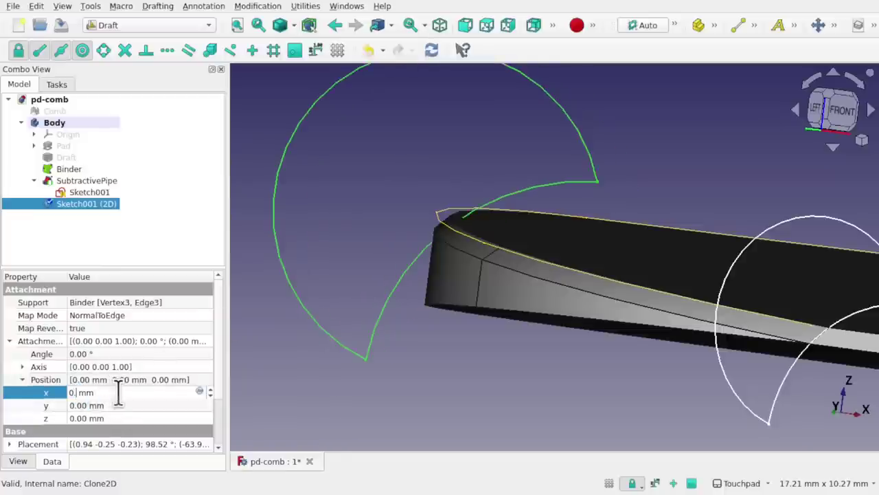
text(9)
Step: Change the SubtractivePipe's transform mode to Multisection and add the Sketch001 (2D) clone as a section
mouse_move(406, 311)
shift+mouse_down()
mouse_move(524, 308)
mouse_move(490, 343)
mouse_move(559, 338)
mouse_move(550, 325)
mouse_move(516, 350)
shift+mouse_up()
scroll(492, 344, down, 5)
click(265, 275)
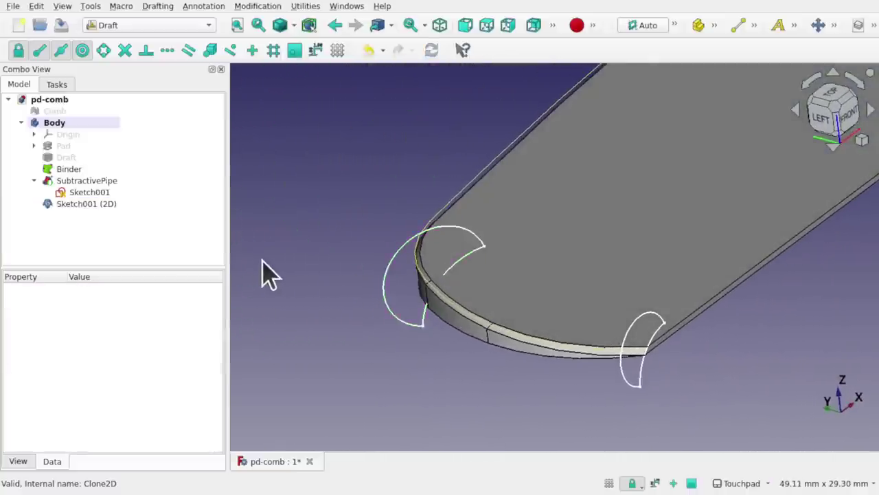
click(86, 181)
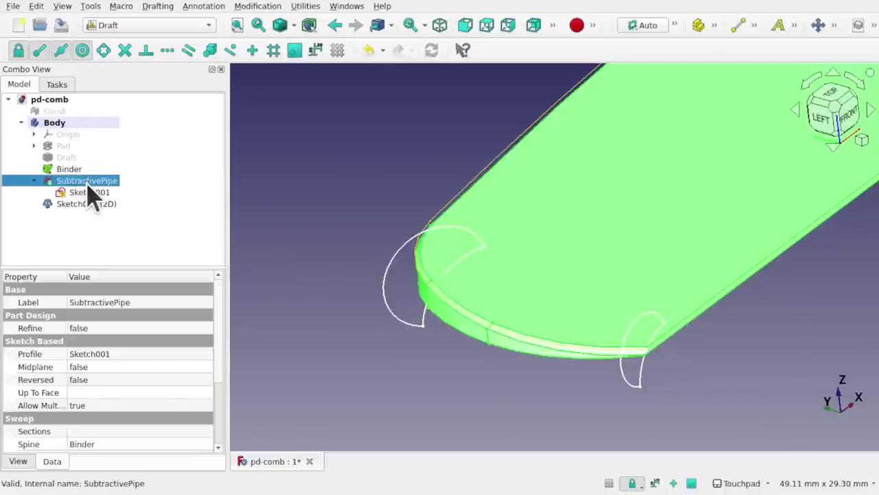
double_click(88, 184)
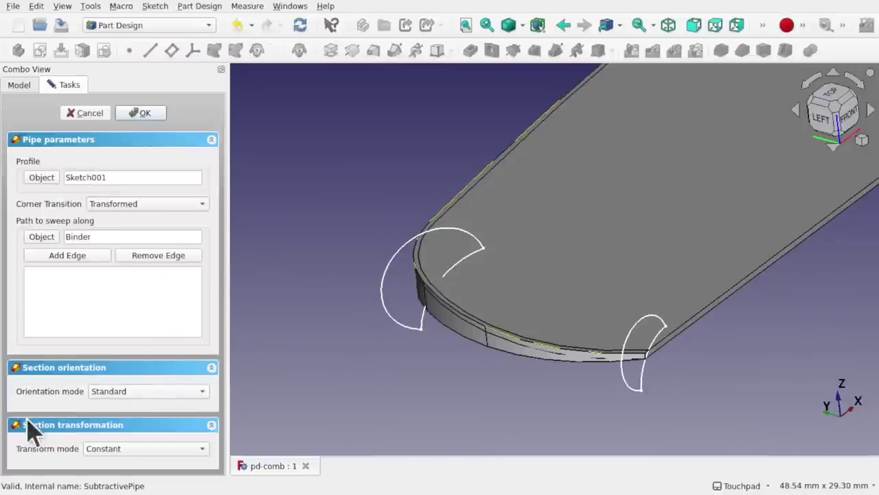
click(129, 446)
click(141, 466)
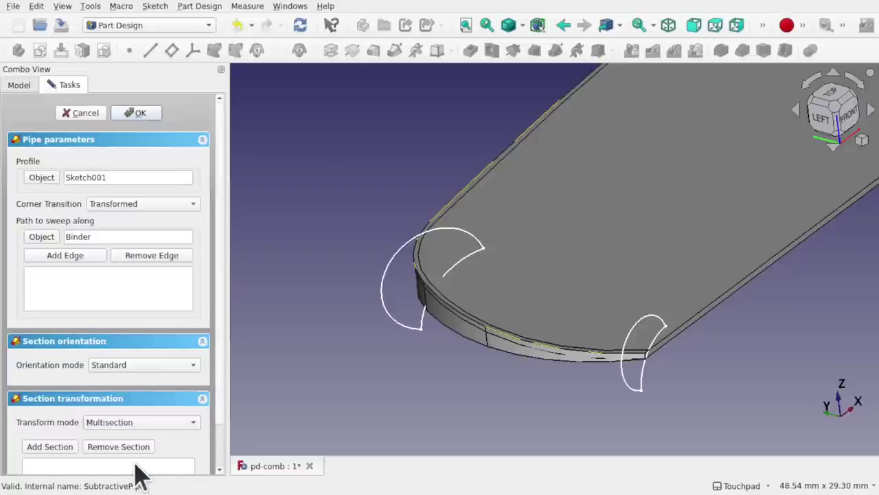
click(49, 448)
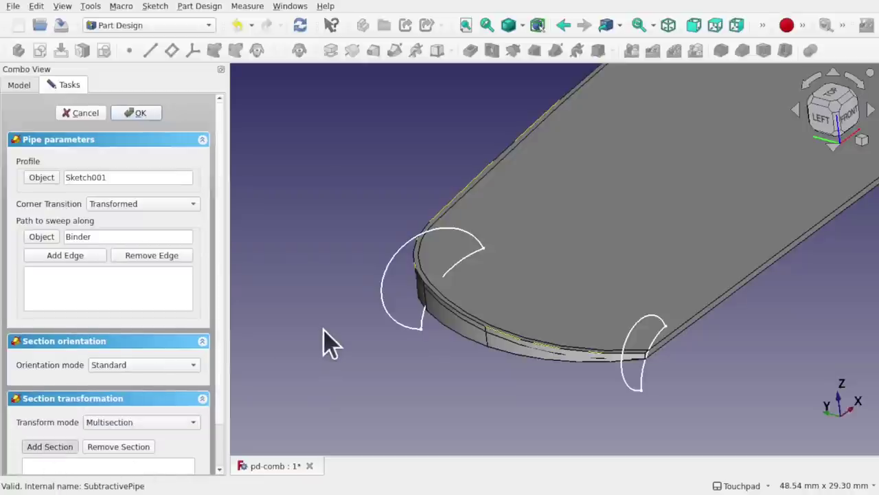
click(405, 338)
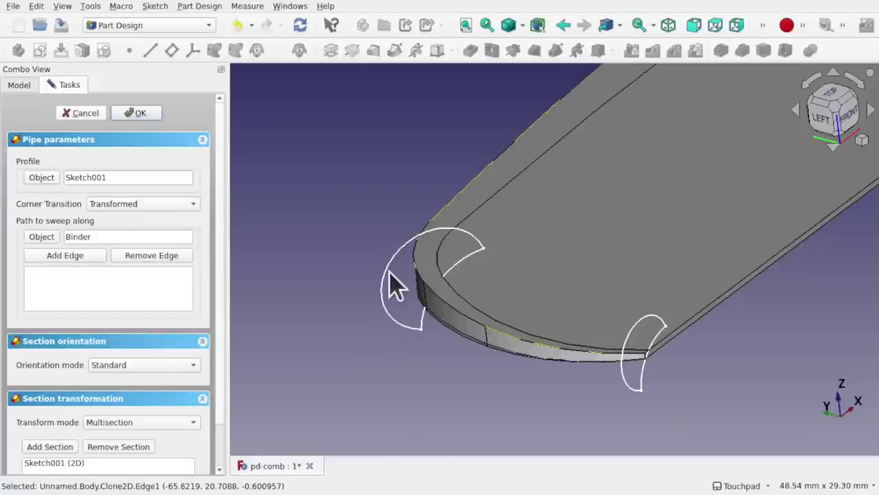
click(140, 114)
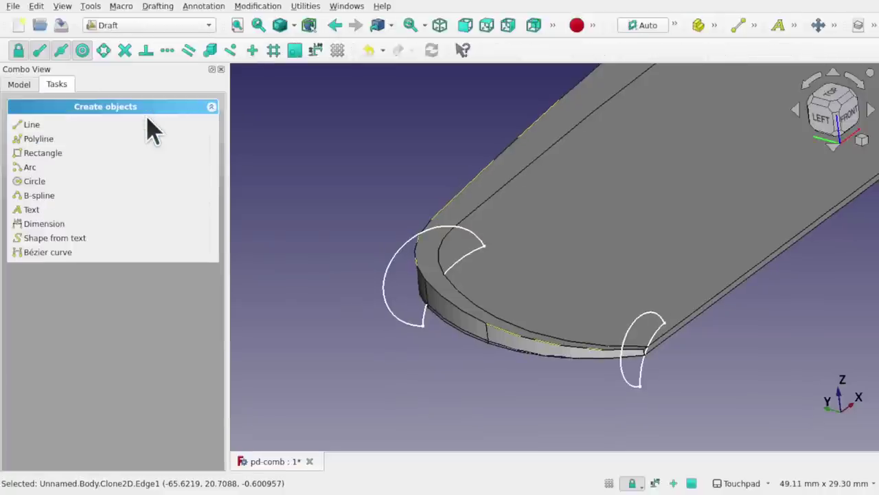
Step: Hide the Draft feature so that only the subtractive pipe result is displayed
click(21, 85)
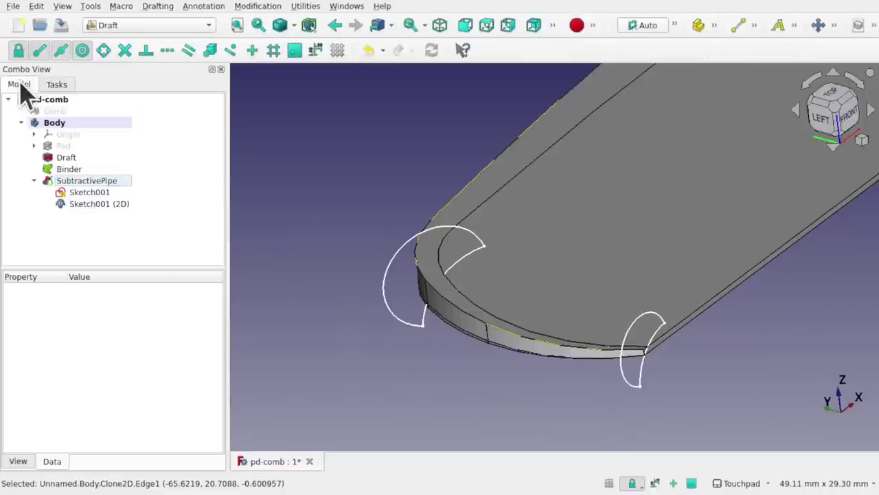
click(69, 159)
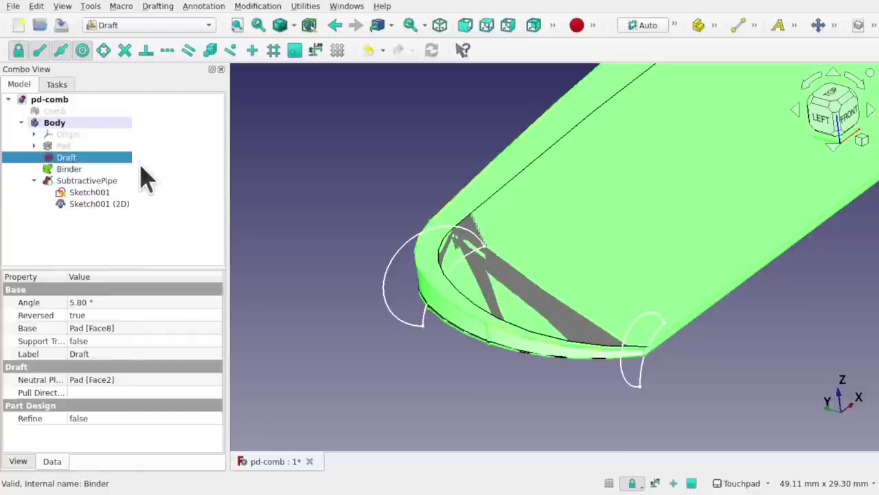
key(space)
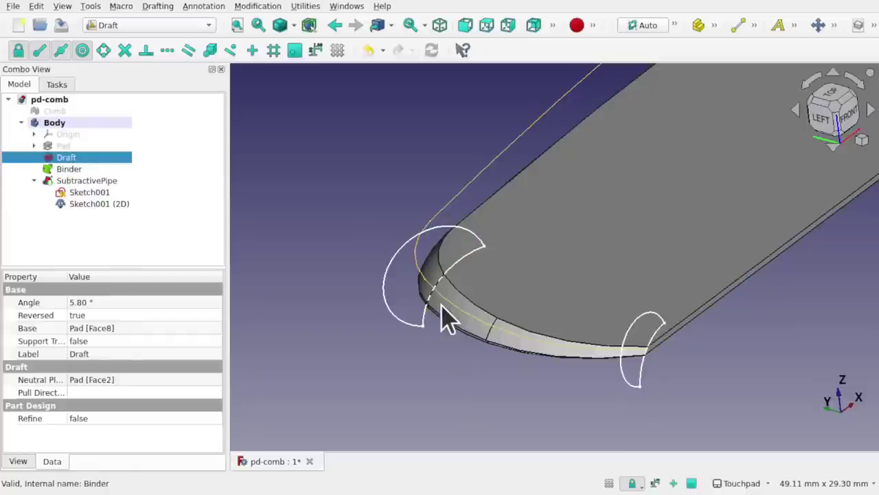
Step: Examine the swept cut along the comb's long side and where it ends at the straight edge
alt+drag(442, 308, 580, 321)
scroll(561, 297, down, 4)
middle_drag(579, 321, 596, 361)
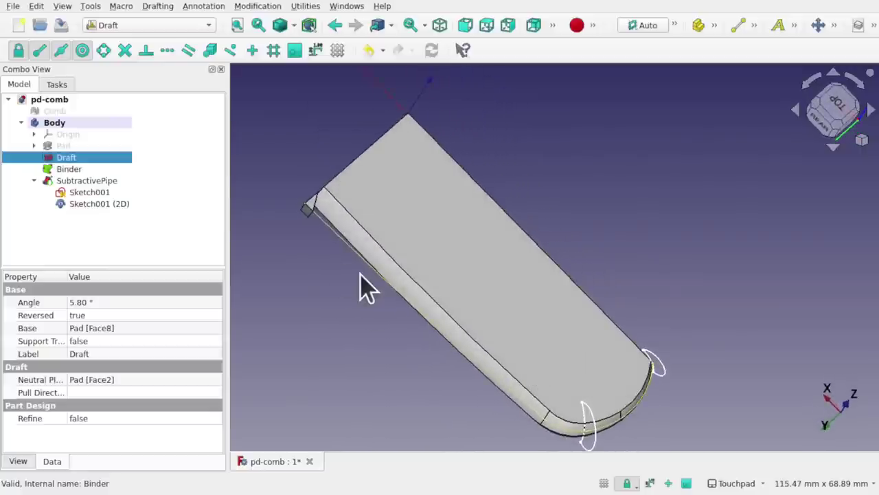
middle_drag(363, 251, 321, 230)
scroll(318, 224, up, 5)
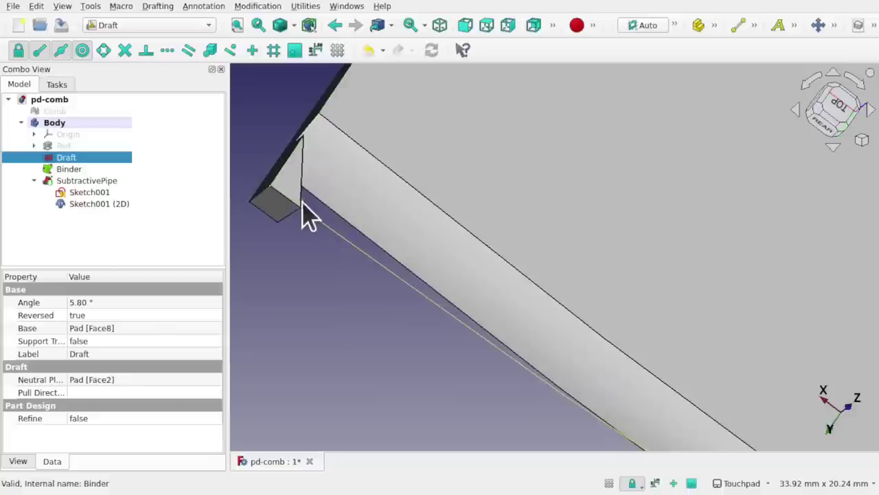
scroll(373, 215, down, 8)
middle_drag(371, 205, 341, 194)
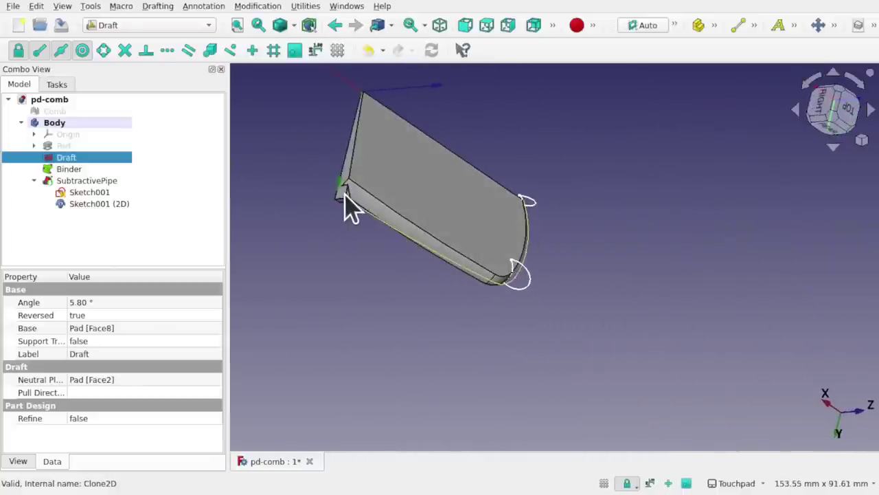
scroll(350, 206, up, 3)
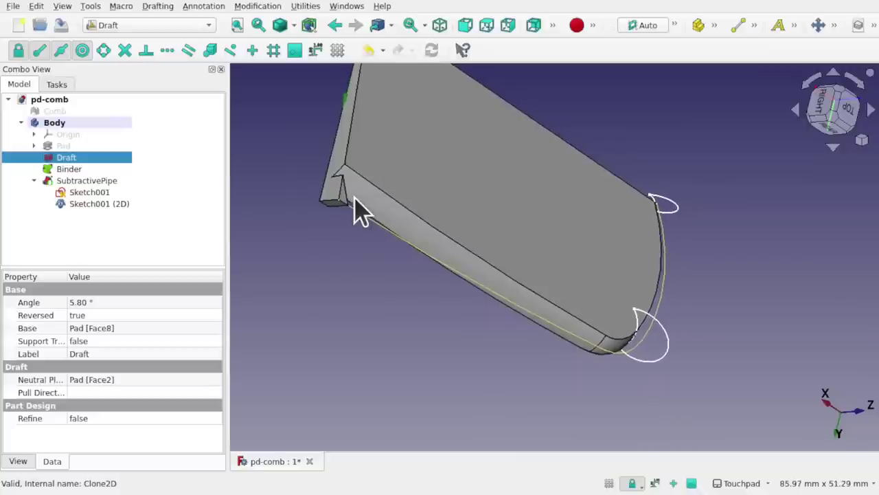
Step: Duplicate the Sketch001 (2D) clone without its dependencies and move the copy into the Body
click(103, 204)
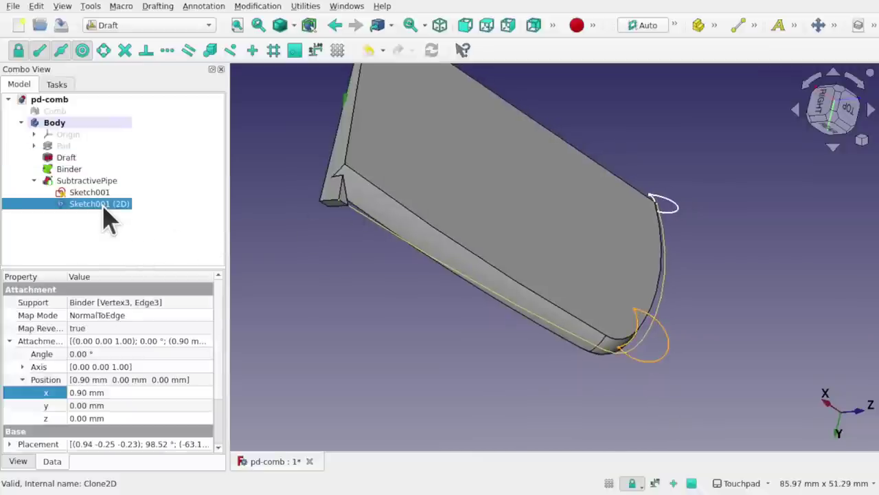
click(33, 9)
click(64, 104)
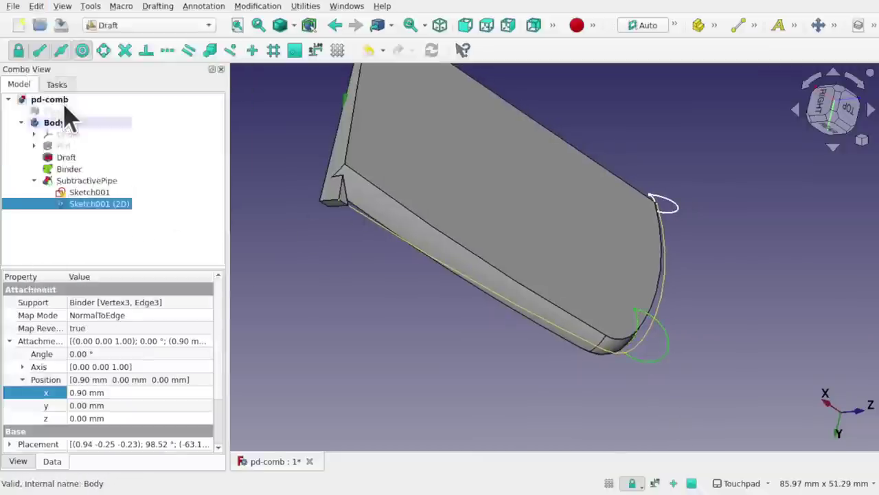
click(212, 245)
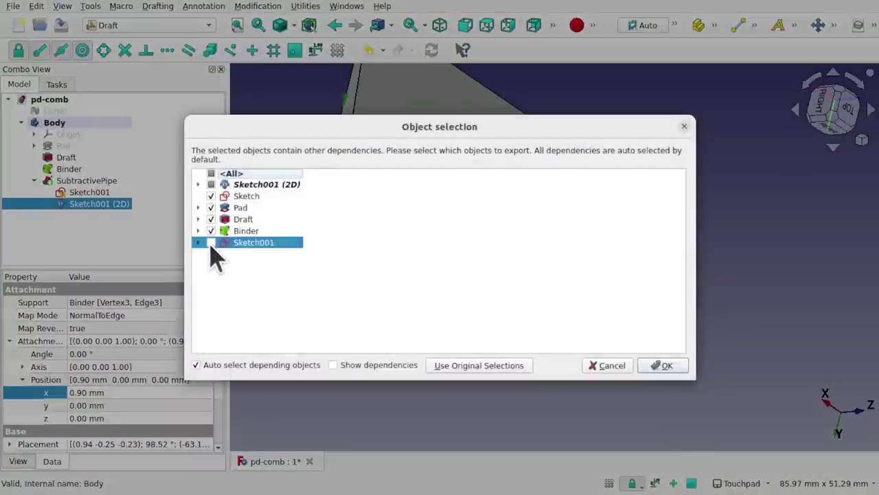
click(211, 230)
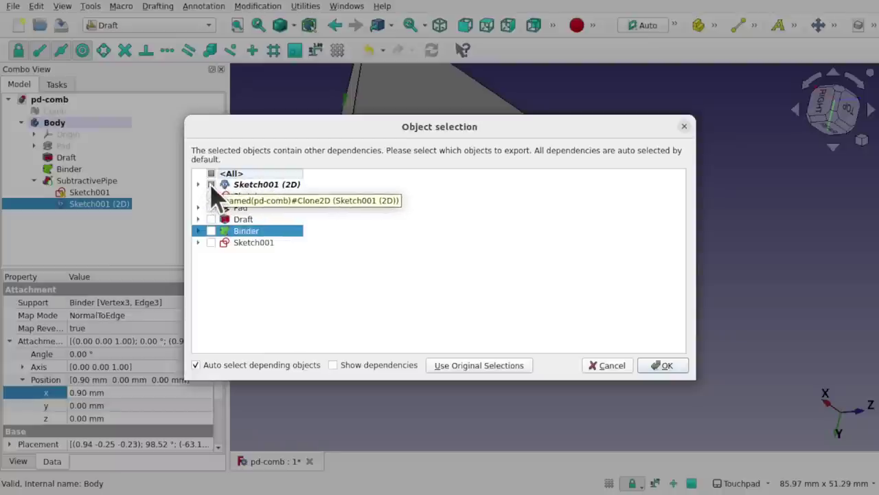
click(661, 367)
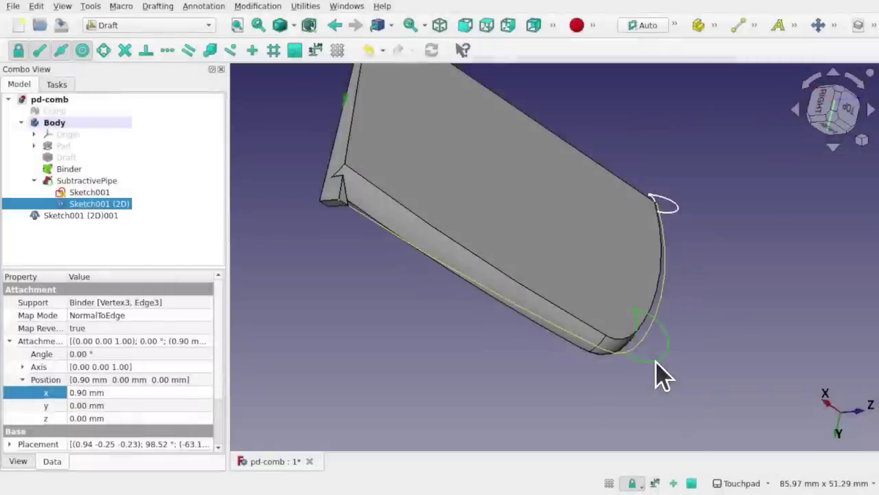
click(94, 217)
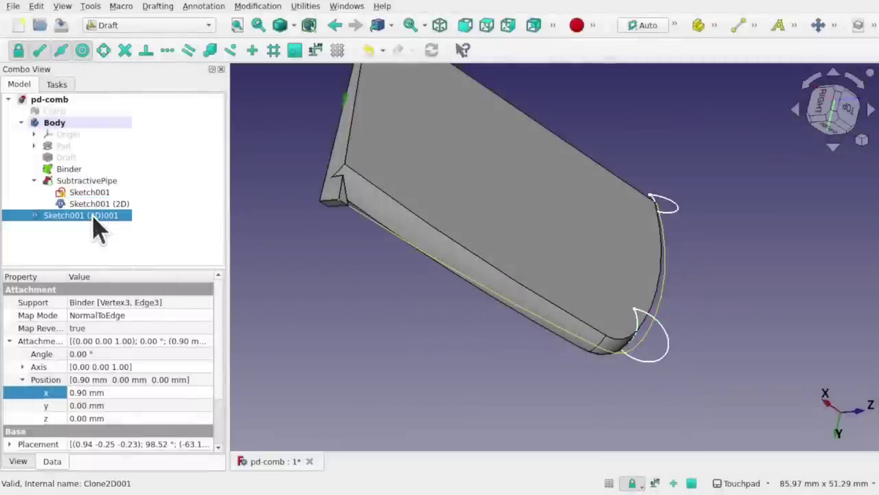
mouse_move(95, 218)
mouse_down()
mouse_move(35, 204)
mouse_move(59, 130)
mouse_move(87, 135)
mouse_move(74, 130)
mouse_up()
Step: Hide the SubtractivePipe so that only the binder path and the section sketches are displayed
alt+drag(392, 272, 309, 225)
click(85, 180)
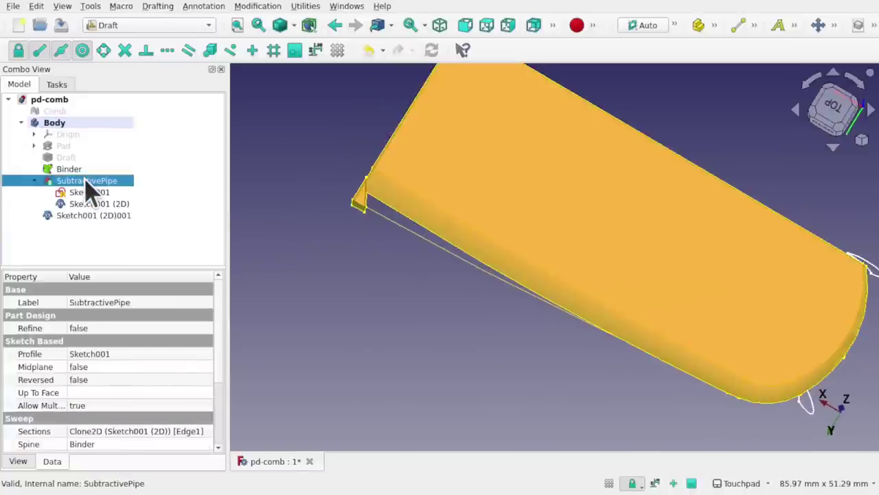
key(space)
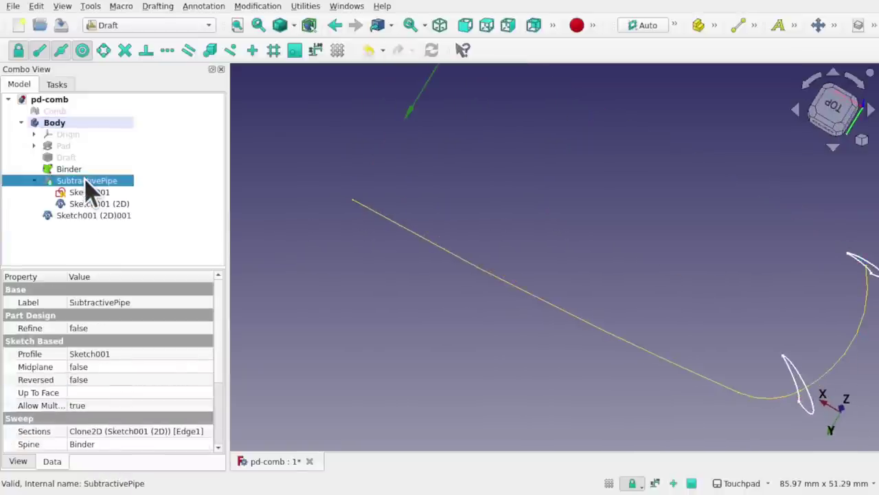
Step: Open the attachment settings of the Sketch001 (2D)001 clone and clear its Binder Vertex3 and Edge3 references
click(109, 216)
alt+drag(279, 241, 385, 250)
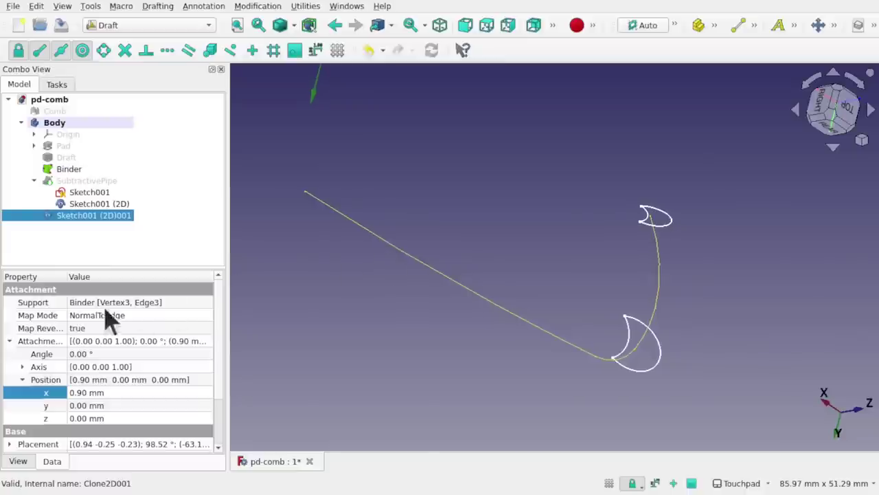
click(144, 316)
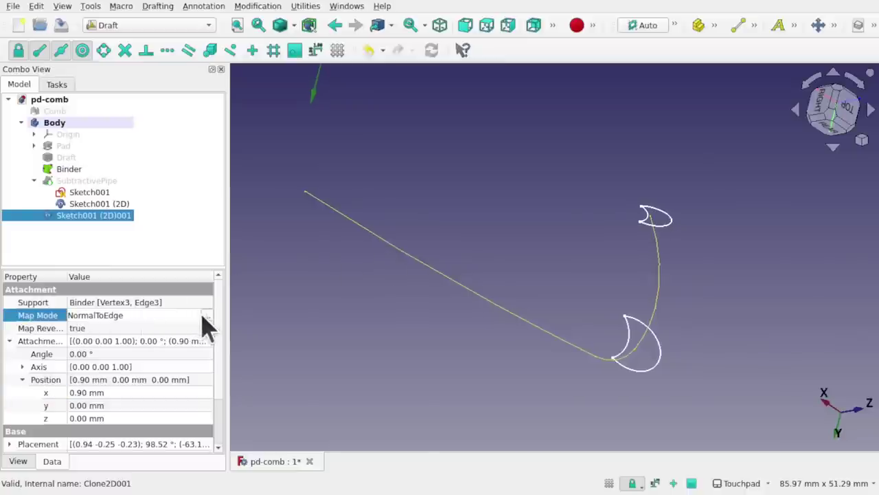
click(206, 316)
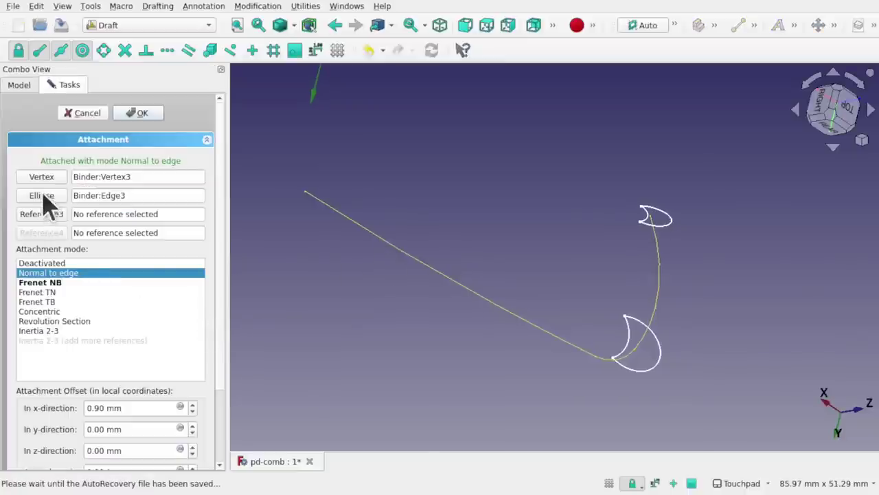
drag(156, 177, 55, 173)
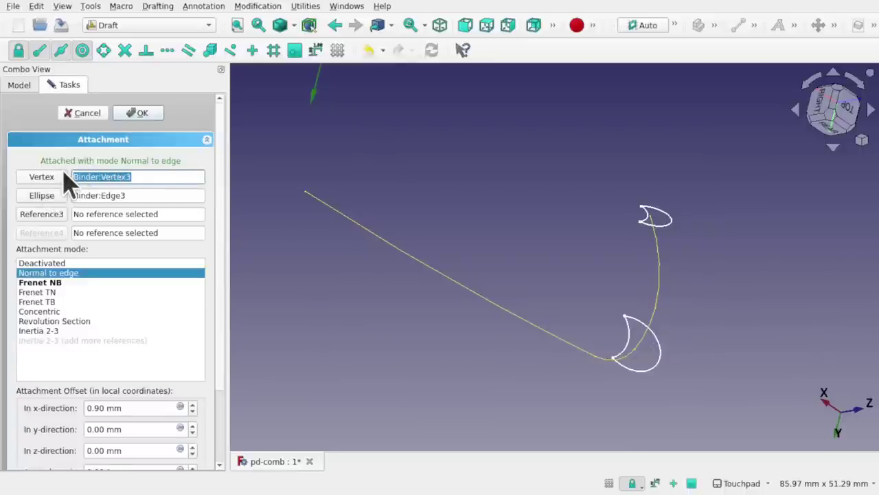
key(Delete)
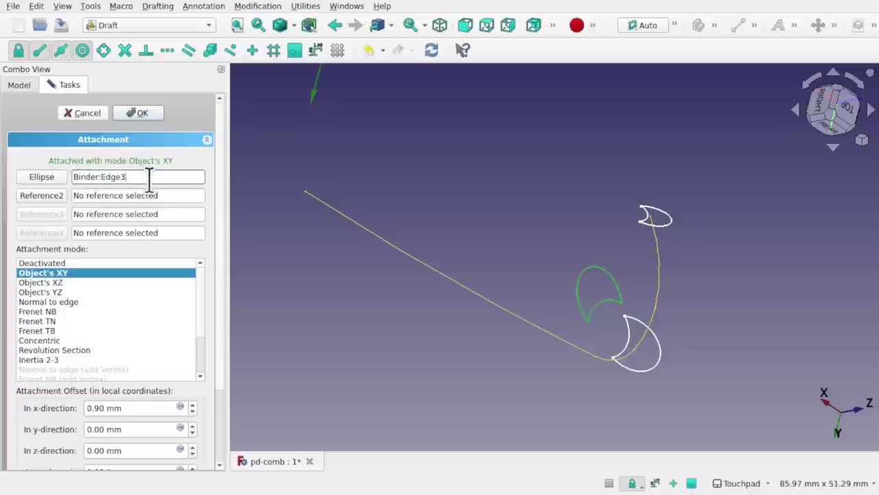
drag(149, 176, 38, 174)
key(Delete)
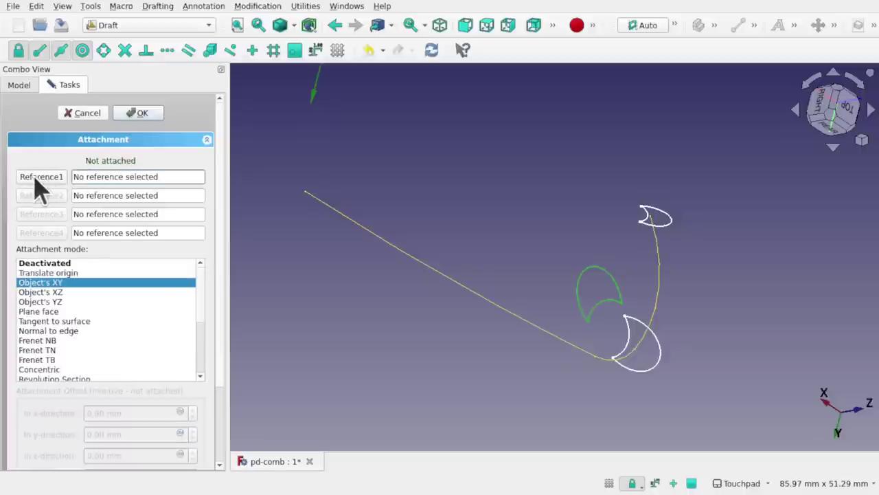
Step: Attach the Sketch001 (2D)001 clone in Normal to edge mode to Binder Vertex5 and Edge4 at the path's free end
click(41, 177)
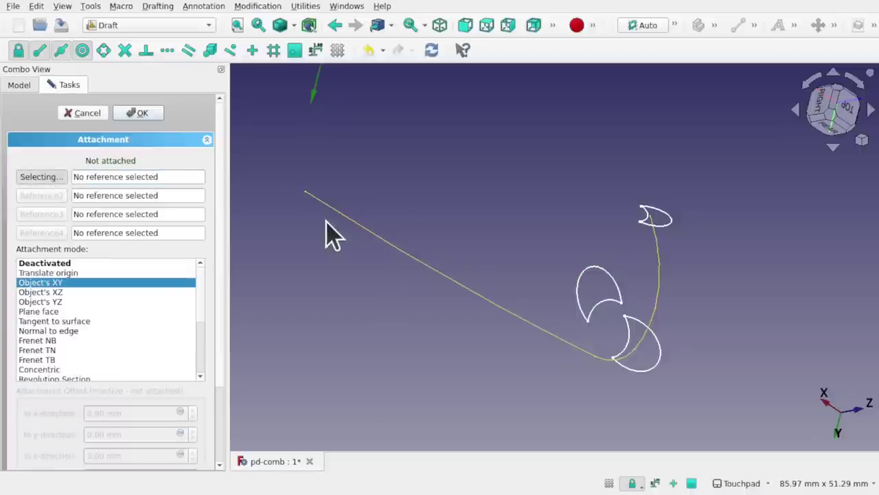
scroll(327, 213, up, 2)
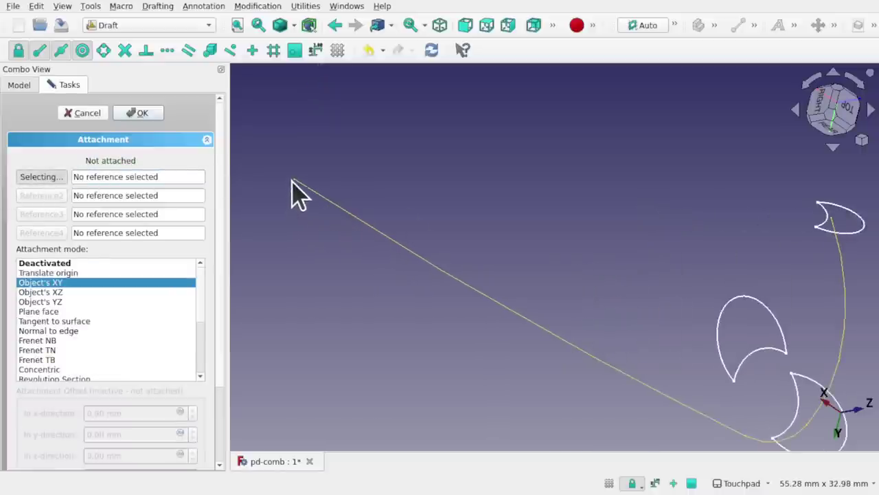
click(293, 183)
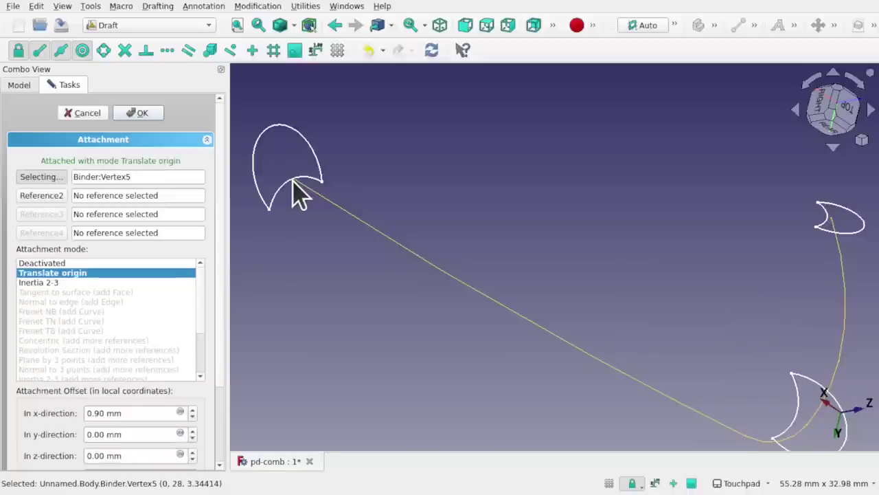
click(42, 195)
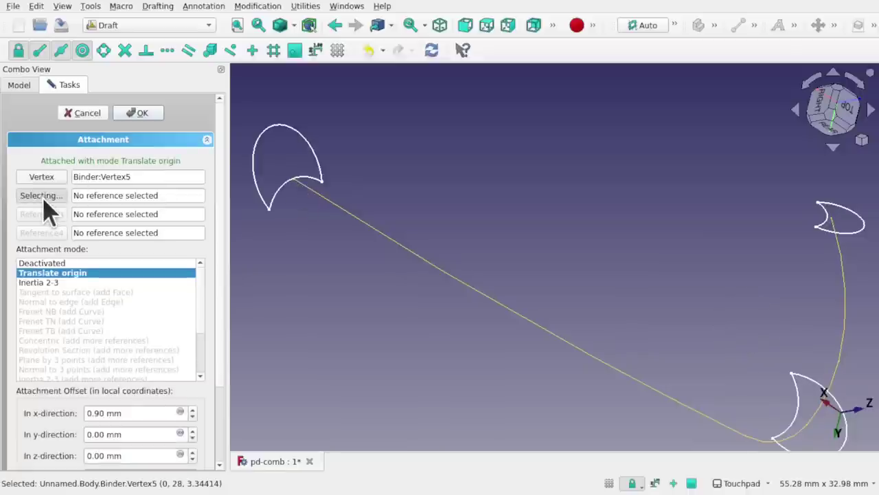
click(338, 206)
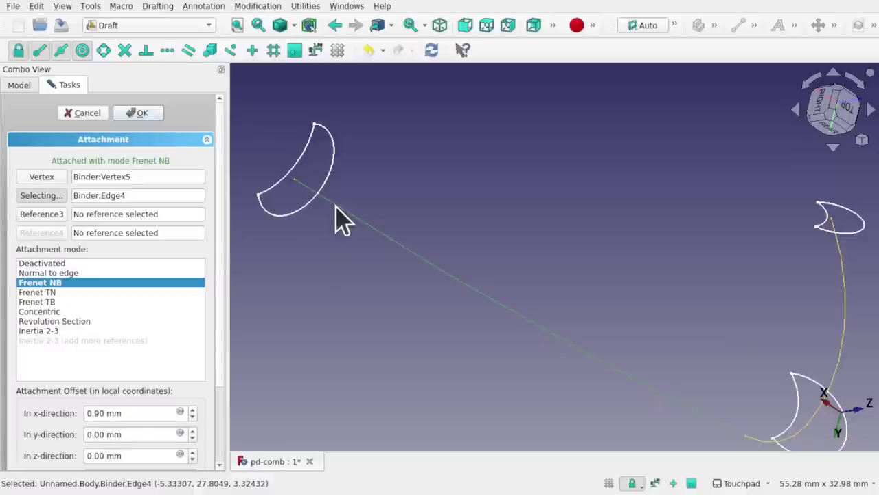
click(84, 274)
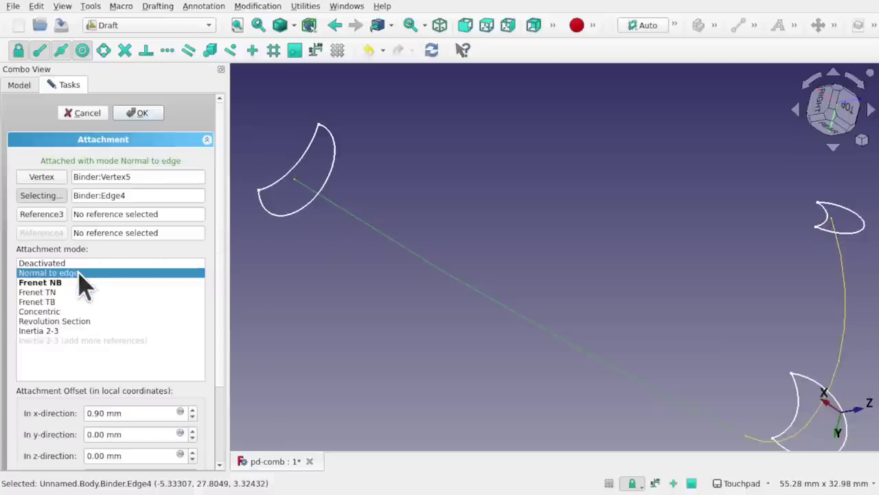
click(140, 115)
Step: Show the SubtractivePipe again together with the section sketches
mouse_move(540, 265)
alt+mouse_down()
mouse_move(497, 233)
mouse_move(500, 265)
mouse_move(489, 273)
mouse_move(515, 294)
mouse_move(618, 326)
mouse_move(628, 339)
mouse_move(476, 320)
mouse_move(513, 298)
mouse_move(495, 275)
mouse_move(560, 286)
mouse_move(650, 332)
mouse_move(520, 275)
mouse_move(526, 286)
alt+mouse_up()
scroll(495, 232, down, 7)
scroll(495, 272, up, 3)
scroll(494, 273, down, 3)
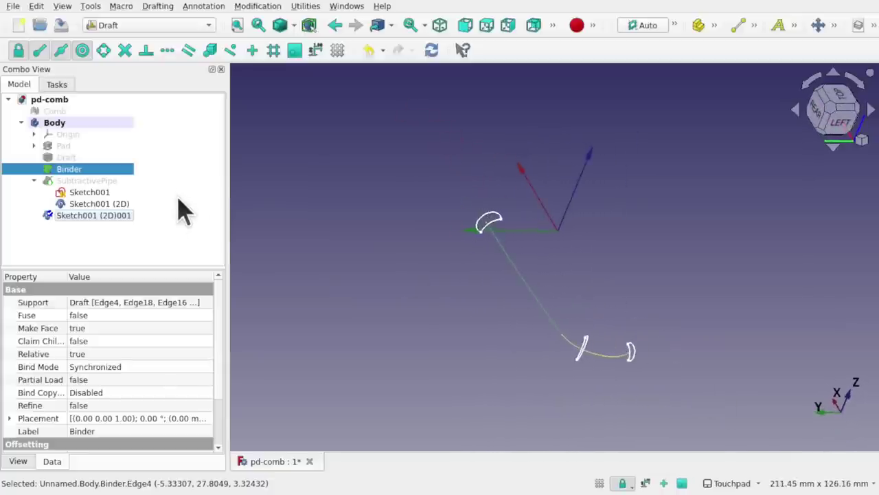
click(79, 180)
key(space)
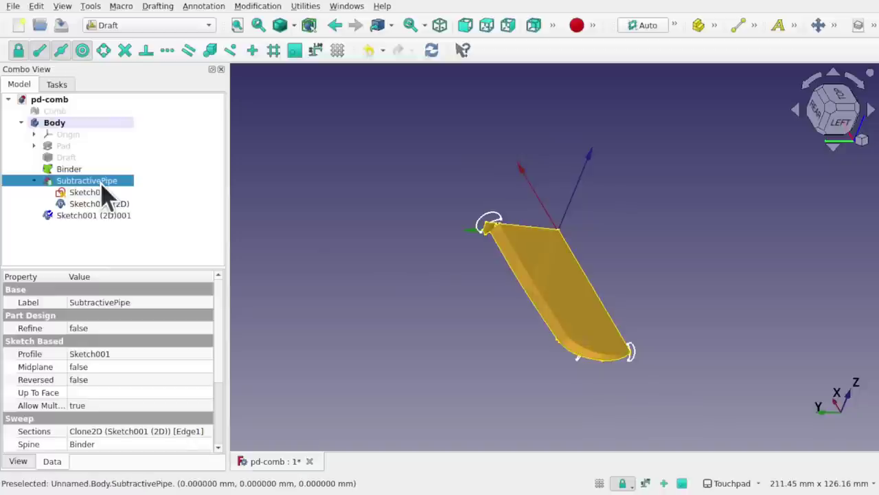
Step: Examine how the Sketch001 (2D)001 clone sits at the body's straight end and expand its attachment offset position values
scroll(498, 239, up, 6)
alt+drag(507, 230, 484, 200)
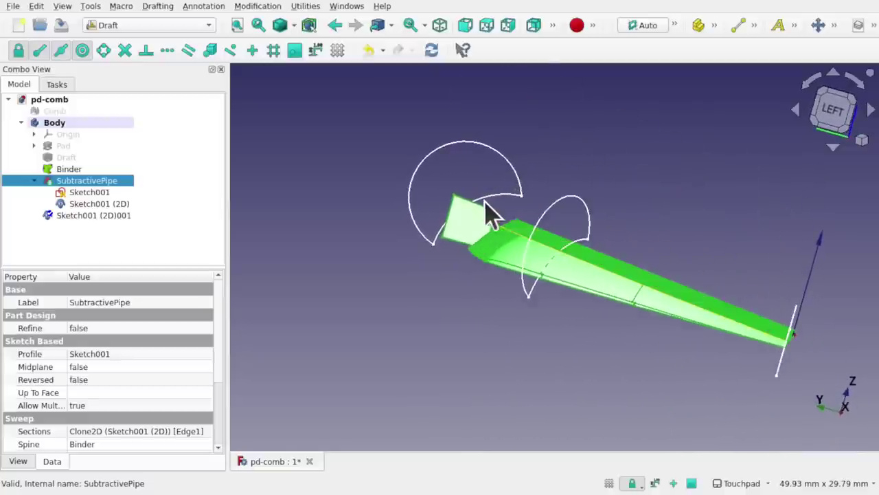
click(501, 197)
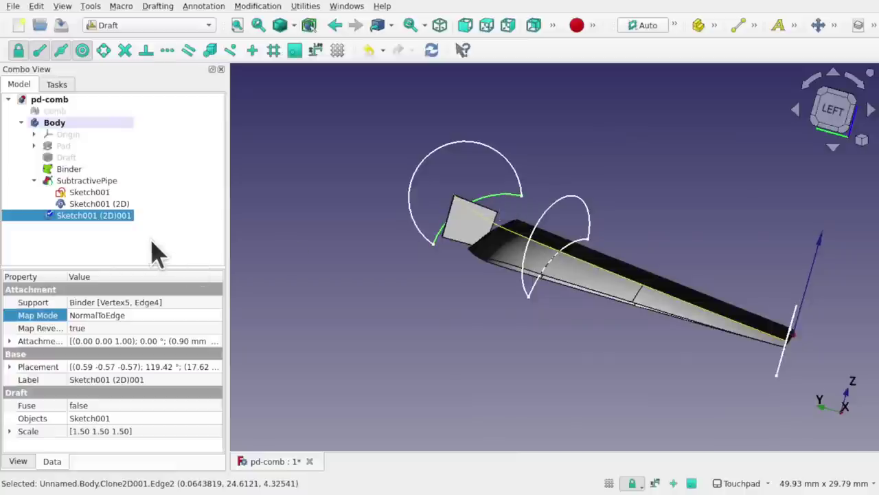
click(9, 341)
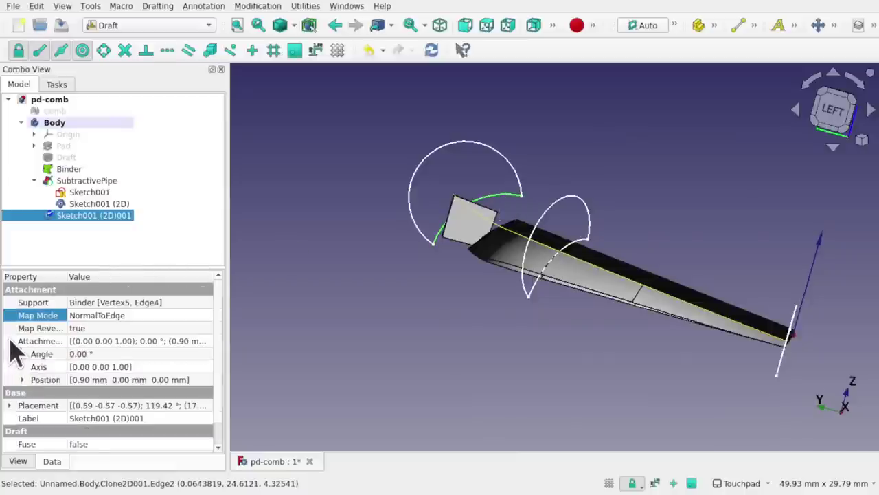
click(13, 380)
click(21, 380)
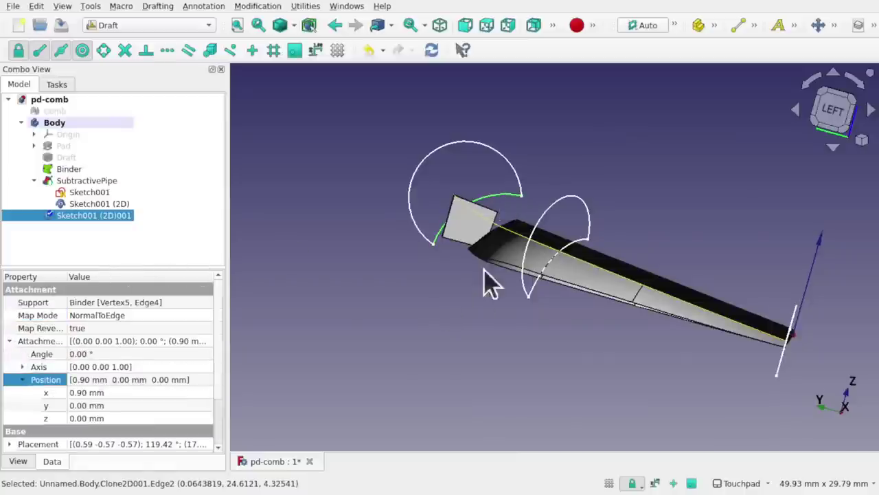
alt+drag(474, 214, 496, 207)
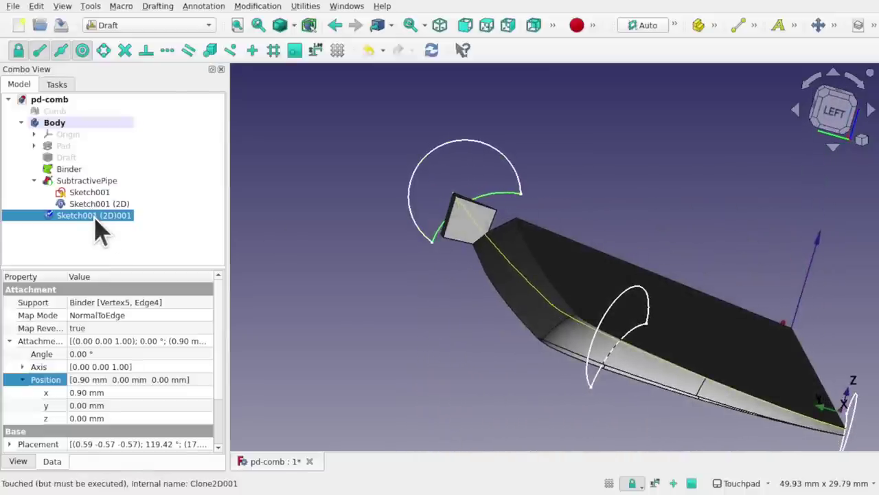
Step: Add the Sketch001 (2D)001 clone as a second section of the multisection SubtractivePipe
click(87, 181)
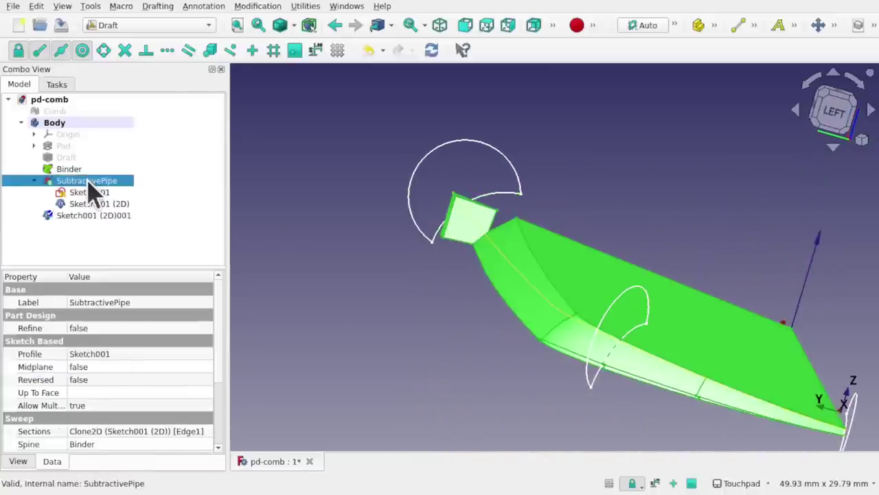
double_click(89, 184)
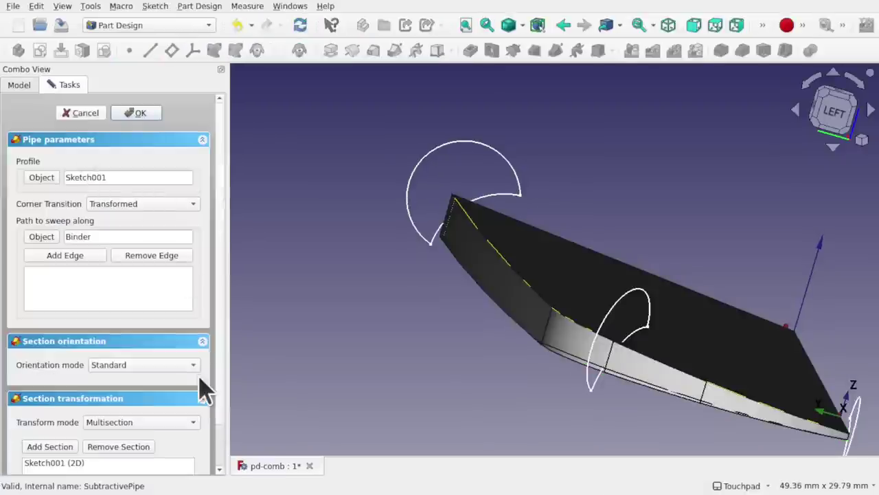
scroll(224, 445, down, 1)
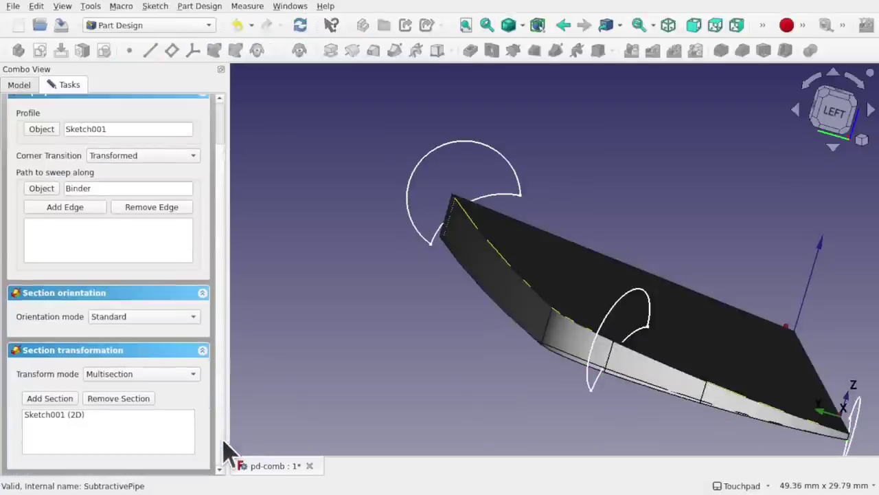
click(59, 404)
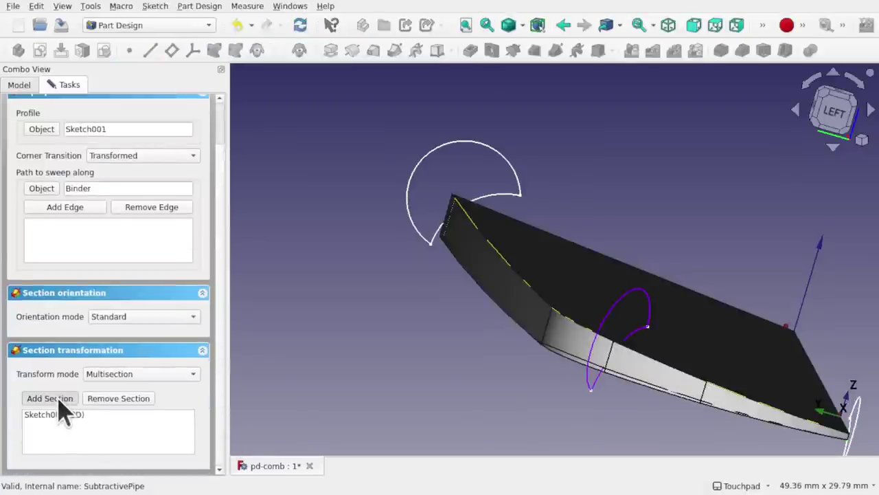
click(502, 155)
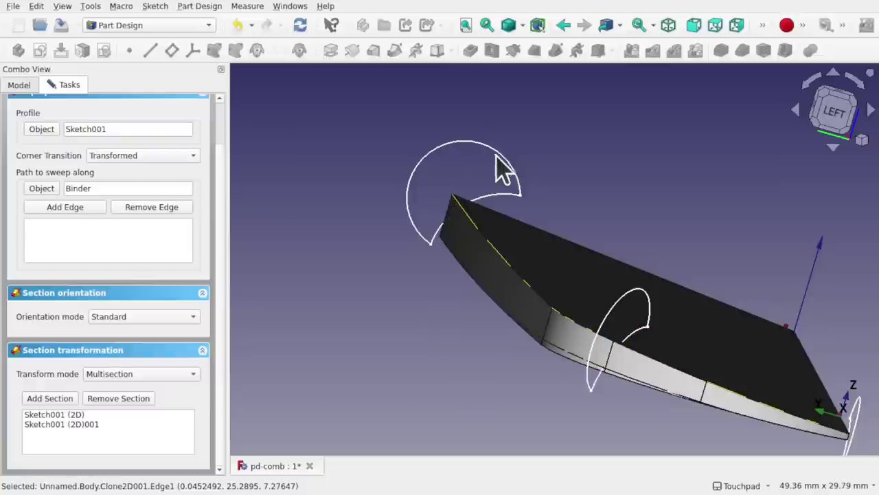
scroll(217, 133, up, 1)
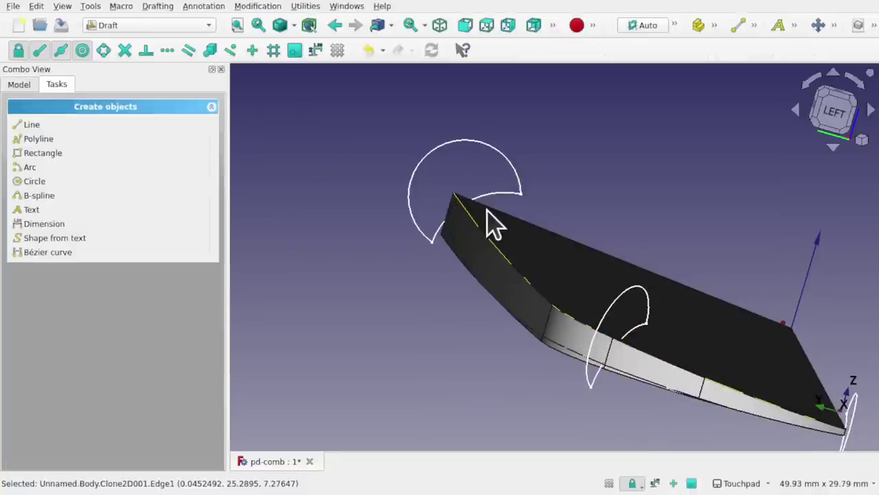
Step: Hide the Draft feature and examine the swept cut where it ends at the Sketch001 (2D)001 clone
shift+drag(488, 210, 447, 195)
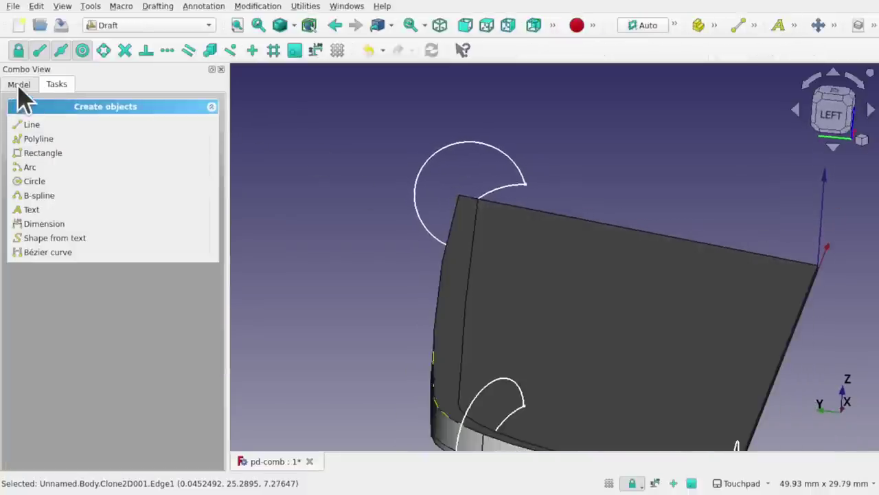
click(19, 85)
click(66, 158)
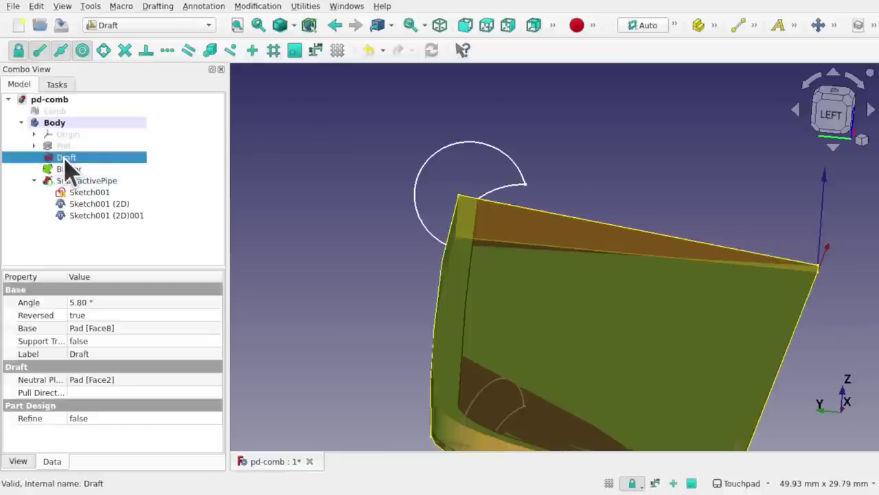
mouse_move(497, 249)
alt+mouse_down()
mouse_move(480, 200)
mouse_move(543, 204)
mouse_move(552, 173)
mouse_move(423, 237)
alt+mouse_up()
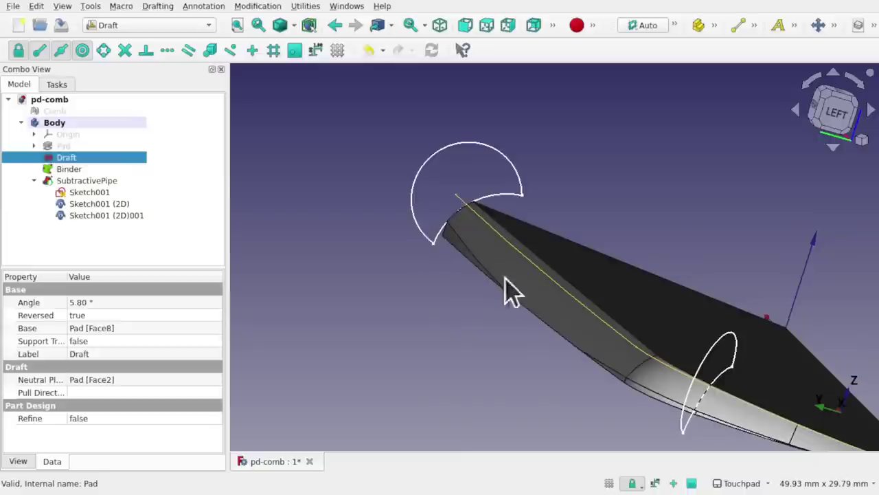
mouse_move(694, 337)
alt+mouse_down()
mouse_move(653, 309)
mouse_move(720, 319)
mouse_move(706, 320)
alt+mouse_up()
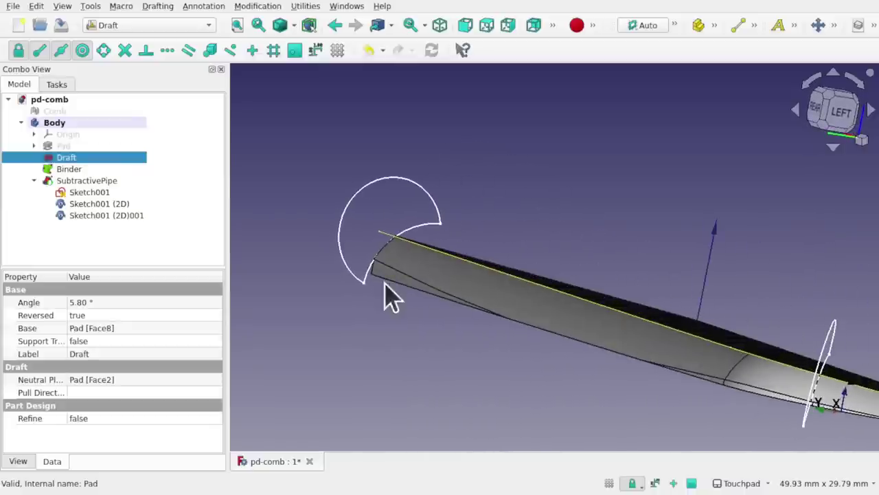
Step: Set the x position of the Sketch001 (2D)001 clone's attachment offset to 1.3 mm
click(118, 217)
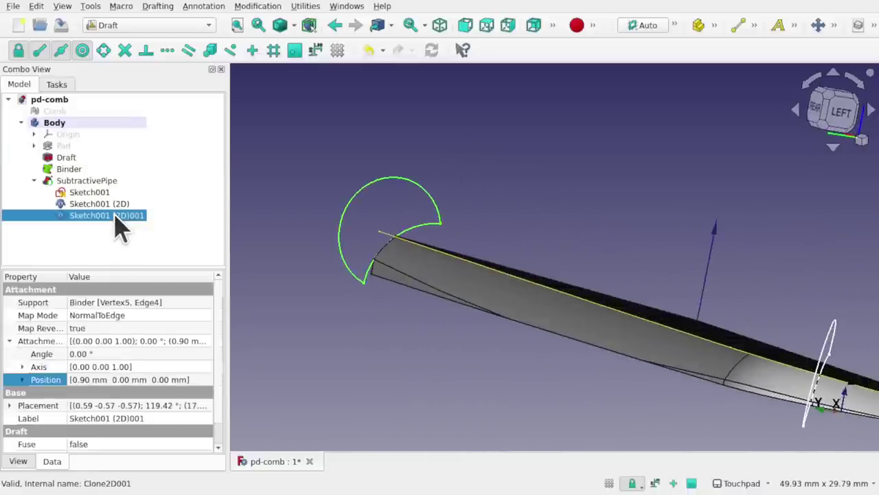
click(21, 380)
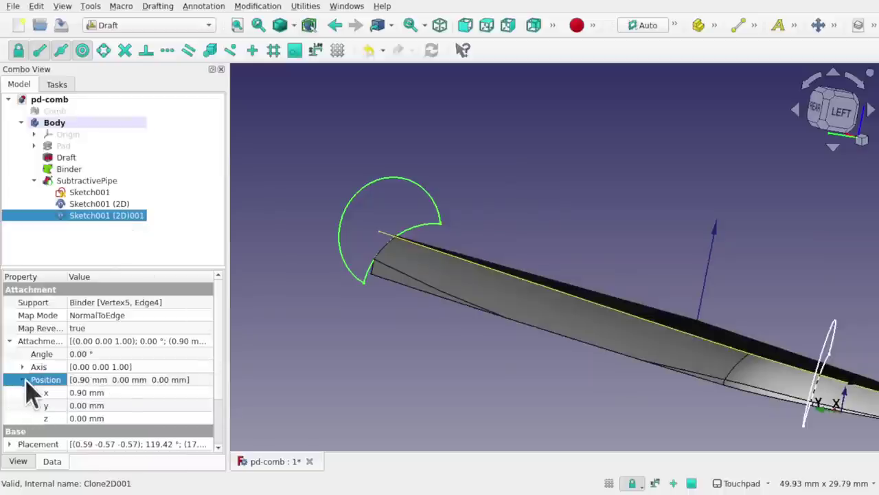
click(107, 392)
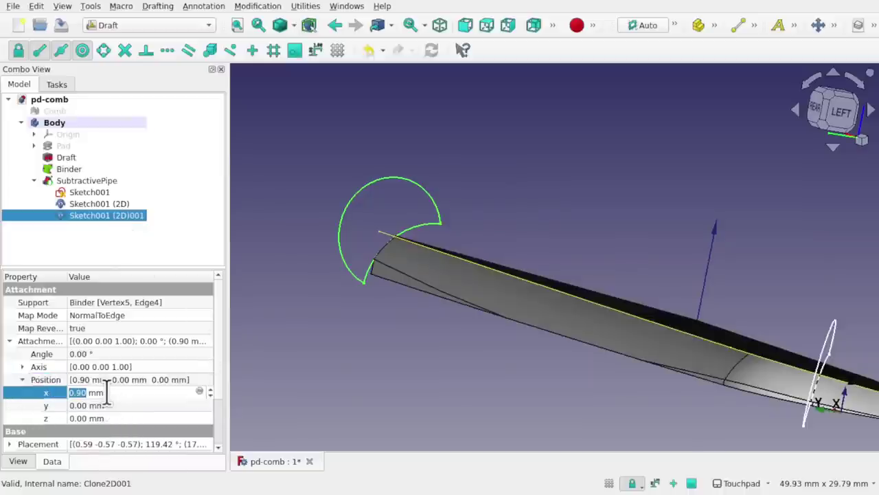
scroll(107, 392, up, 1)
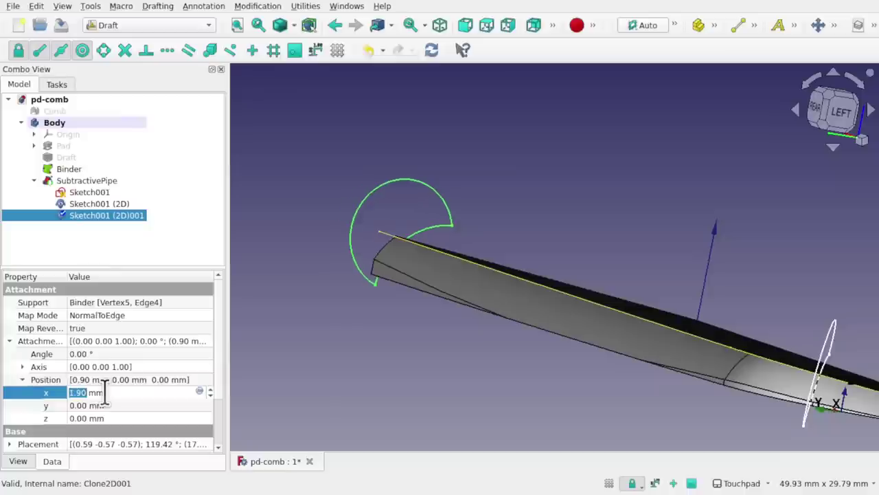
text(1)
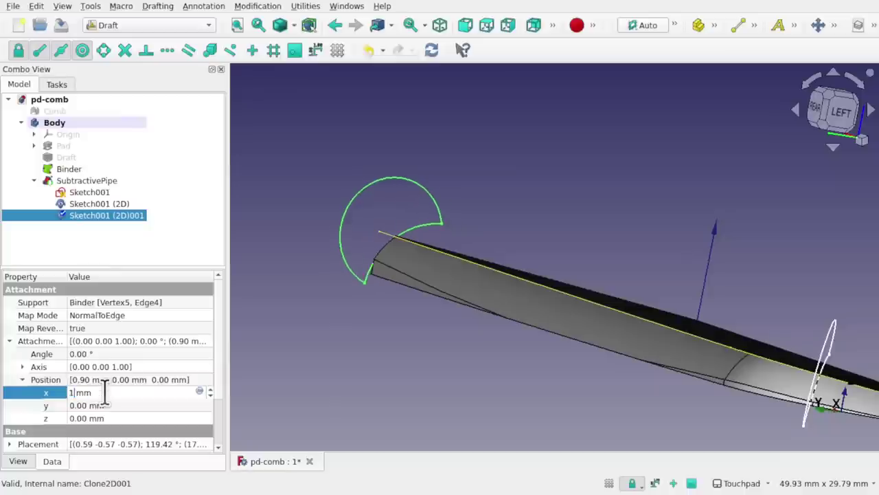
text(.2)
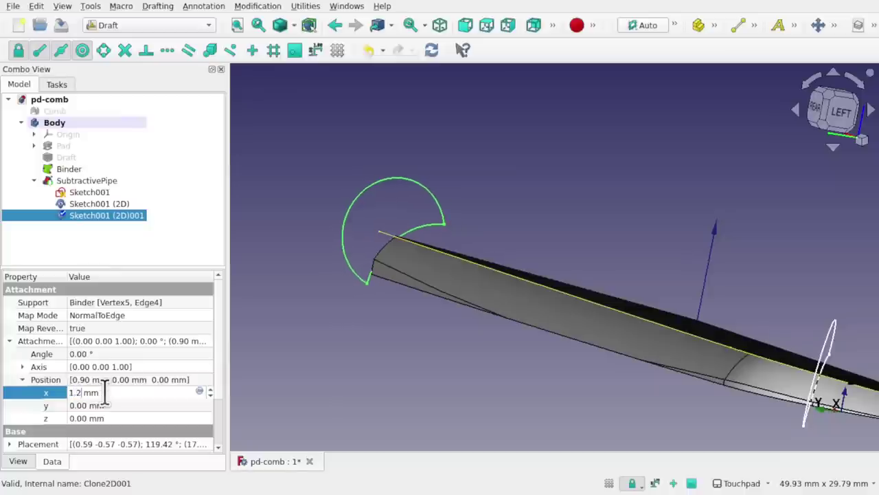
key(BackSpace)
text(3)
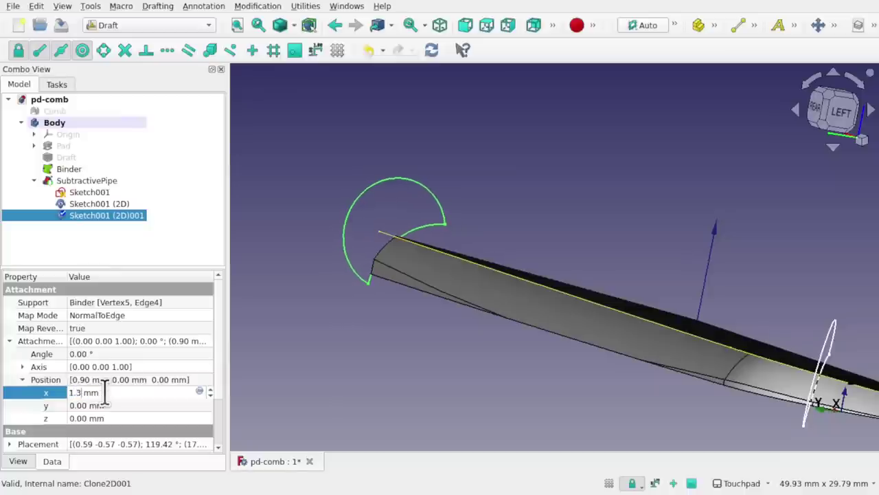
click(278, 359)
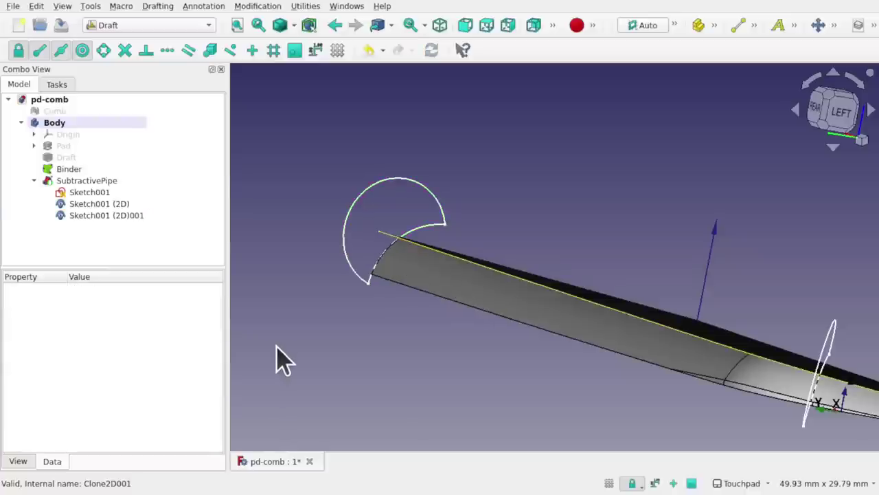
Step: Set the y position of the Sketch001 (2D) clone's attachment offset to -1 mm
shift+drag(404, 291, 370, 327)
scroll(382, 305, down, 5)
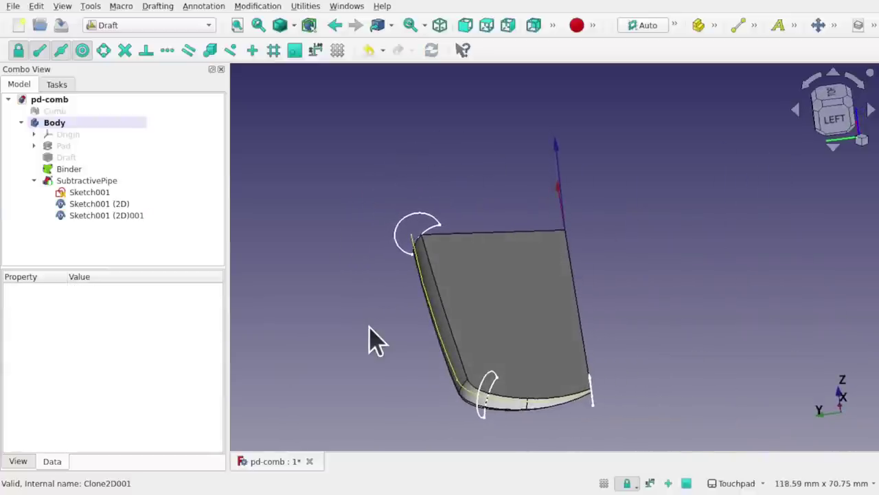
shift+drag(470, 324, 432, 392)
scroll(469, 306, up, 3)
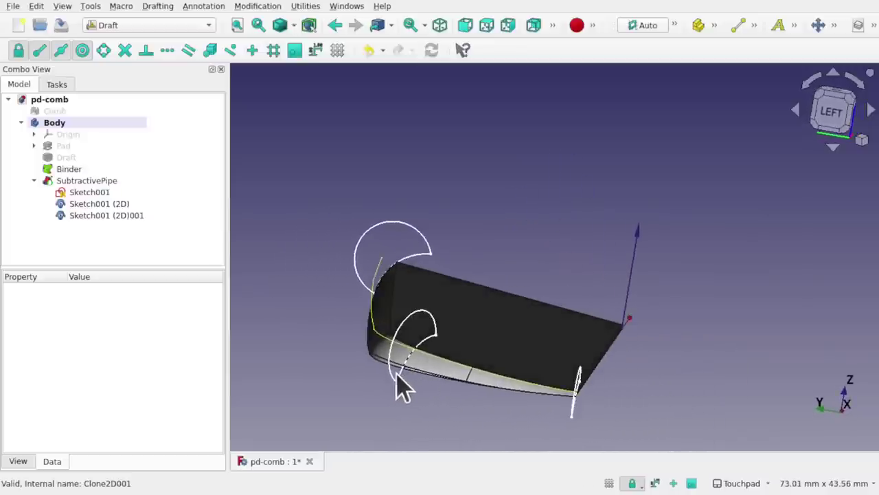
click(396, 383)
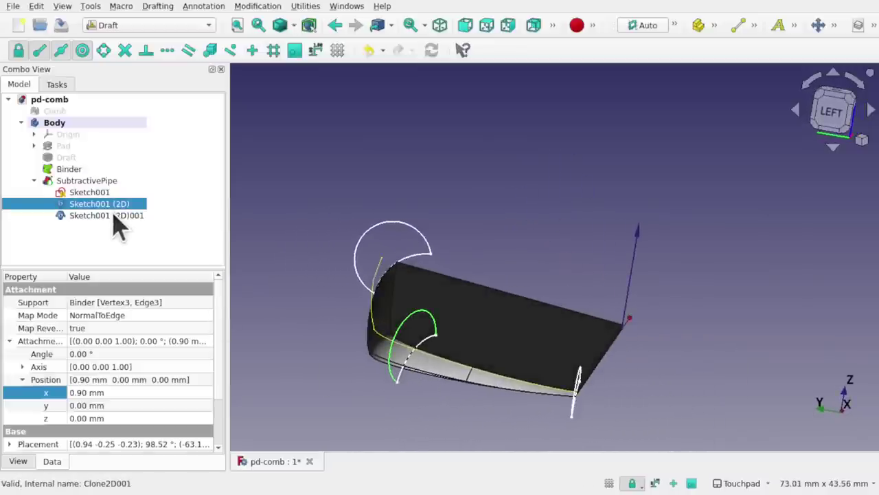
click(122, 406)
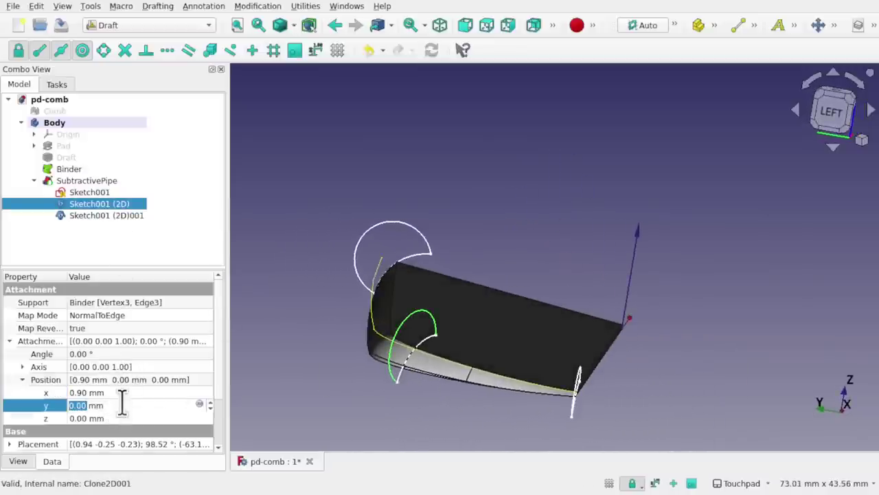
scroll(122, 405, down, 1)
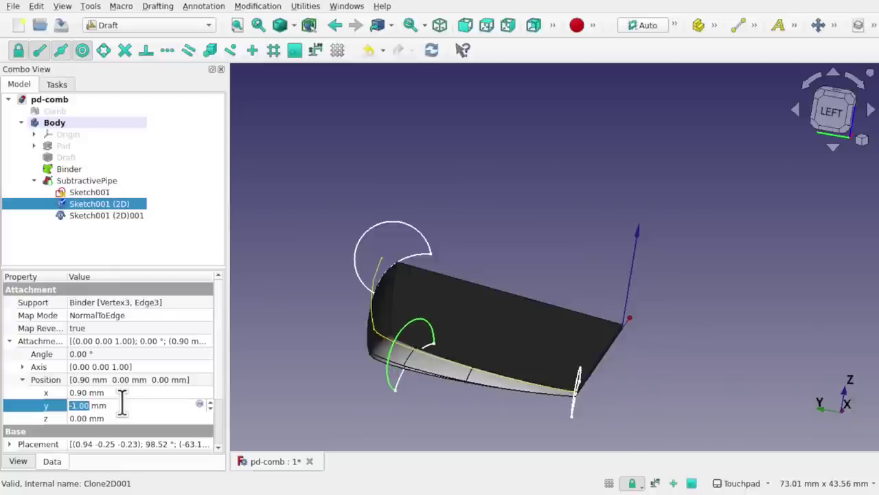
click(341, 382)
middle_drag(363, 373, 467, 381)
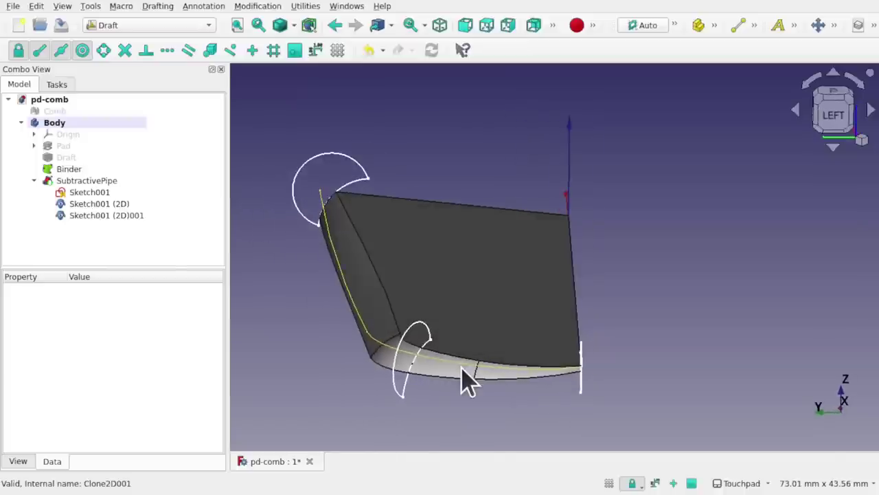
Step: Set the y position of the Sketch001 (2D) clone's attachment offset to -0.5 mm and check the reshaped corner
click(108, 216)
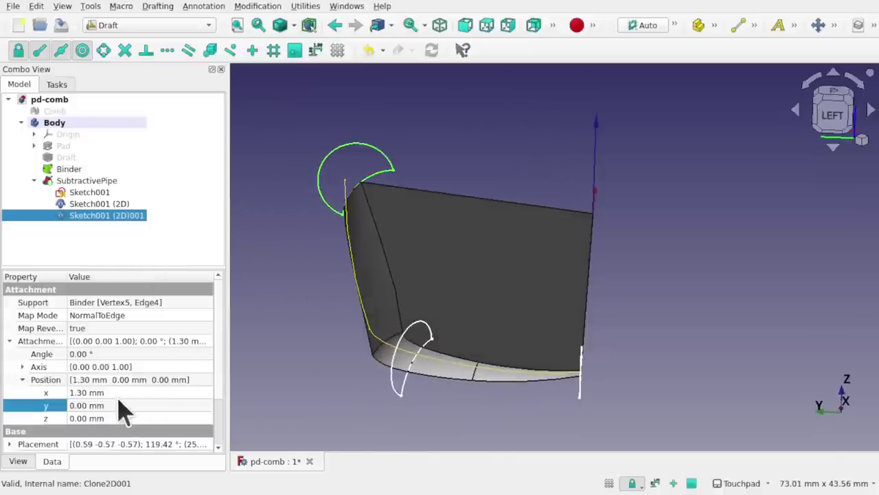
click(89, 204)
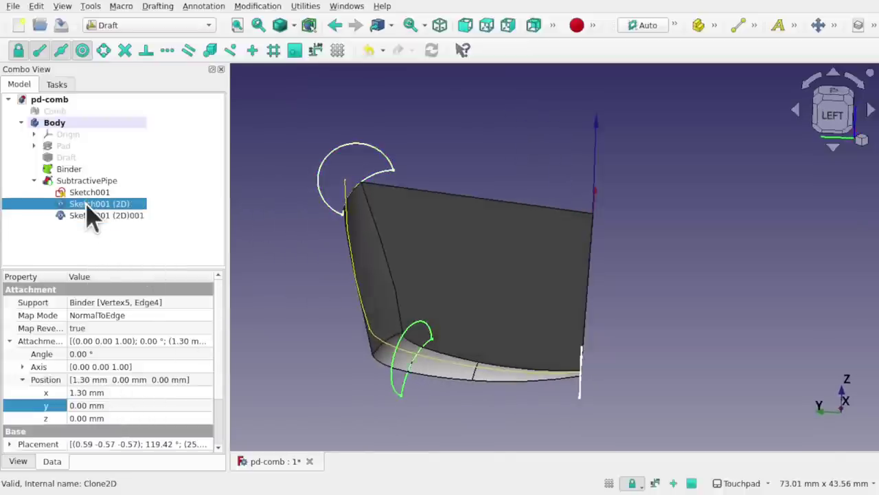
click(123, 406)
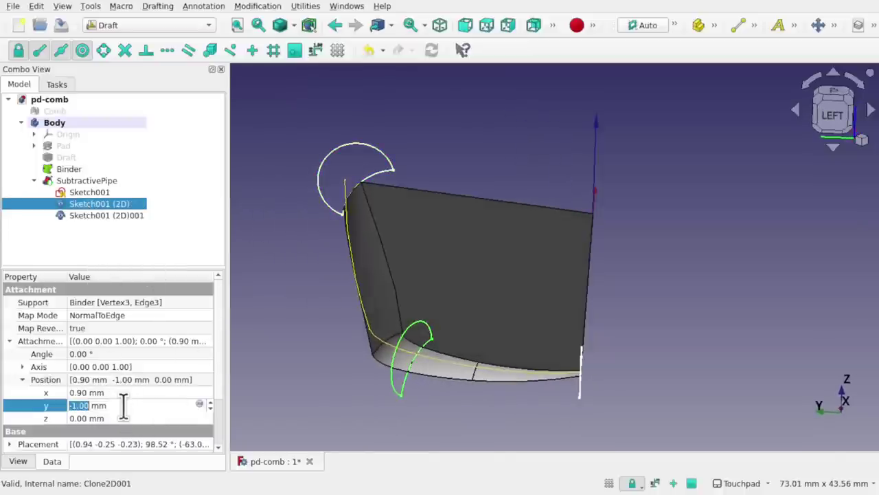
text(-0)
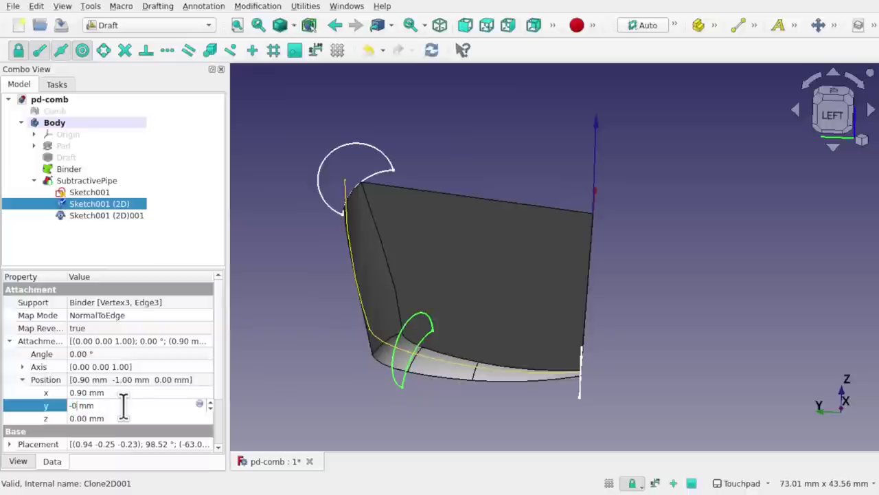
text(.5)
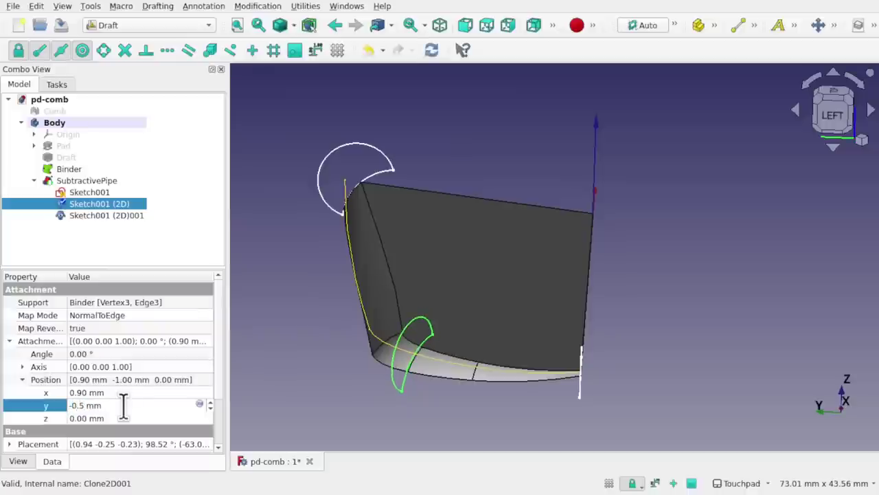
key(Return)
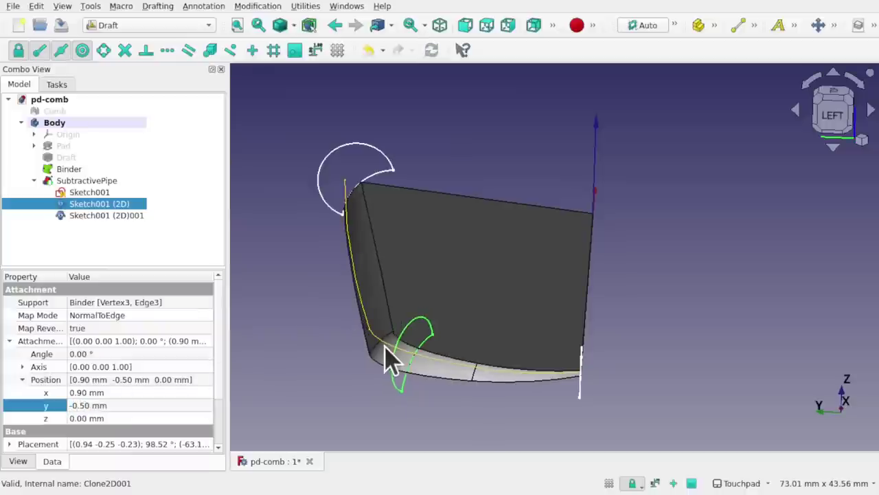
mouse_move(393, 332)
shift+mouse_down()
mouse_move(350, 338)
mouse_move(361, 350)
mouse_move(390, 345)
shift+mouse_up()
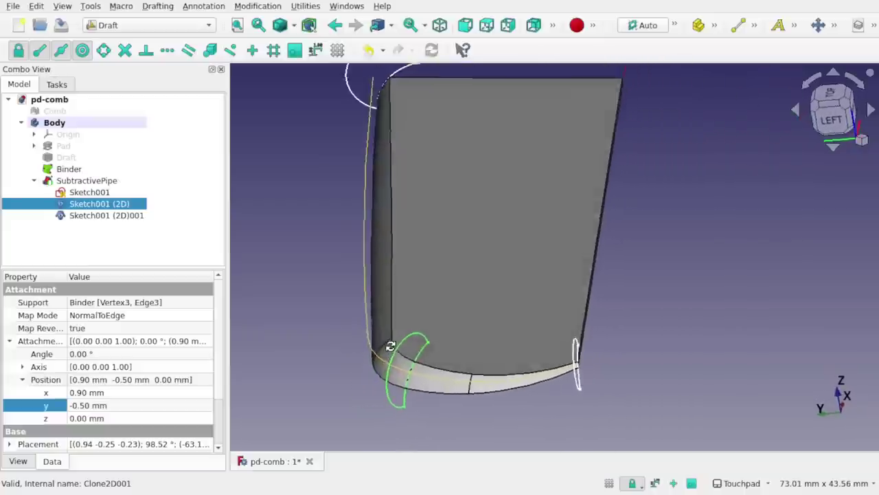
middle_drag(390, 346, 443, 308)
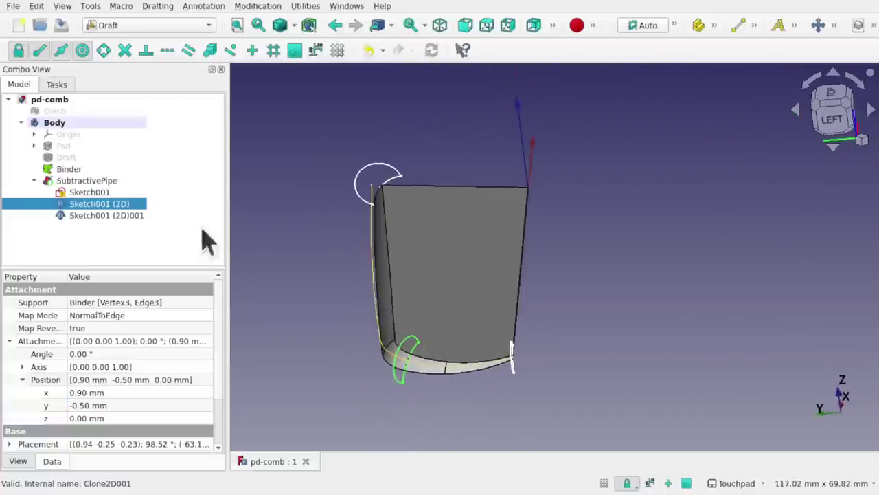
Step: Hide both Sketch001 clones, the Sketch001 profile and the Binder so only the finished body shows
click(116, 215)
key(space)
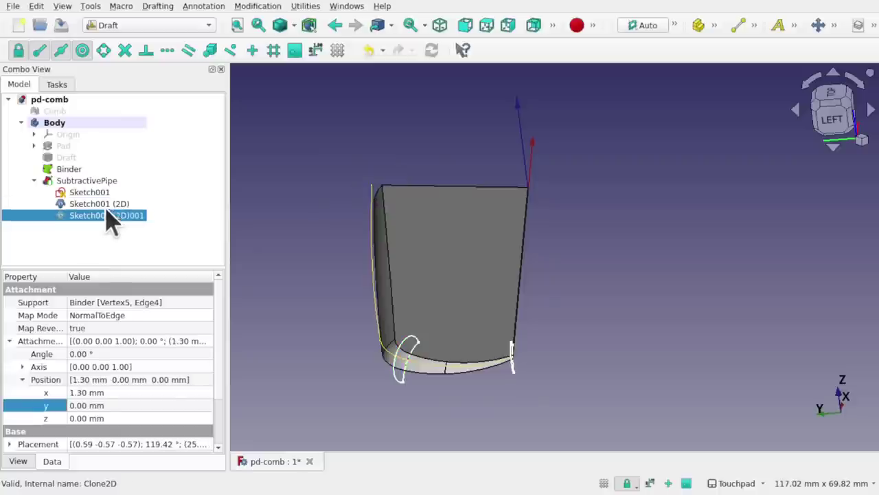
click(99, 203)
key(space)
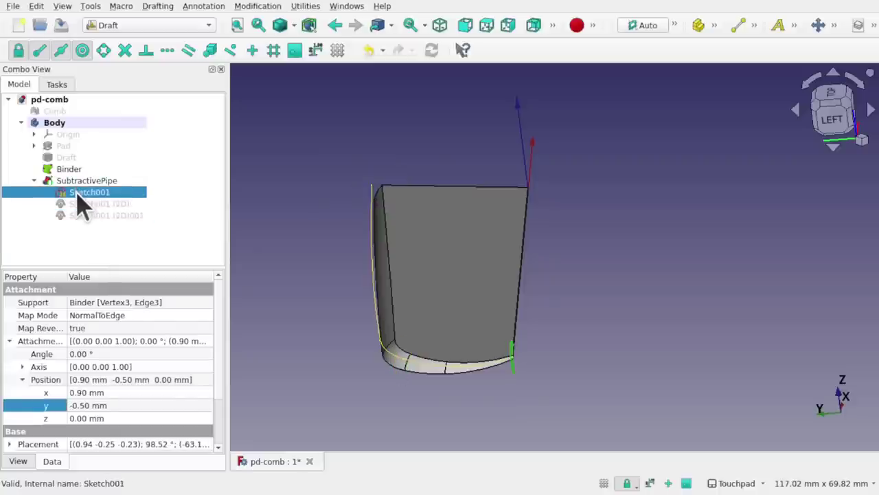
click(78, 194)
key(space)
click(60, 170)
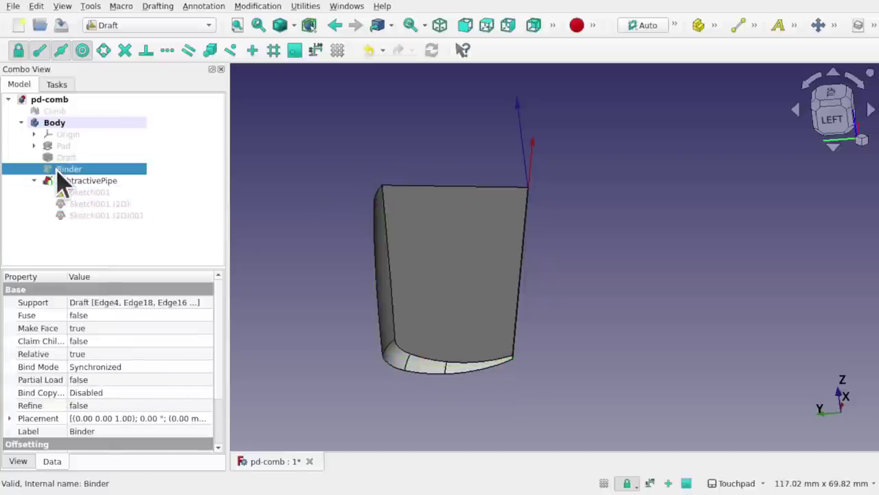
key(space)
Step: Switch to the Part Design workbench and bring the model tree back into view
alt+drag(482, 378, 404, 358)
click(110, 28)
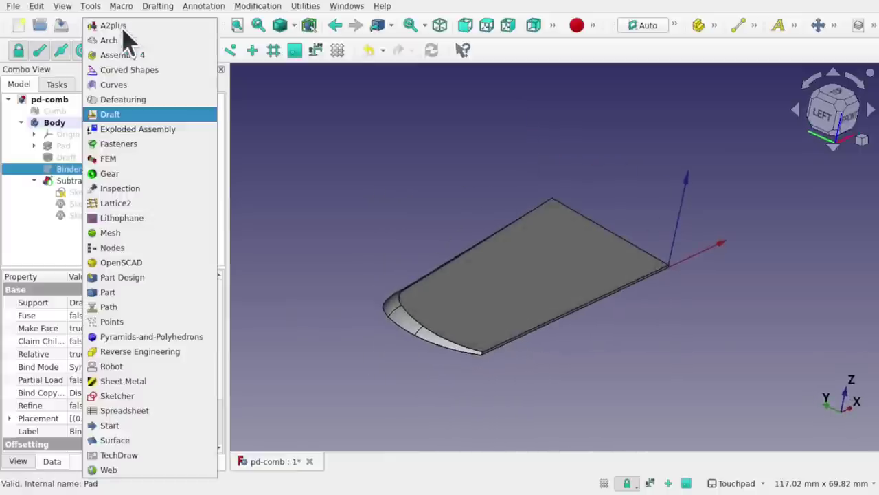
click(165, 278)
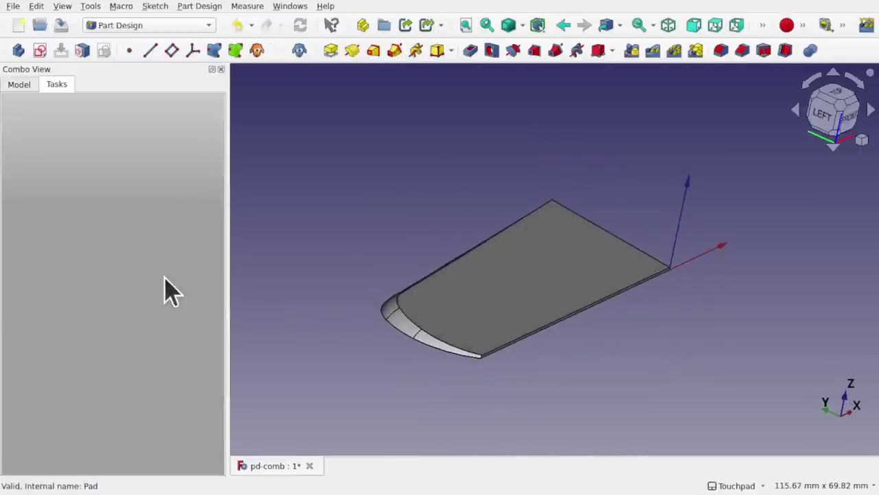
click(20, 83)
Step: Mirror the Pad, Draft and SubtractivePipe features together about the sketch's vertical axis
scroll(481, 357, up, 3)
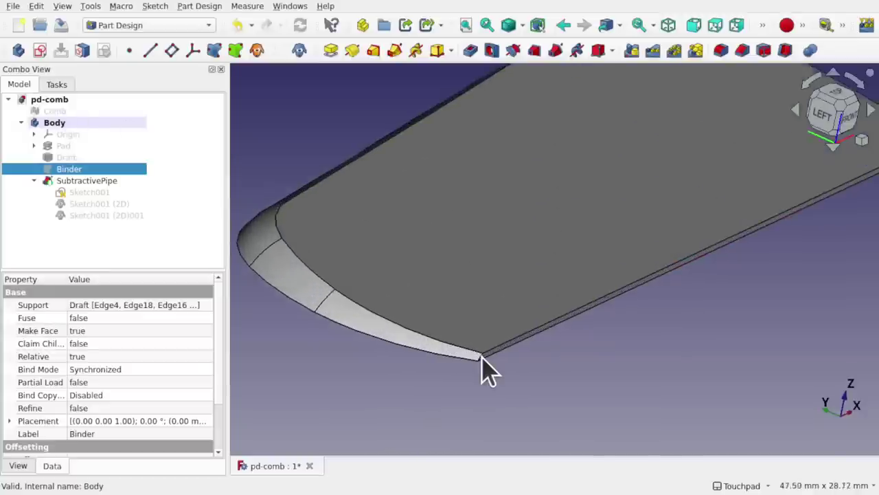
shift+drag(501, 297, 522, 348)
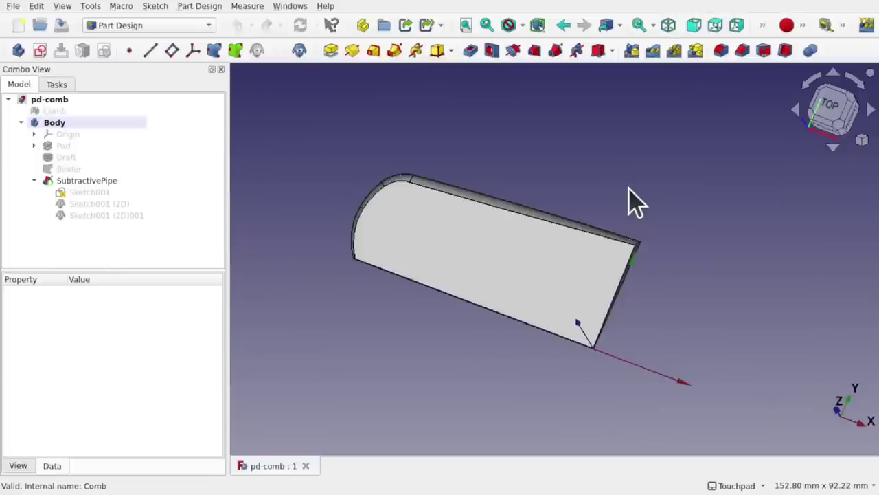
shift+drag(481, 296, 473, 253)
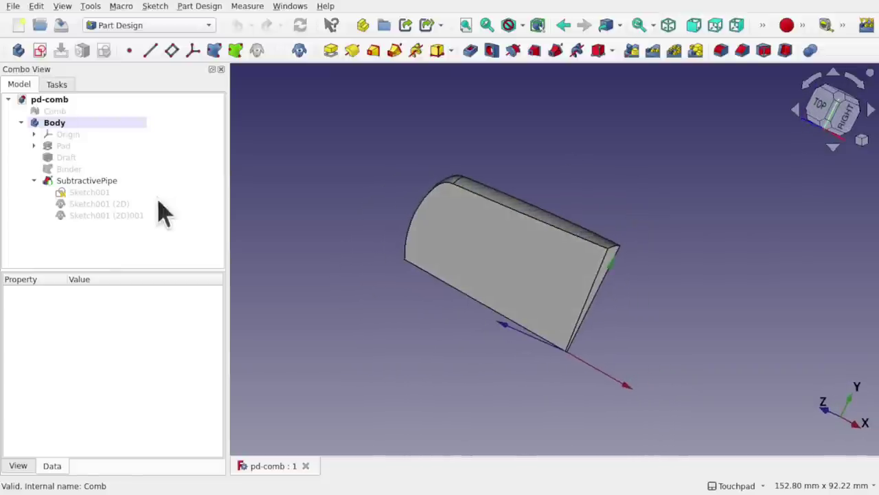
click(65, 146)
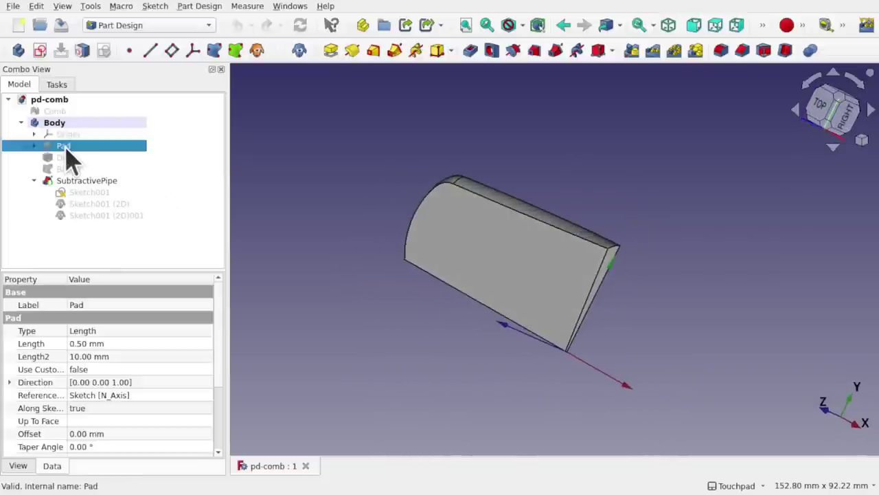
ctrl+click(75, 159)
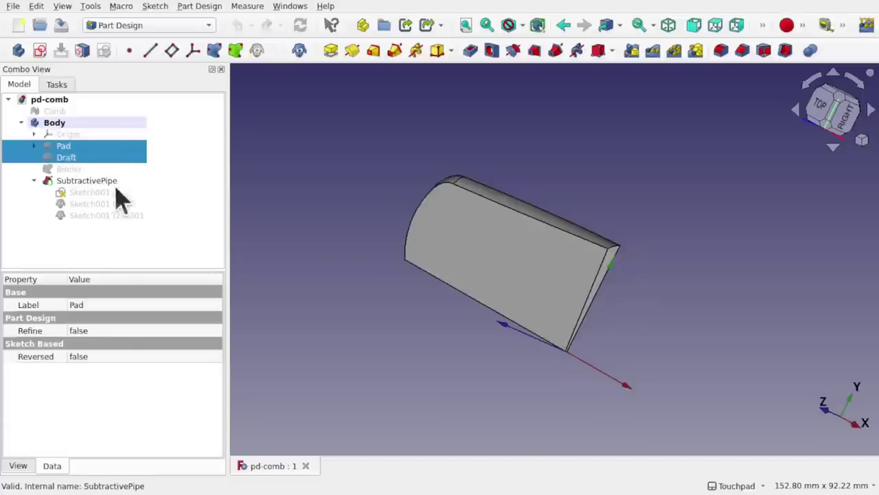
ctrl+click(86, 181)
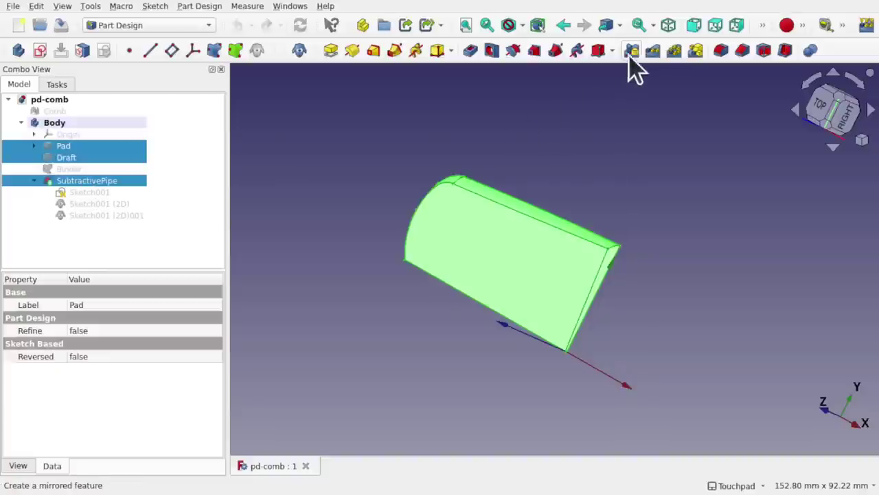
click(205, 8)
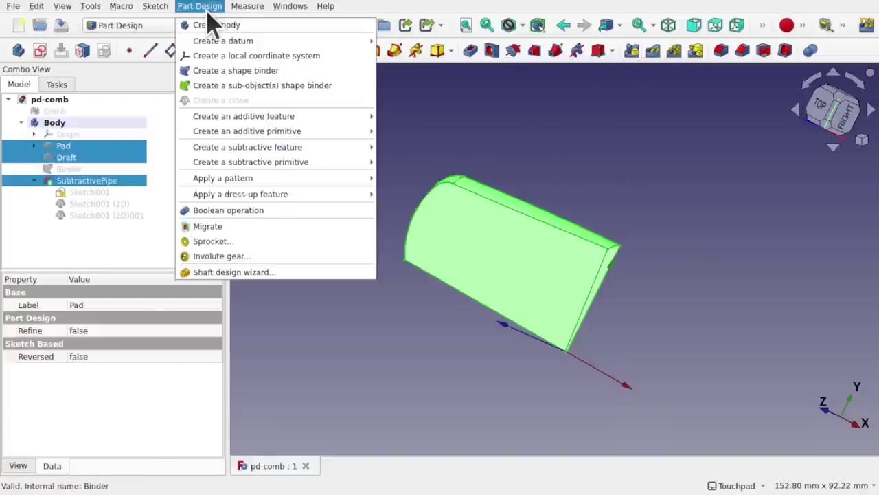
mouse_move(288, 178)
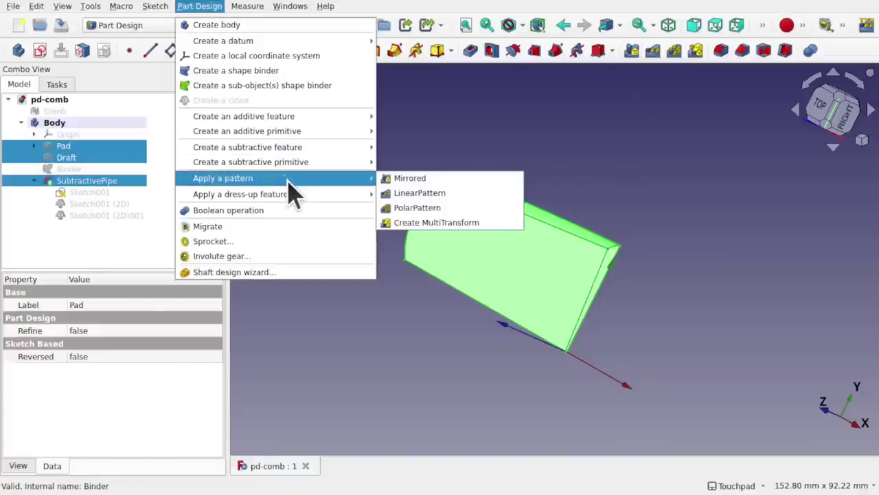
click(413, 178)
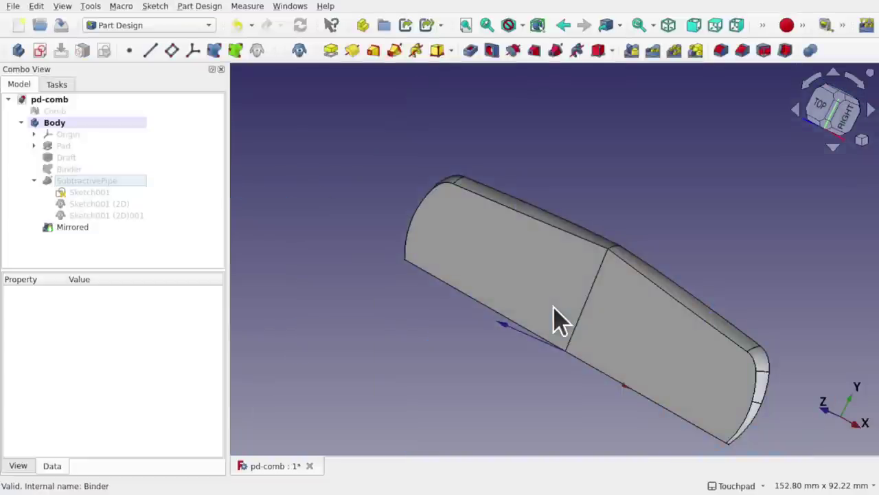
Step: Inspect the join between the mirrored halves and open the Pad's Sketch for editing
shift+drag(627, 245, 402, 205)
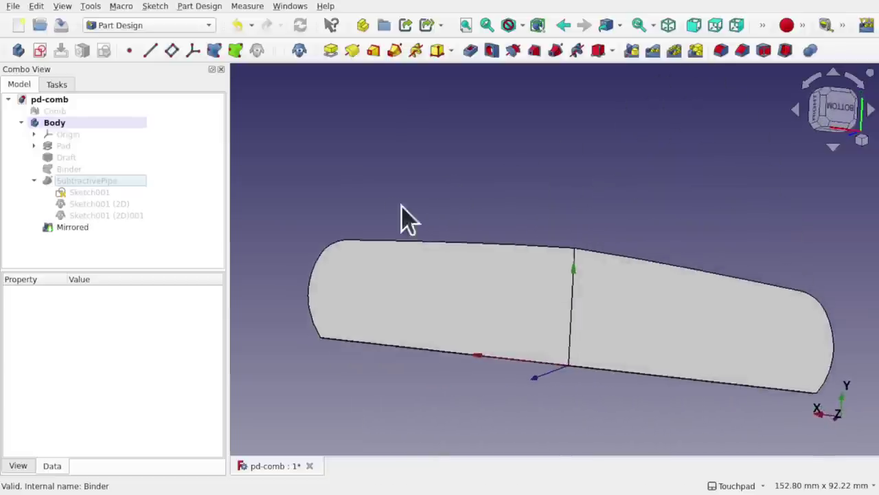
shift+drag(597, 277, 541, 295)
scroll(589, 281, up, 3)
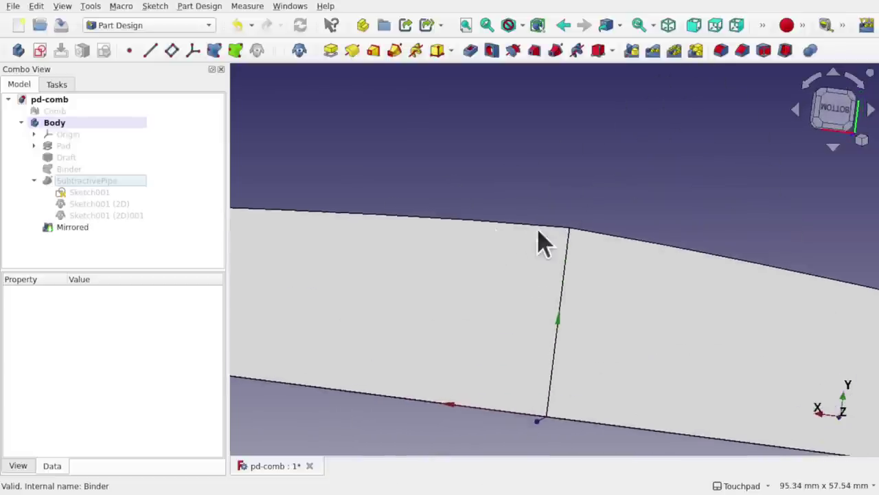
alt+drag(521, 259, 564, 276)
mouse_move(506, 263)
alt+mouse_down()
mouse_move(592, 312)
mouse_move(561, 279)
mouse_move(492, 259)
alt+mouse_up()
middle_drag(492, 259, 437, 259)
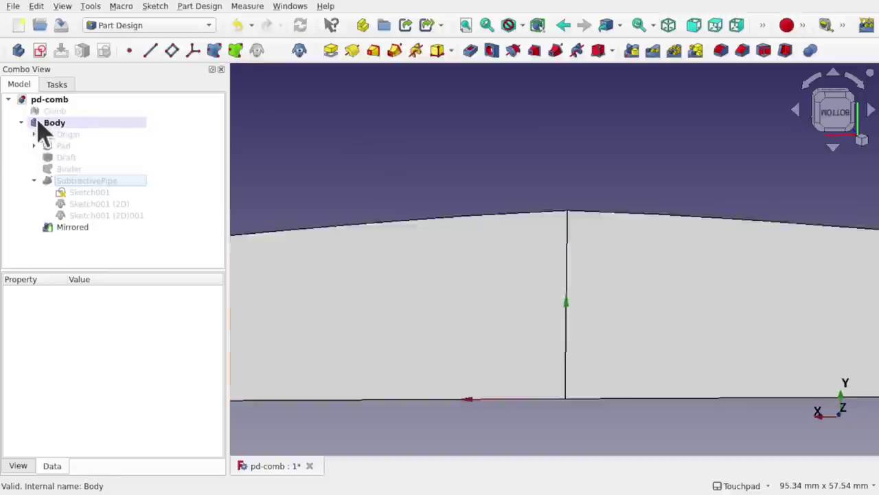
click(34, 146)
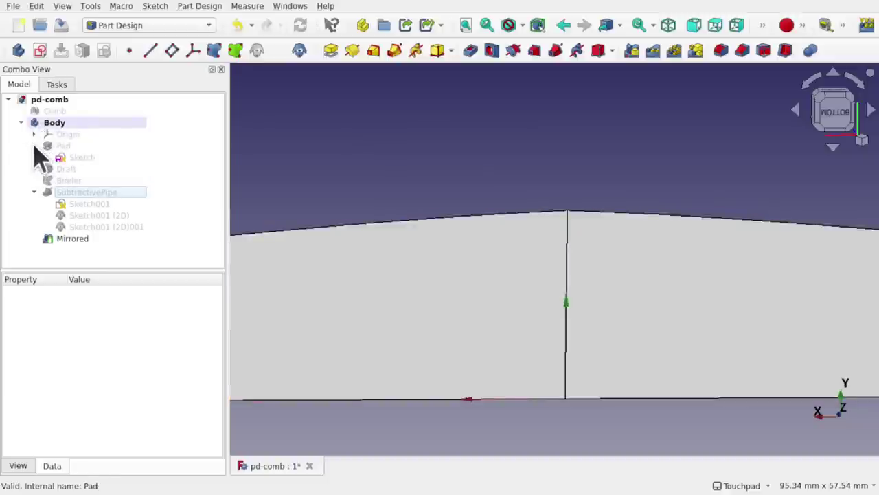
double_click(76, 158)
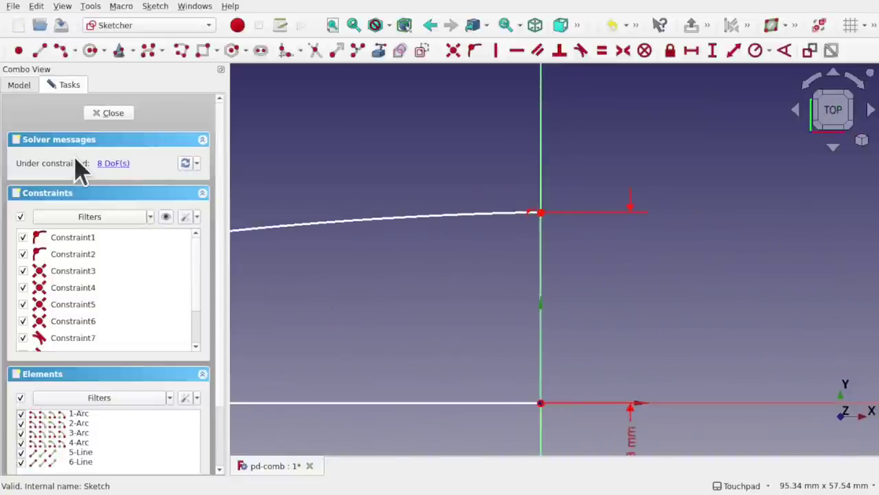
scroll(533, 295, down, 2)
scroll(535, 296, up, 1)
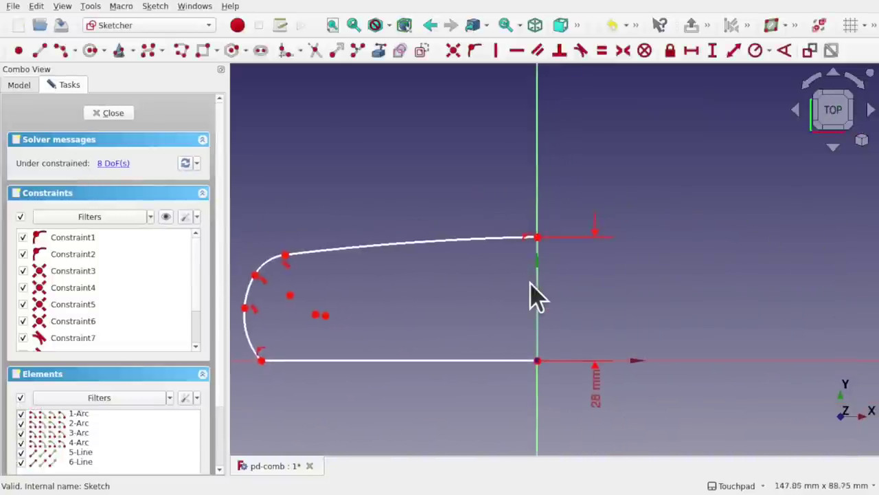
scroll(536, 296, up, 1)
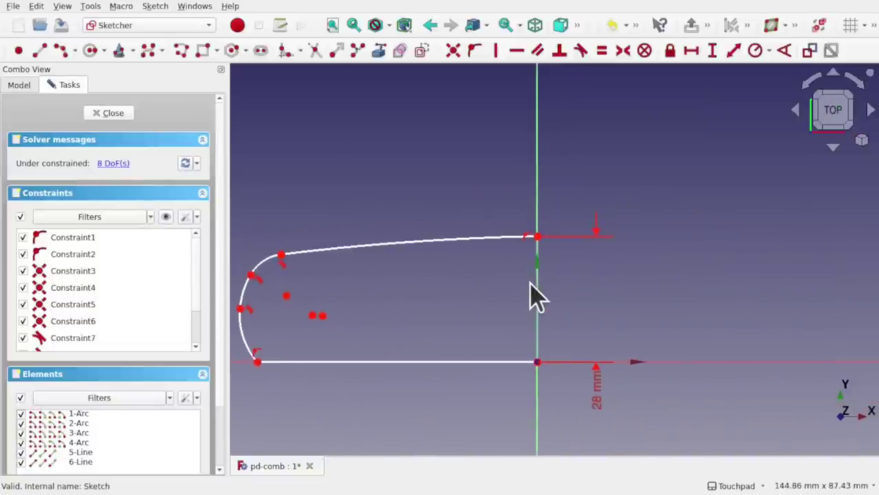
Step: Draw a horizontal line across the vertical axis just above the upper arc's end and convert it to construction geometry
click(40, 52)
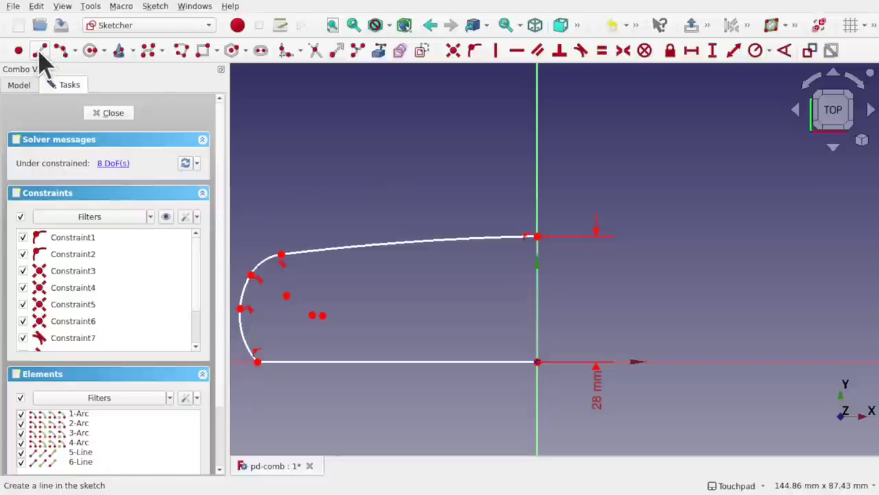
click(464, 230)
click(600, 230)
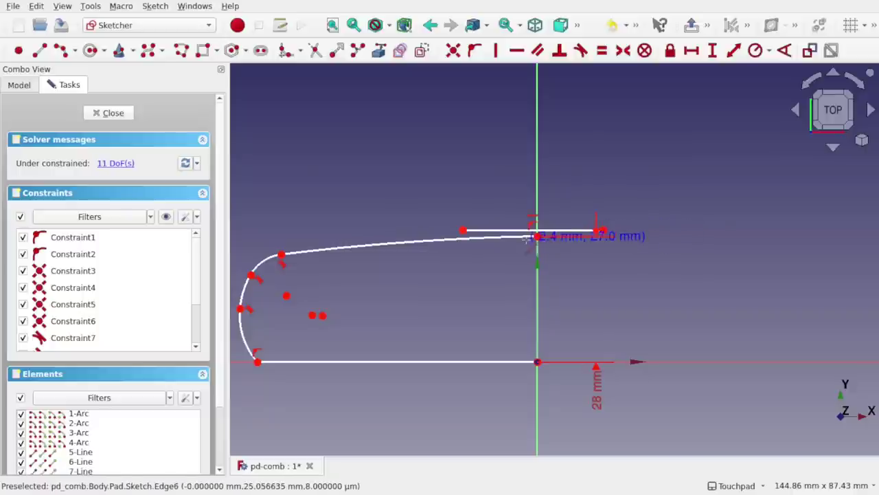
scroll(527, 237, up, 5)
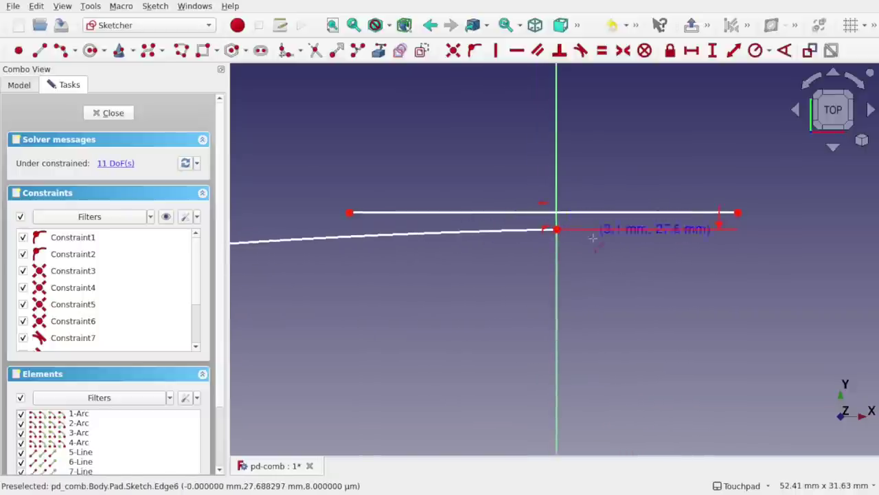
key(Escape)
click(610, 214)
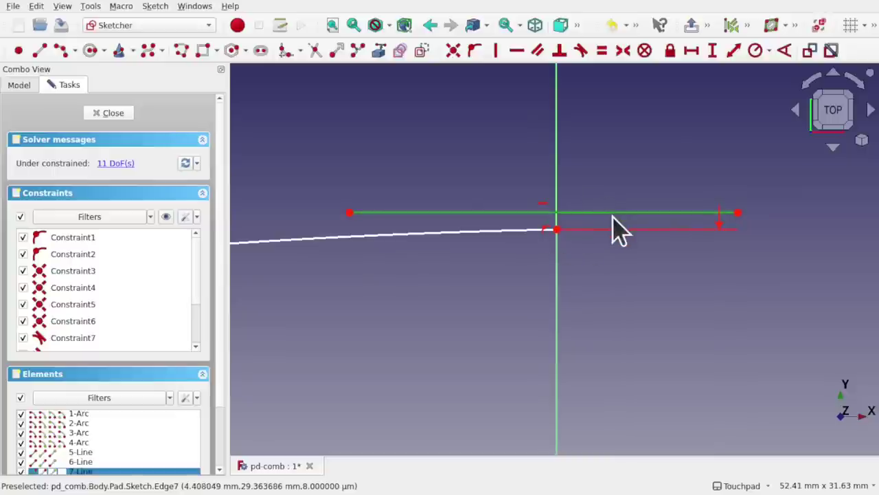
click(422, 53)
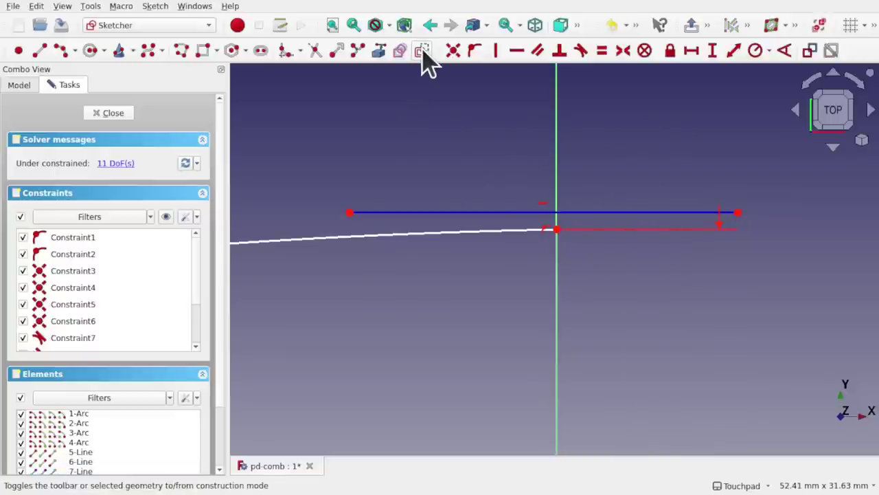
Step: Constrain the construction line's two end points symmetric about the vertical axis
click(350, 213)
click(737, 212)
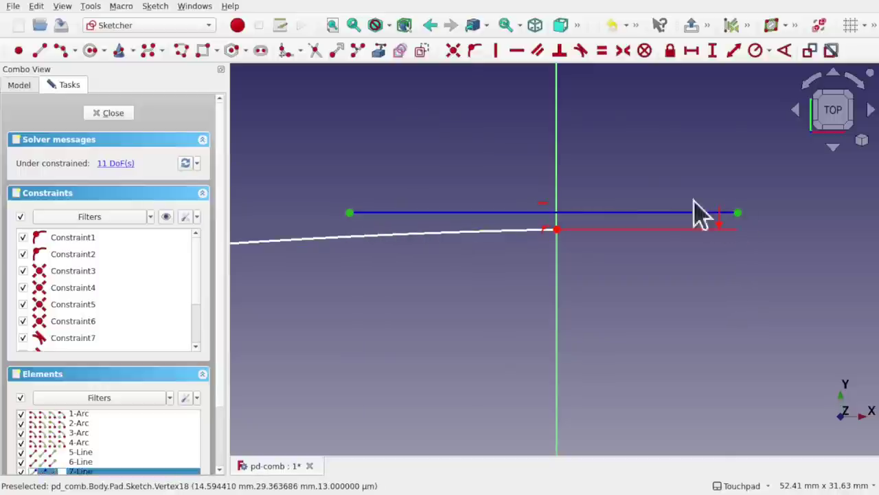
click(556, 173)
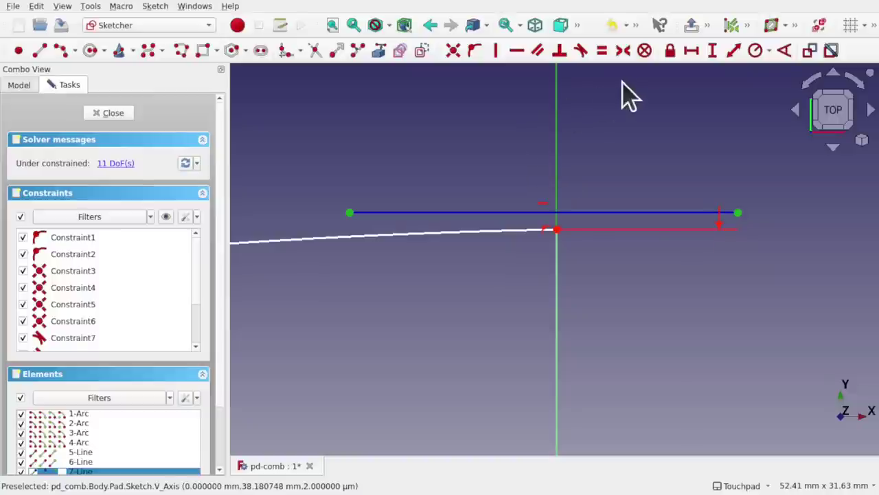
click(623, 51)
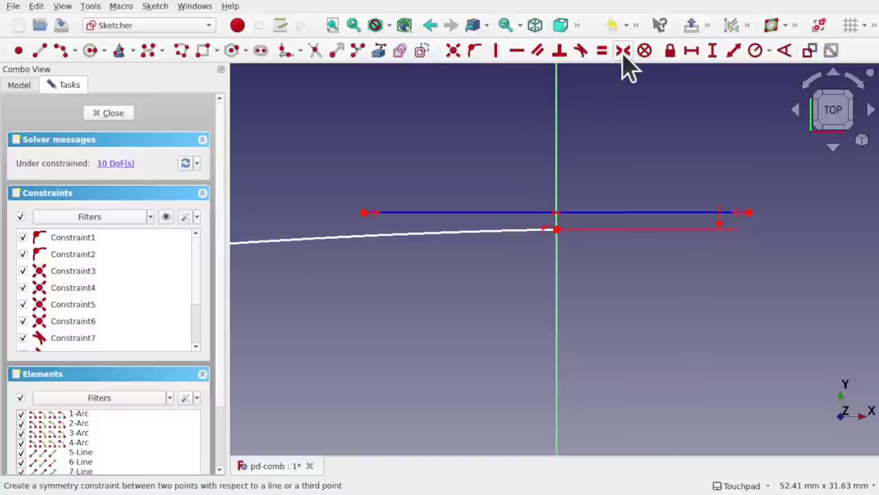
Step: Constrain the upper arc's end point on the vertical axis to lie on the construction line
click(579, 213)
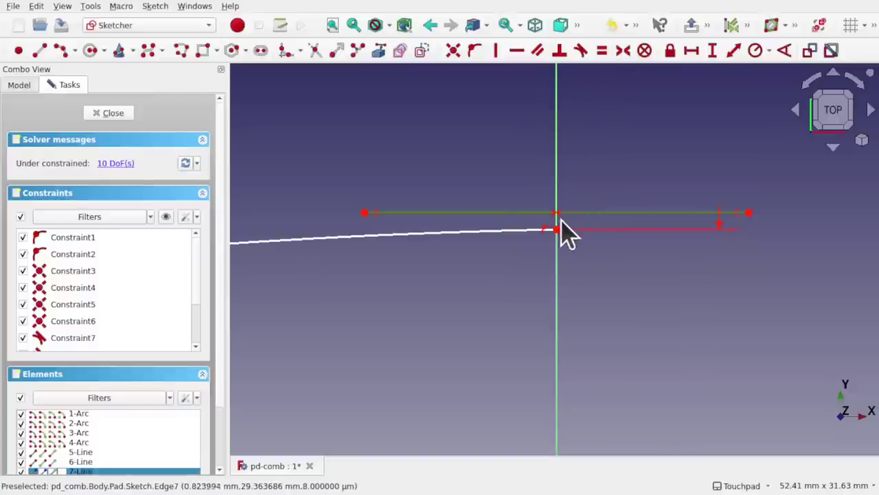
click(557, 230)
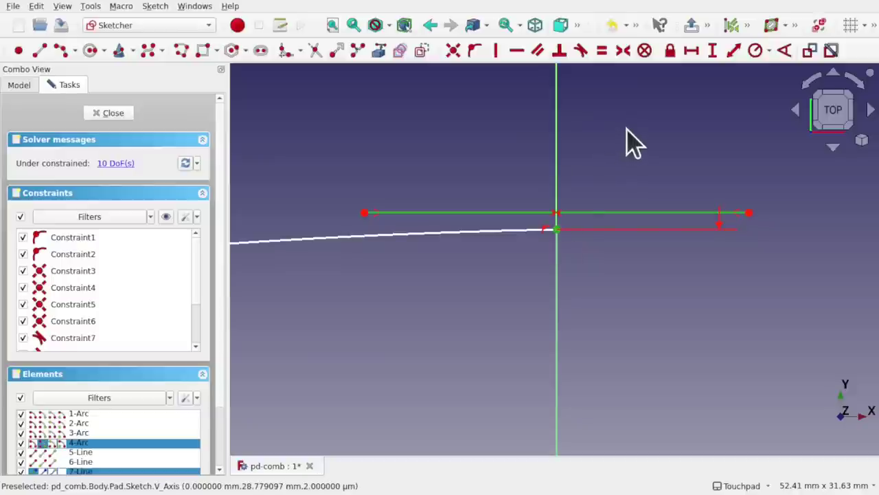
click(475, 51)
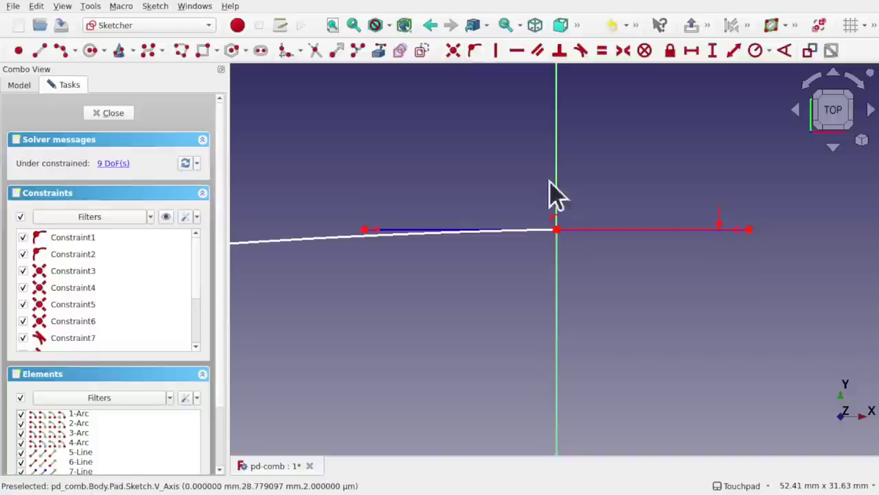
Step: Make the upper arc tangent to the construction line and close the sketch
click(407, 231)
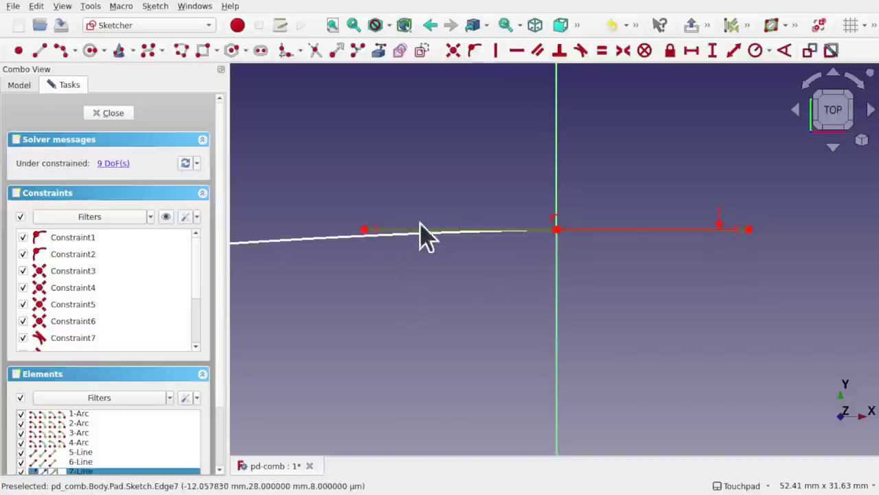
click(319, 239)
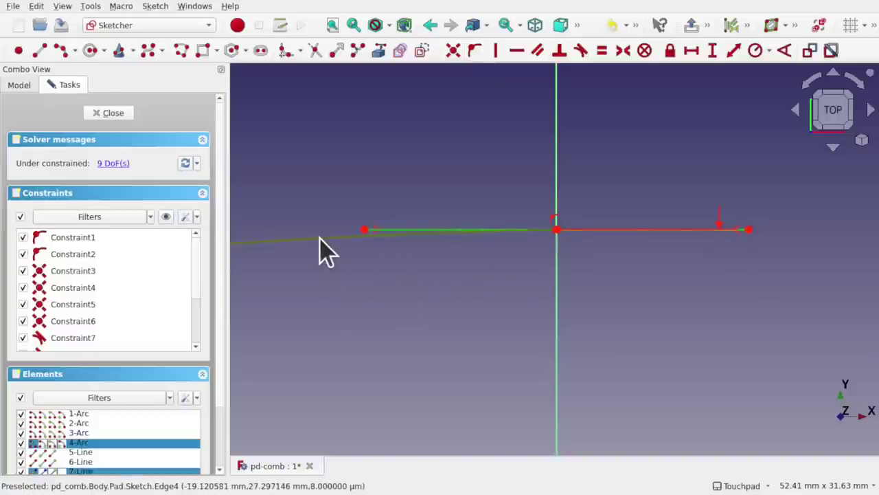
click(581, 54)
click(450, 283)
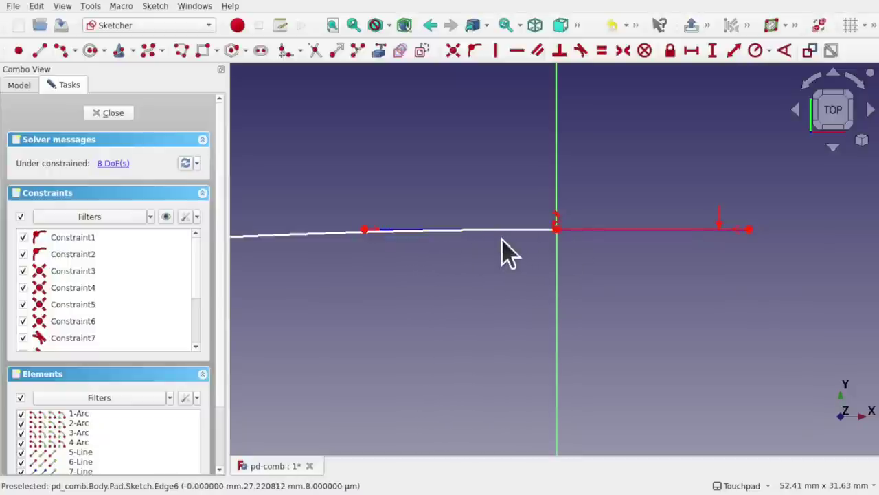
scroll(414, 271, down, 3)
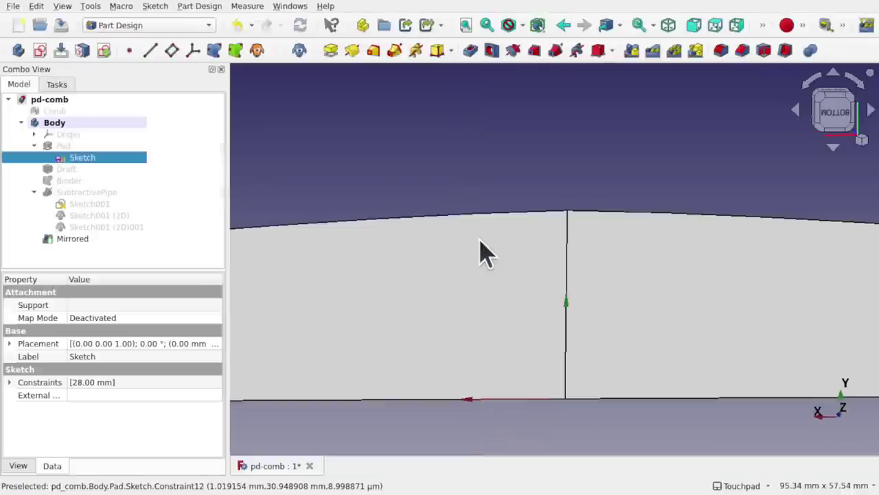
Step: Set the Mirrored feature's Refine property to true to remove the seam between the two halves
scroll(565, 252, down, 4)
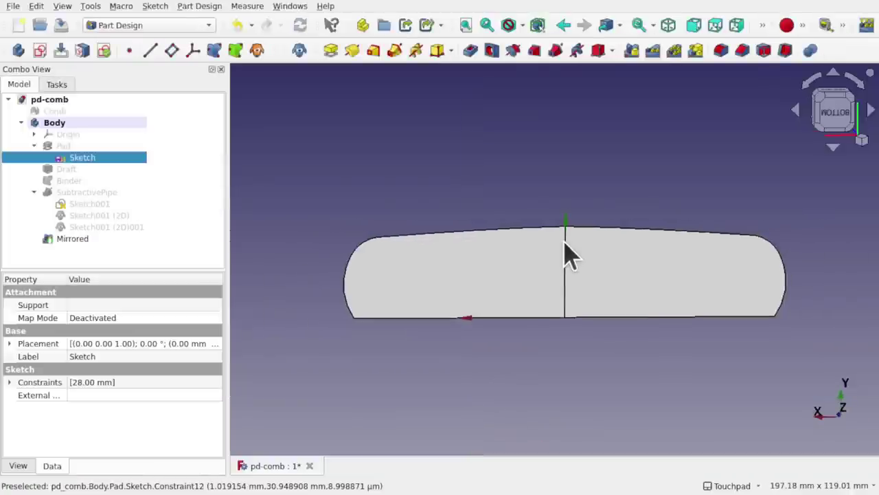
shift+drag(550, 237, 500, 178)
scroll(574, 231, up, 12)
click(74, 238)
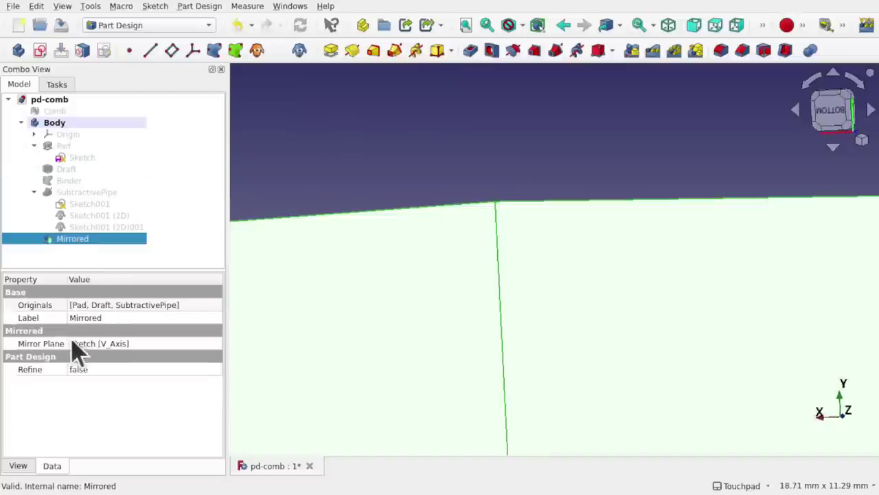
click(97, 371)
click(96, 371)
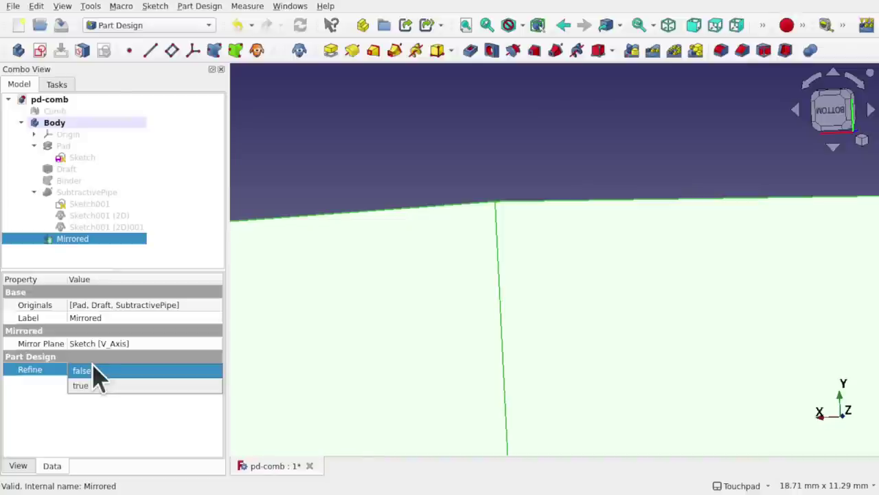
click(100, 386)
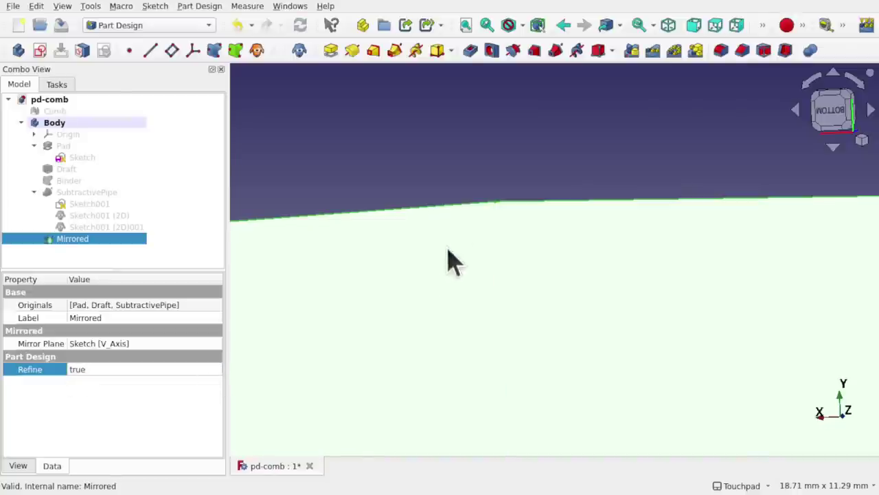
Step: Examine the Mirrored body's long rounded edge where the two halves meet at the symmetry plane
scroll(467, 271, down, 4)
scroll(467, 271, down, 5)
scroll(467, 271, up, 5)
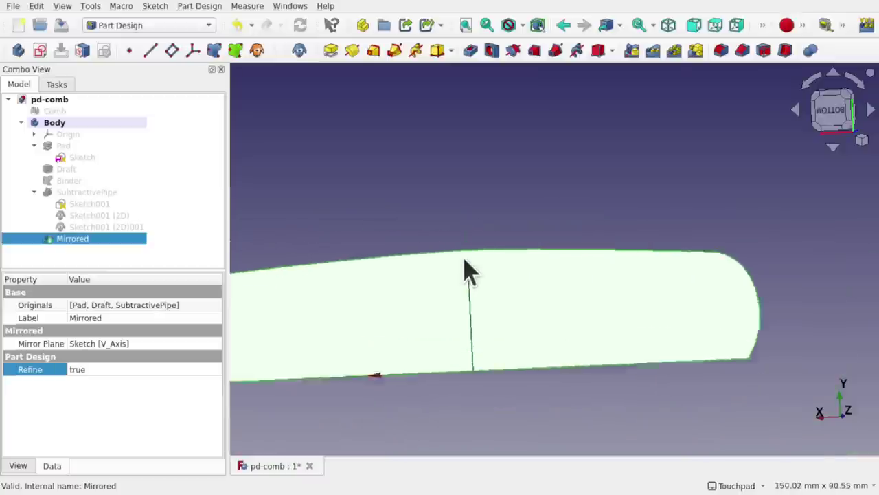
shift+drag(484, 263, 449, 248)
click(449, 210)
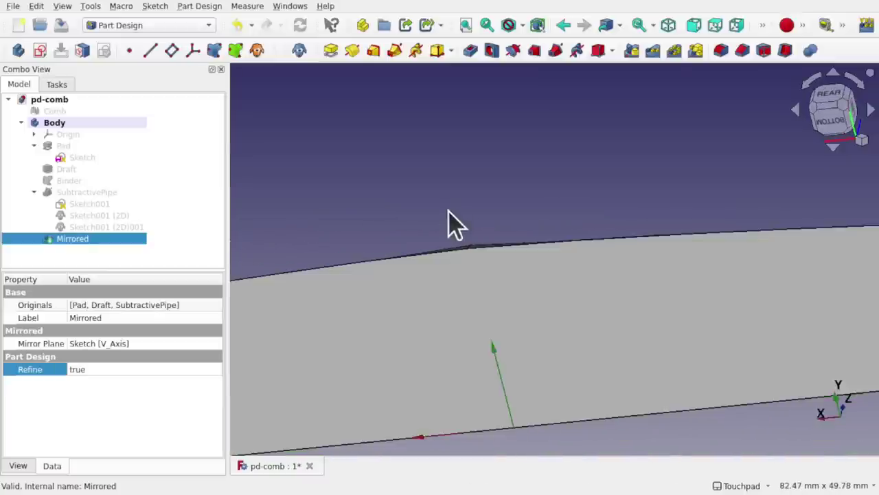
shift+drag(450, 210, 534, 347)
shift+drag(501, 153, 546, 260)
middle_drag(550, 275, 514, 309)
middle_drag(515, 258, 519, 291)
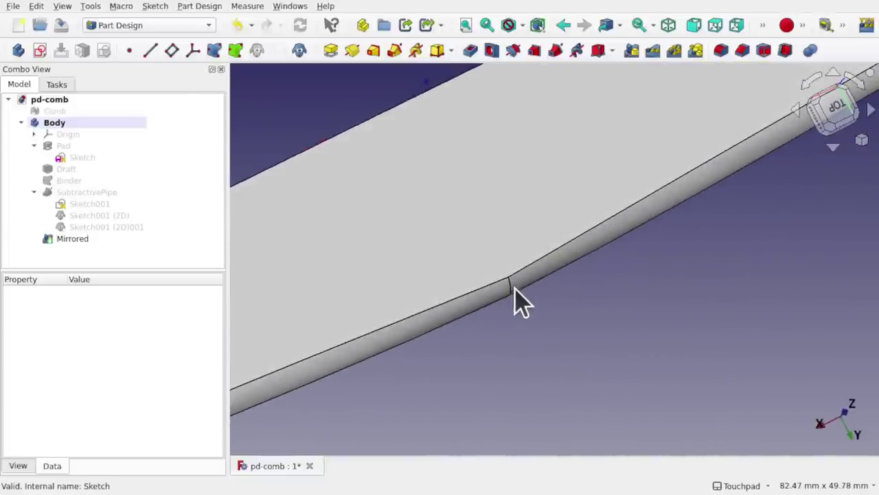
Step: Show the profile clone Sketch001 (2D)001 and set its attachment offset angle to -12°
click(100, 227)
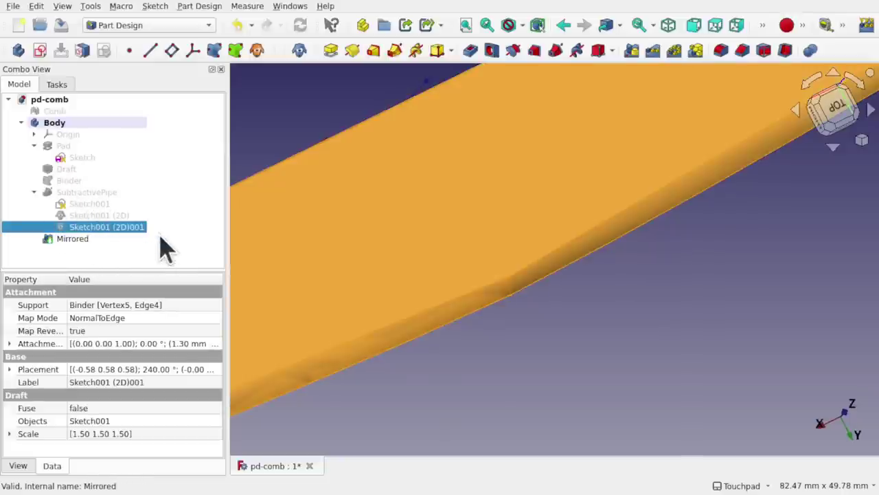
click(465, 349)
mouse_move(522, 331)
shift+mouse_down()
mouse_move(638, 291)
mouse_move(619, 290)
shift+mouse_up()
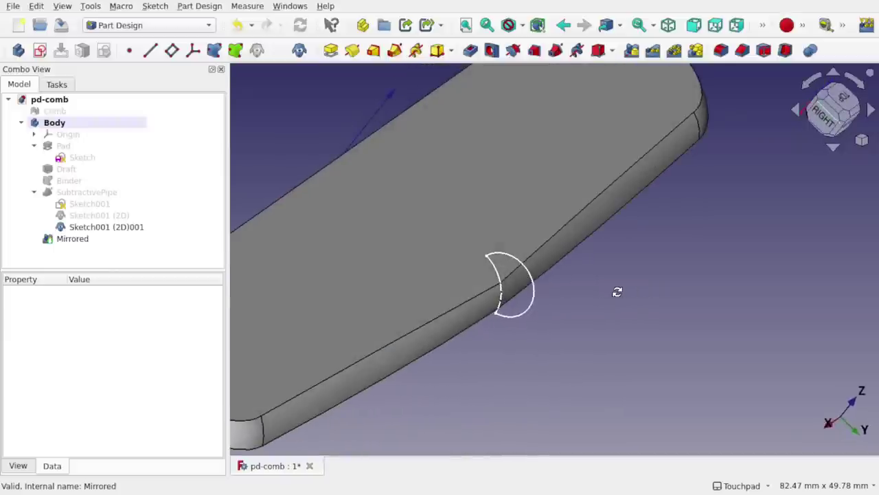
click(124, 233)
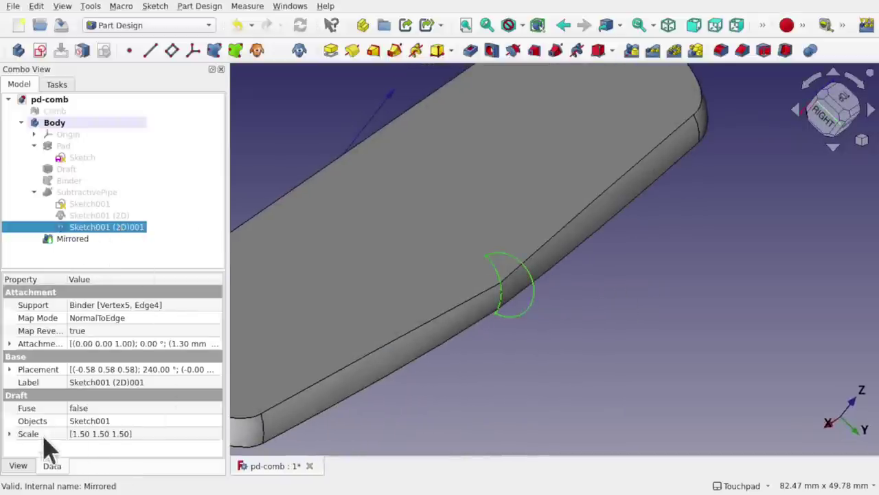
click(9, 343)
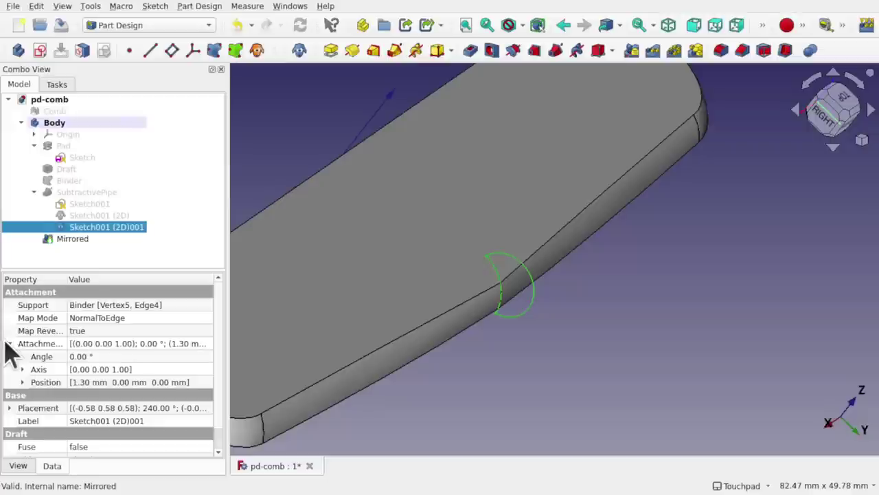
click(109, 356)
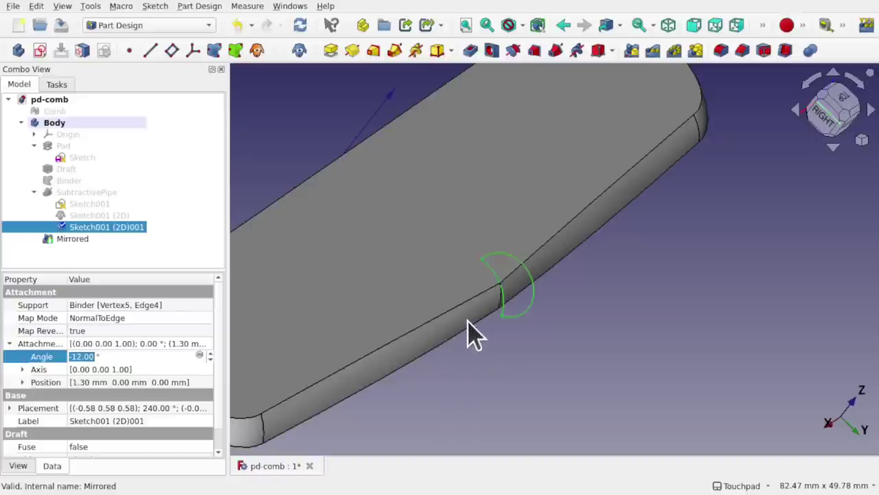
click(512, 302)
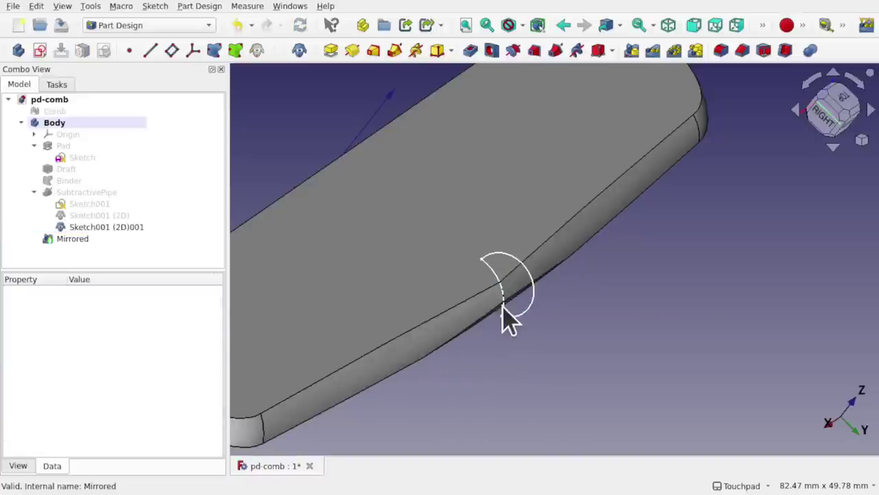
mouse_move(528, 304)
alt+mouse_down()
mouse_move(536, 254)
mouse_move(512, 267)
alt+mouse_up()
middle_drag(512, 268, 504, 300)
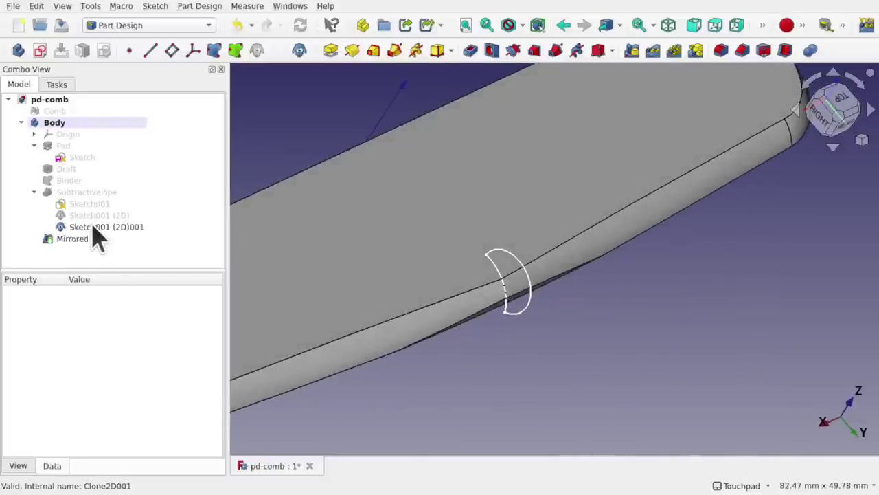
Step: Set the x position of the Sketch001 (2D)001 clone's attachment offset to 2.30 mm
click(97, 229)
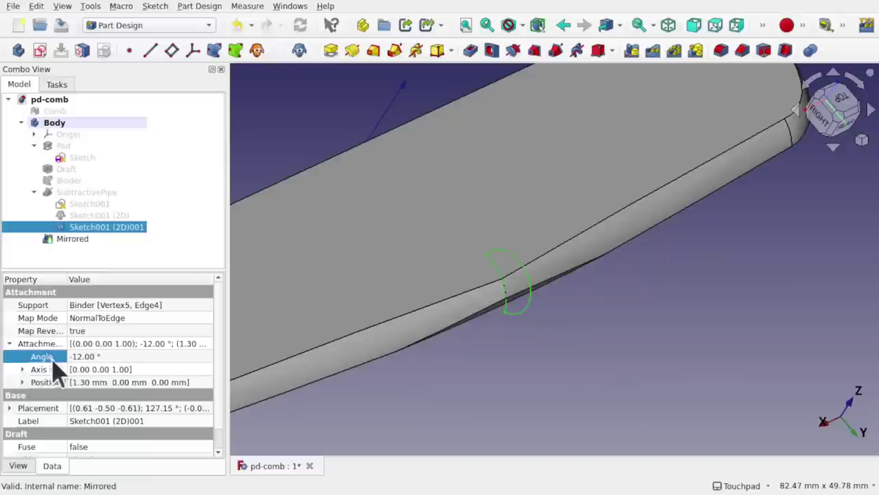
click(22, 383)
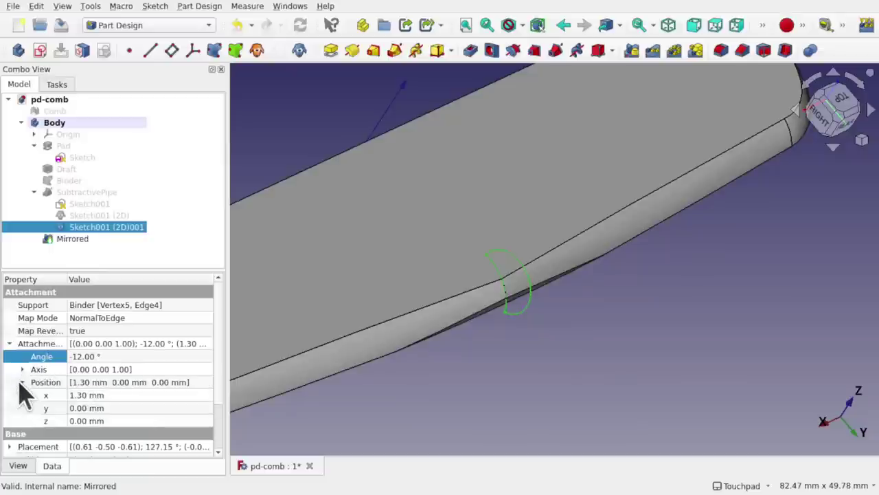
click(127, 395)
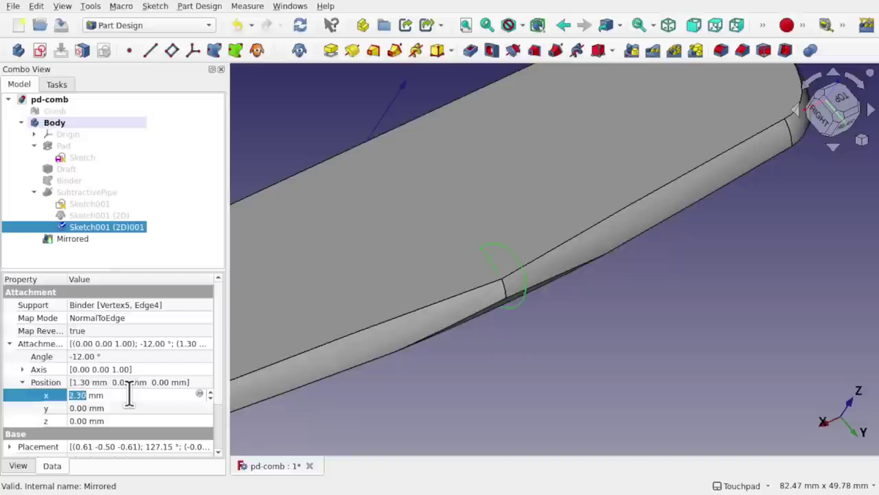
Step: Set the Sketch001 (2D)001 clone's attachment offset angle to -14° and hide the clone
click(121, 356)
alt+drag(547, 308, 385, 275)
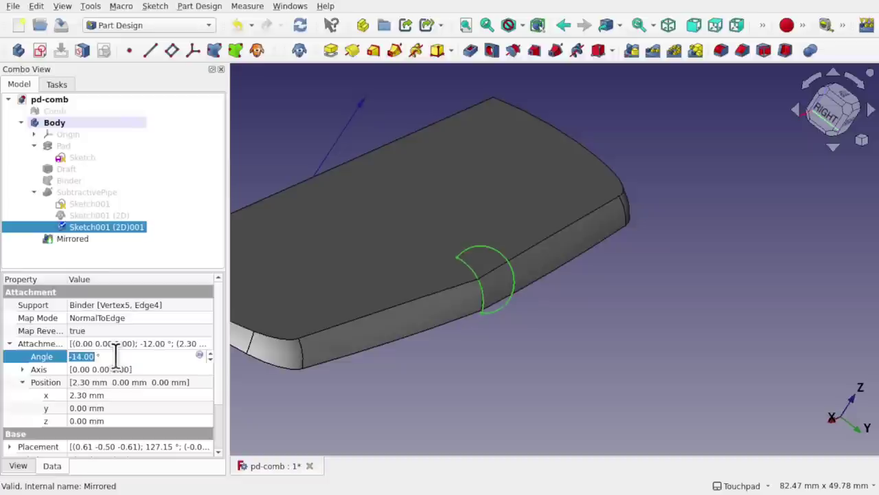
click(295, 390)
shift+drag(473, 264, 467, 340)
mouse_move(507, 305)
mouse_down()
mouse_move(480, 207)
mouse_move(481, 255)
mouse_move(496, 298)
mouse_move(512, 288)
mouse_up()
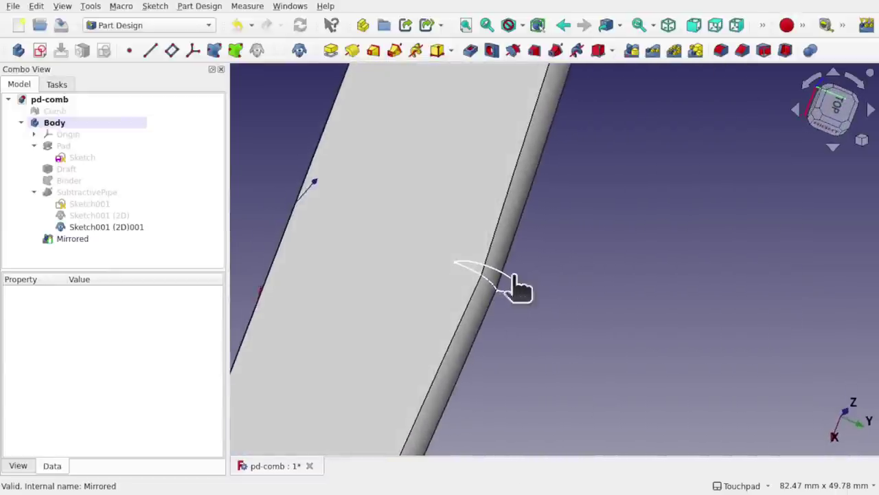
click(512, 282)
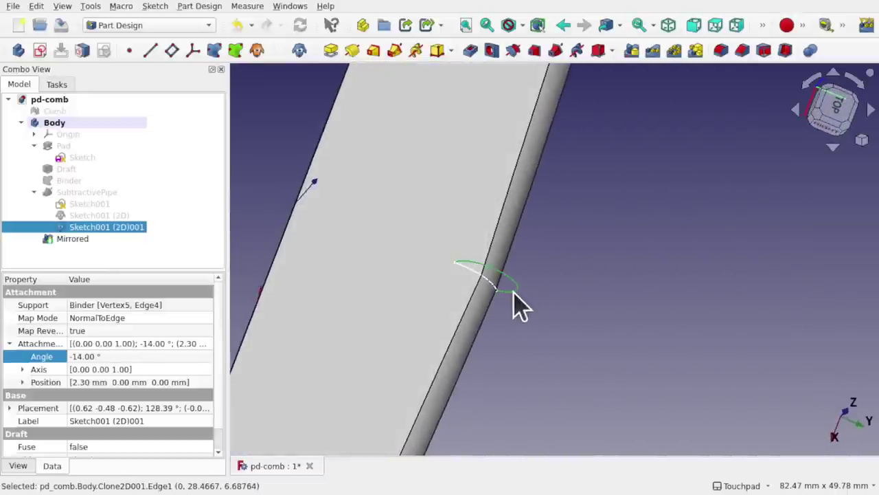
key(space)
drag(513, 291, 495, 238)
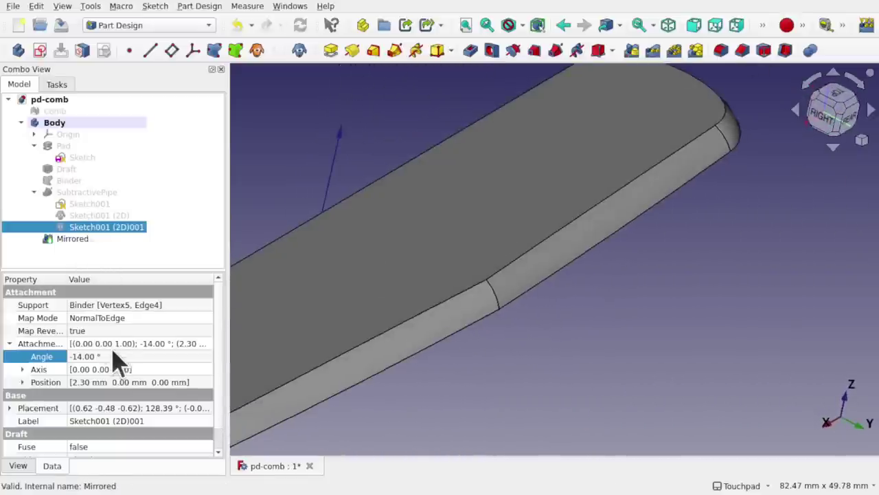
Step: Set the x position of the Sketch001 (2D)001 clone's attachment offset to 3.30 mm and check the seam
click(67, 357)
click(22, 383)
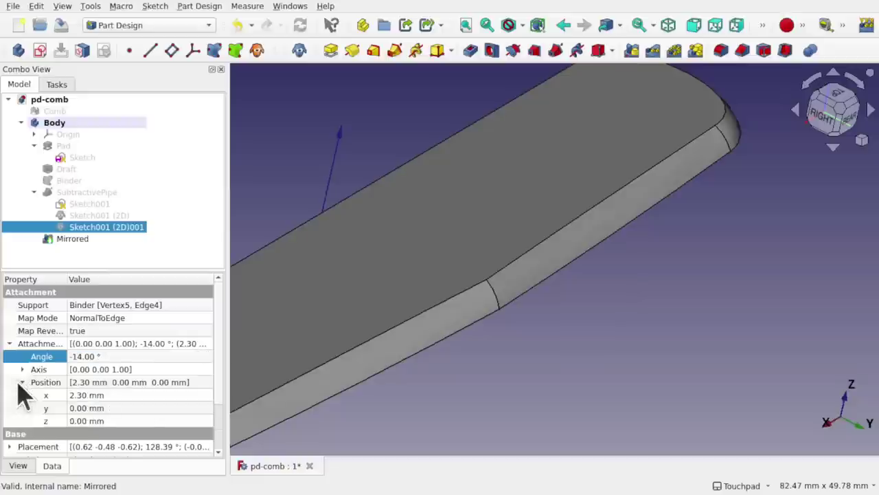
click(114, 395)
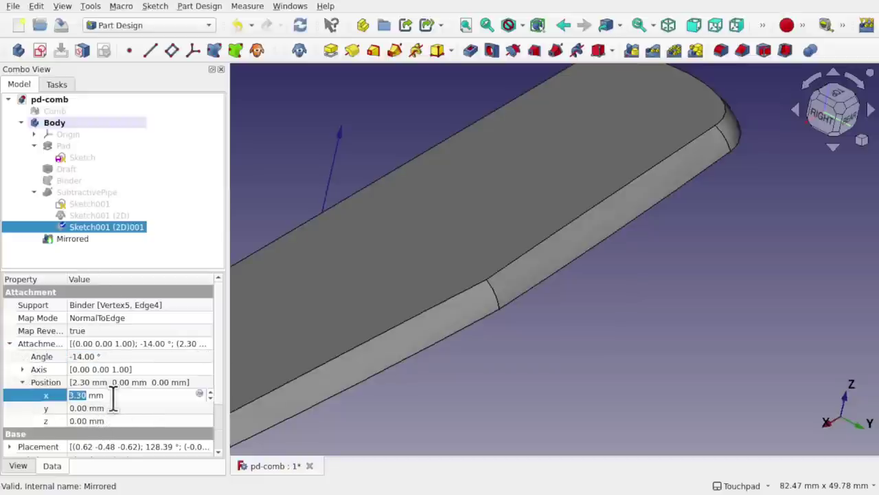
key(Return)
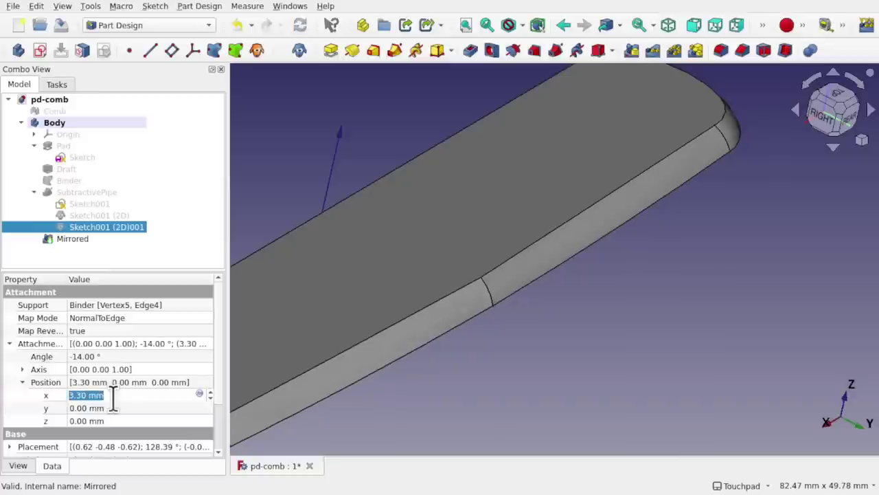
shift+drag(416, 274, 495, 339)
scroll(495, 338, down, 2)
scroll(494, 339, down, 3)
scroll(495, 339, up, 2)
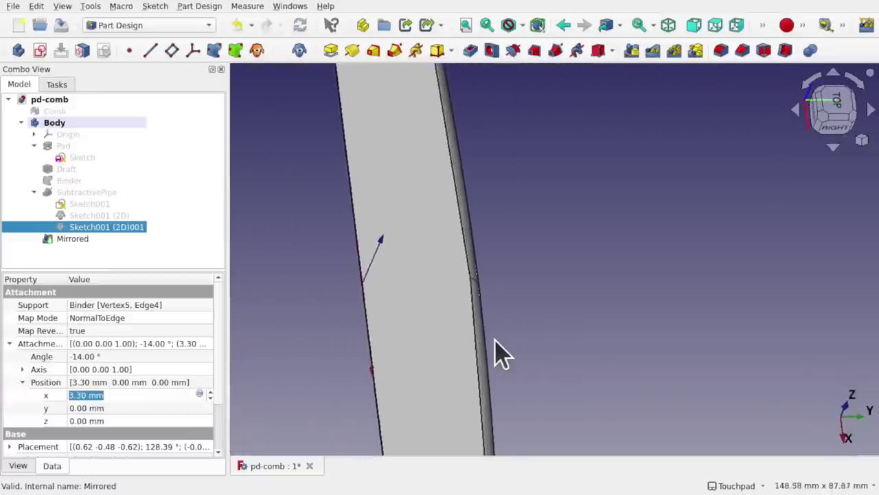
Step: Delete the Mirrored feature, leaving the half comb, and save the document
click(69, 241)
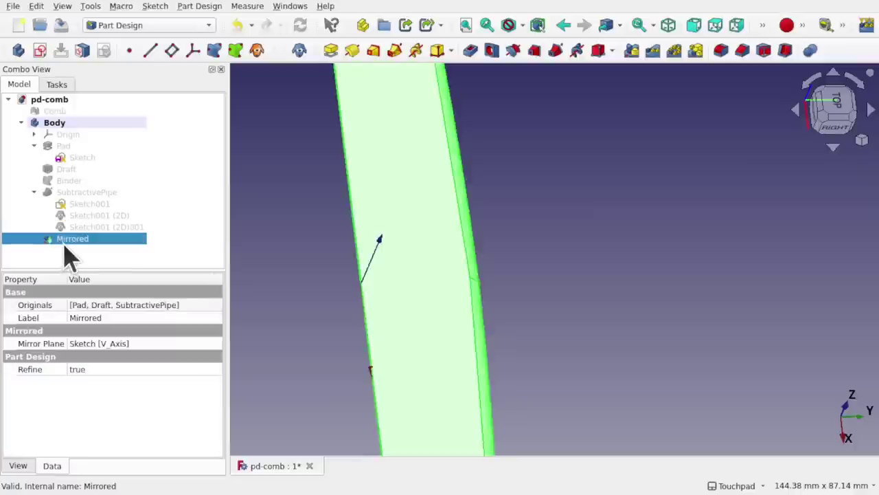
key(Delete)
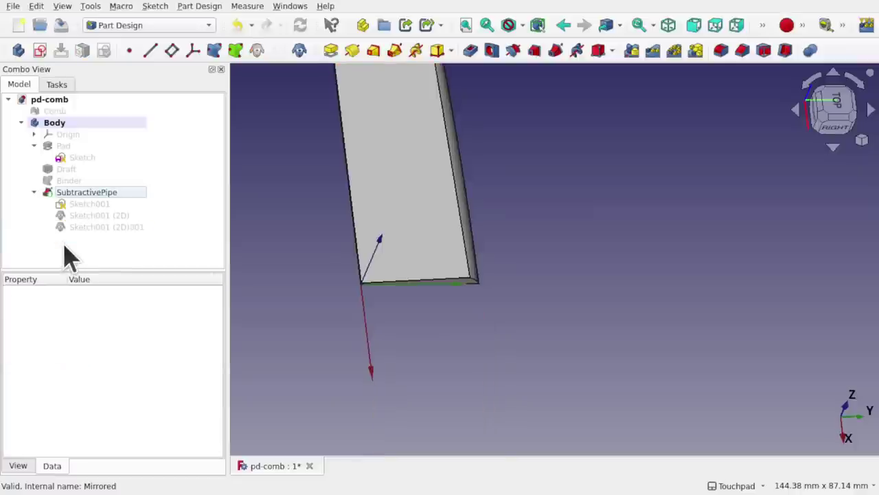
alt+drag(477, 276, 500, 233)
key(ctrl+s)
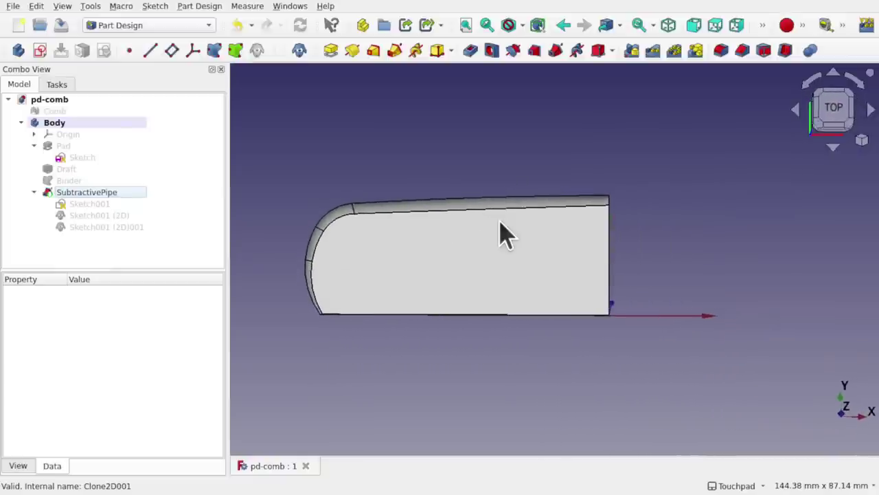
Step: Create a new sketch on the half comb's large flat top face
click(437, 281)
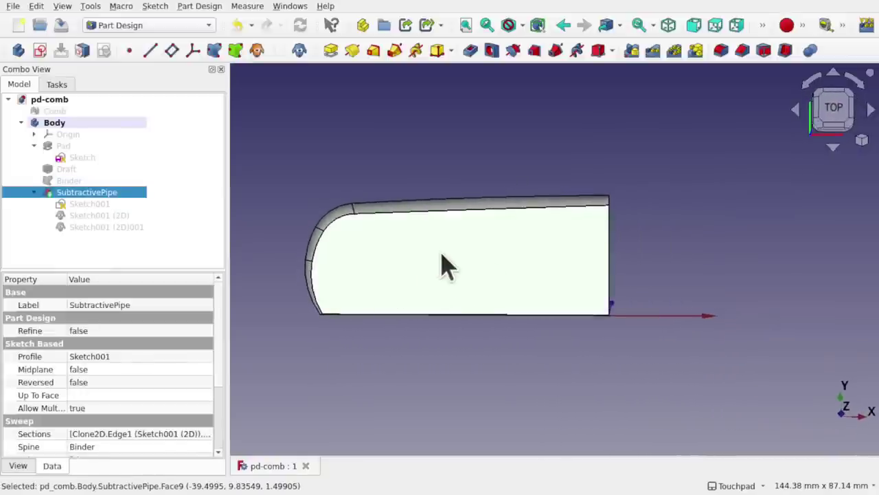
click(39, 53)
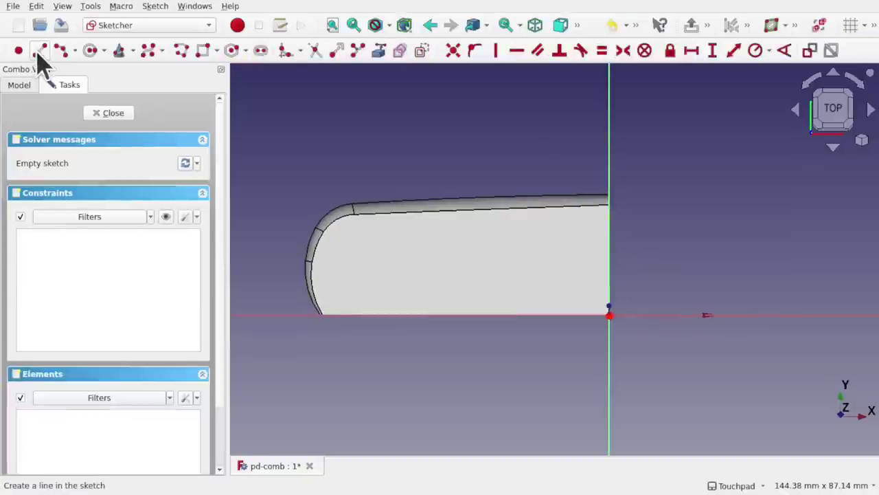
mouse_move(554, 277)
alt+mouse_down()
mouse_move(515, 261)
mouse_move(506, 247)
mouse_move(590, 303)
mouse_move(632, 284)
mouse_move(669, 252)
mouse_move(642, 245)
alt+mouse_up()
scroll(586, 289, up, 3)
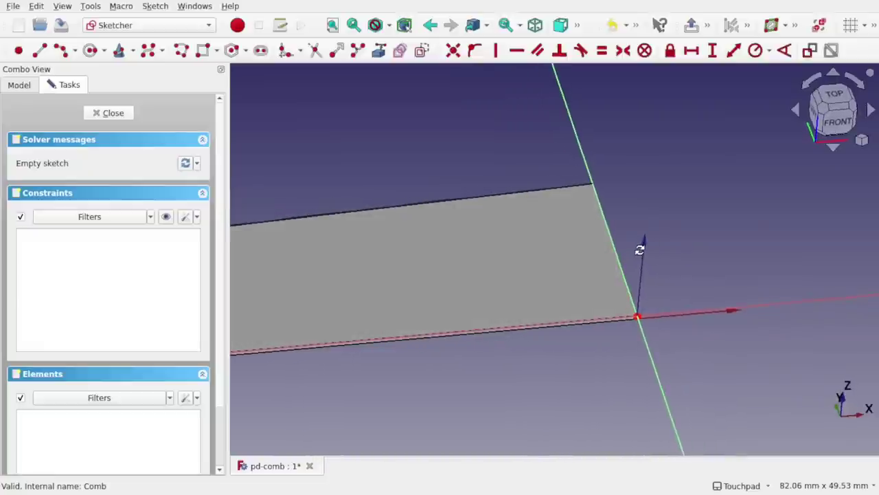
scroll(602, 294, down, 3)
scroll(601, 294, down, 1)
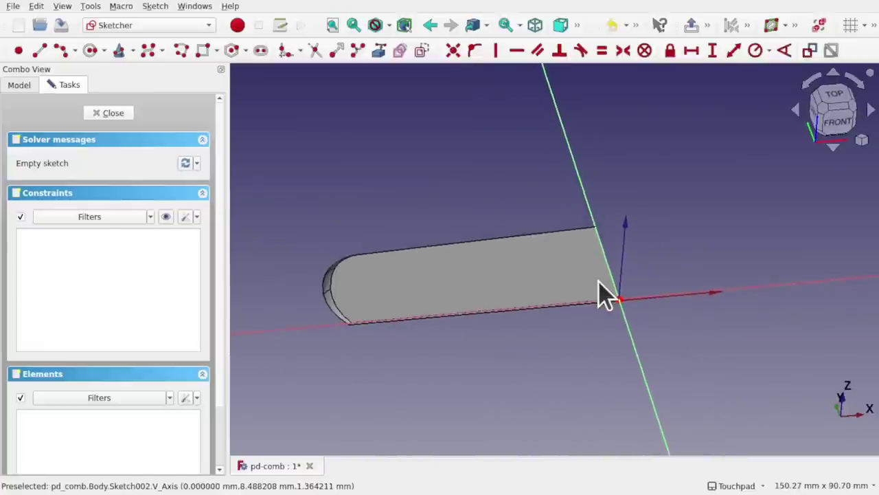
alt+drag(543, 289, 510, 324)
scroll(364, 307, up, 3)
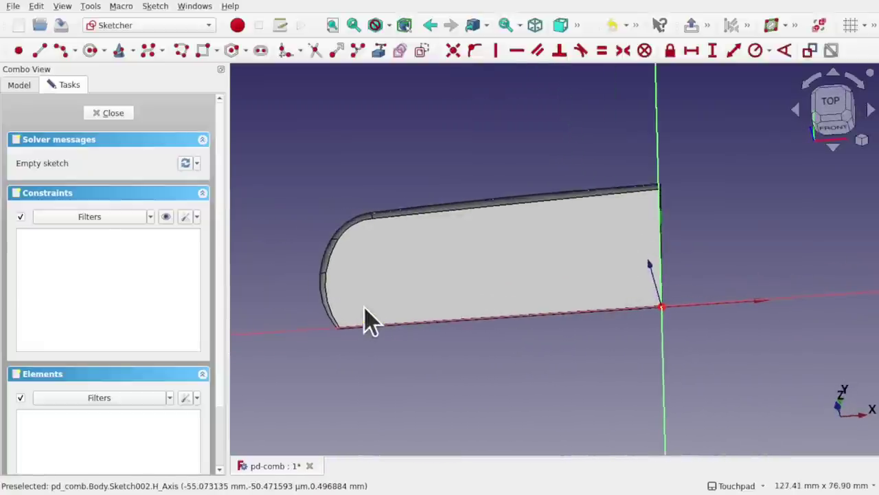
shift+drag(489, 275, 547, 239)
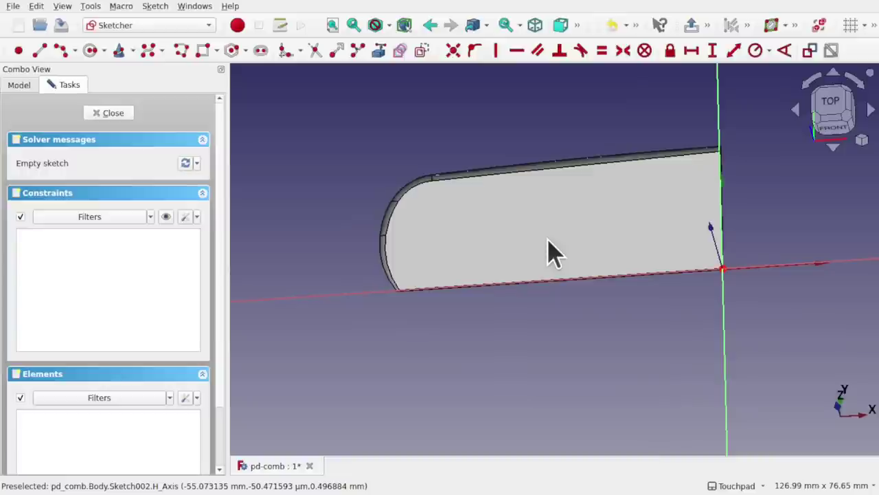
Step: Draw a narrow upright rectangle about 17 mm tall across the horizontal axis near the comb's rounded end, and widen it toward that end
click(203, 51)
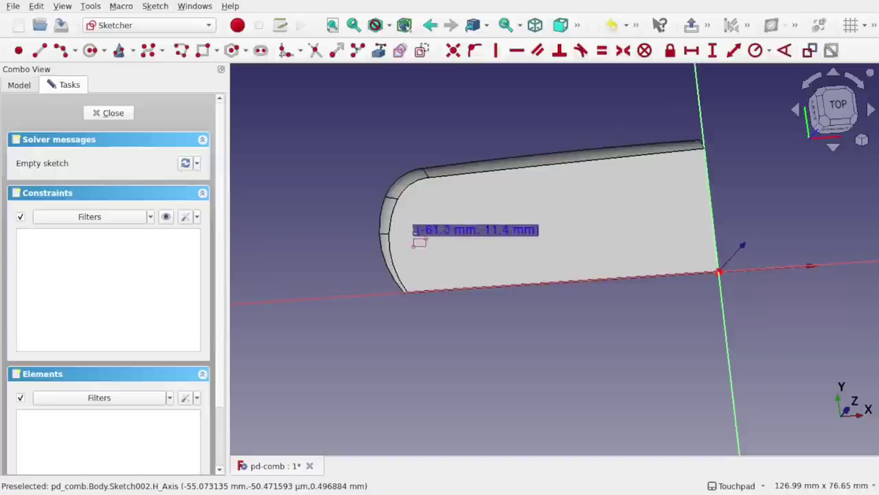
click(415, 292)
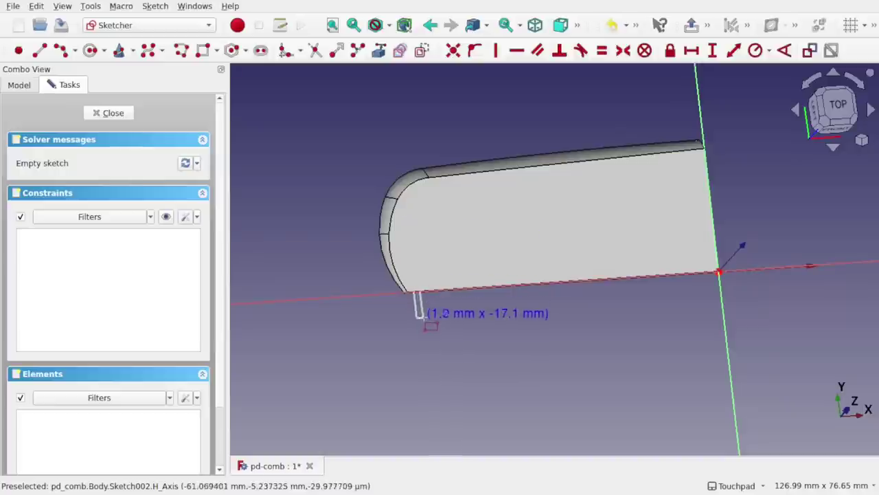
click(421, 321)
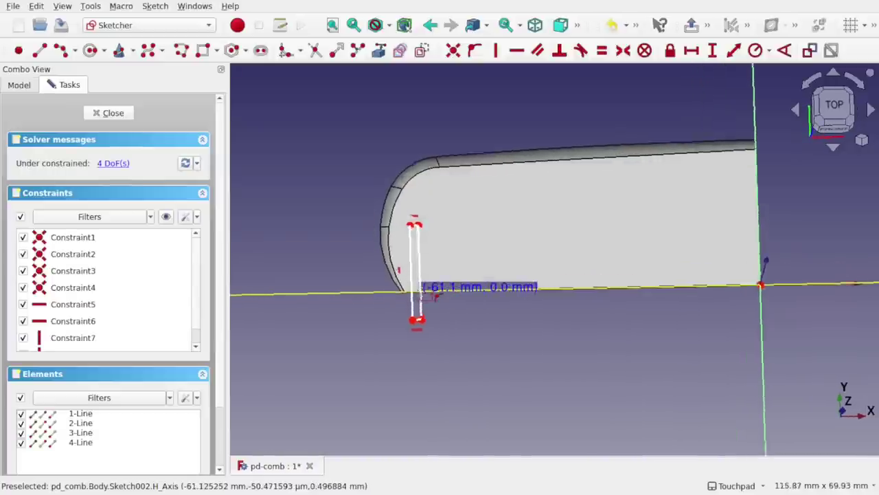
scroll(430, 294, up, 5)
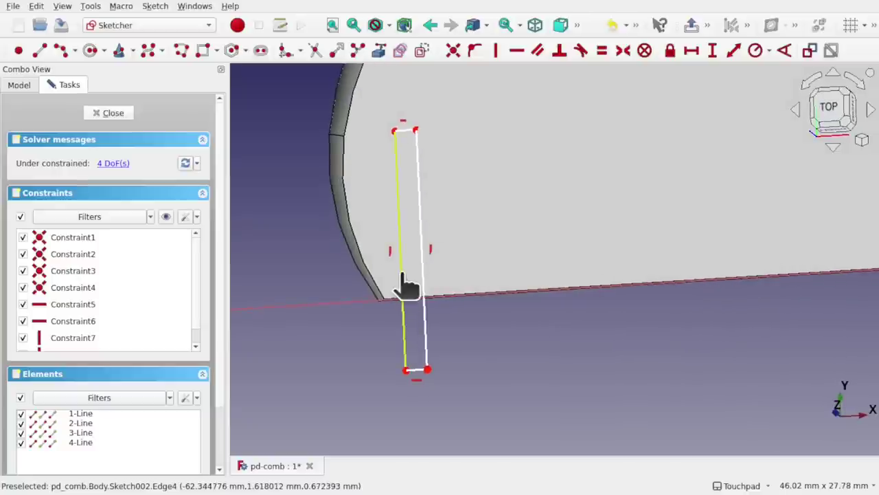
mouse_move(405, 289)
mouse_down()
mouse_move(389, 282)
mouse_move(397, 289)
mouse_up()
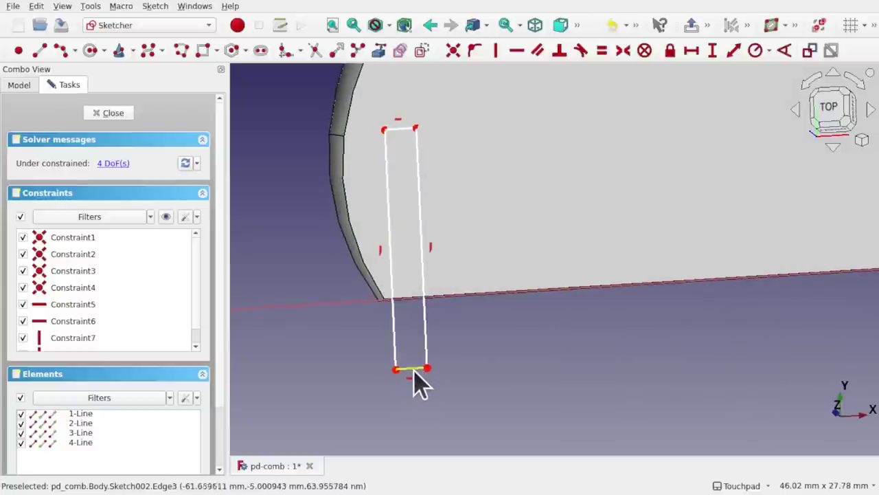
Step: Constrain the narrow rectangle's width to 1 mm and shift it slightly toward the comb's rounded end
click(414, 370)
click(691, 50)
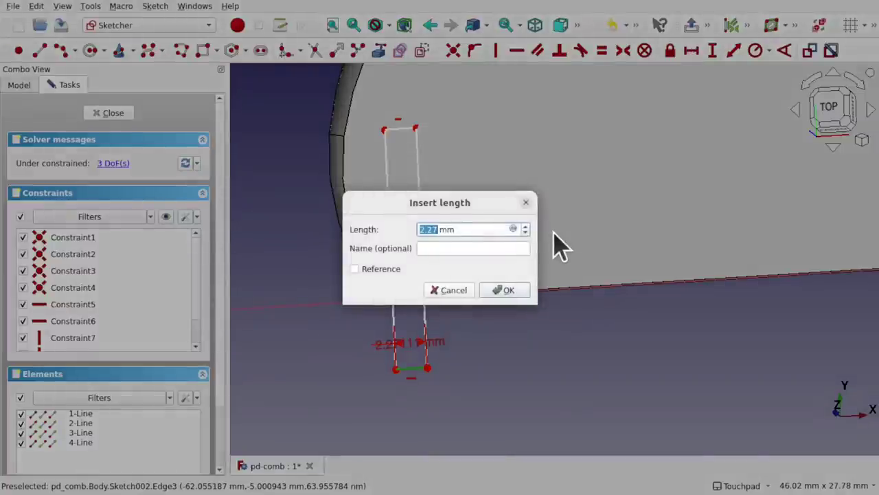
text(1)
key(Return)
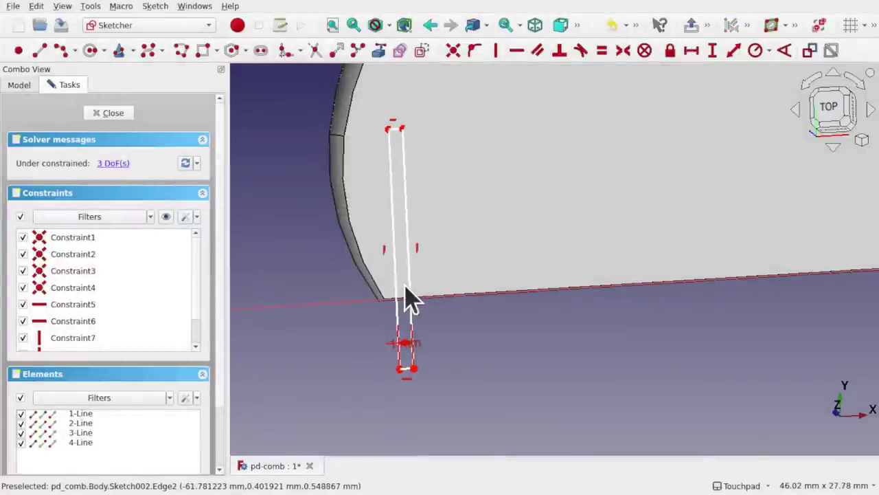
mouse_move(410, 283)
mouse_down()
mouse_move(401, 282)
mouse_move(411, 297)
mouse_up()
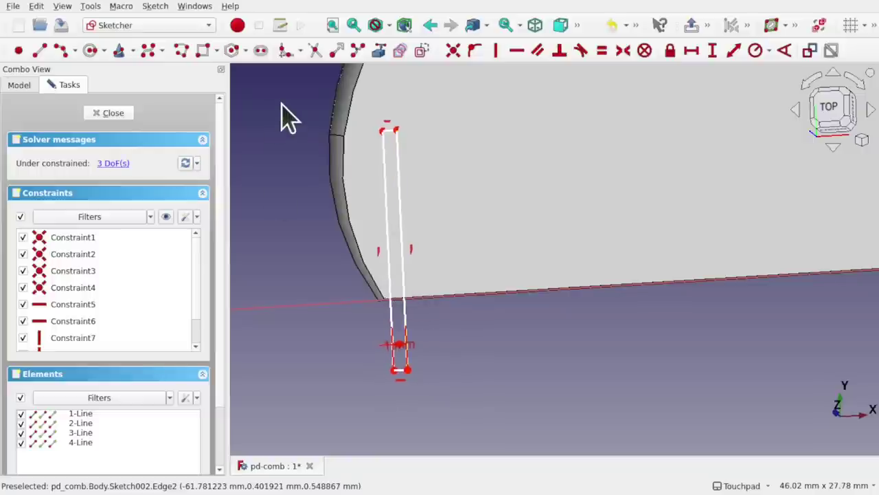
Step: Reference the comb's corner at the rounded end as external geometry, fix that point onto the rectangle's outer long edge, and close the sketch
click(378, 50)
click(383, 300)
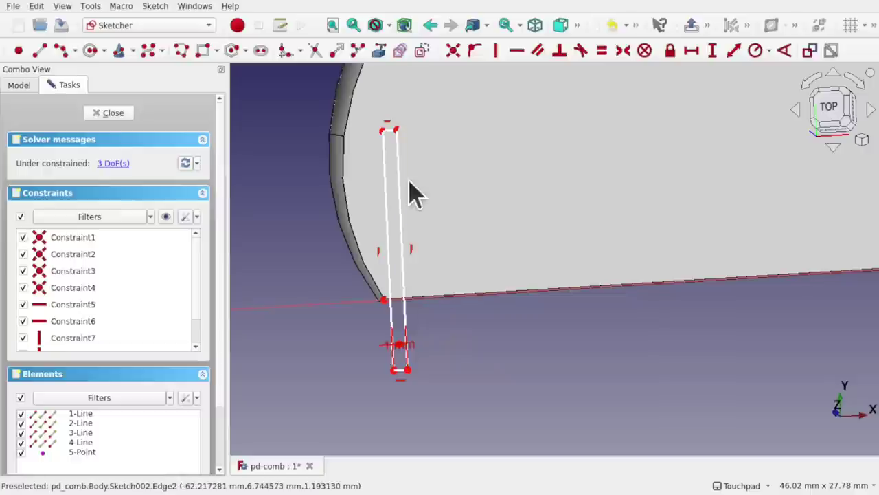
click(389, 295)
click(383, 300)
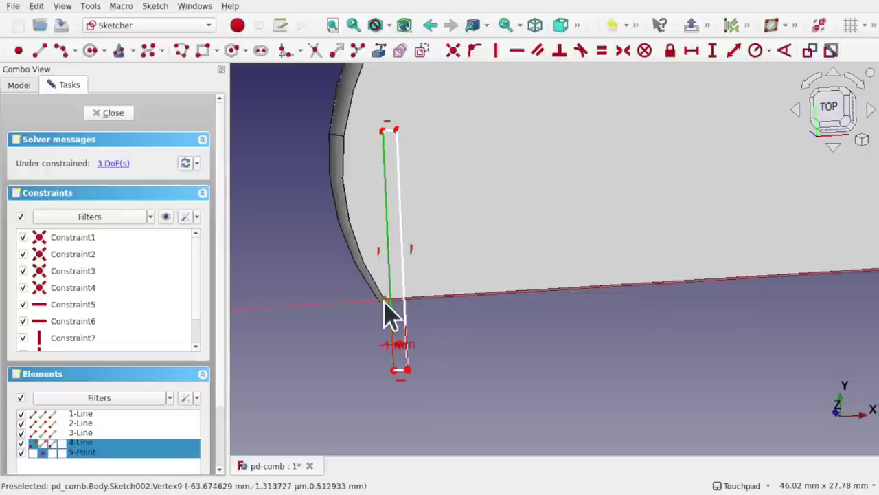
click(472, 51)
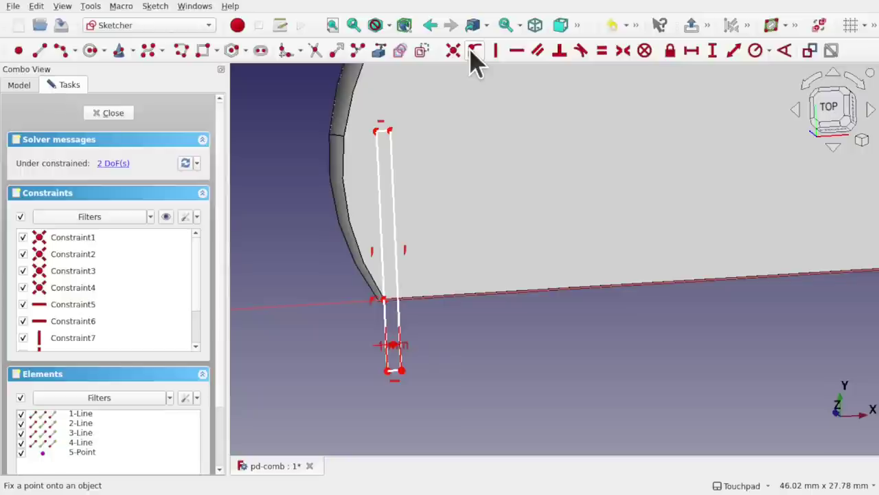
click(108, 111)
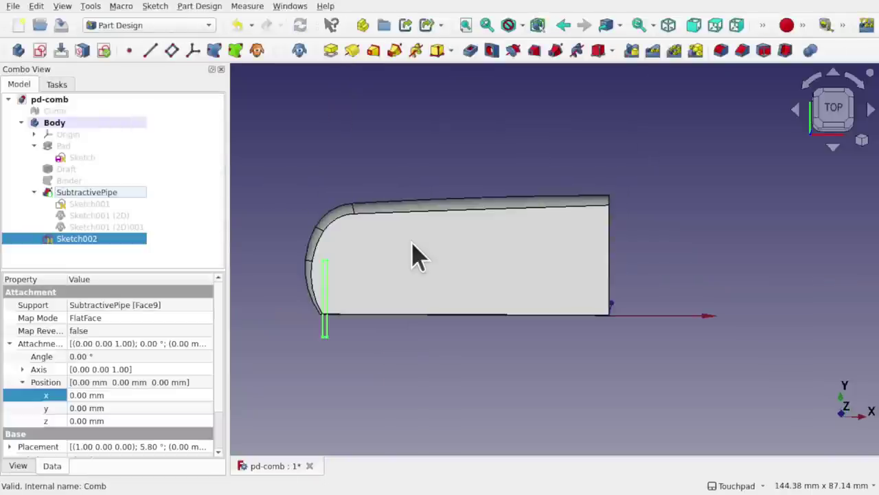
Step: Pocket the rectangle 5 mm deep and try a linear pattern of it along the horizontal sketch axis over 50 mm with 10 and 20 occurrences
click(472, 52)
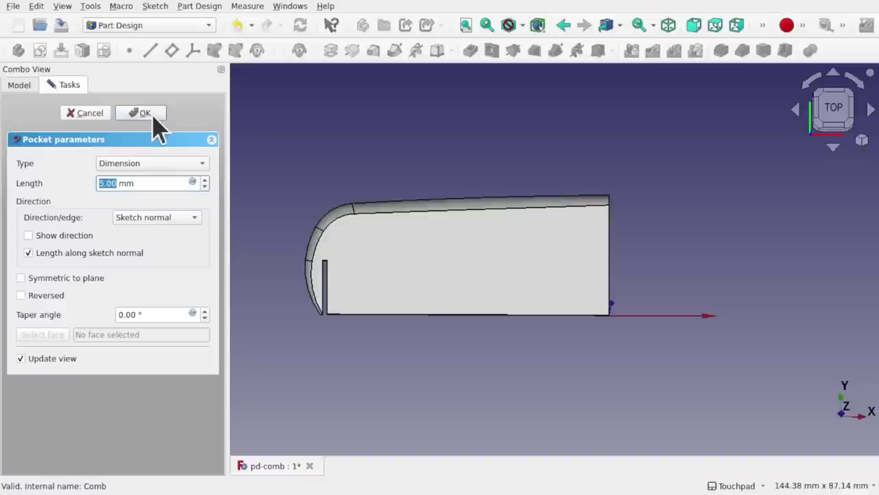
click(153, 116)
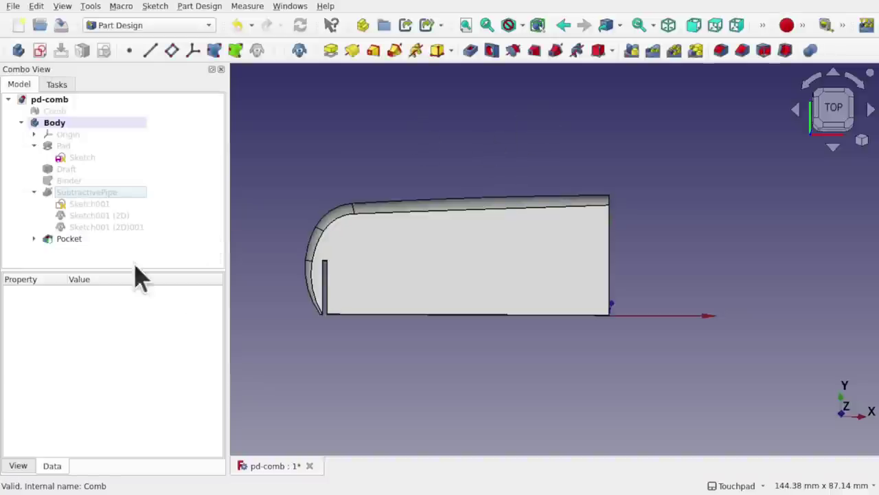
click(72, 239)
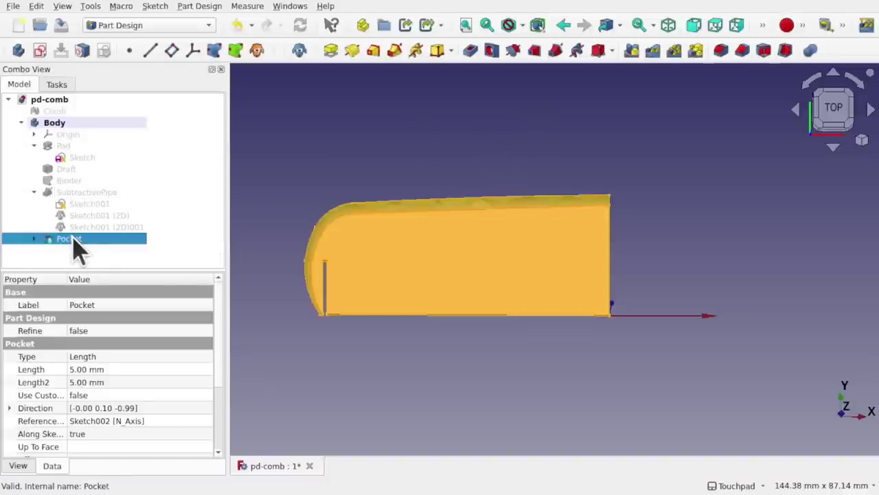
click(653, 54)
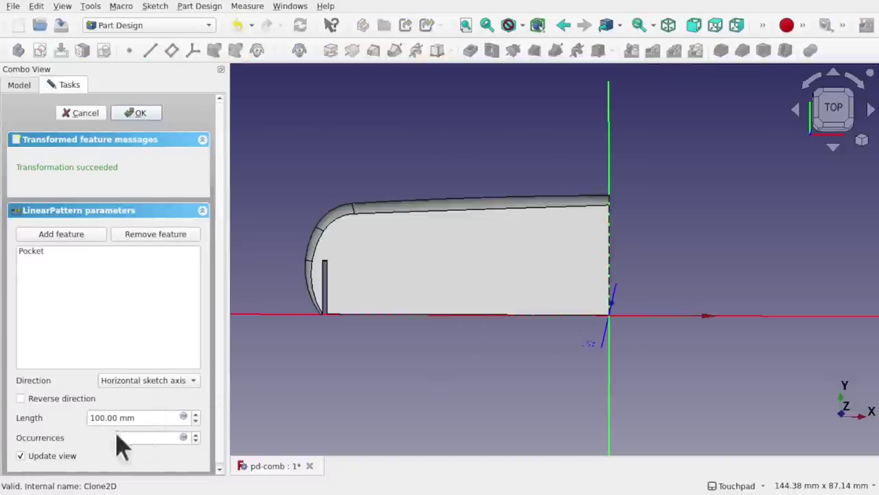
drag(106, 416, 101, 417)
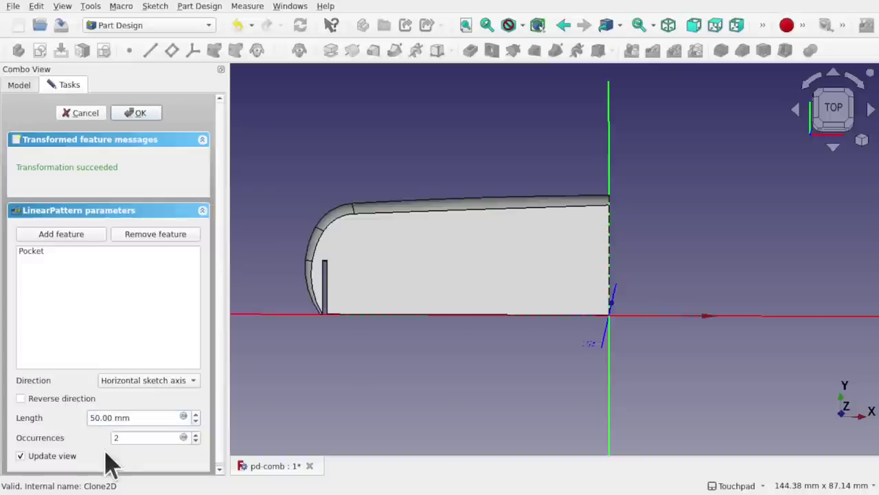
double_click(147, 437)
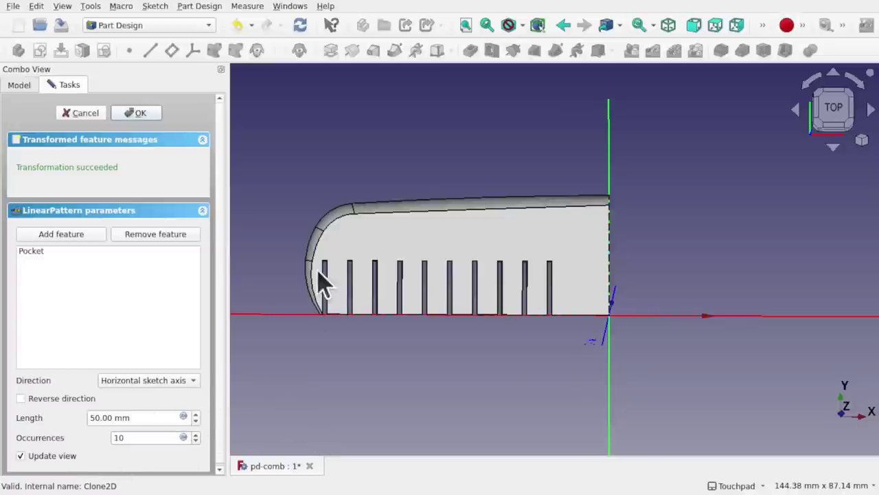
double_click(129, 437)
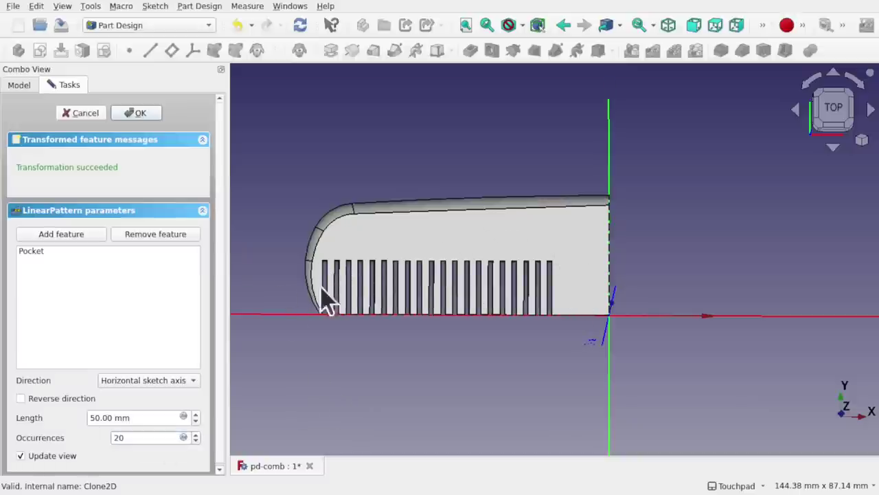
click(83, 116)
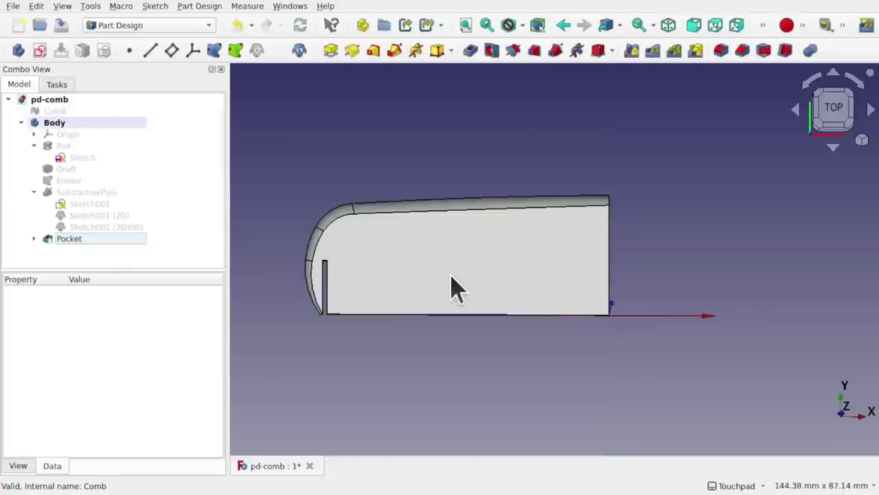
Step: Delete the Pocket feature while keeping its tooth-gap sketch
click(86, 238)
key(Delete)
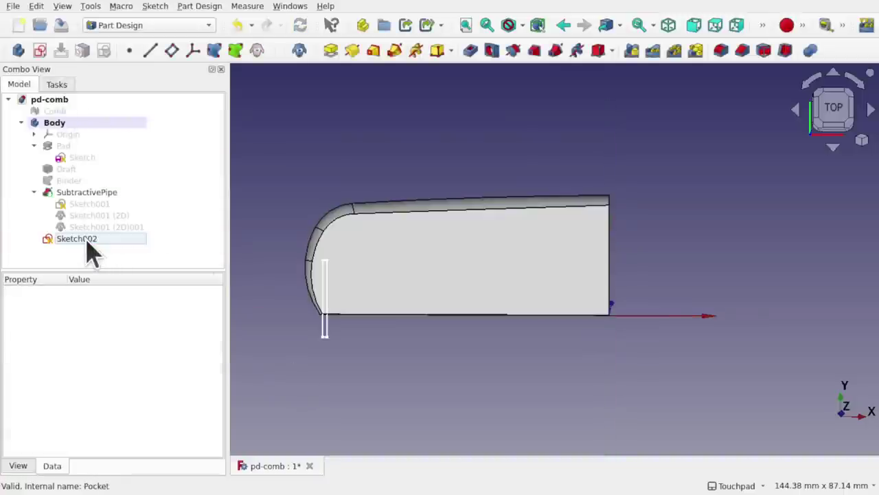
Step: Start another new sketch on the half comb's flat top face, separate from the rectangle sketch
alt+drag(506, 346, 339, 275)
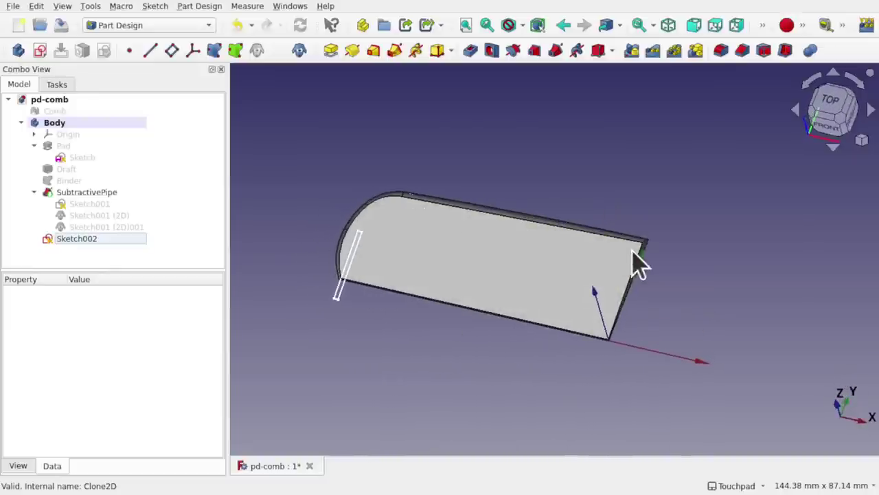
mouse_move(371, 236)
alt+mouse_down()
mouse_move(504, 290)
mouse_move(373, 250)
alt+mouse_up()
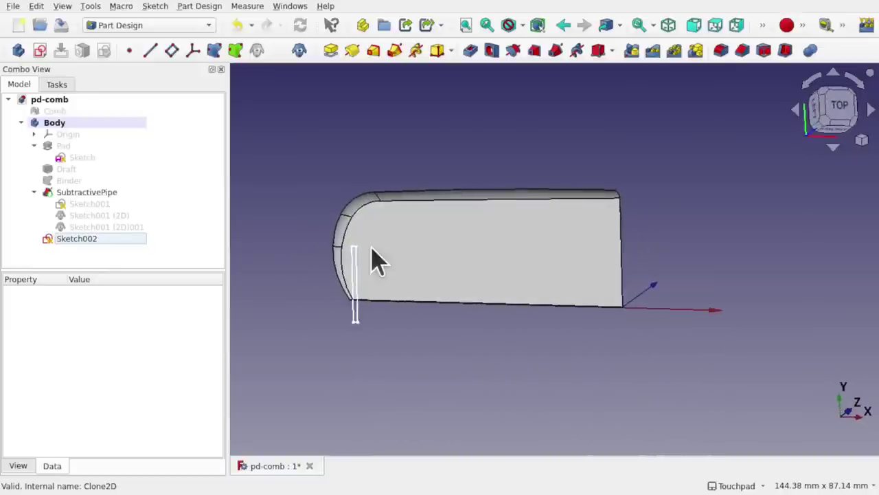
alt+drag(608, 226, 478, 237)
click(464, 164)
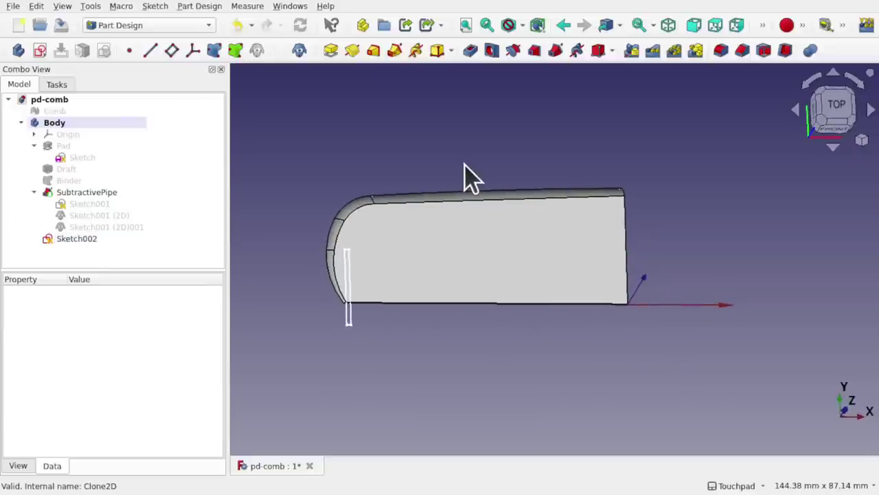
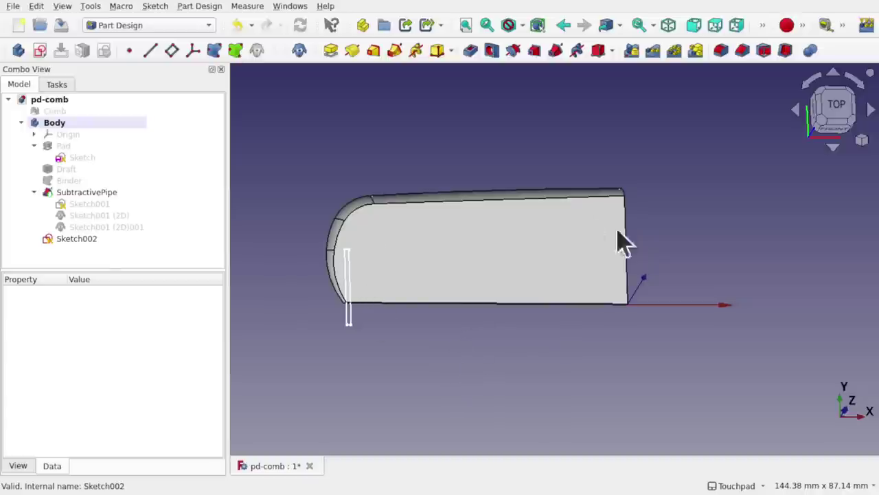
click(432, 283)
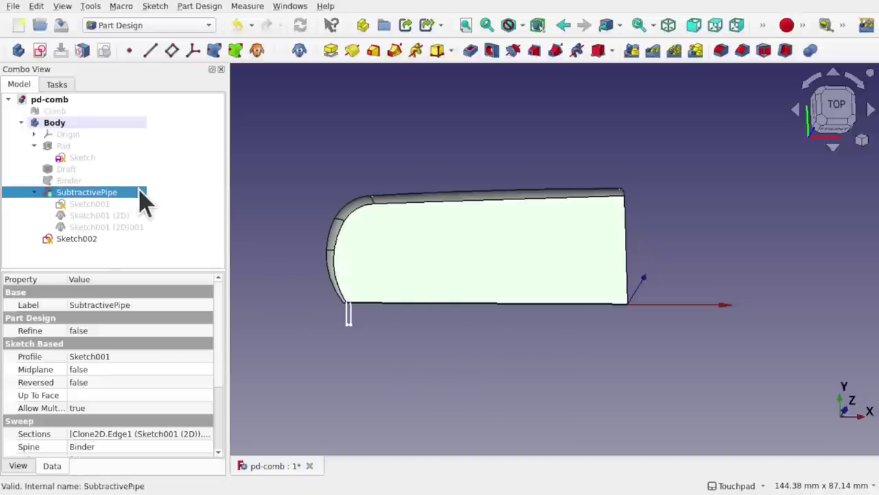
click(39, 54)
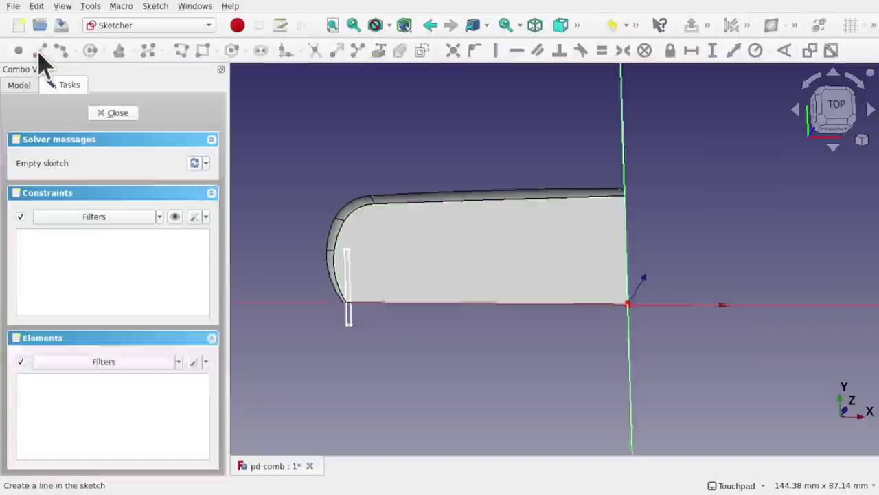
Step: Draw a shallow upward-bulging arc by its end points and a rim point, from the top of the narrow rectangle to the vertical axis
mouse_move(514, 352)
alt+mouse_down()
mouse_move(473, 313)
mouse_move(315, 252)
mouse_move(472, 279)
mouse_move(336, 216)
alt+mouse_up()
alt+drag(609, 297, 388, 297)
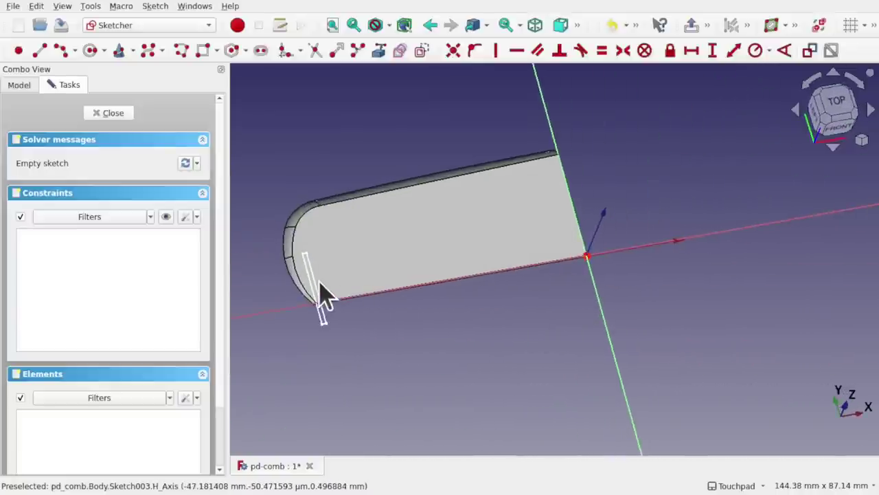
scroll(319, 280, up, 2)
shift+drag(319, 280, 371, 292)
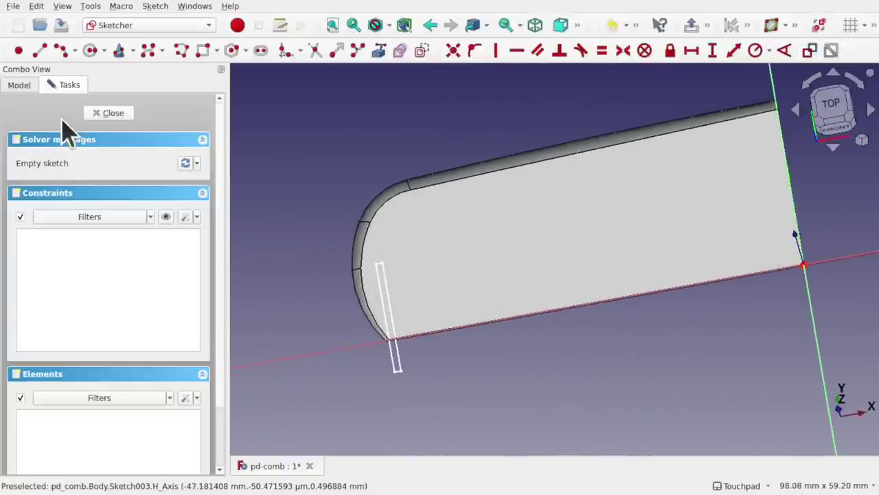
click(63, 55)
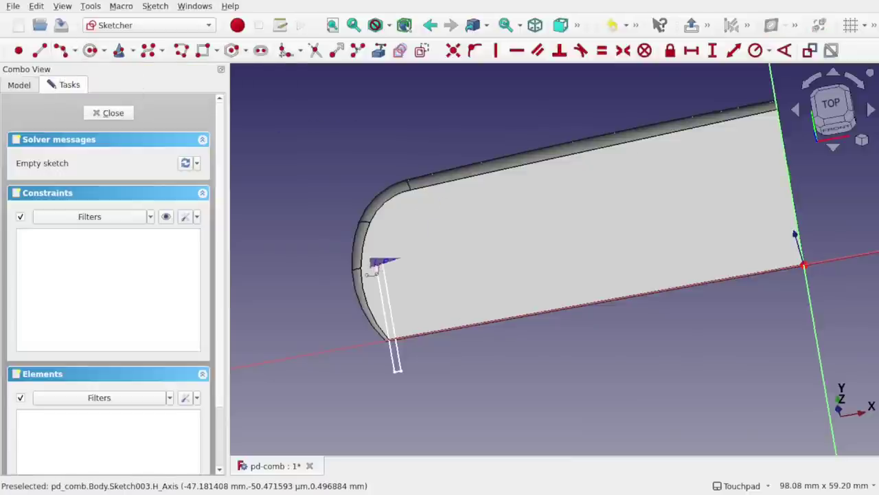
click(502, 236)
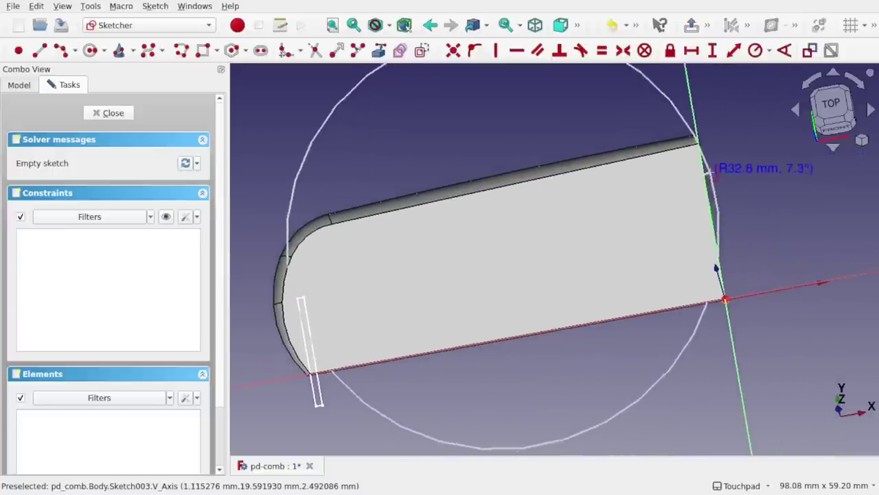
scroll(701, 185, up, 5)
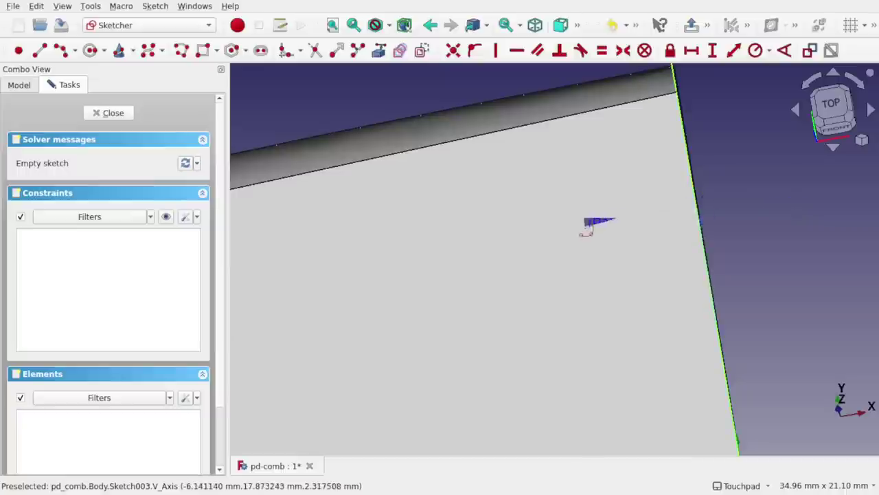
mouse_move(662, 195)
shift+mouse_down()
mouse_move(563, 208)
mouse_move(532, 224)
mouse_move(610, 188)
mouse_move(688, 126)
shift+mouse_up()
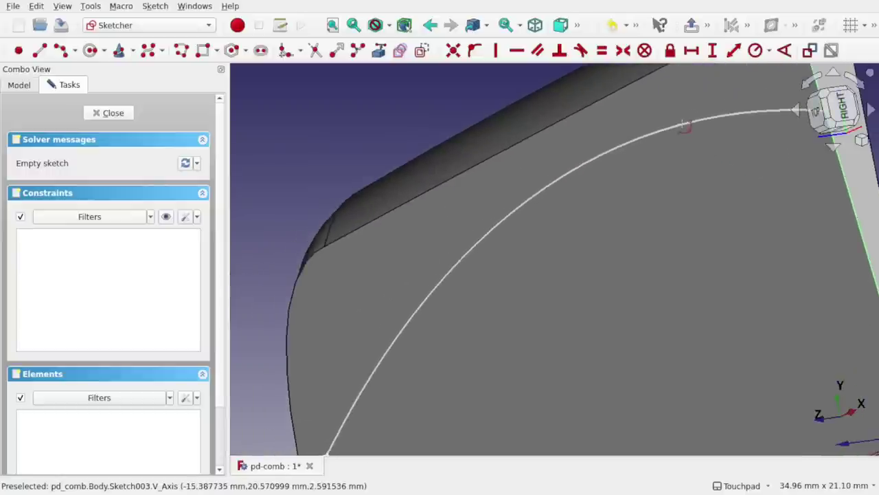
scroll(687, 126, down, 4)
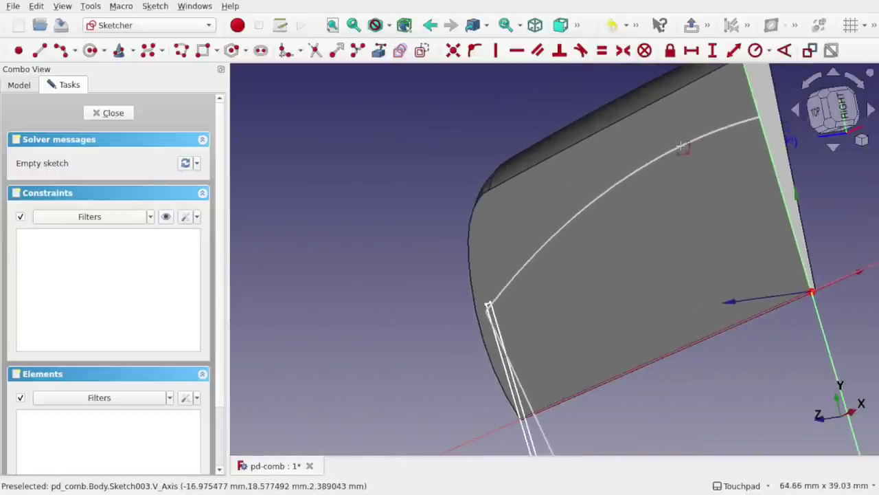
click(682, 144)
middle_drag(682, 144, 633, 142)
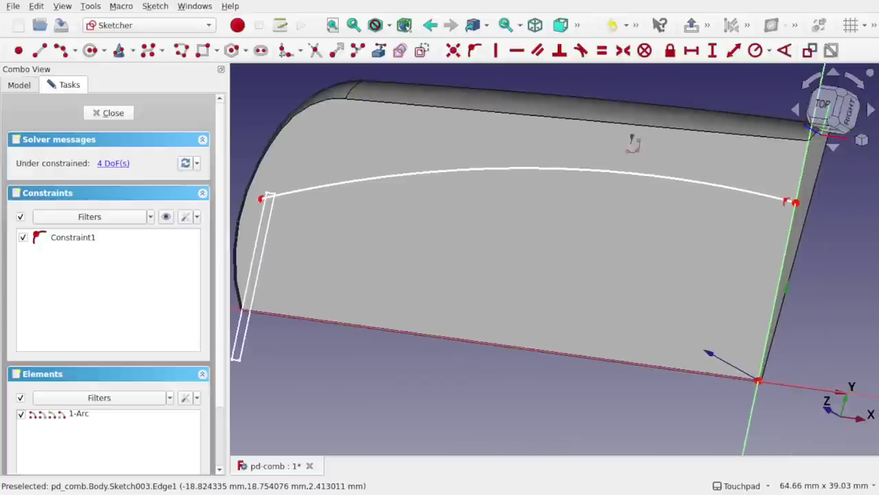
Step: Draw a horizontal line about 23 mm long crossing the vertical axis just above the arc's end
click(41, 48)
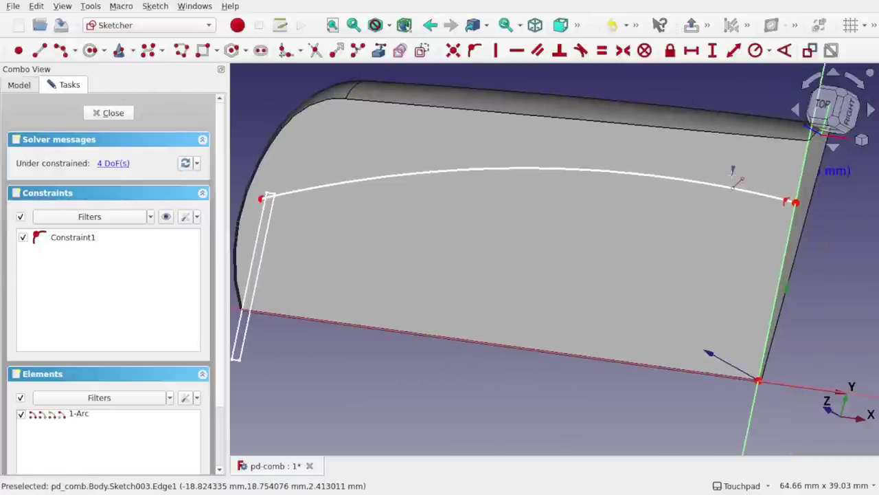
click(687, 171)
shift+middle_drag(860, 195, 697, 190)
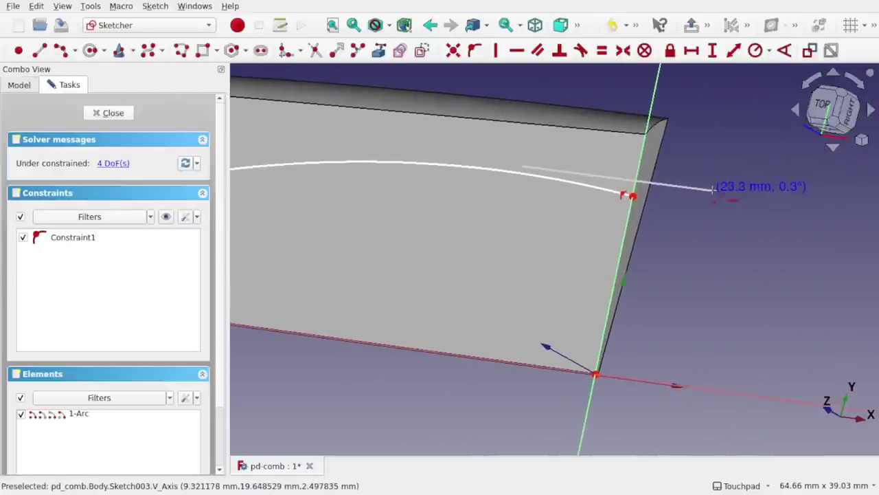
click(715, 192)
mouse_move(637, 203)
alt+middle_down()
mouse_move(610, 215)
mouse_move(667, 228)
mouse_move(638, 244)
mouse_move(659, 234)
alt+middle_up()
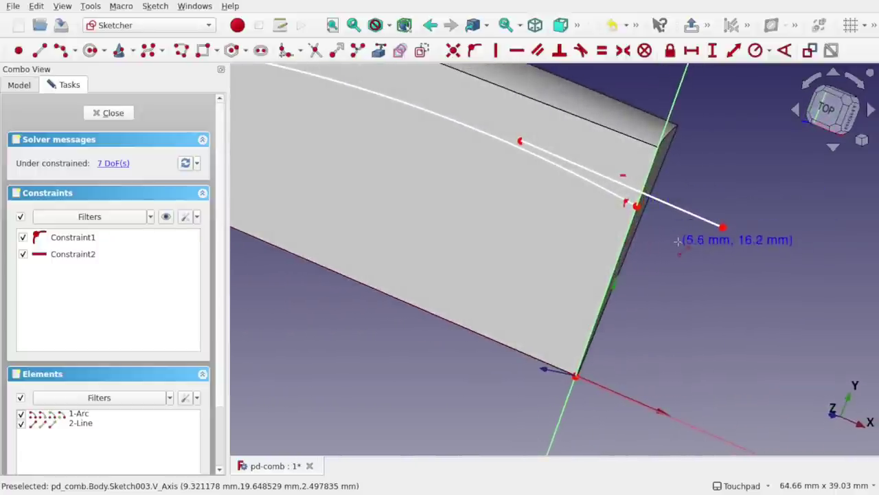
key(Escape)
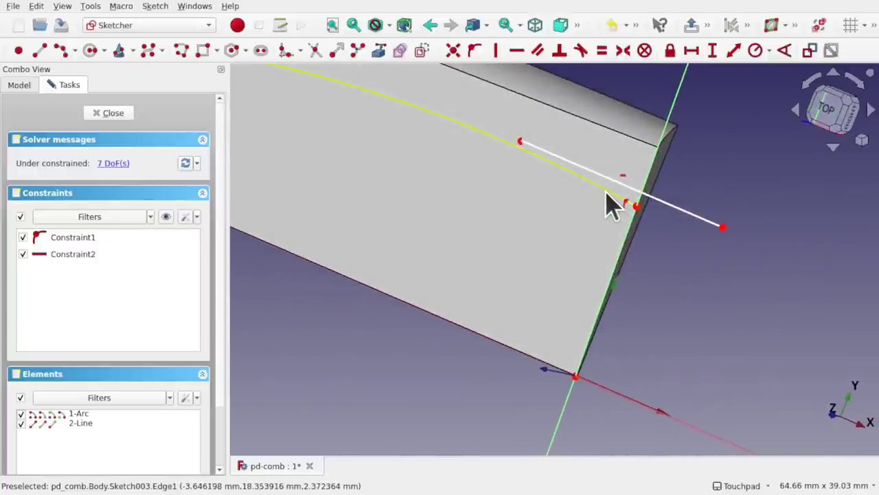
Step: Constrain the arc's end point at the vertical axis onto the horizontal line and convert that line to construction geometry
click(638, 206)
click(657, 200)
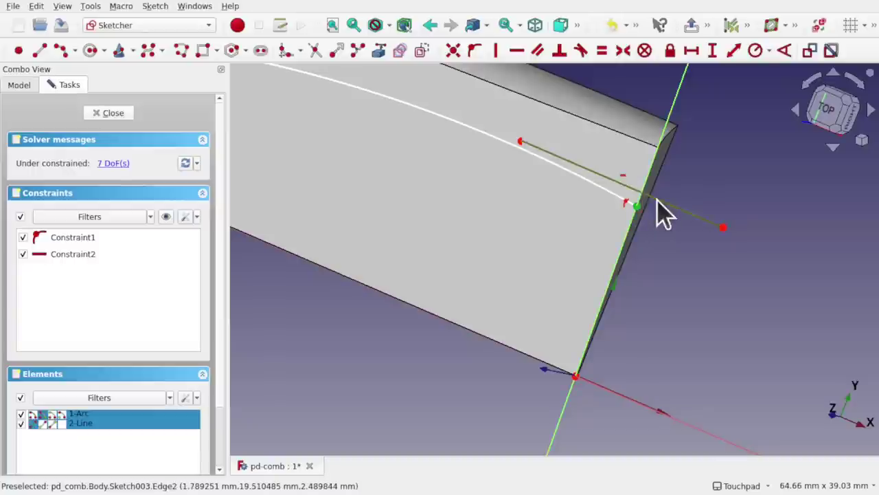
click(474, 51)
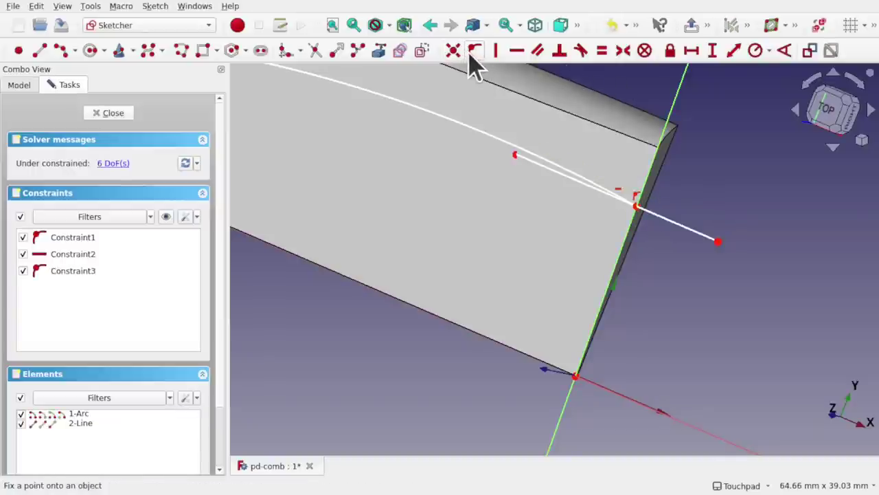
click(546, 172)
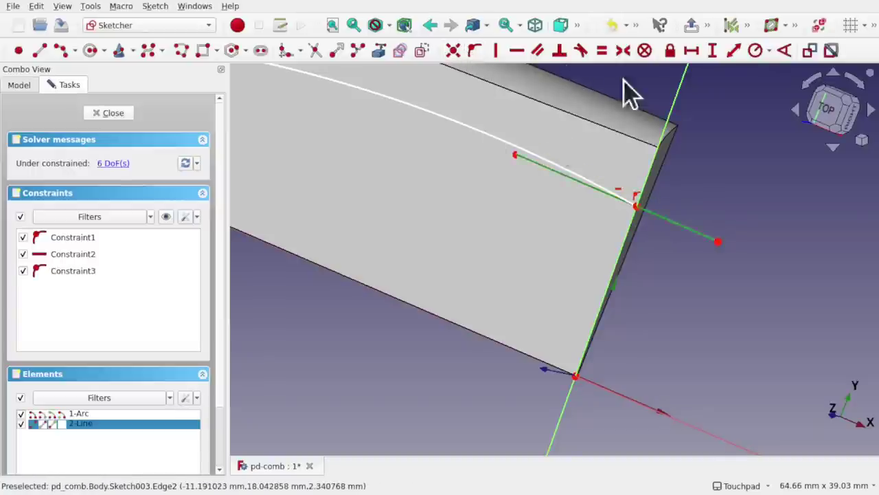
click(421, 52)
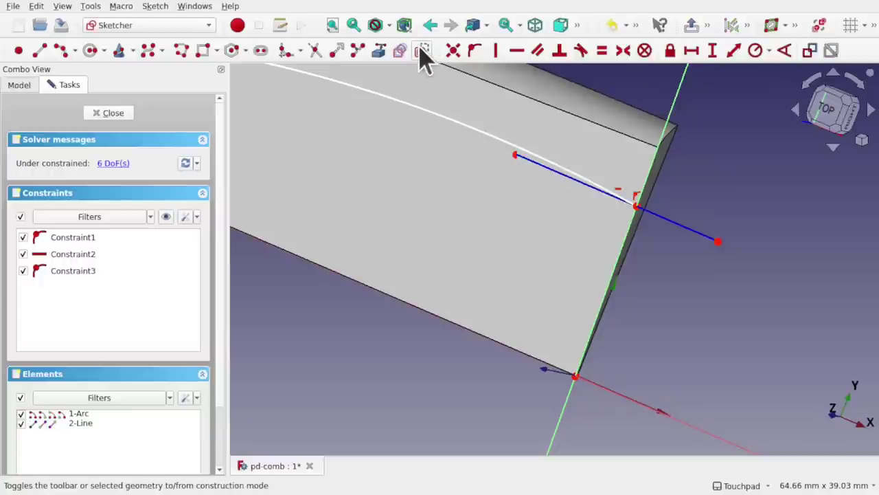
Step: Make the arc tangent to the horizontal construction line, shift the line slightly toward the origin and lengthen its free end on the comb
click(549, 172)
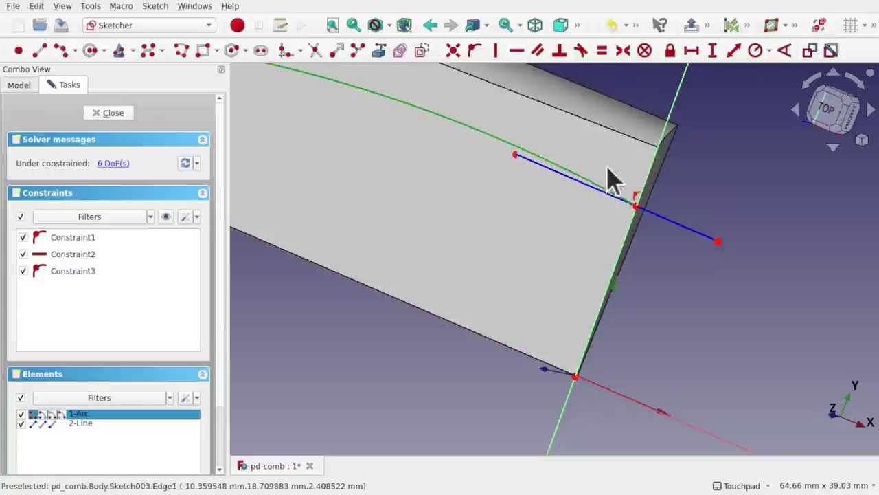
click(577, 195)
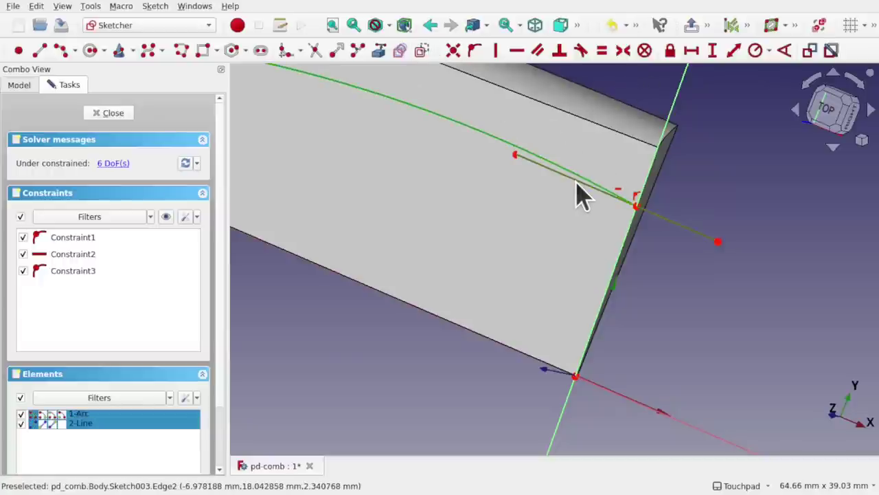
click(581, 53)
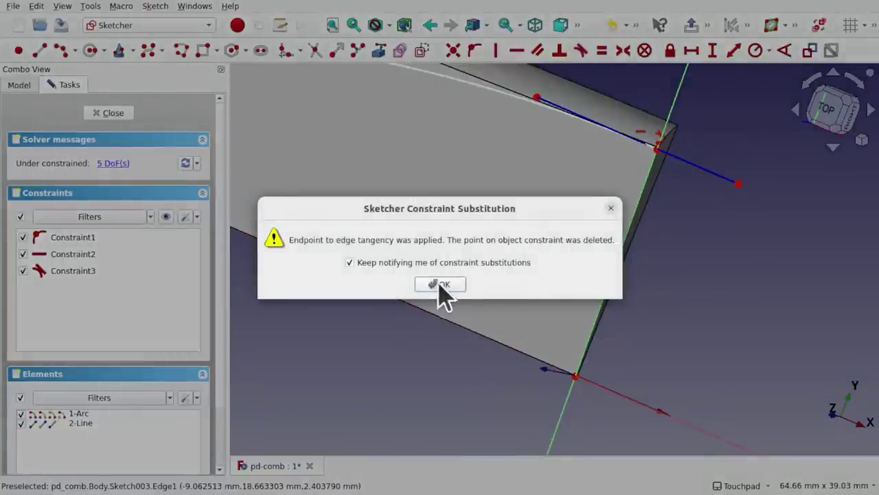
click(440, 285)
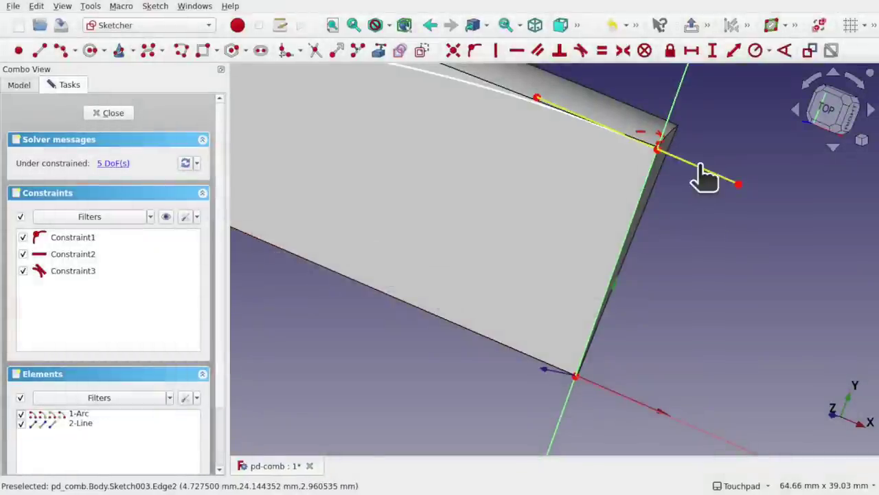
mouse_move(701, 166)
mouse_down()
mouse_move(690, 198)
mouse_move(694, 189)
mouse_move(690, 199)
mouse_move(698, 200)
mouse_up()
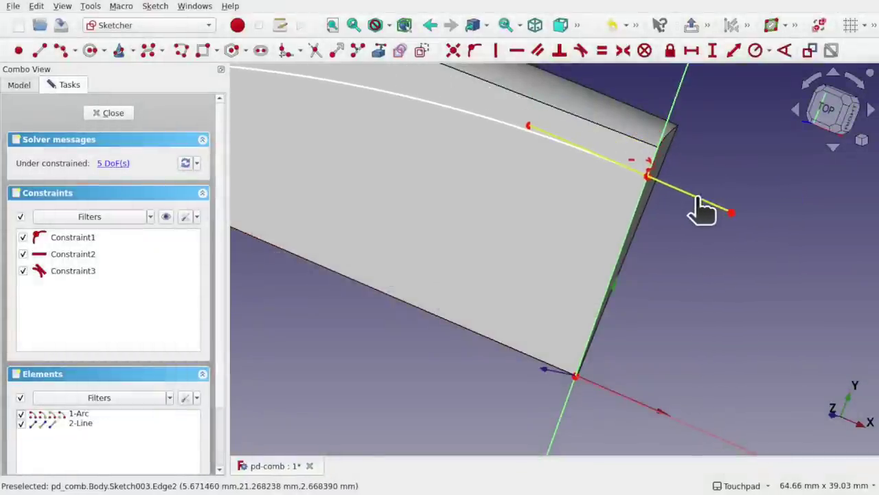
click(698, 198)
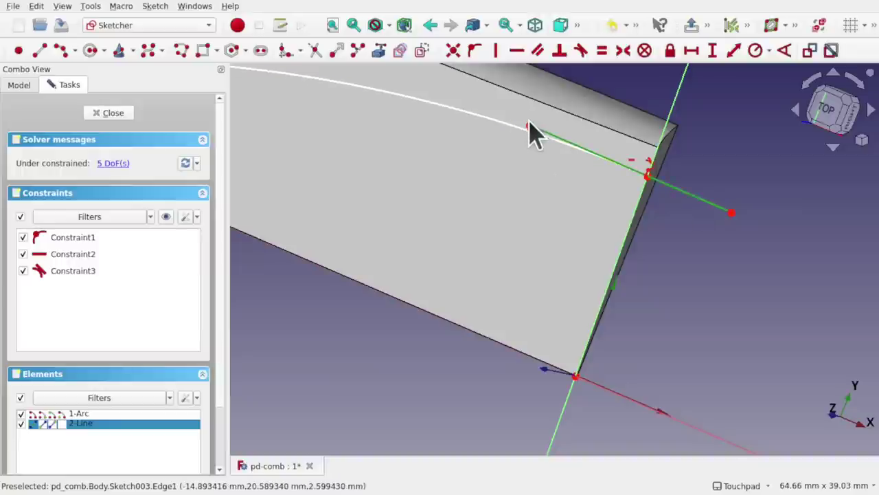
drag(531, 127, 500, 116)
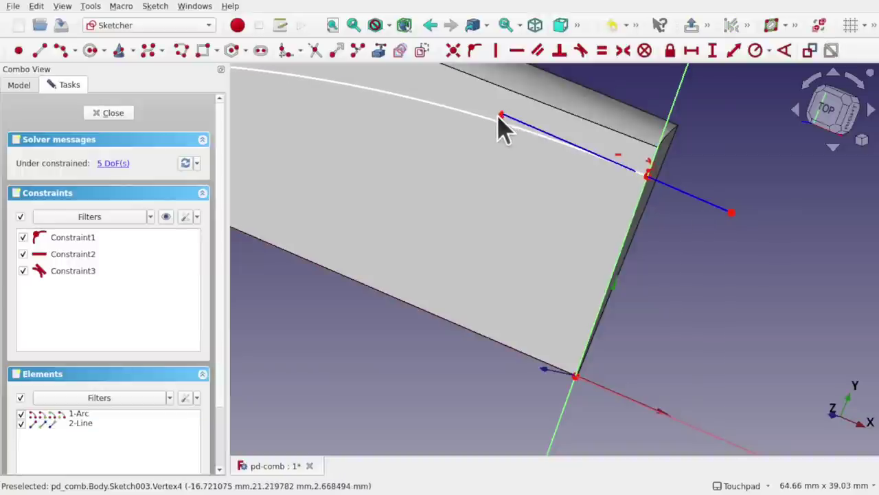
Step: Make the construction line's end points symmetric about the vertical axis, nudge the line slightly lower and close the sketch
click(502, 116)
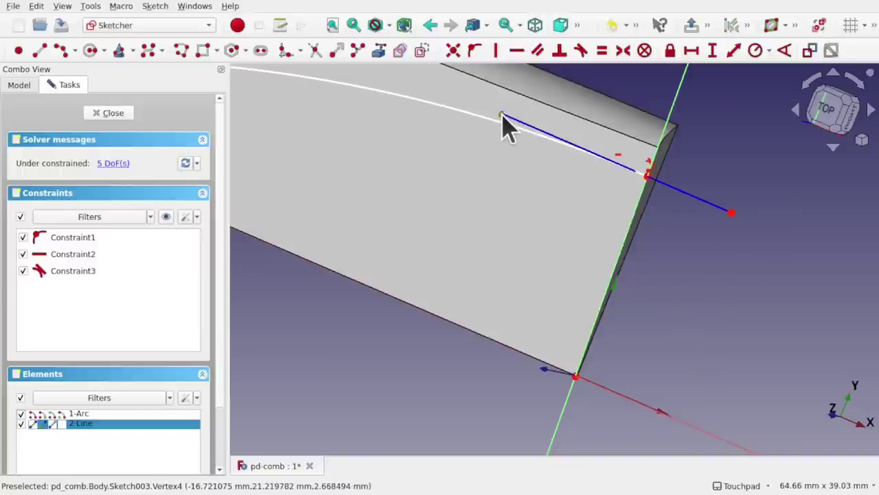
click(733, 212)
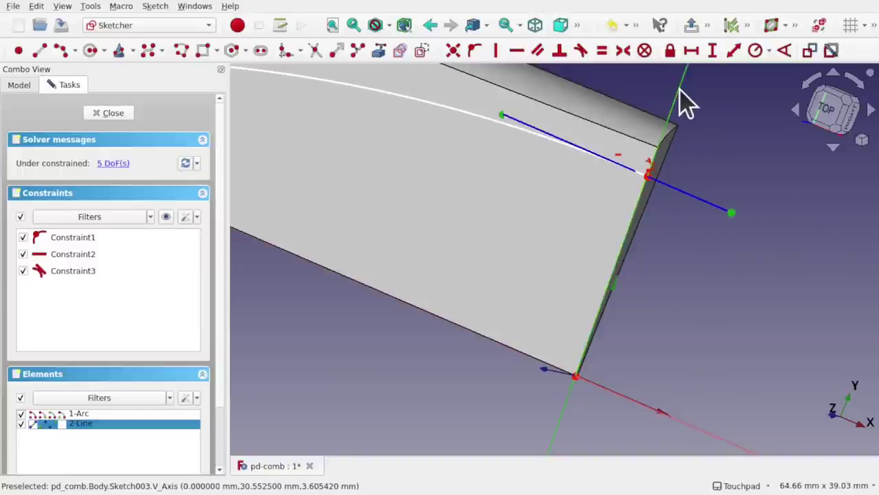
click(703, 83)
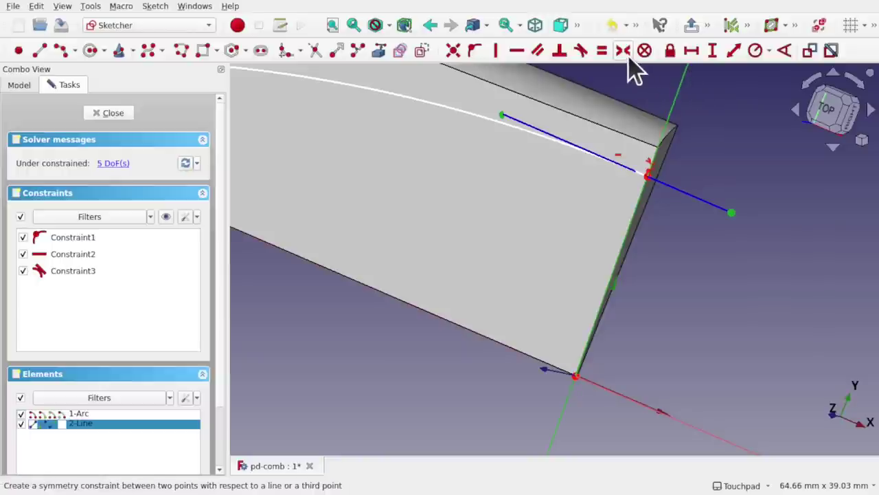
click(623, 50)
scroll(602, 182, down, 6)
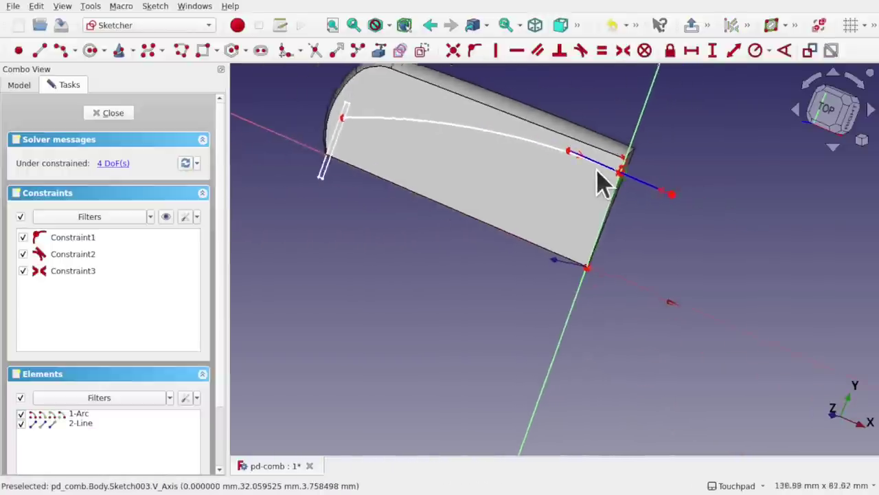
mouse_move(644, 177)
mouse_down()
mouse_move(636, 198)
mouse_move(653, 172)
mouse_move(646, 185)
mouse_up()
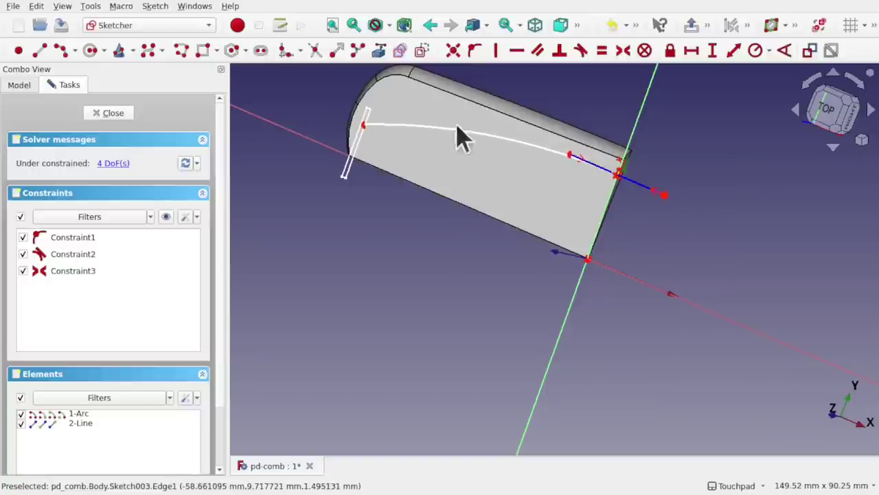
click(112, 114)
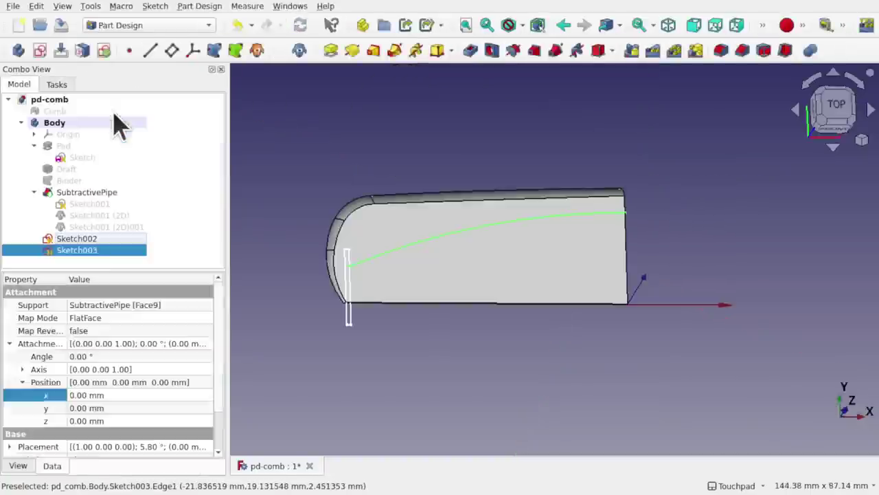
Step: Switch to the Draft workbench and rename the arc sketch as ToothPathSketch
scroll(337, 295, up, 3)
scroll(337, 296, down, 1)
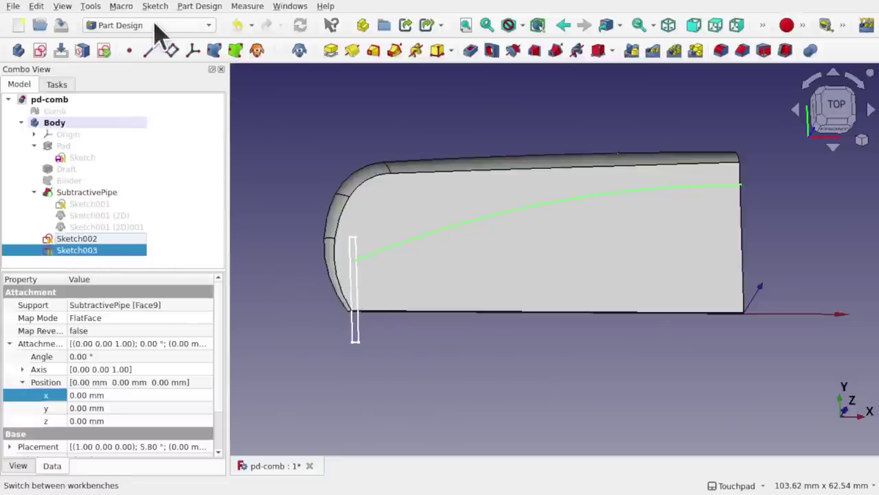
click(182, 27)
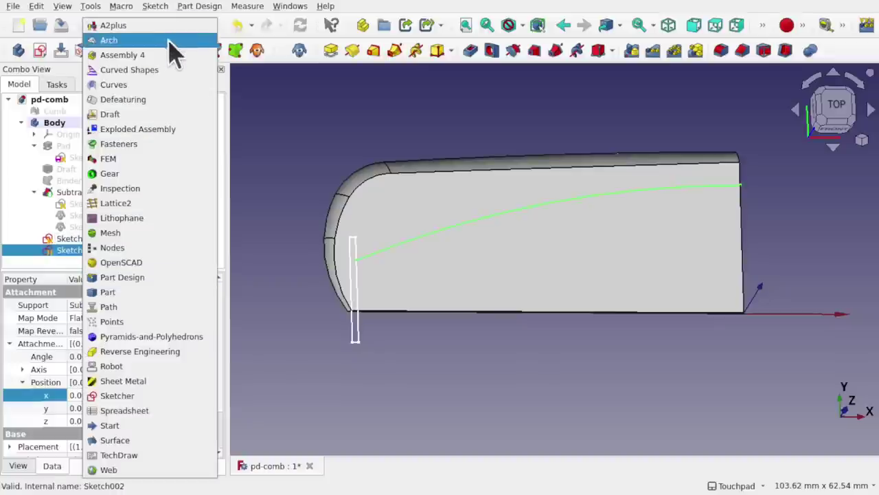
click(145, 114)
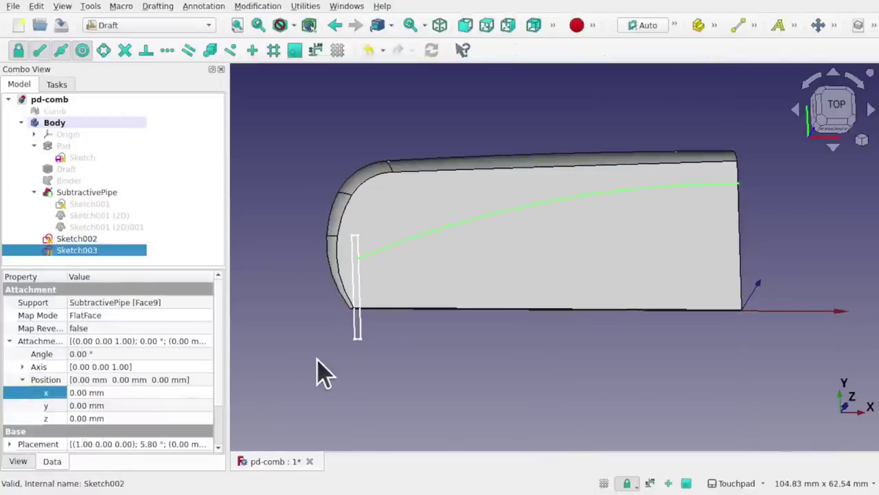
right_click(66, 253)
click(138, 356)
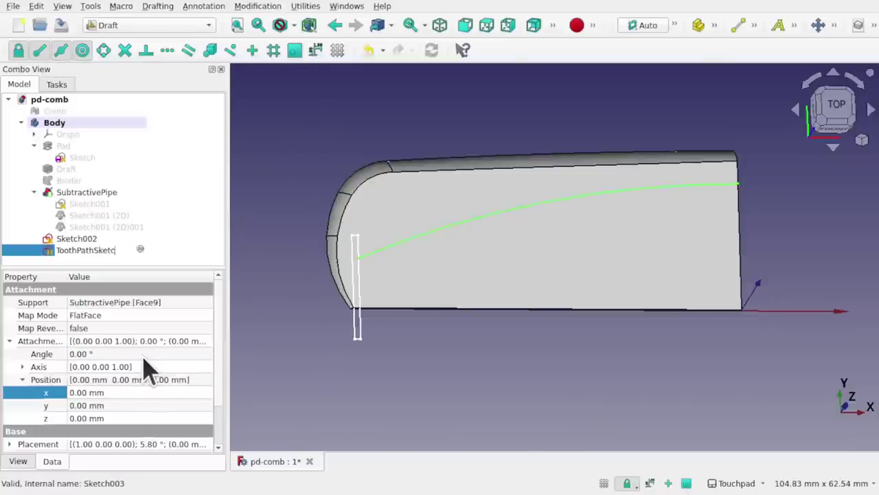
Step: Rename the narrow rectangle's sketch as ToothSketch
click(80, 237)
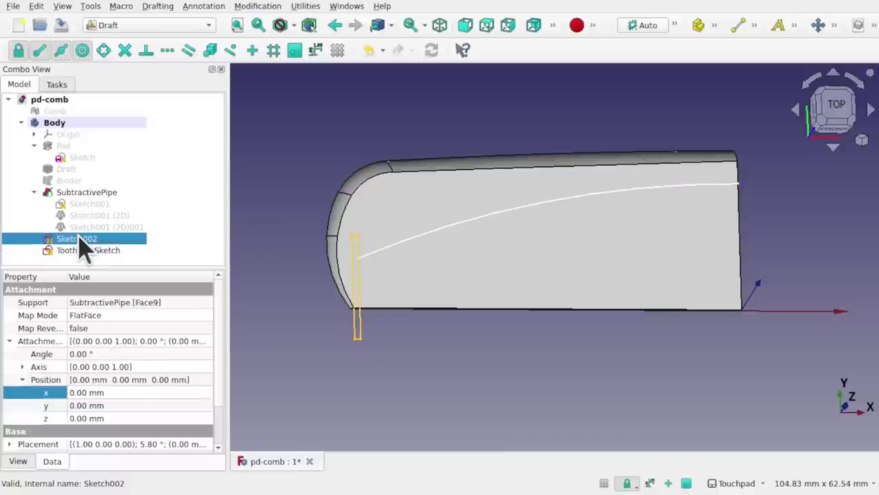
right_click(79, 235)
click(140, 357)
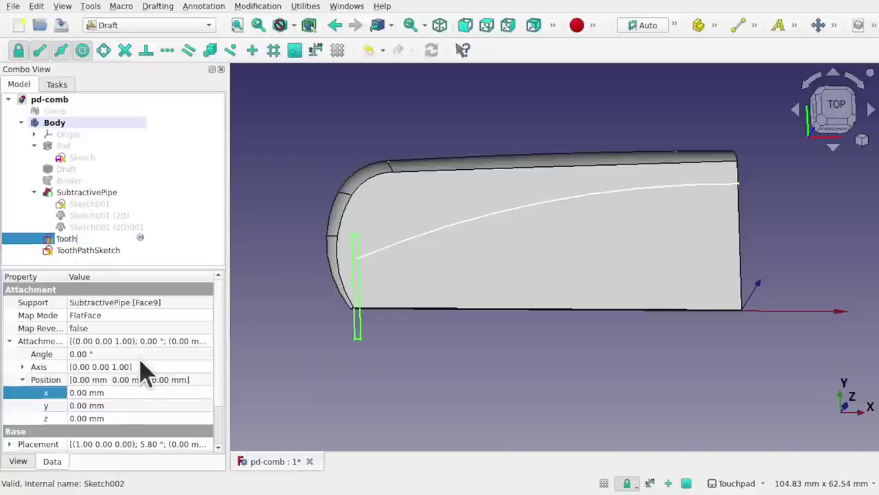
text(ToothSketch)
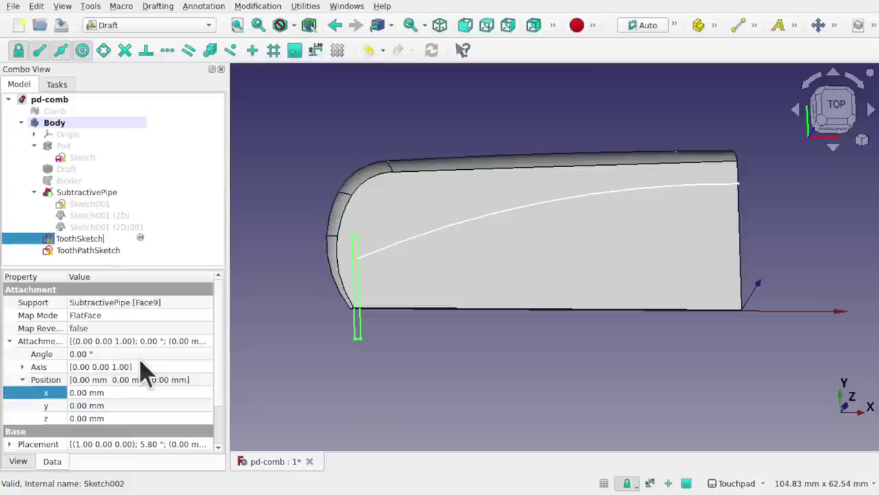
key(Return)
click(373, 393)
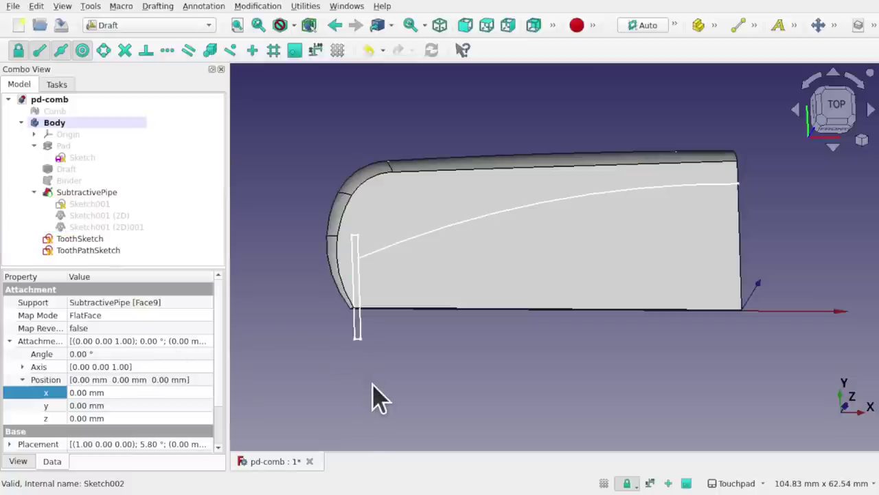
Step: Create a Path Link array of ToothSketch along ToothPathSketch
middle_drag(407, 378, 408, 321)
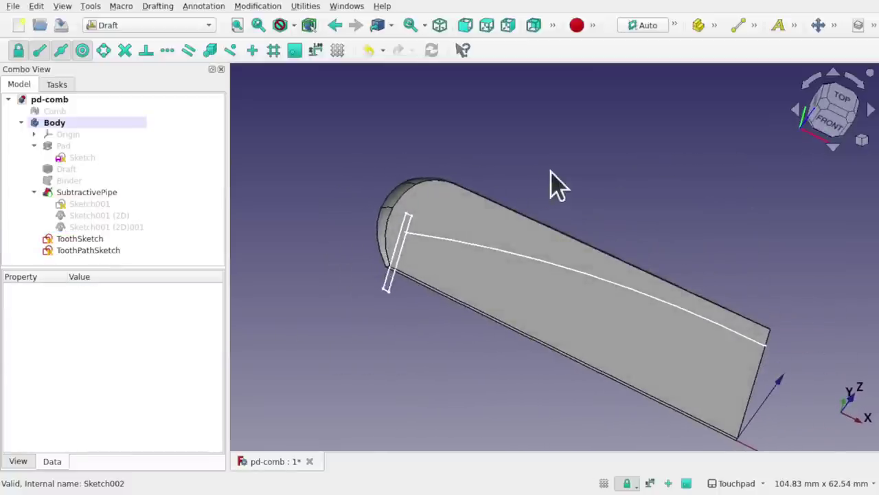
shift+middle_drag(533, 172, 487, 183)
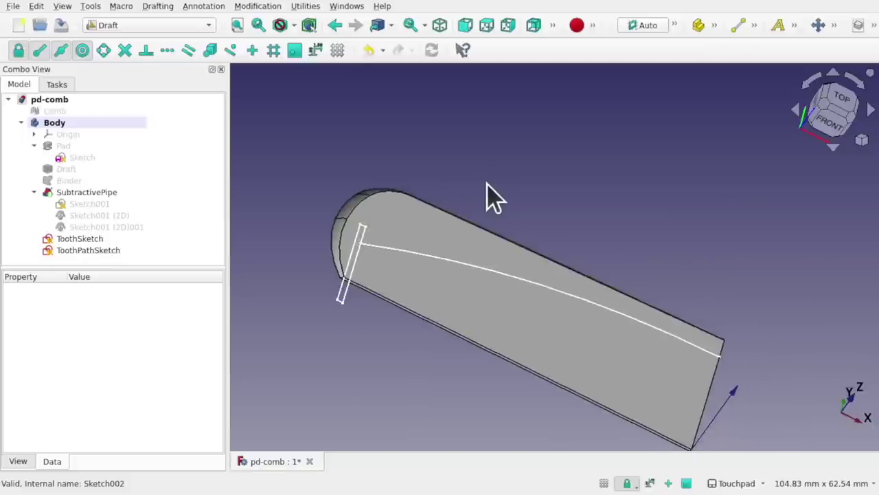
click(88, 240)
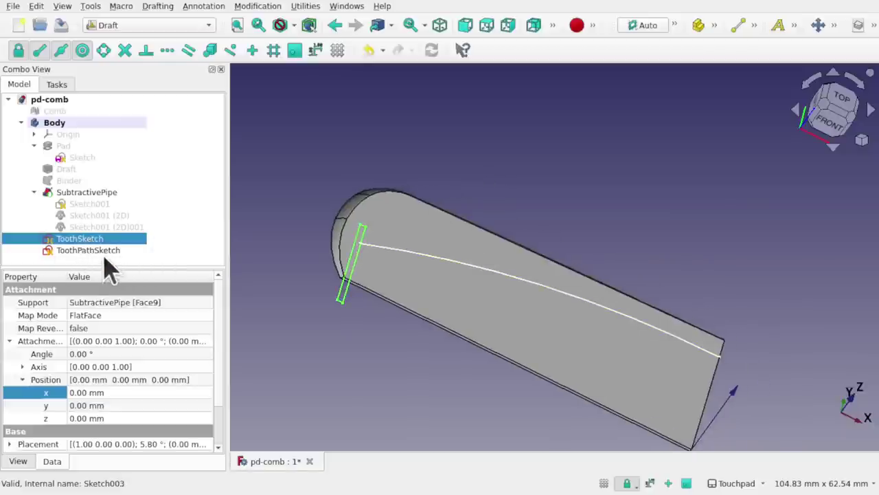
ctrl+click(104, 251)
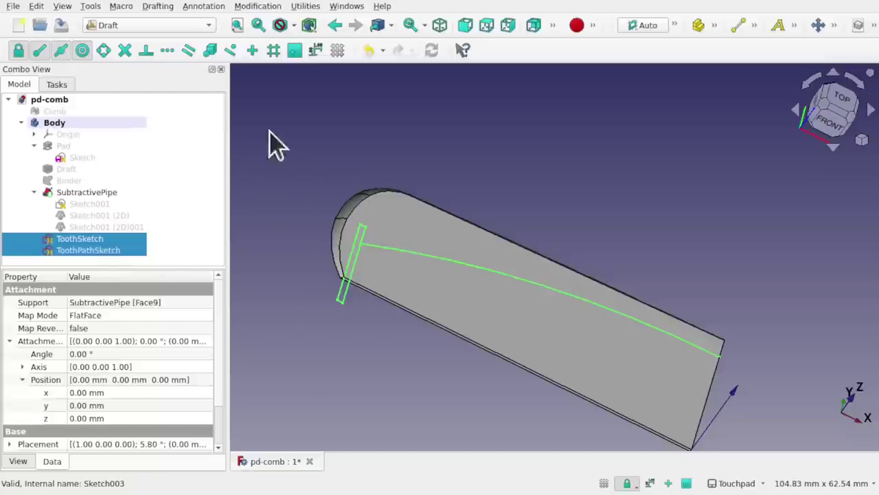
click(260, 6)
mouse_move(320, 159)
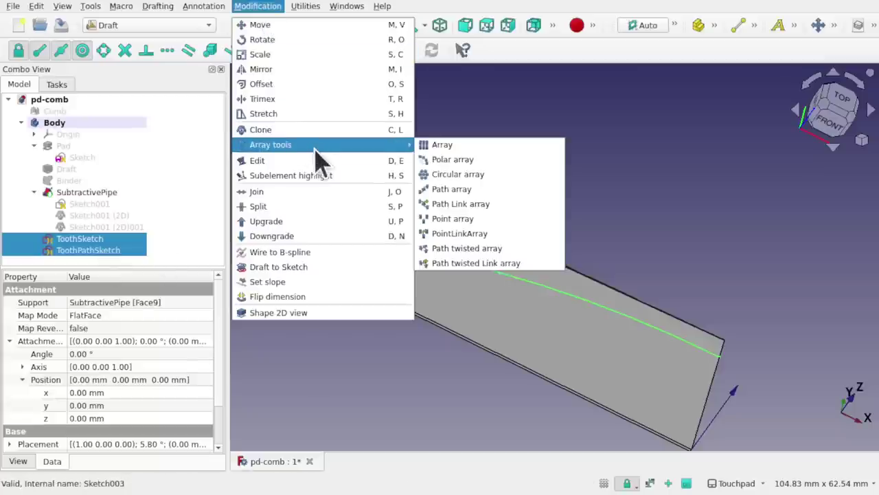
click(489, 204)
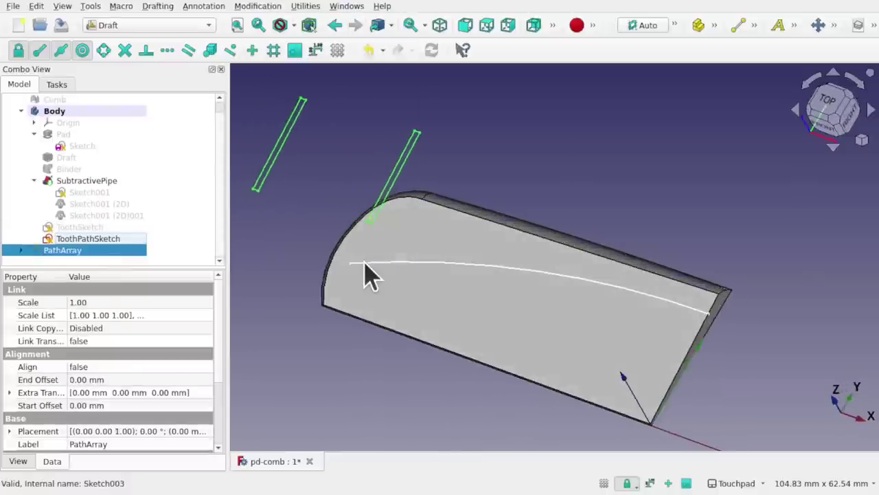
Step: Reopen ToothSketch for editing and delete the rectangle's 1 mm width constraint
scroll(364, 263, down, 4)
shift+drag(365, 268, 394, 314)
shift+middle_drag(412, 276, 524, 289)
shift+drag(466, 298, 478, 320)
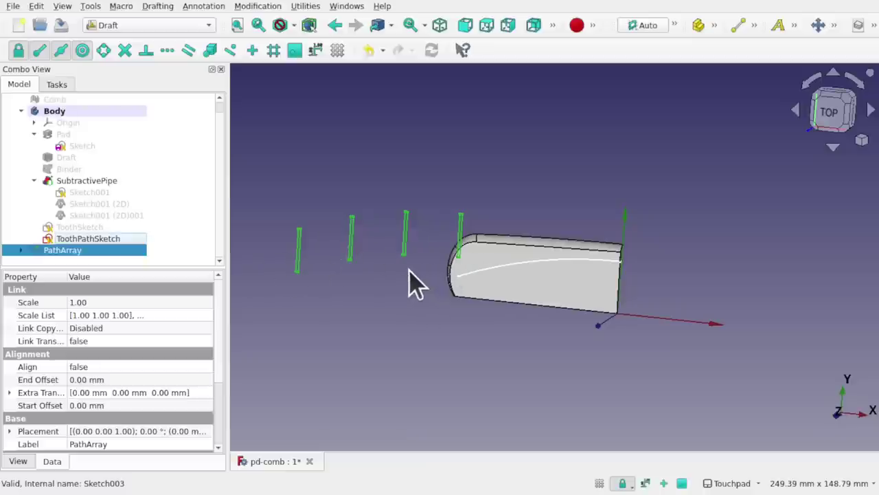
double_click(79, 228)
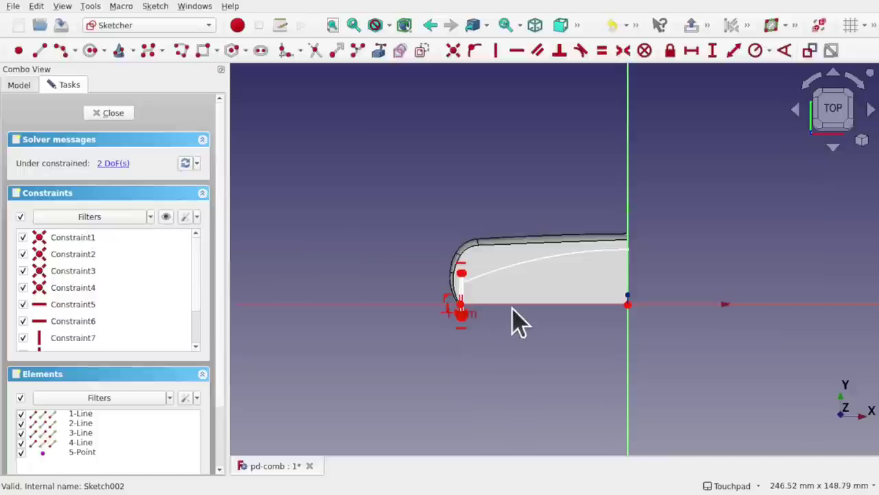
scroll(516, 322, up, 5)
scroll(501, 320, down, 2)
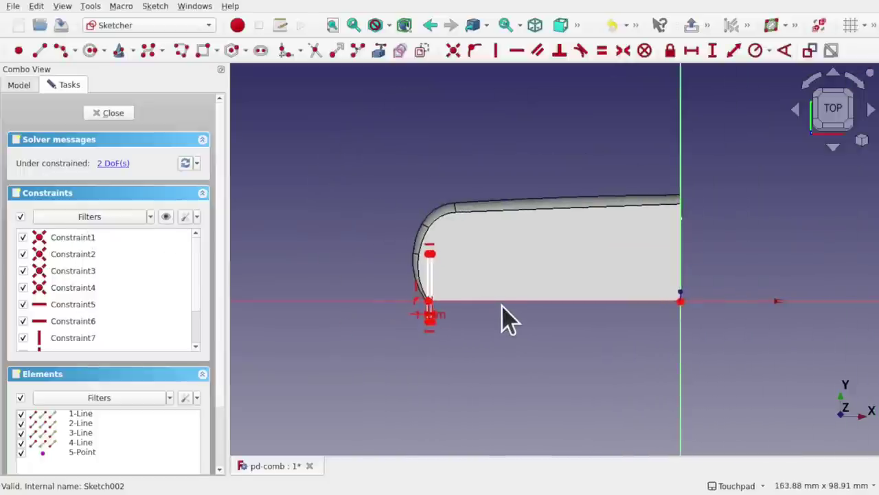
scroll(418, 343, up, 5)
scroll(469, 292, down, 1)
click(465, 274)
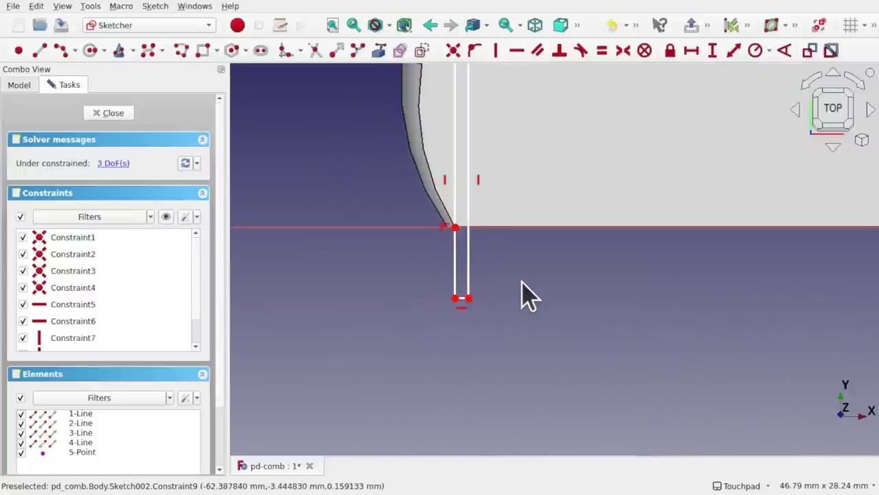
Step: Delete the reference point tying the tooth rectangle to the body's lower corner, and stretch the rectangle wider and shorter
click(455, 229)
key(Delete)
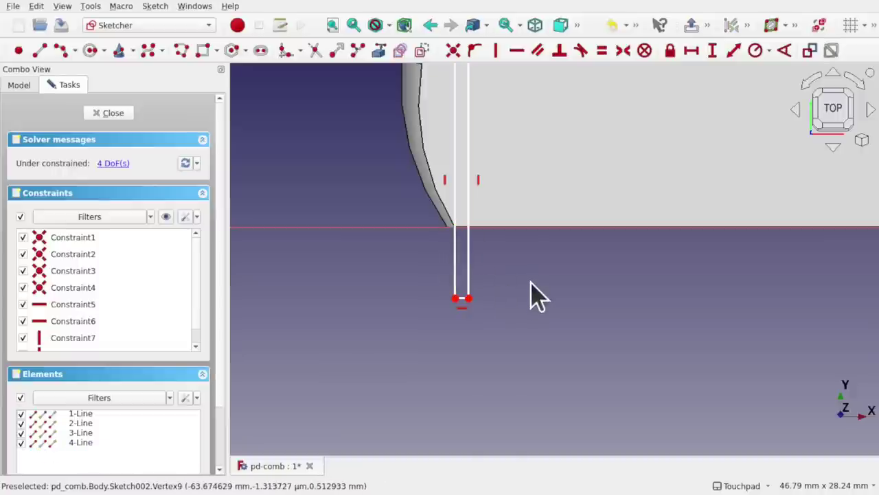
scroll(531, 282, down, 5)
shift+middle_drag(559, 265, 430, 284)
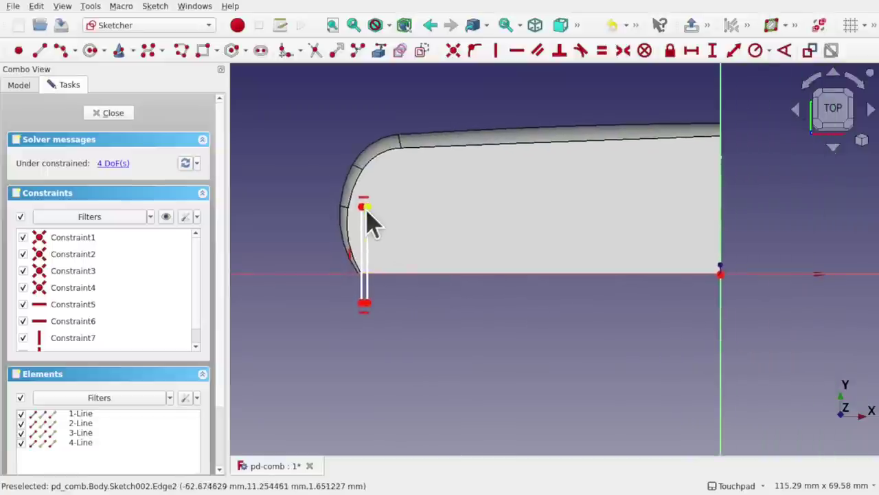
drag(368, 221, 431, 244)
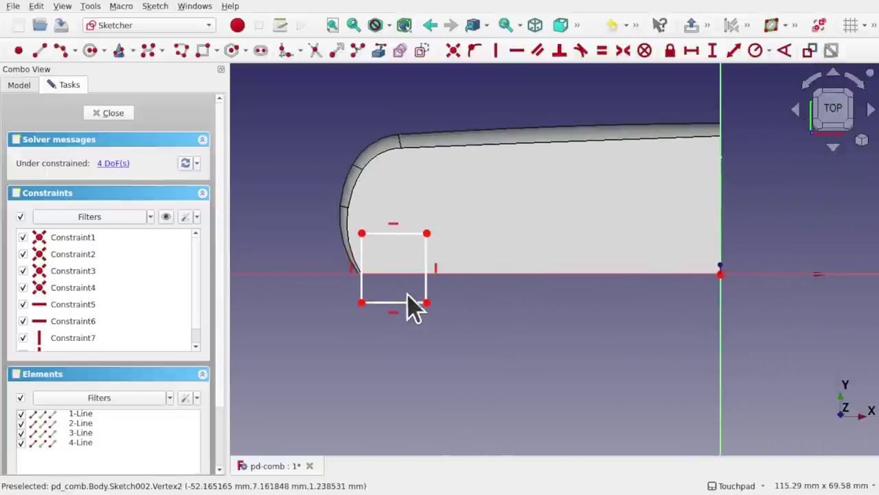
Step: Constrain the rectangle's lower edge to a horizontal length of 1 mm
click(412, 303)
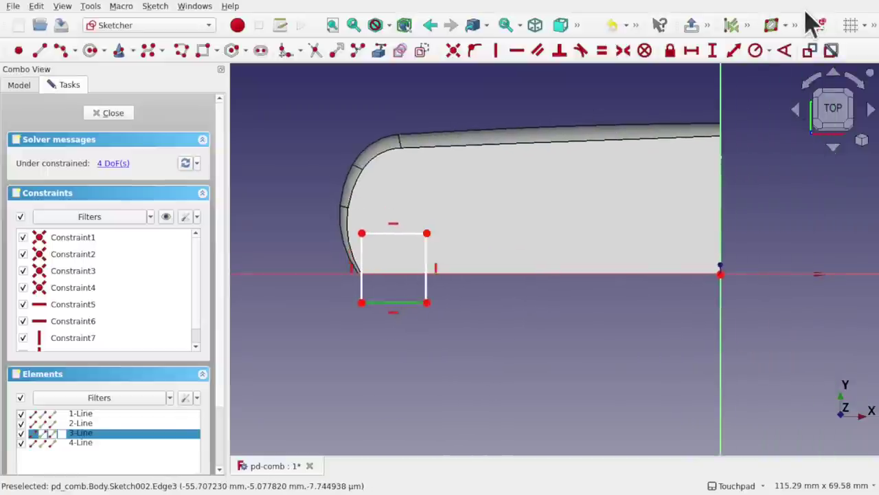
click(693, 51)
key(Return)
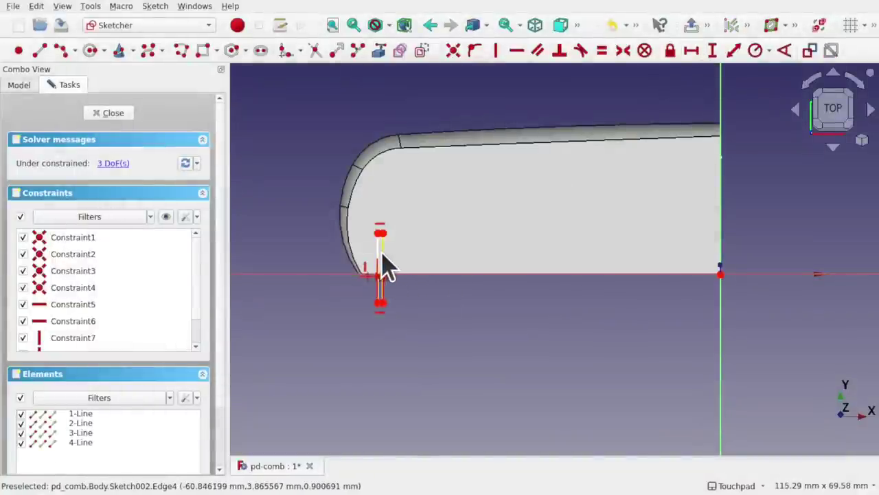
Step: Move the rectangle below the horizontal axis near the origin and make its upper-right corner coincident with the origin
drag(384, 256, 672, 302)
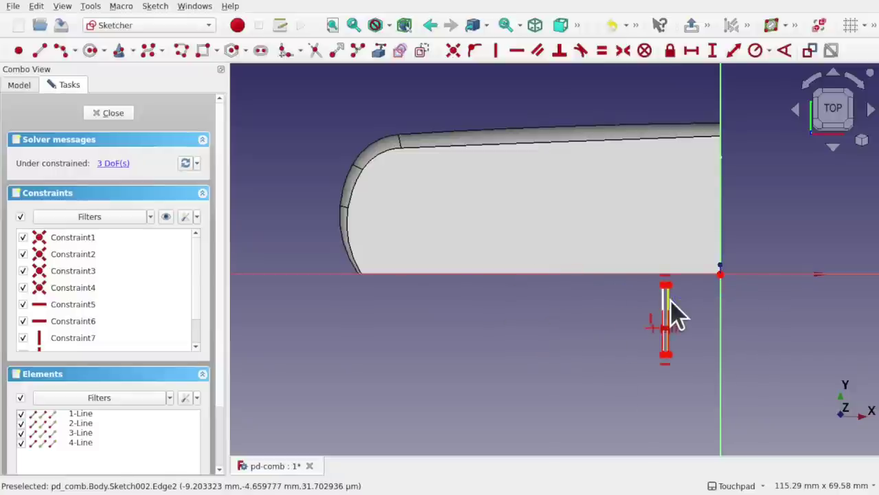
scroll(670, 300, up, 5)
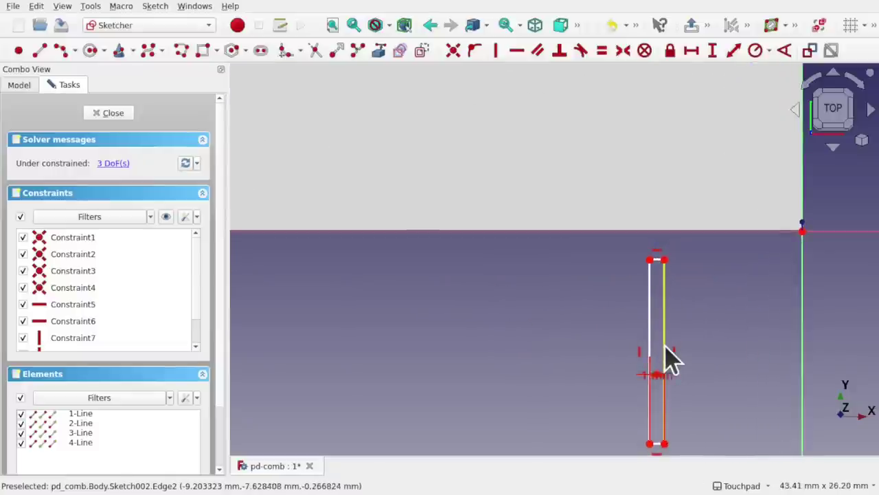
drag(664, 346, 760, 330)
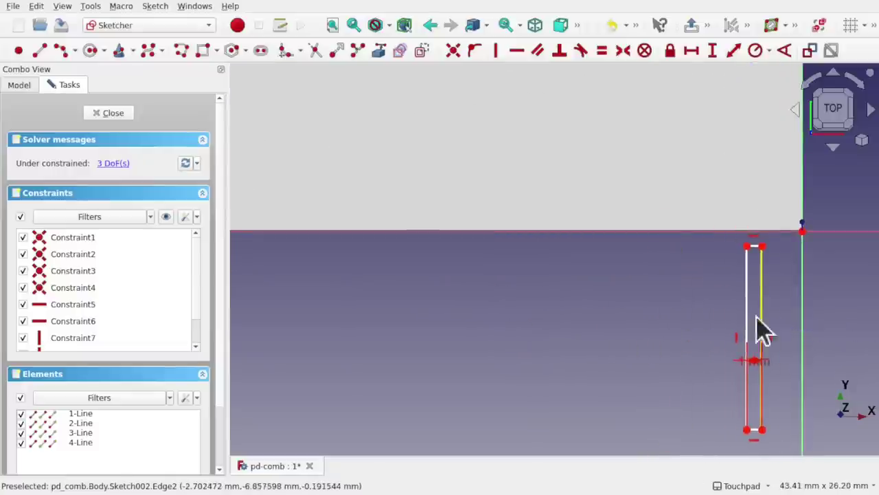
click(763, 246)
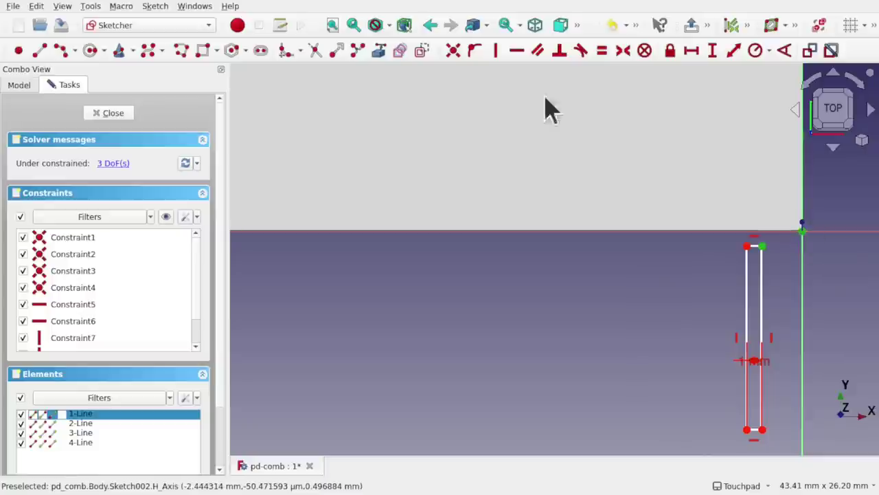
click(454, 52)
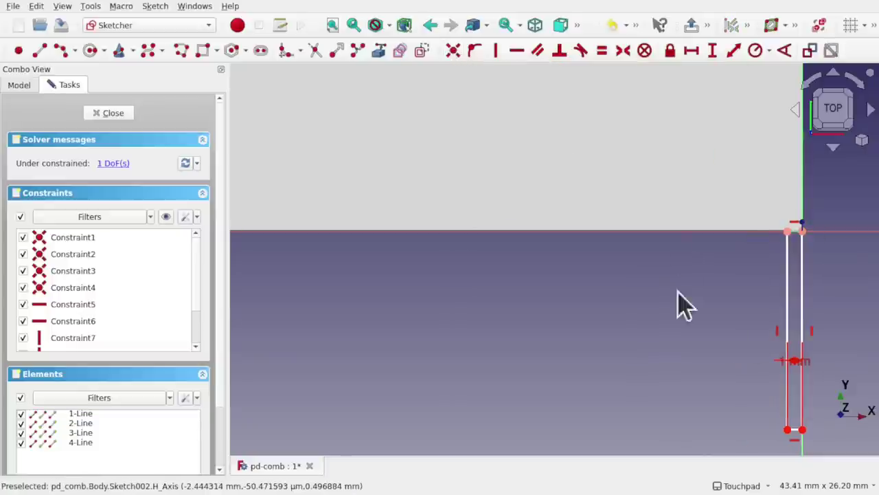
Step: Lengthen the rectangle further below the body along the vertical axis and close the sketch
scroll(661, 280, down, 5)
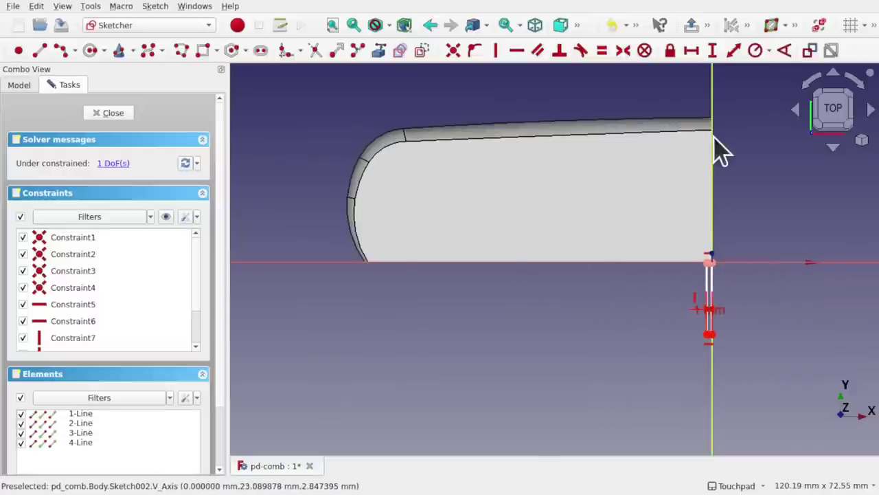
scroll(713, 274, up, 3)
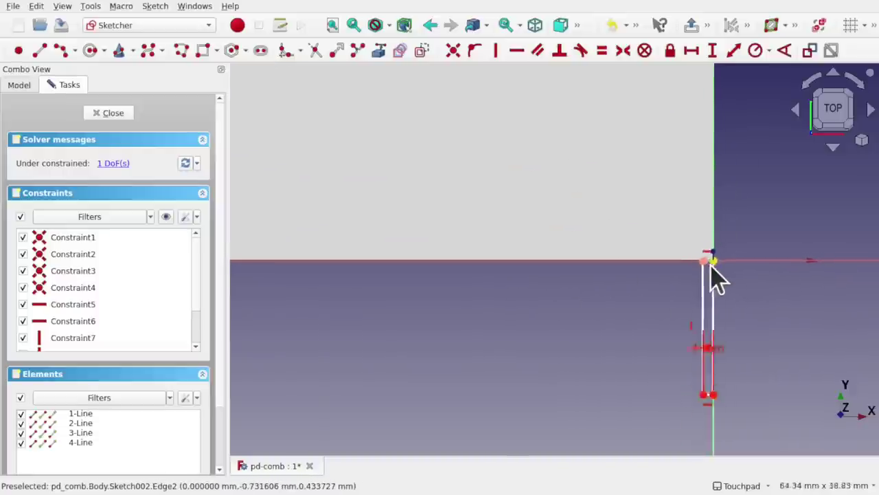
scroll(713, 275, down, 2)
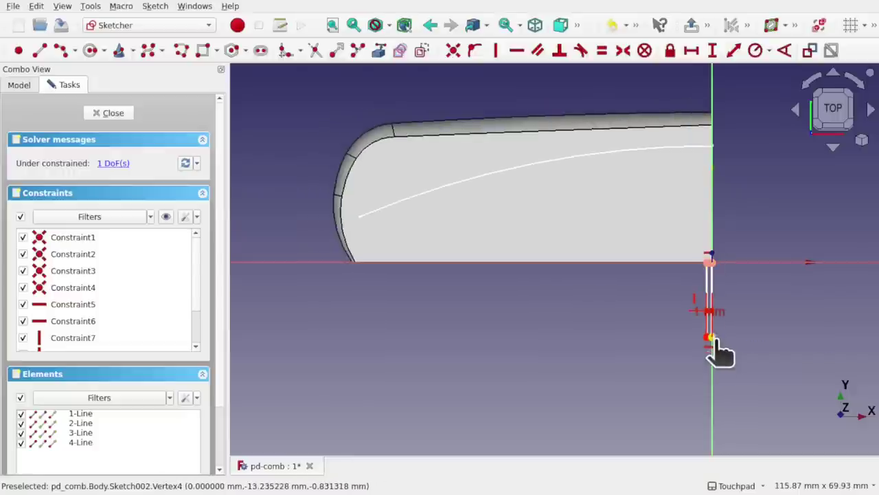
drag(712, 339, 716, 411)
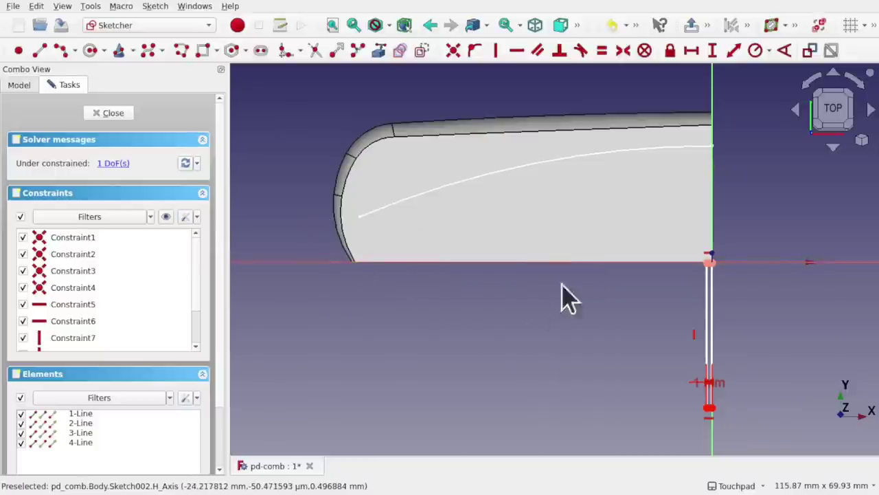
click(103, 113)
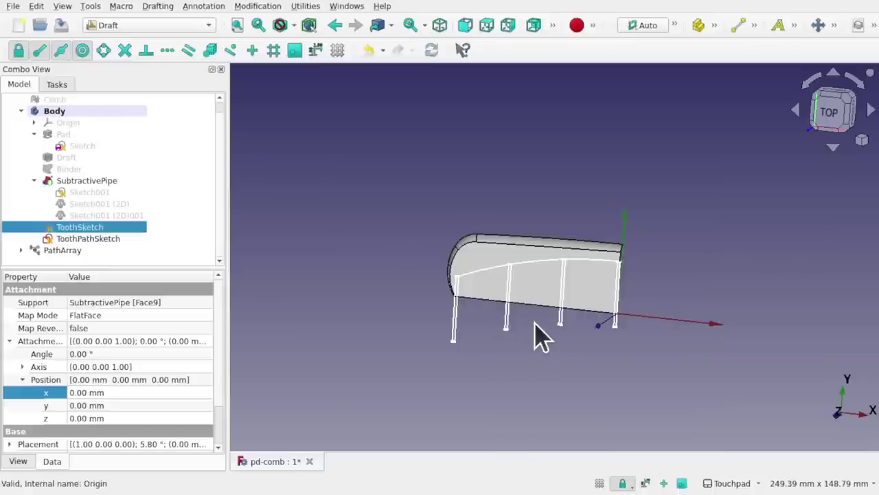
Step: Set the PathArray's count to 30 and inspect the tooth gaps along the arc
alt+drag(573, 305, 511, 294)
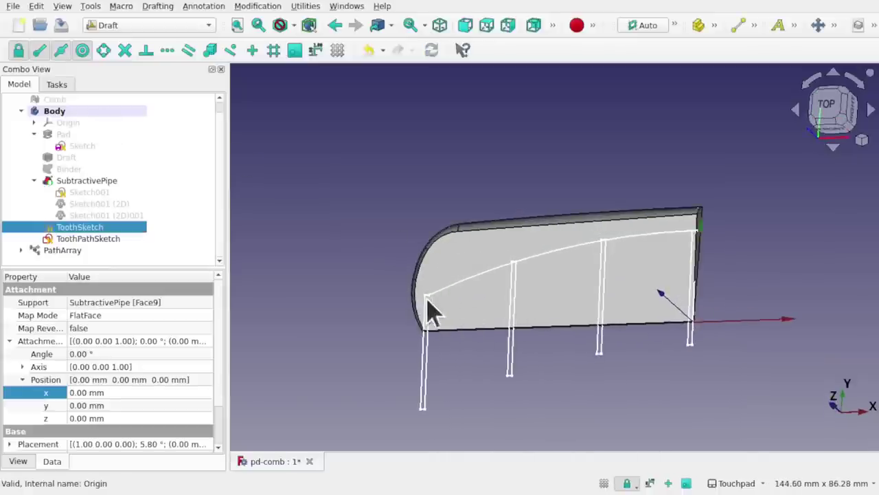
click(65, 251)
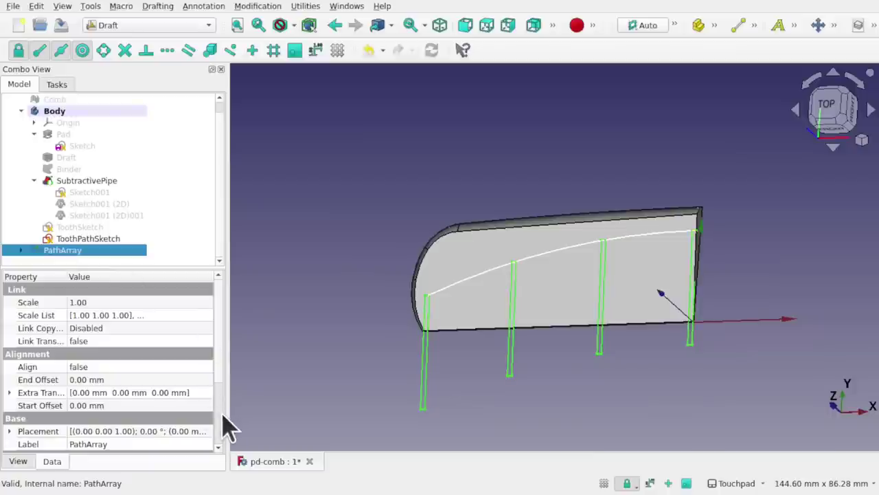
scroll(221, 423, down, 3)
click(90, 406)
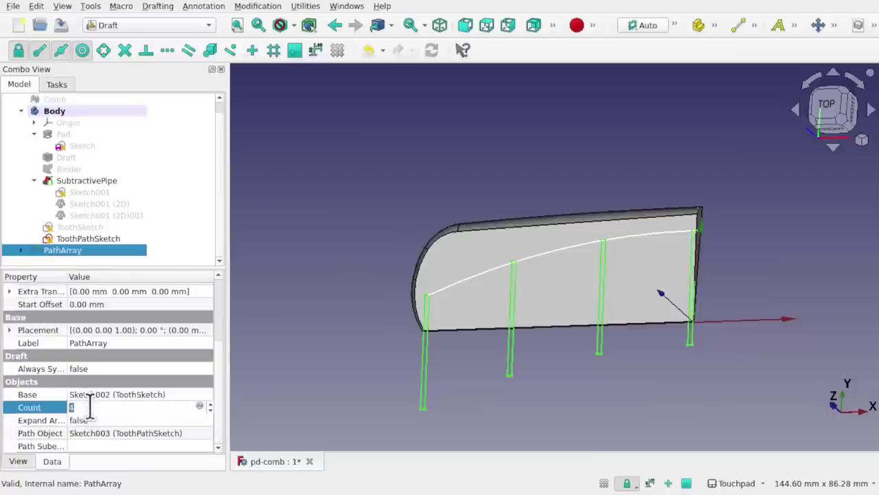
text(30)
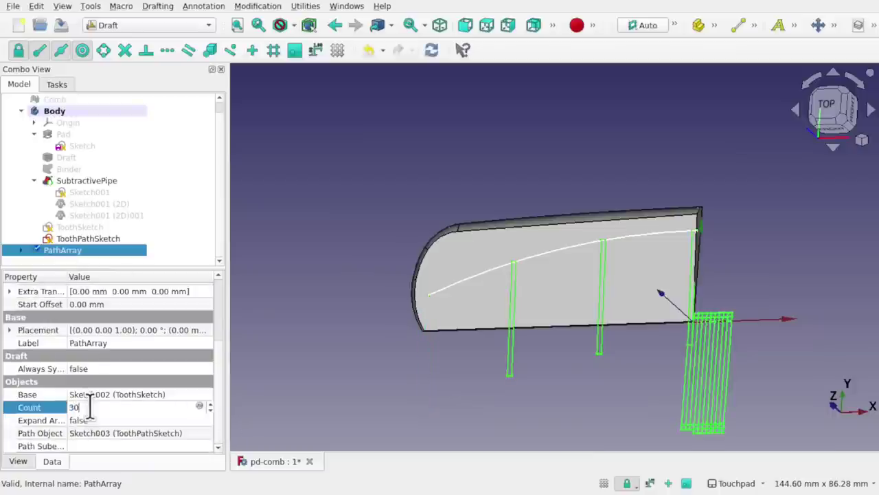
key(Return)
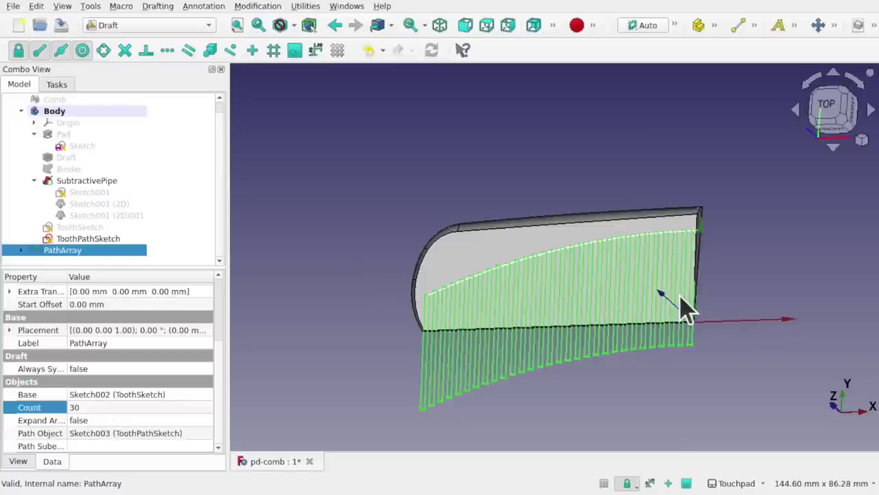
alt+drag(681, 294, 679, 271)
scroll(681, 249, up, 2)
scroll(687, 263, up, 3)
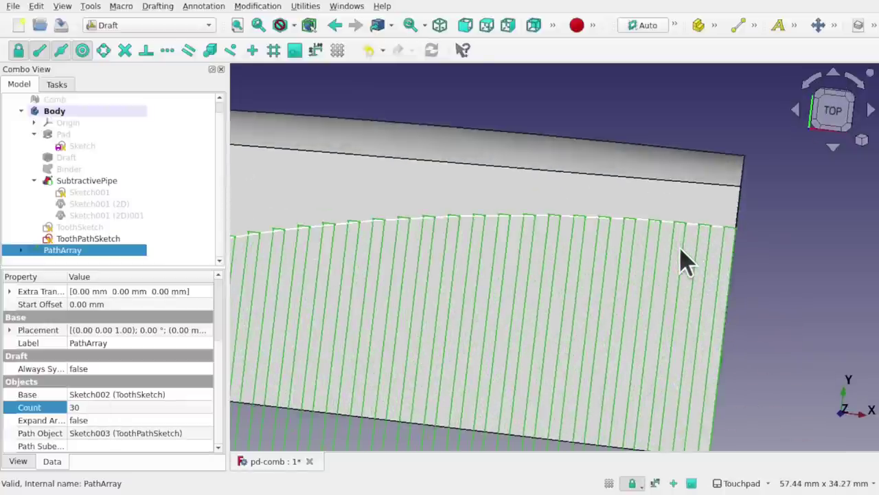
middle_drag(681, 257, 568, 269)
scroll(641, 281, down, 4)
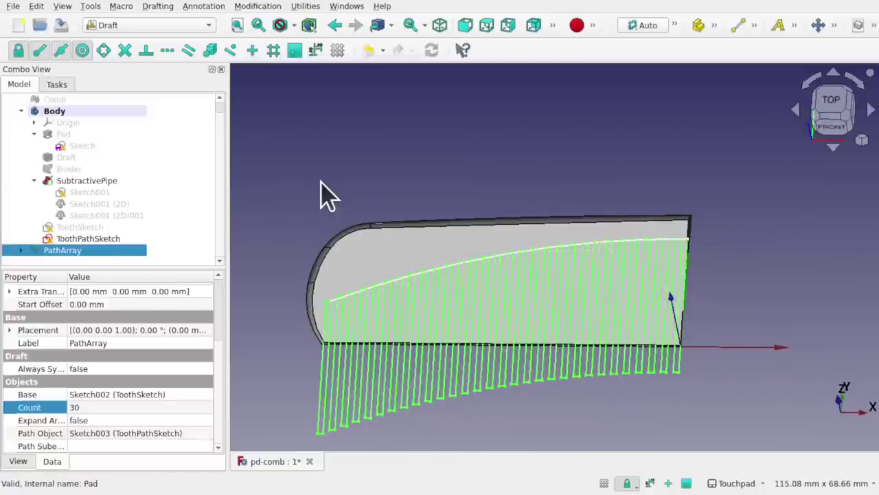
Step: Collapse the Body in the model tree, switch to the Part Design workbench, and clear the PathArray selection
click(20, 111)
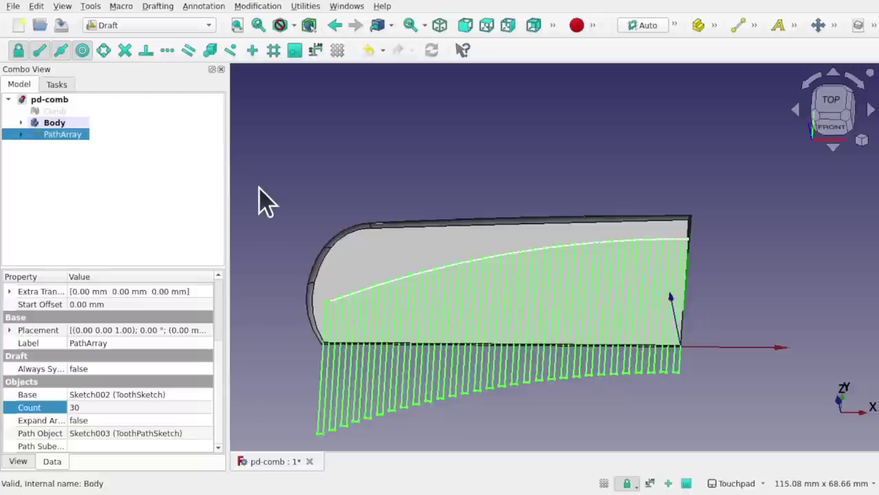
click(117, 25)
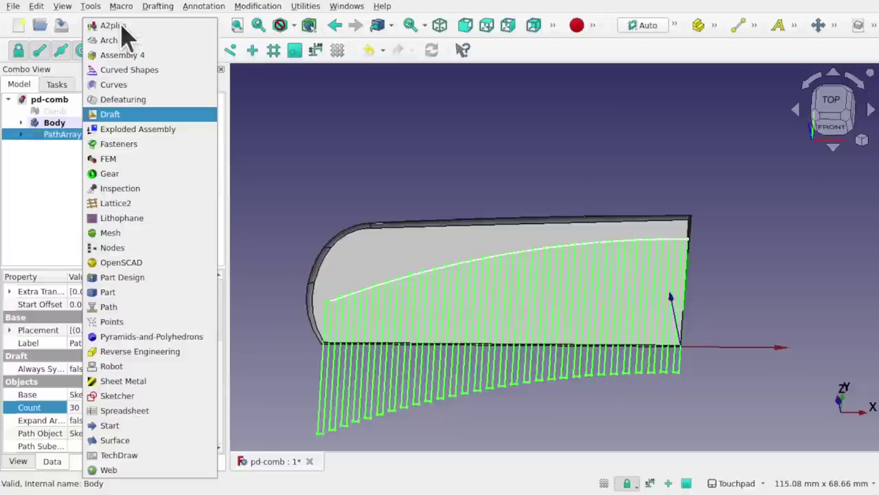
click(159, 277)
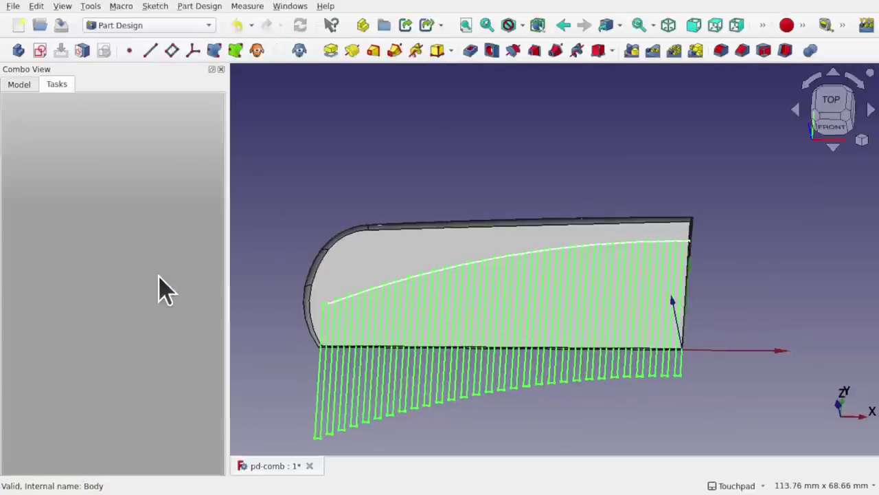
click(22, 86)
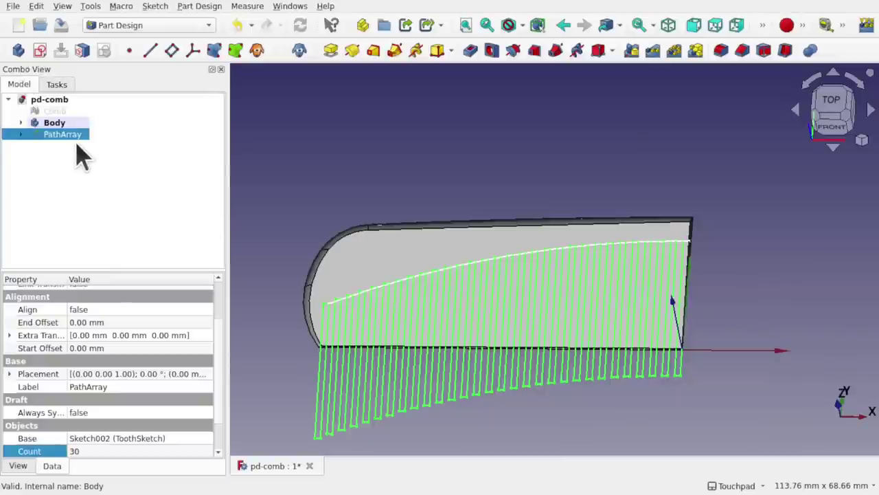
shift+drag(289, 199, 219, 214)
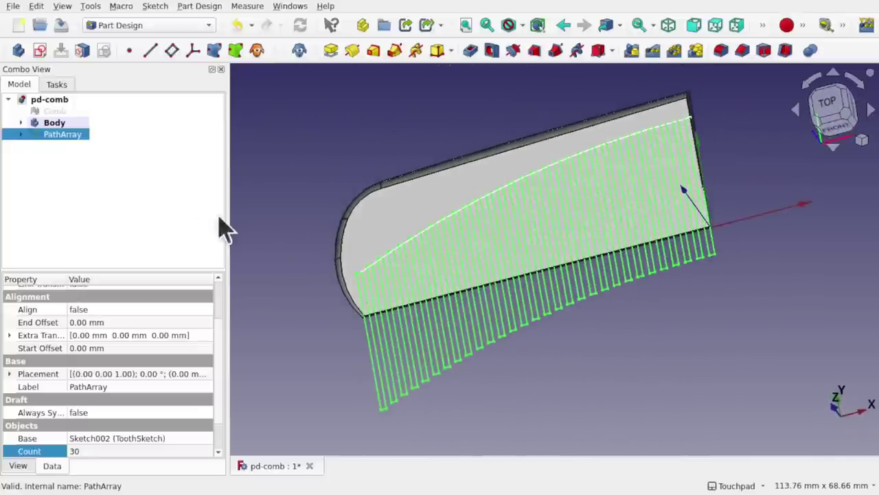
click(113, 213)
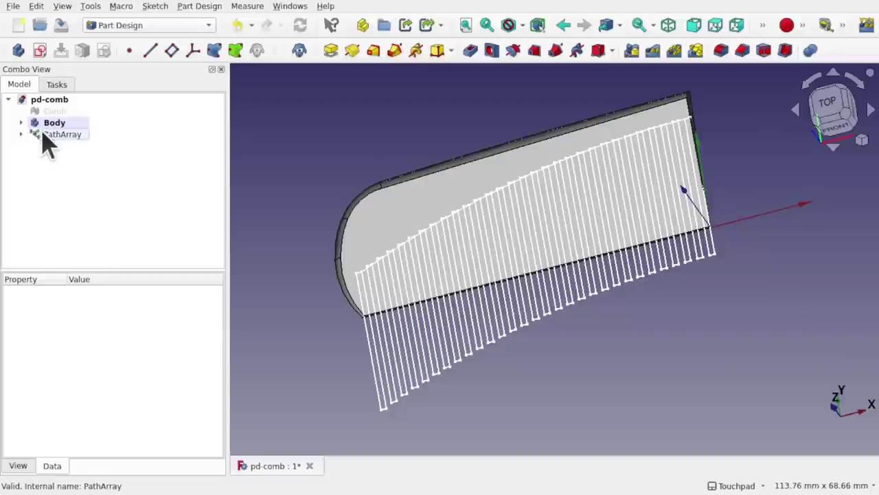
Step: Create a sub-object shape binder from the PathArray in the active body
click(58, 135)
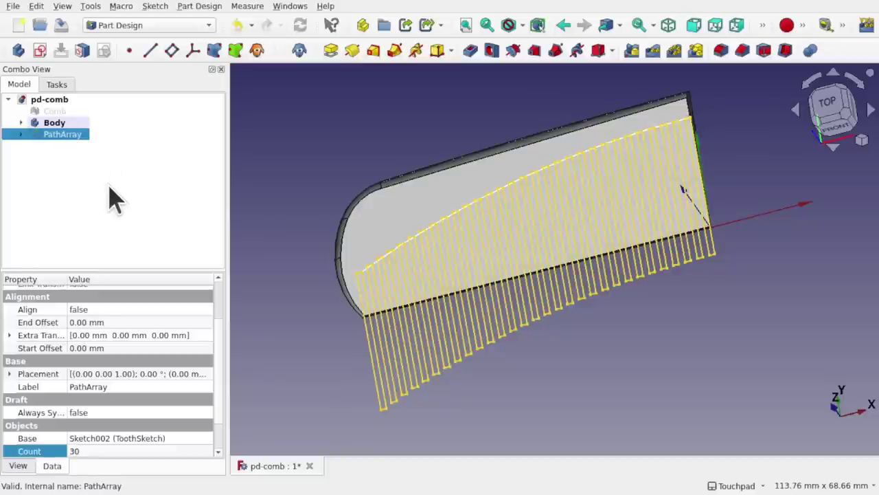
click(197, 7)
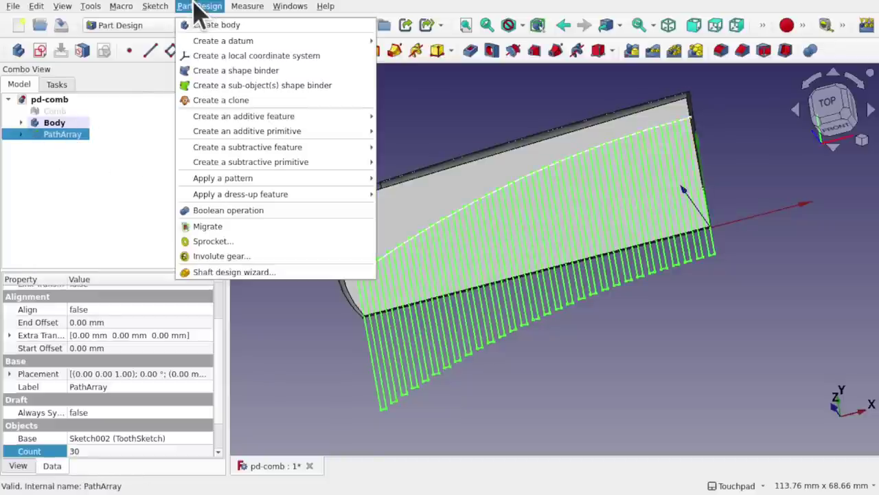
click(263, 86)
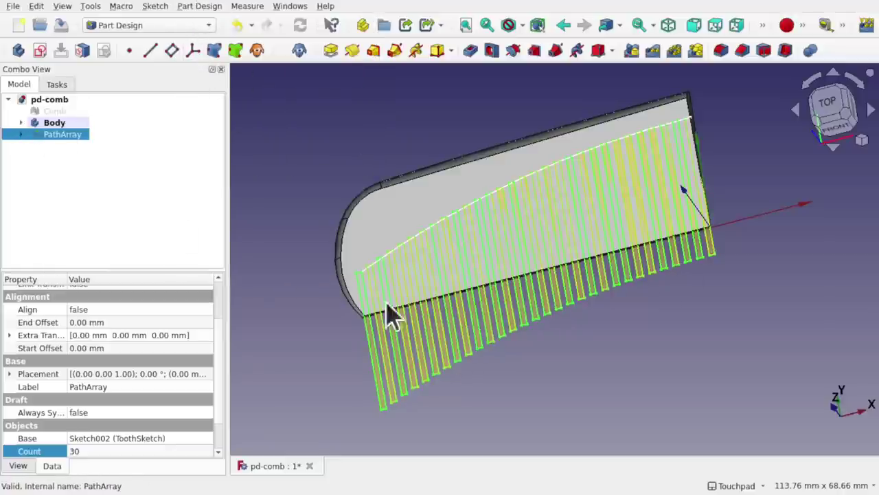
Step: Set the new PathArray shape binder's Make Face property to false
click(21, 122)
scroll(134, 237, down, 1)
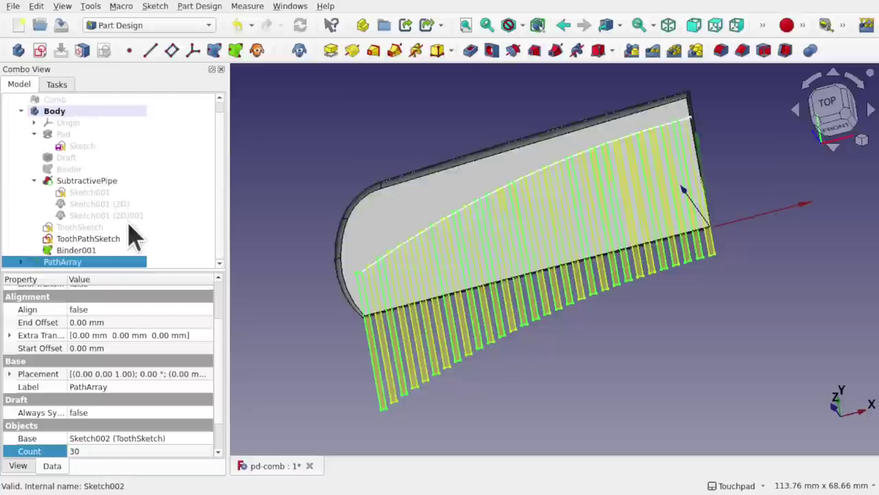
click(94, 251)
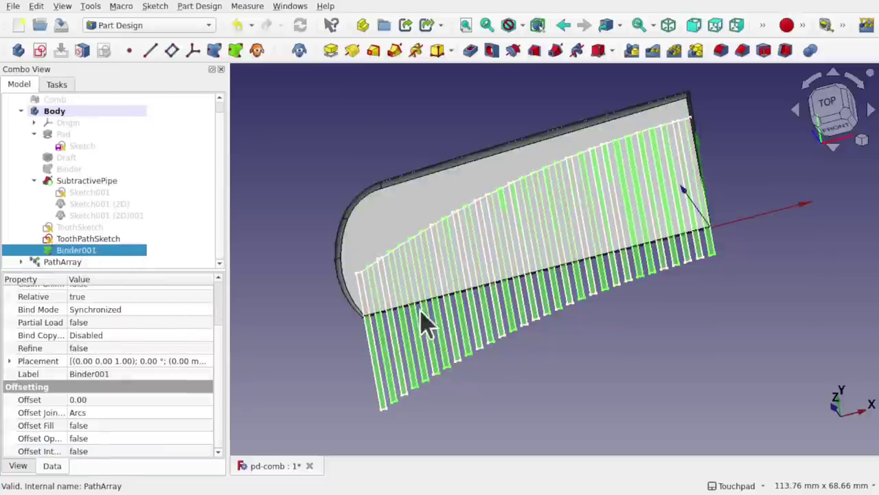
scroll(222, 319, up, 2)
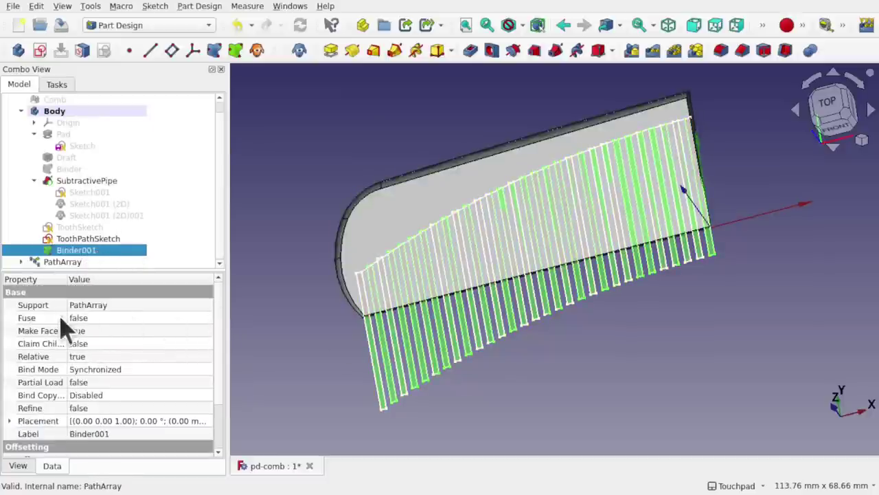
click(106, 332)
click(106, 330)
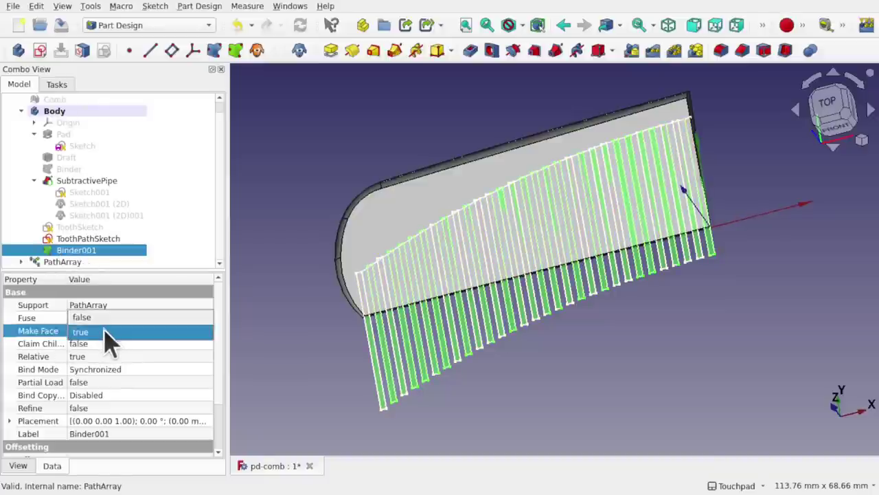
click(106, 318)
click(290, 338)
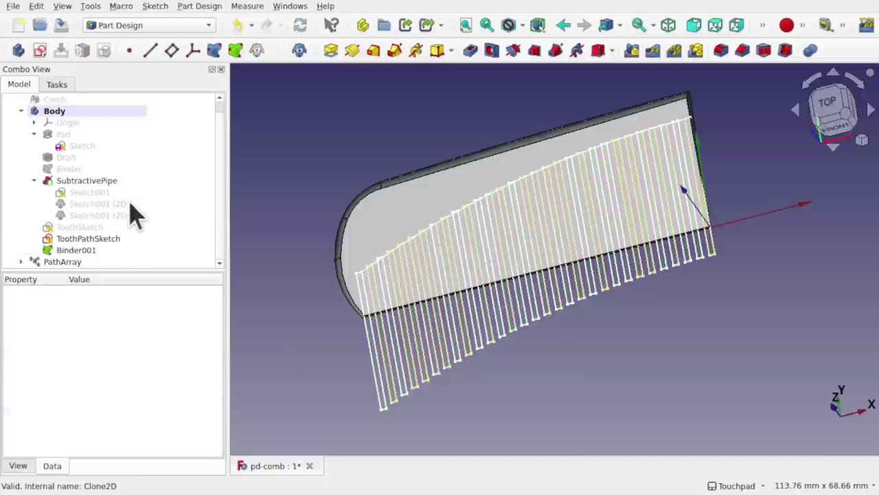
Step: Try a count of 10 on the PathArray and restore it to 30
click(71, 264)
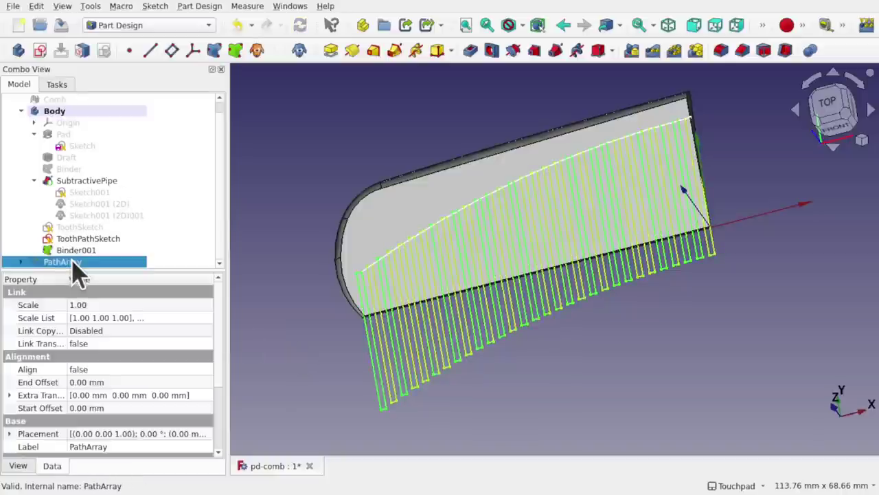
alt+drag(516, 296, 540, 246)
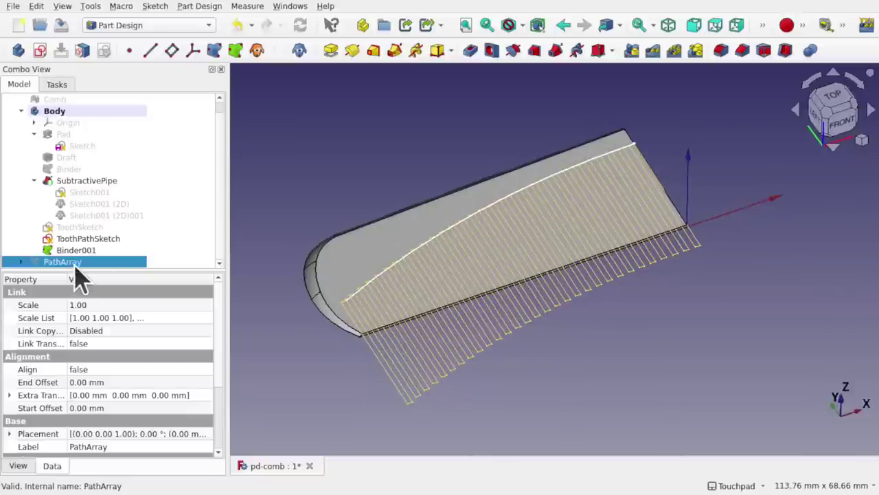
alt+drag(479, 302, 400, 375)
click(220, 401)
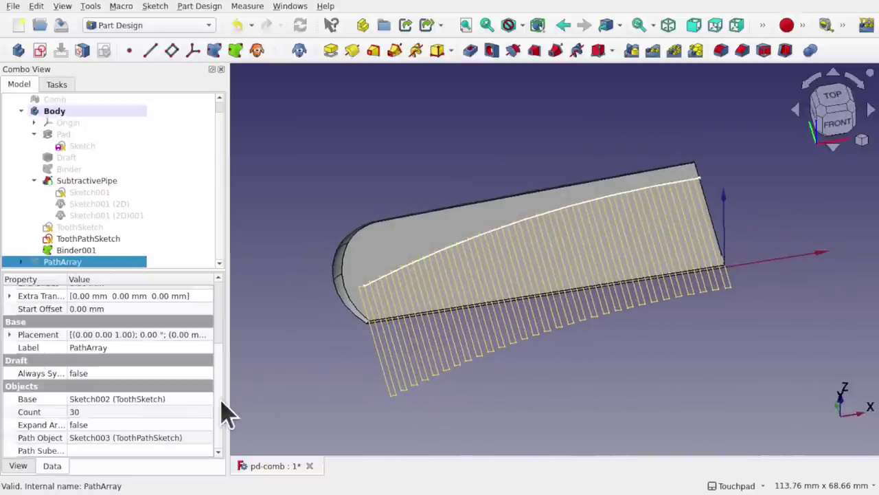
click(128, 412)
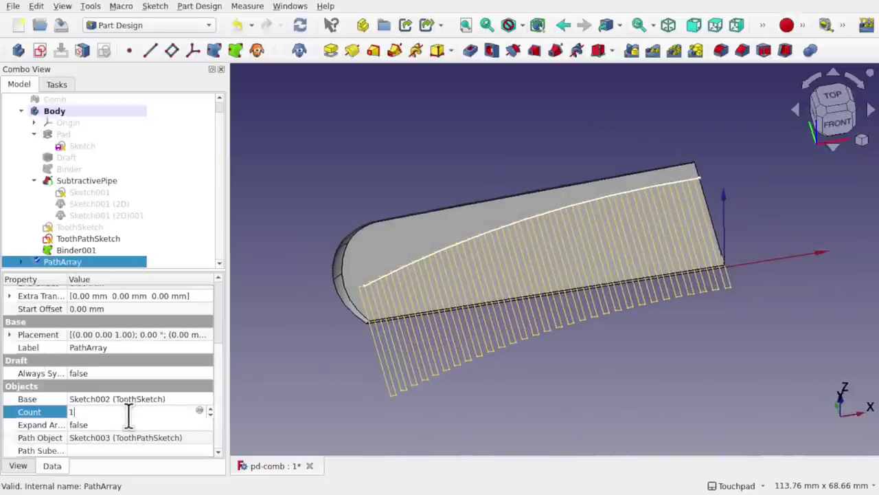
key(Return)
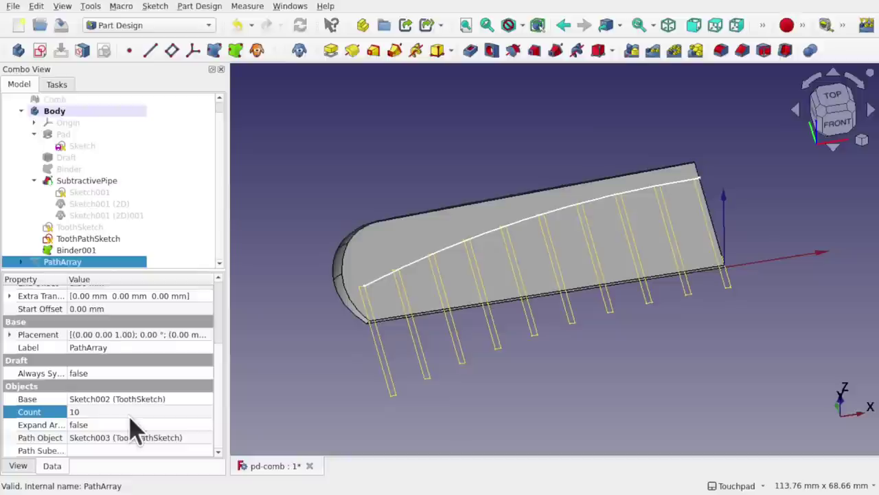
click(129, 412)
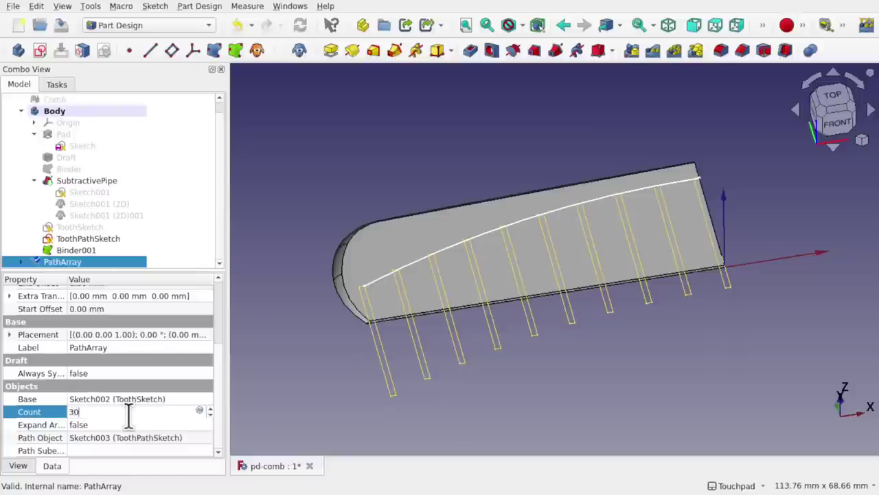
key(Return)
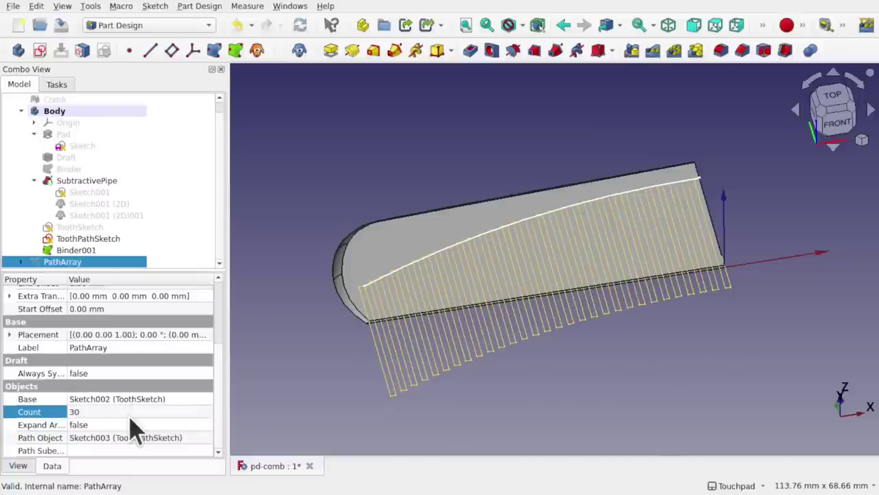
Step: Hide the PathArray and select its shape binder, Binder001, inside the Body
click(288, 327)
click(77, 251)
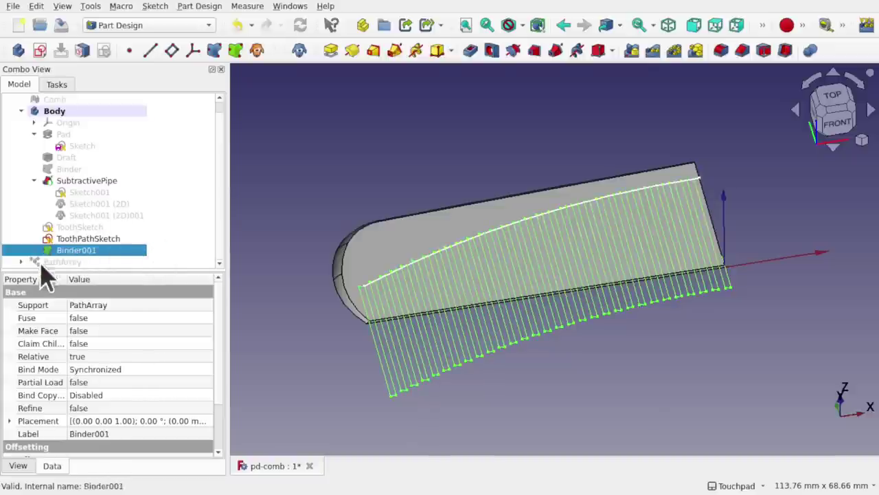
click(22, 111)
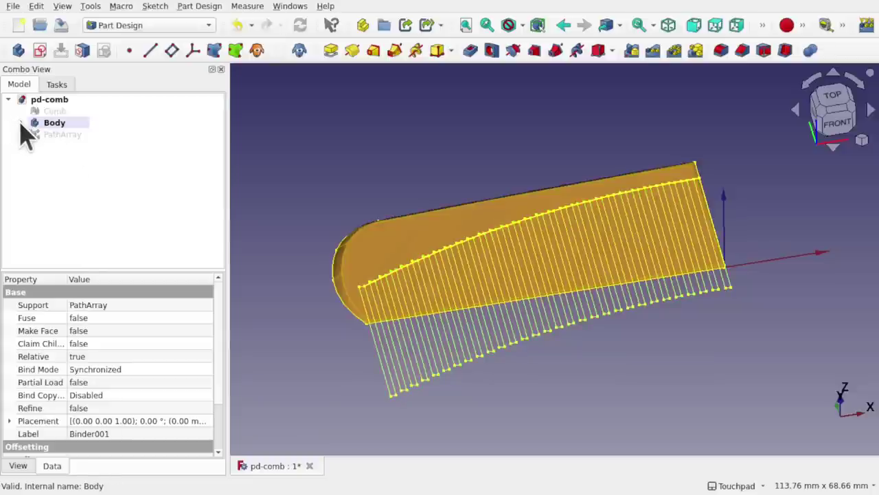
click(21, 124)
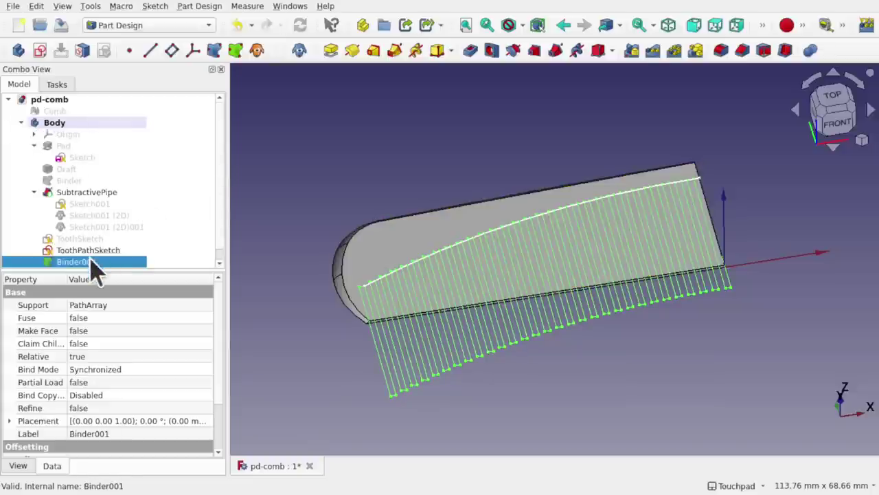
Step: Cut the tooth gaps with a Through all Pocket based on the shape binder
click(473, 53)
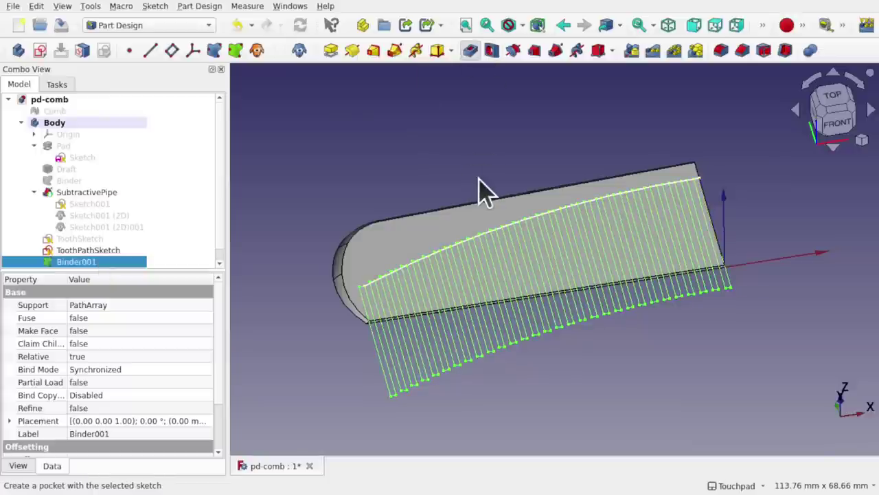
shift+drag(593, 191, 575, 207)
middle_drag(575, 206, 577, 237)
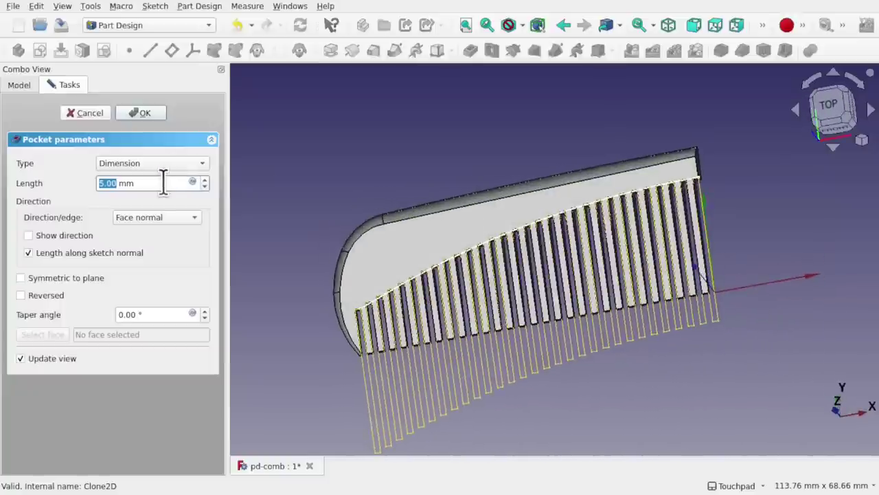
click(165, 164)
click(167, 165)
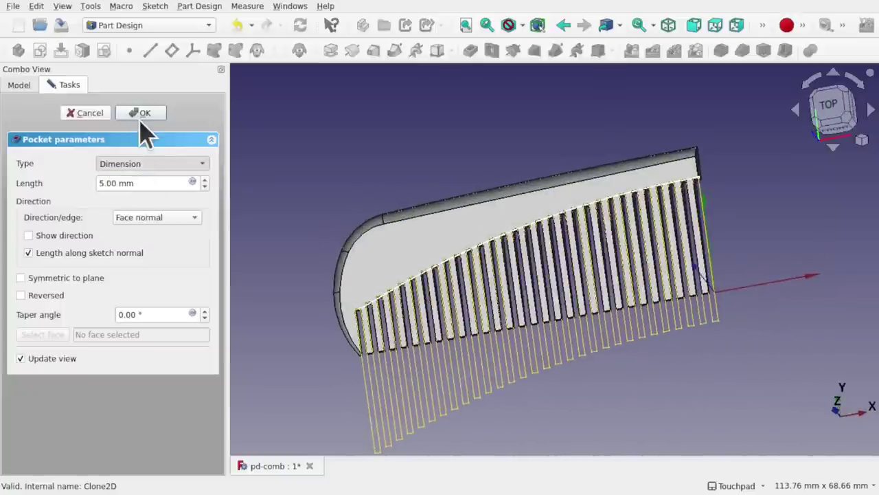
key(Down)
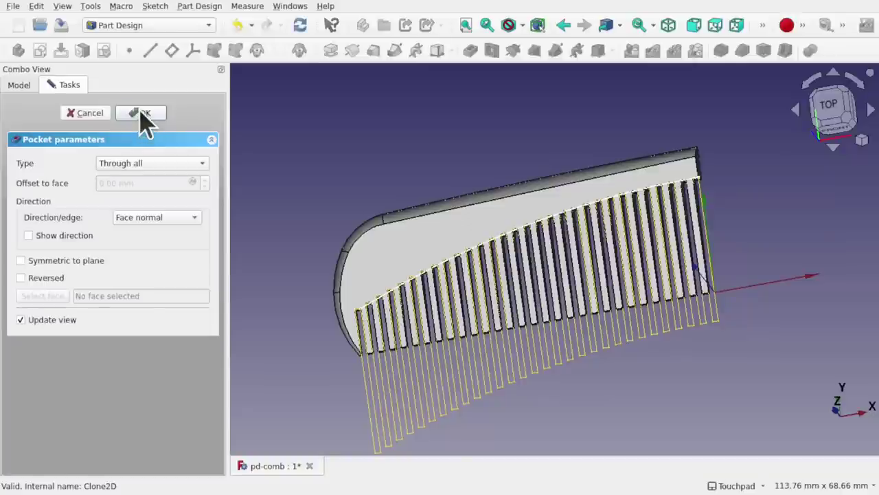
click(143, 113)
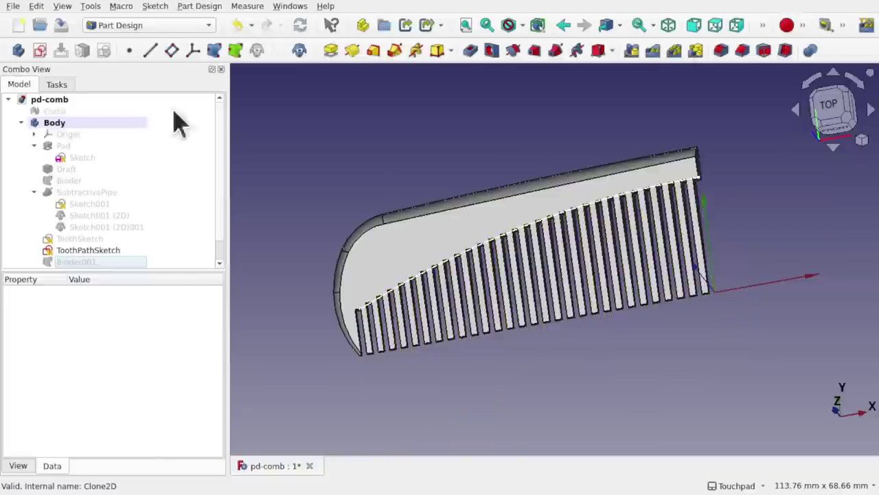
Step: Open ToothPathSketch for editing and raise the arc's free end to about X -63 mm, Y 9 mm
shift+drag(496, 275, 515, 302)
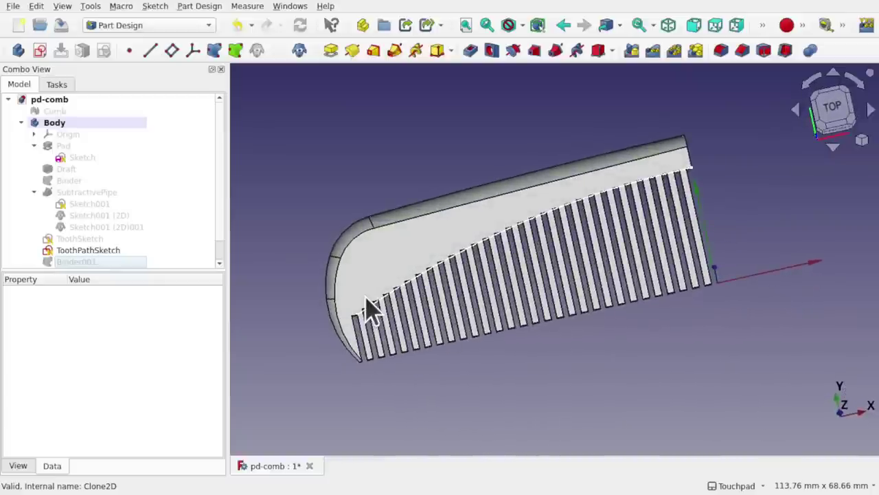
click(88, 250)
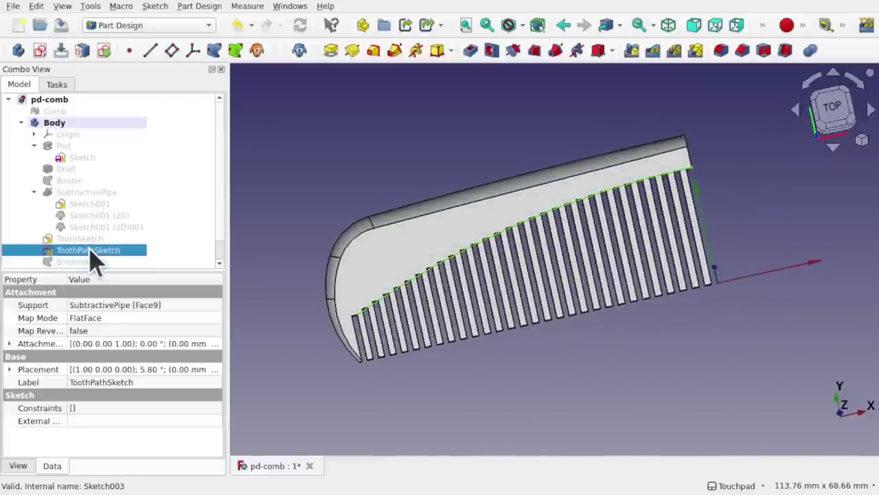
double_click(88, 250)
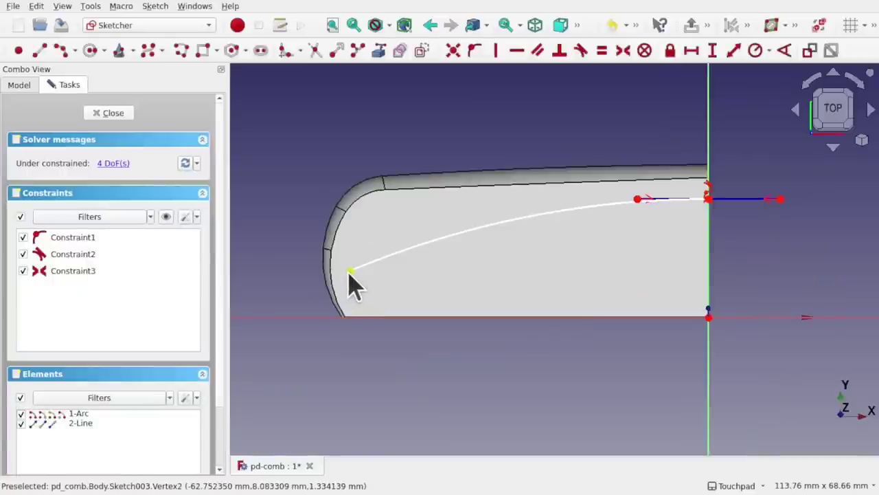
mouse_move(350, 272)
mouse_down()
mouse_move(349, 255)
mouse_move(348, 264)
mouse_up()
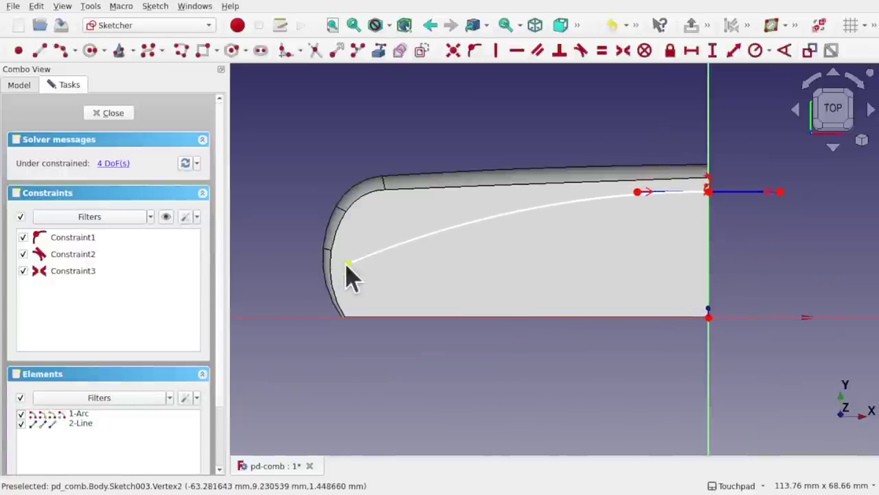
Step: Constrain the vertical distance between the origin and the arc's end on the vertical axis to 20 mm
click(709, 193)
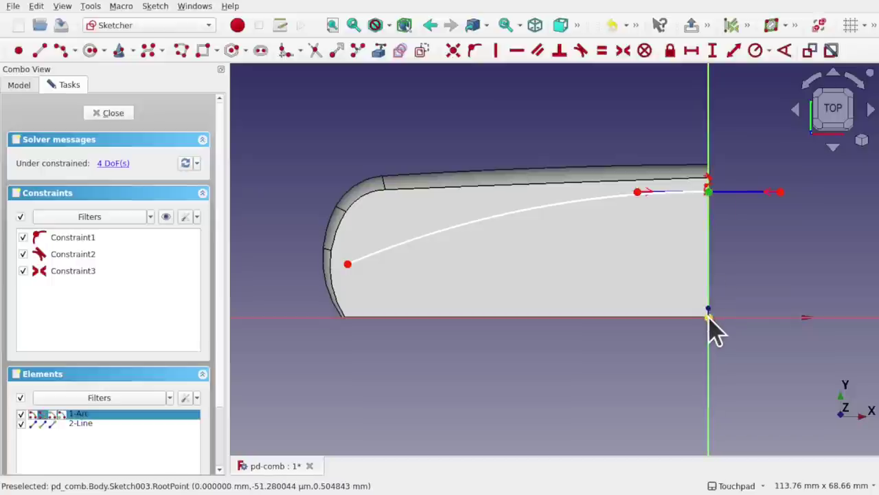
click(712, 51)
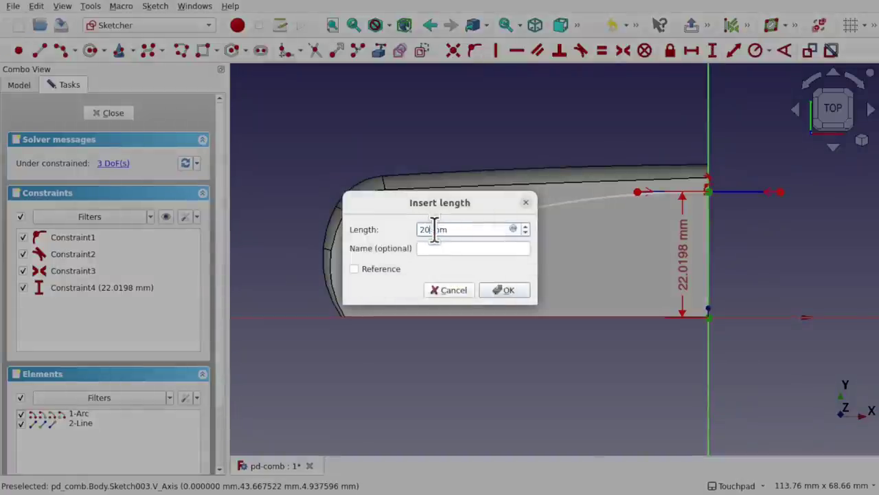
text(20)
key(Return)
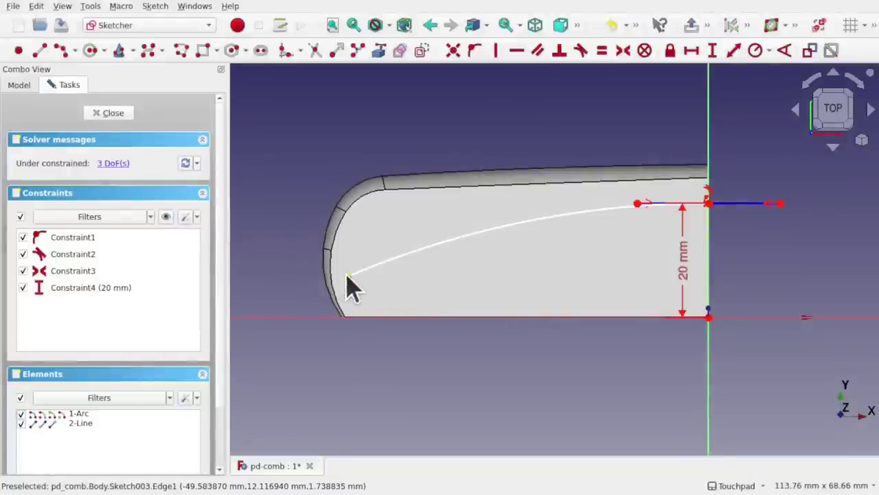
Step: Raise the arc's free end further to flatten the tooth path and close the sketch
drag(347, 275, 351, 248)
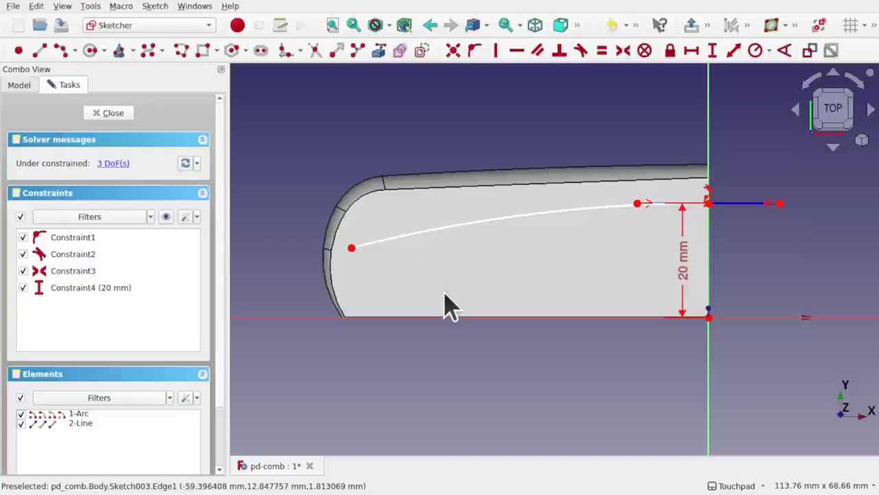
click(98, 115)
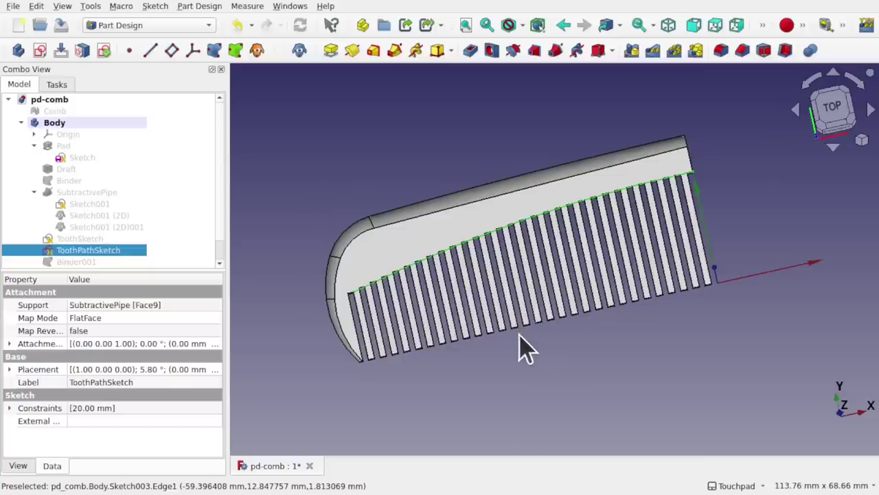
Step: Hide ToothPathSketch and save the document
middle_drag(520, 347, 474, 322)
key(space)
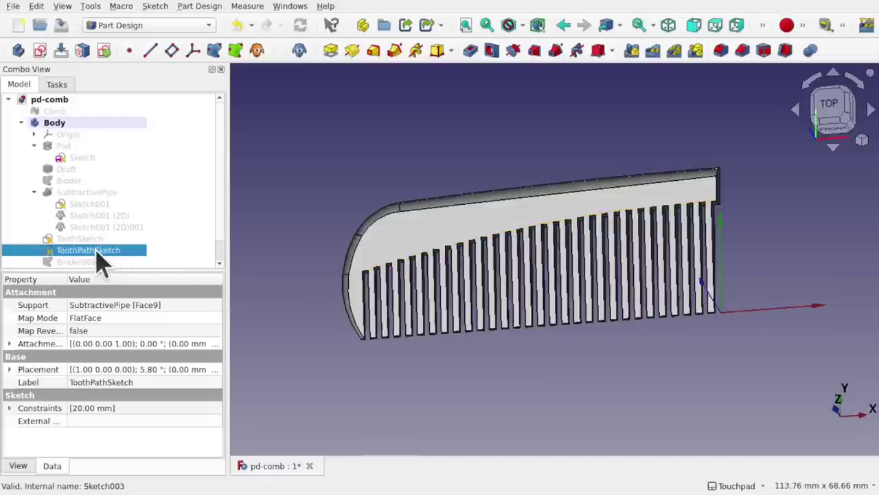
mouse_move(455, 309)
shift+mouse_down()
mouse_move(472, 329)
mouse_move(439, 326)
shift+mouse_up()
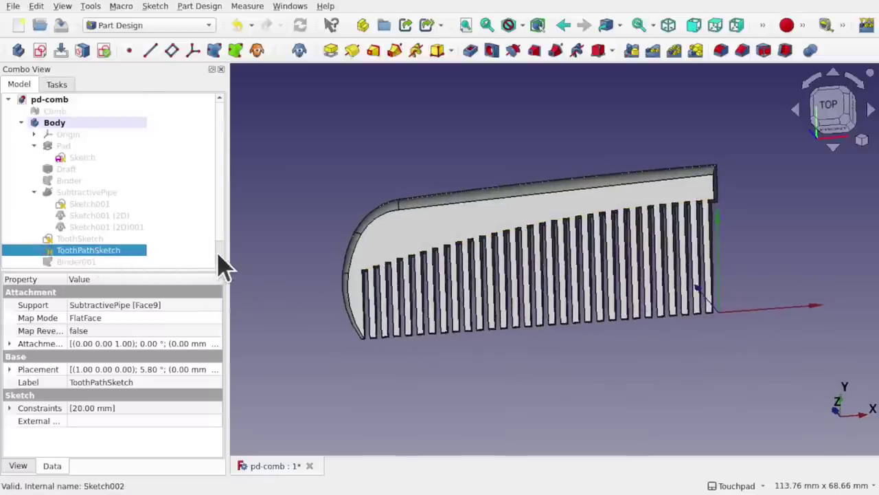
scroll(218, 256, down, 1)
middle_drag(385, 240, 500, 249)
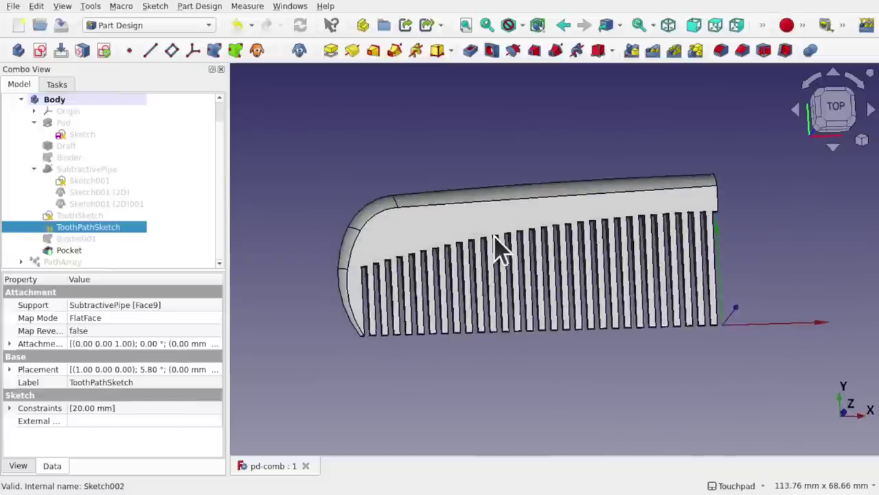
Step: Mirror the Pad, Draft, SubtractivePipe and Pocket features about the vertical sketch axis to form the full comb
scroll(38, 134, up, 1)
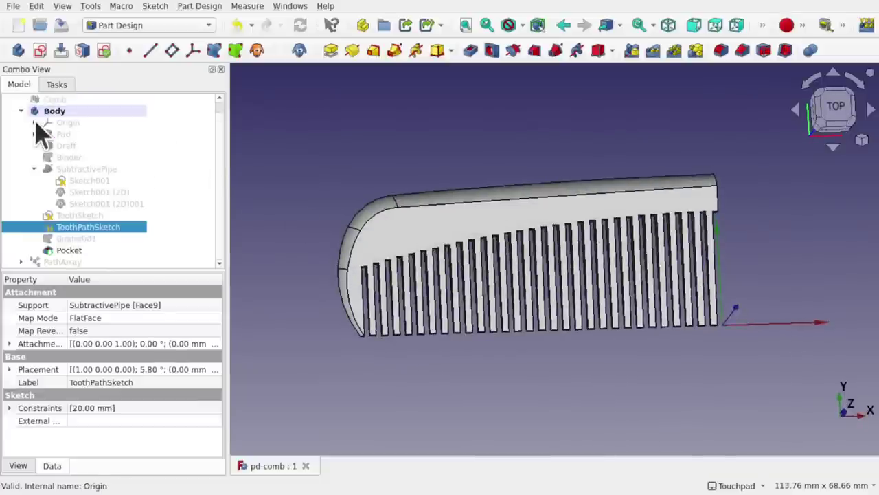
click(34, 168)
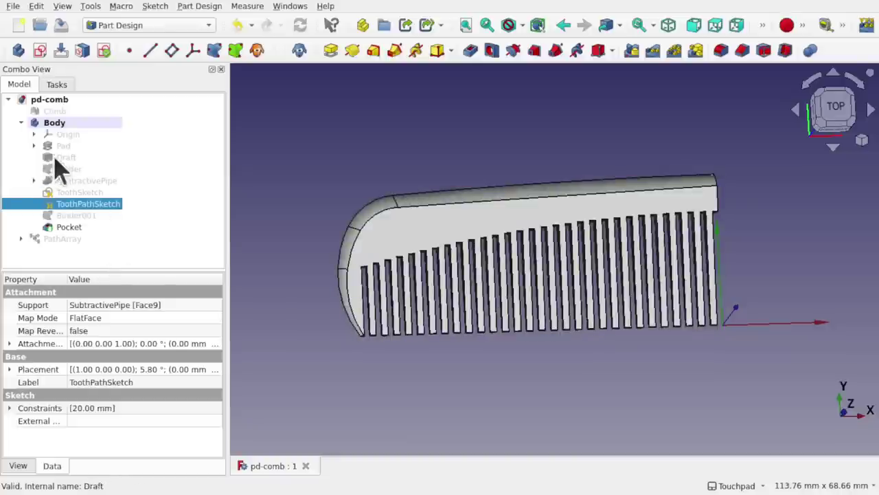
click(67, 145)
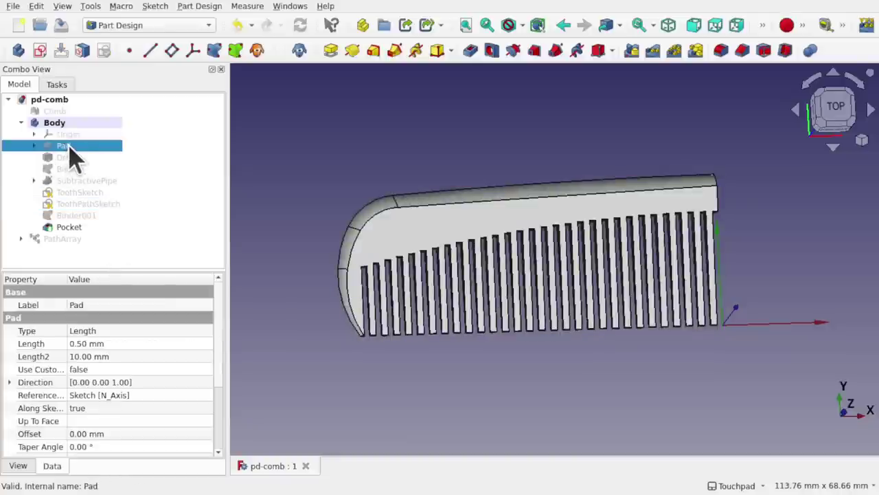
ctrl+click(74, 158)
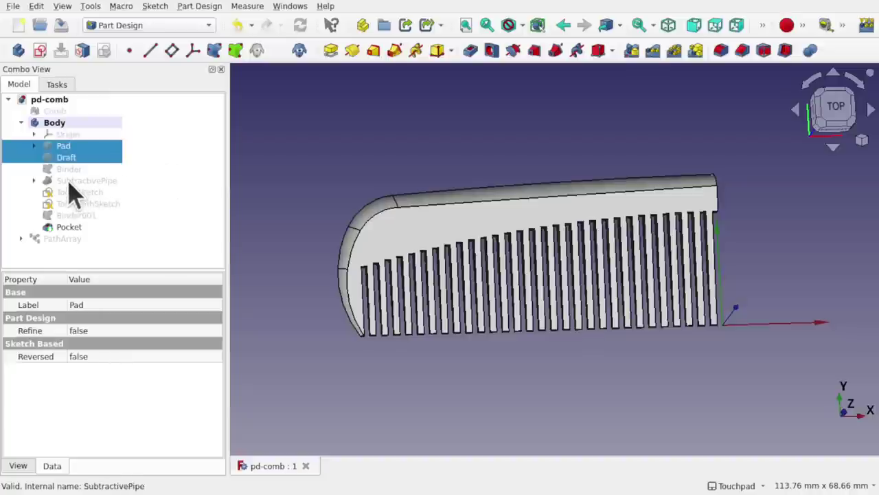
ctrl+click(68, 181)
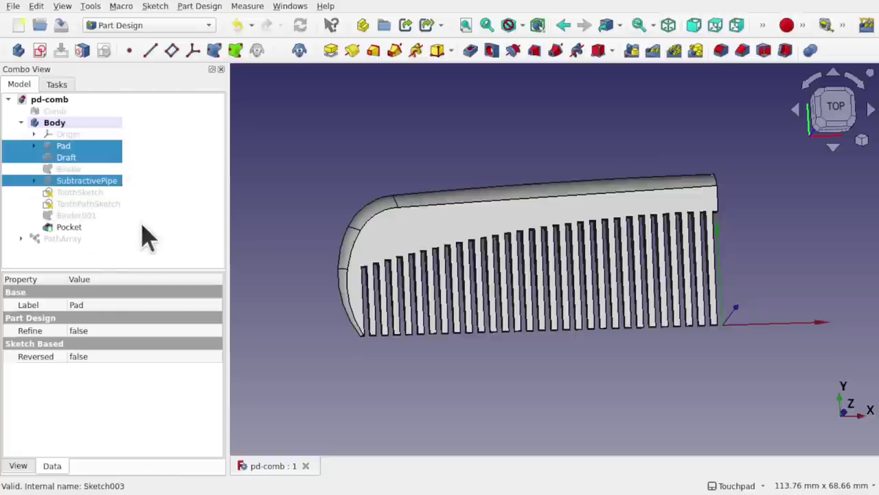
ctrl+click(69, 228)
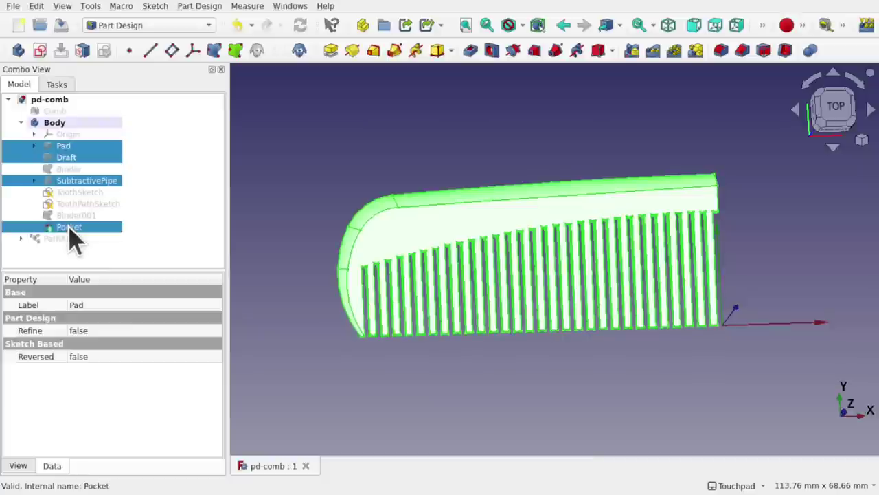
click(192, 8)
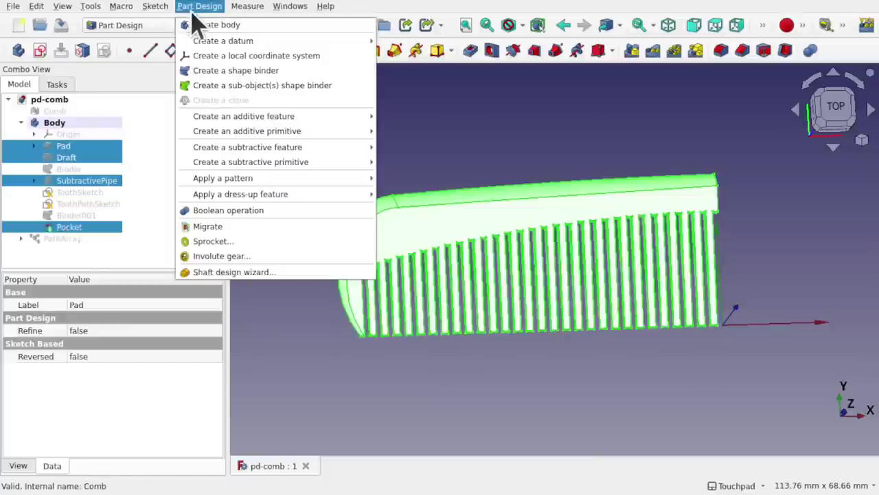
mouse_move(269, 180)
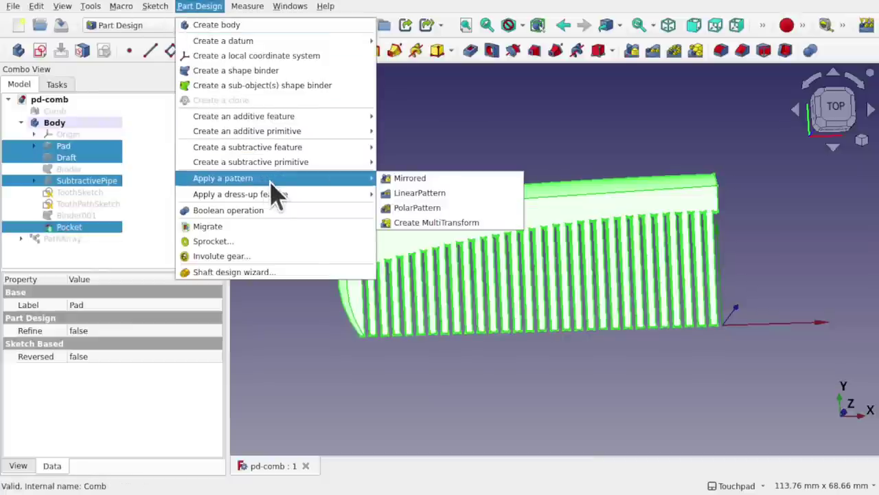
click(405, 180)
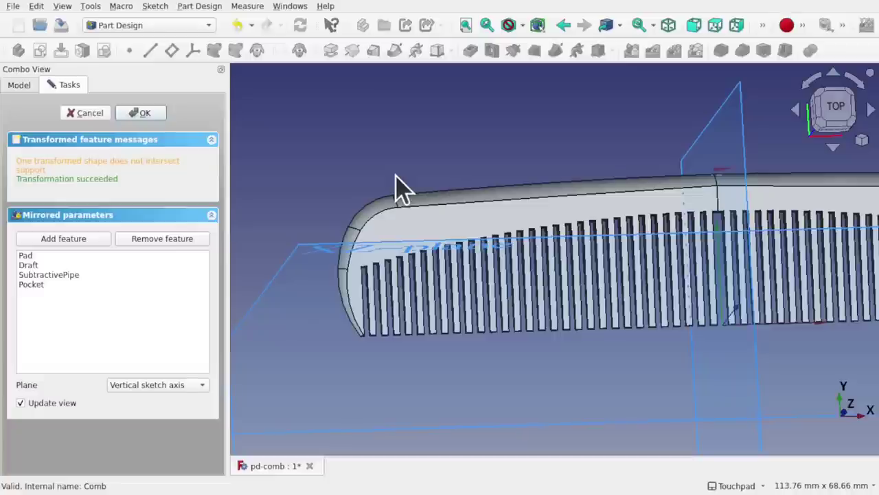
shift+drag(705, 222, 576, 222)
scroll(577, 229, up, 1)
scroll(576, 230, up, 5)
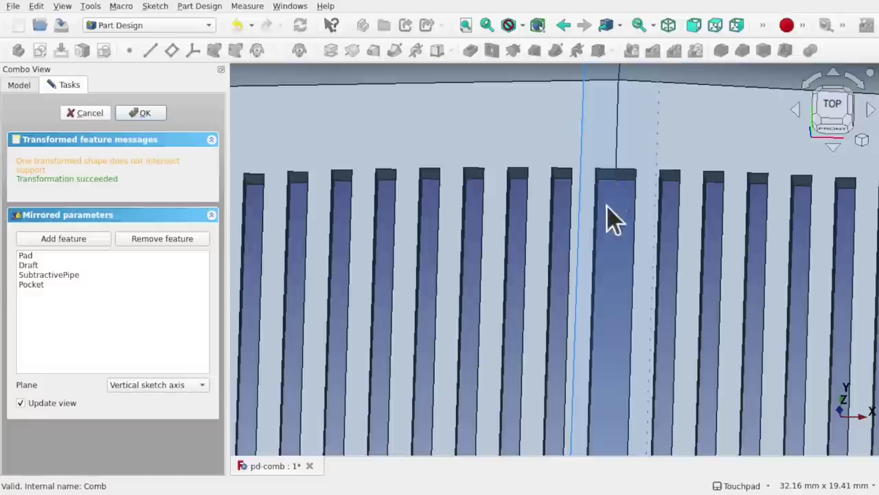
scroll(609, 180, down, 6)
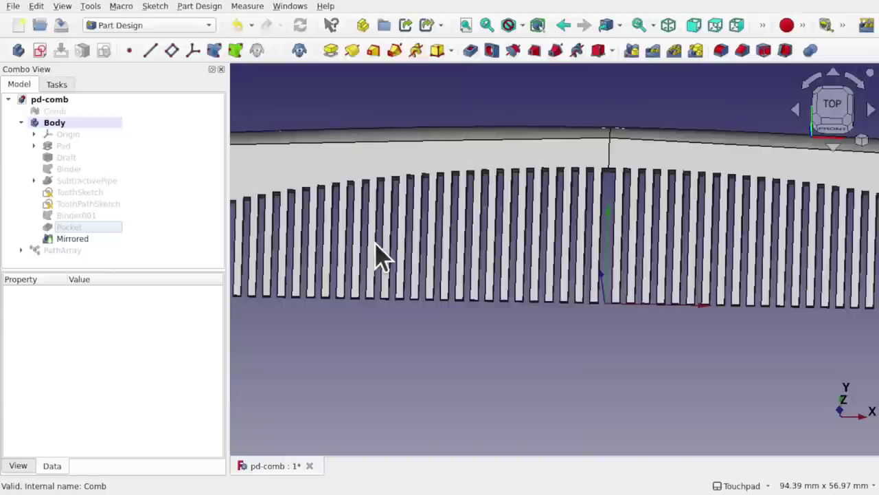
Step: Set the PathArray's count to 32
shift+drag(595, 206, 550, 216)
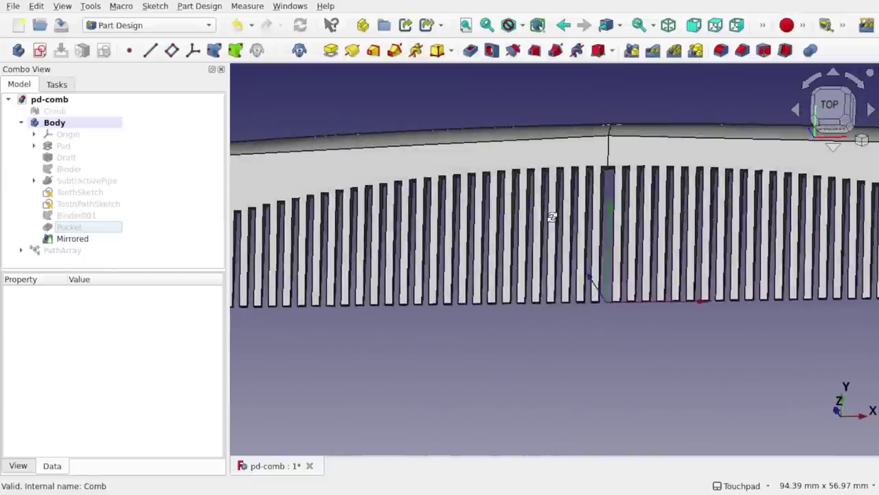
scroll(555, 230, down, 1)
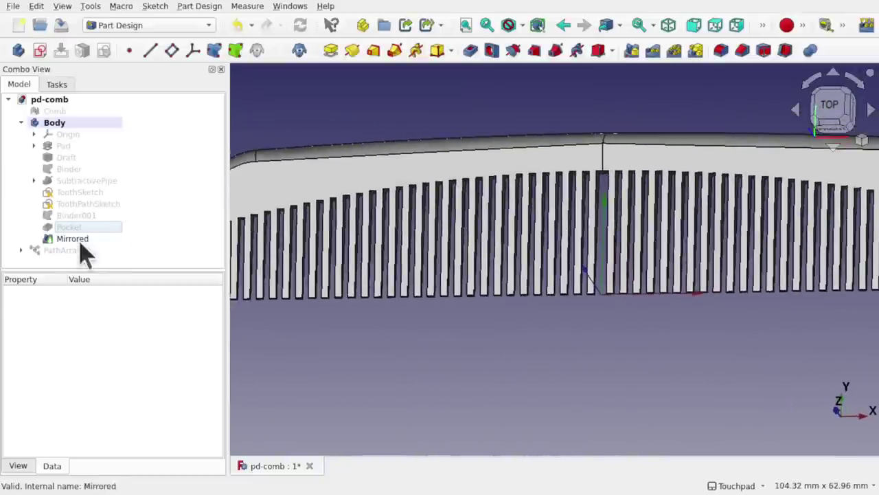
click(60, 251)
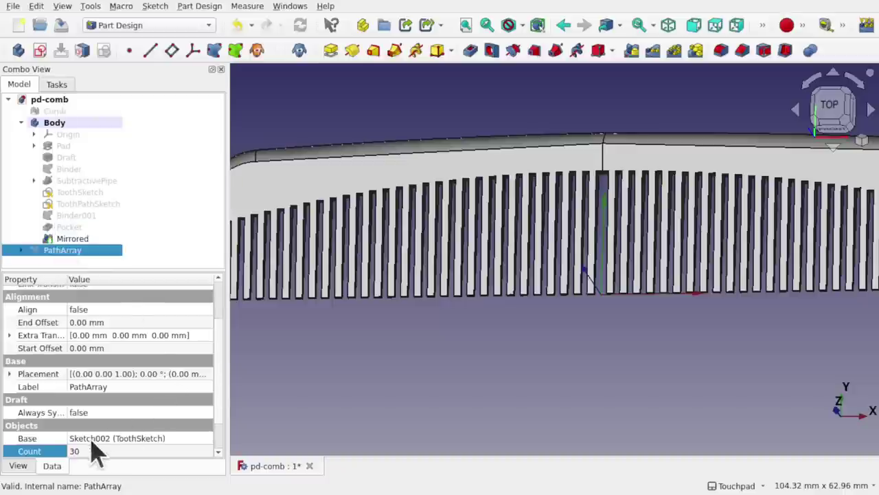
click(110, 450)
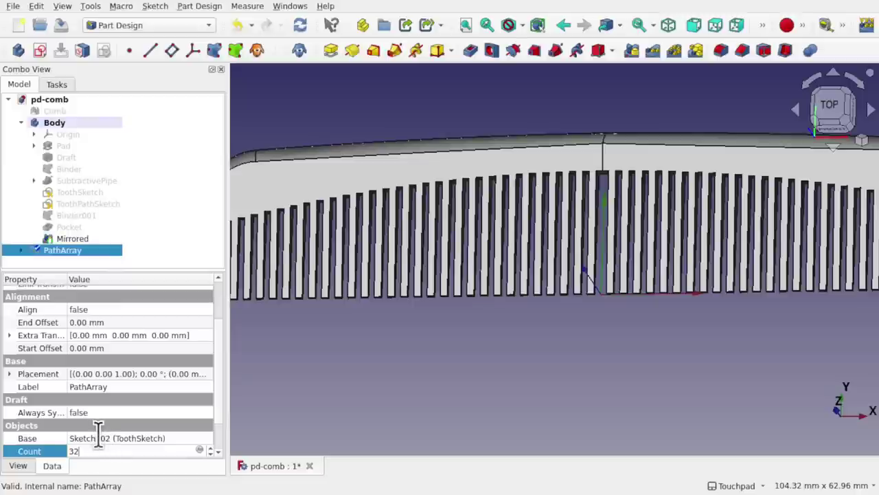
click(98, 437)
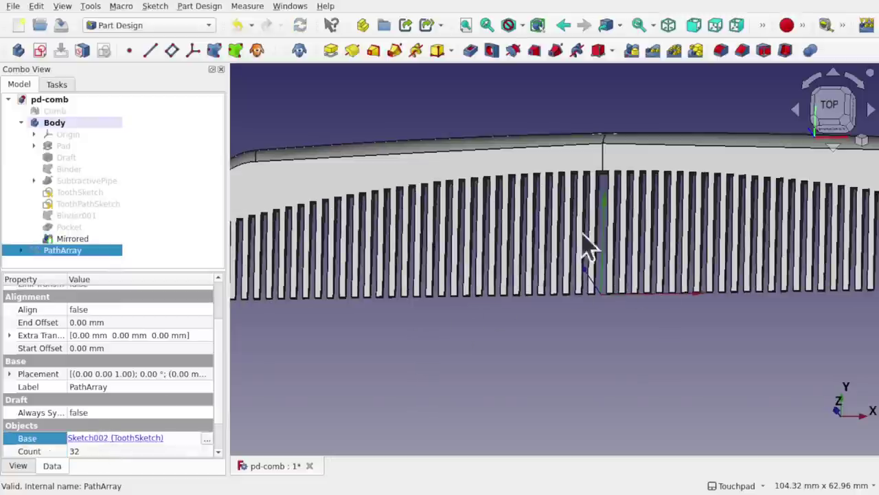
Step: Open ToothPathSketch for editing and delete the symmetry constraint that centres the short line on the arc's end
scroll(595, 233, up, 4)
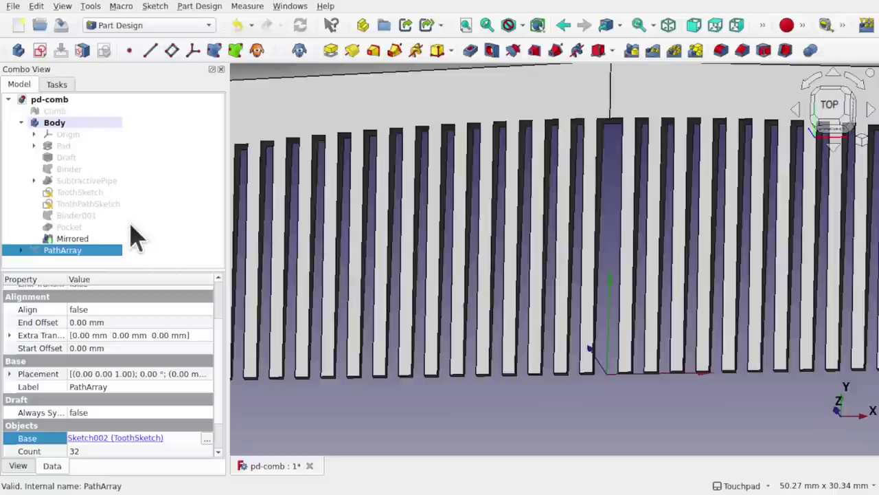
click(92, 204)
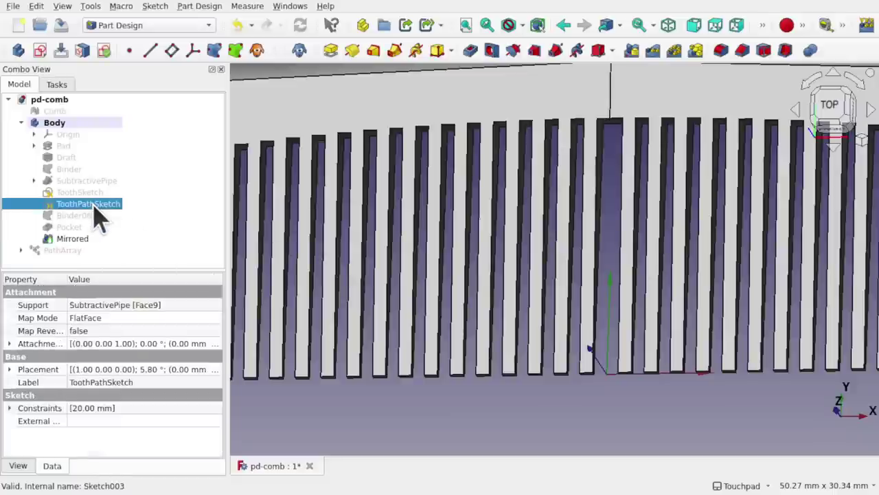
double_click(93, 204)
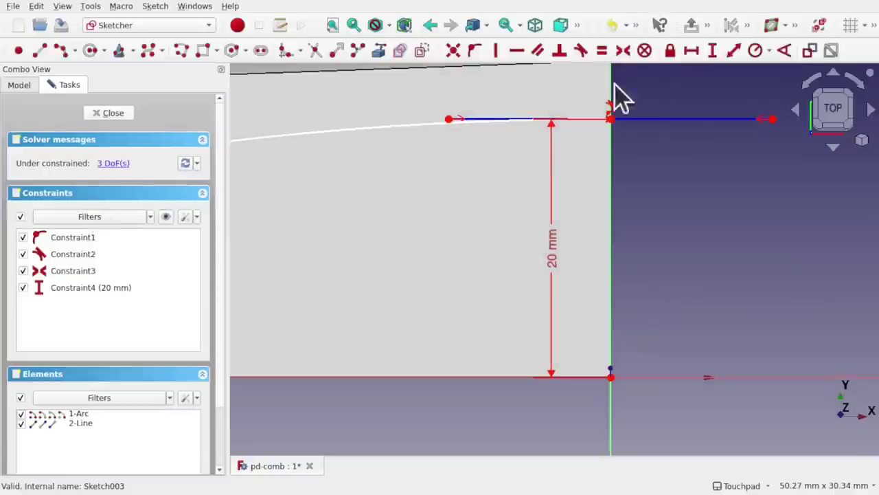
scroll(622, 125, up, 3)
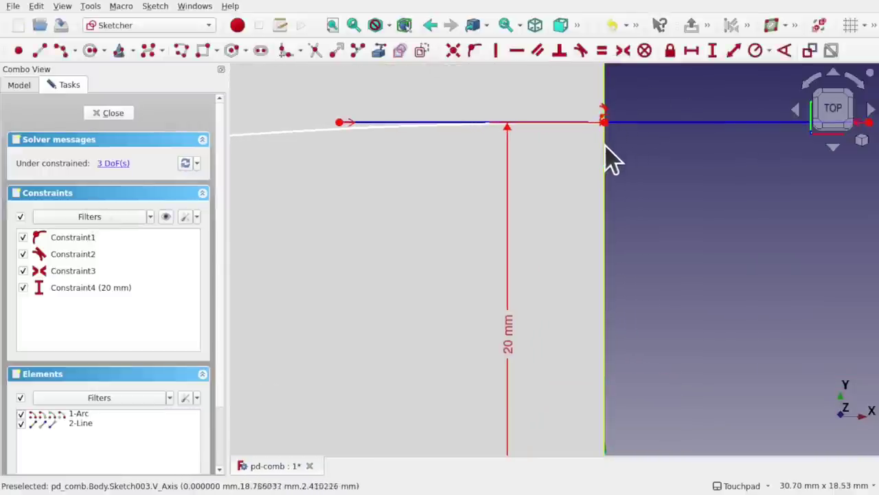
scroll(608, 158, down, 2)
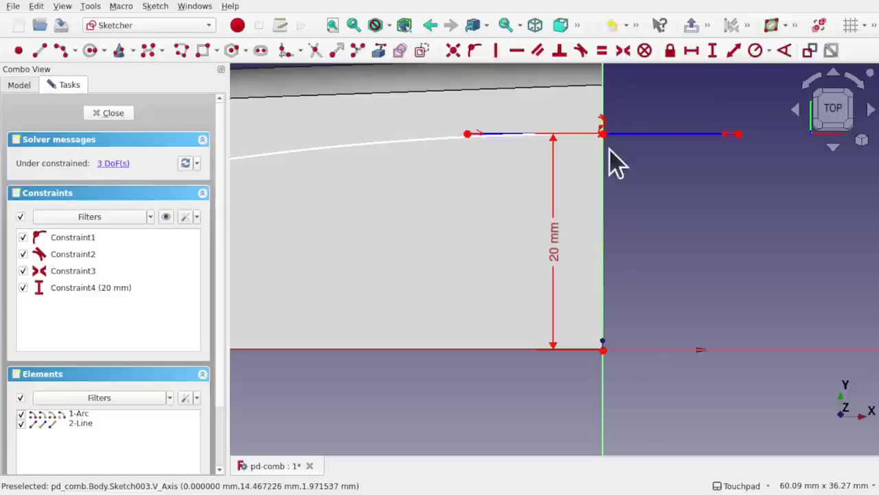
scroll(611, 157, up, 5)
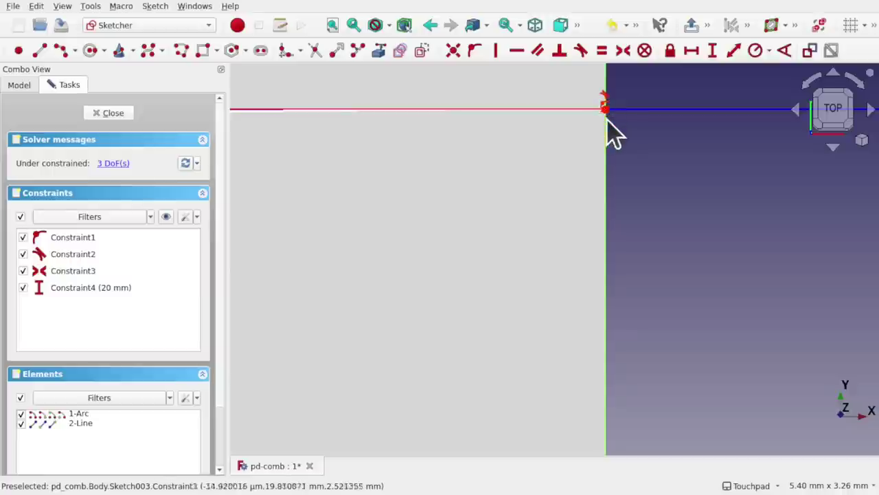
click(85, 272)
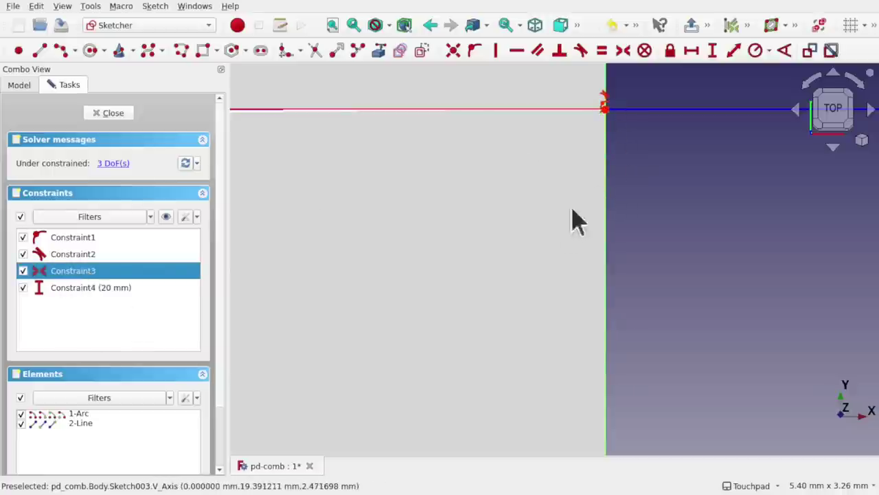
key(Delete)
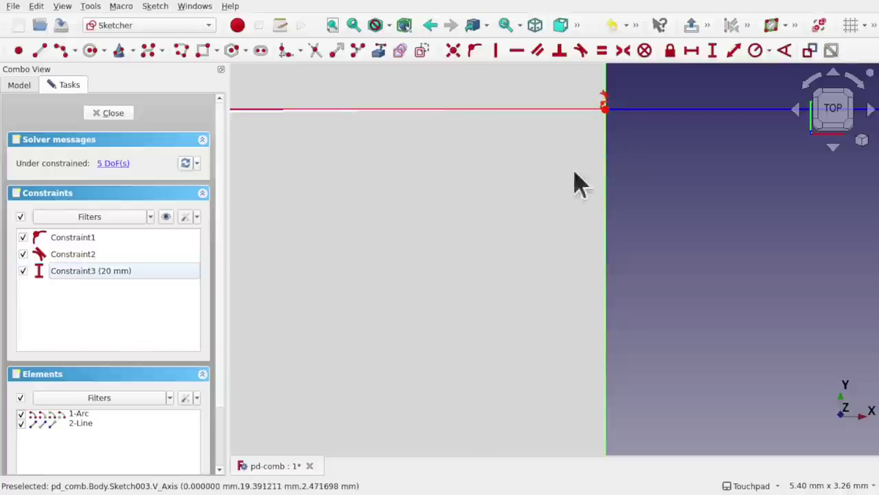
Step: Delete the point-on-object constraint that holds the arc's end on the vertical axis
scroll(577, 163, down, 5)
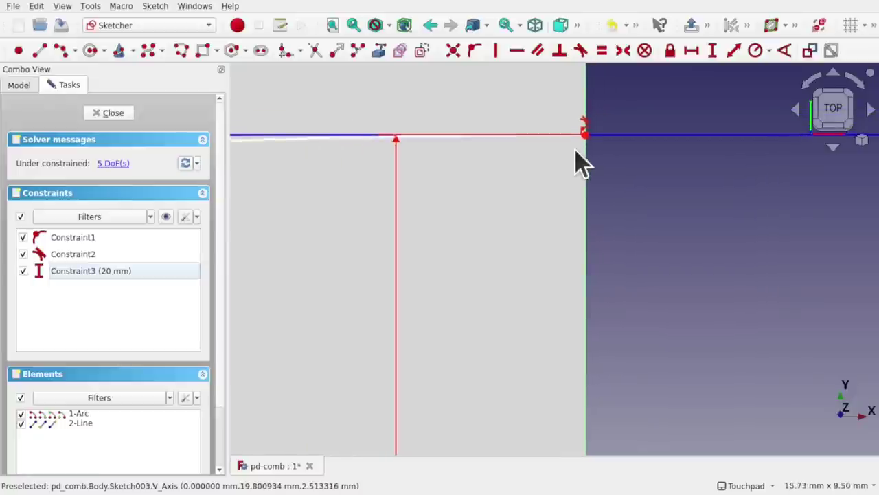
scroll(580, 163, up, 5)
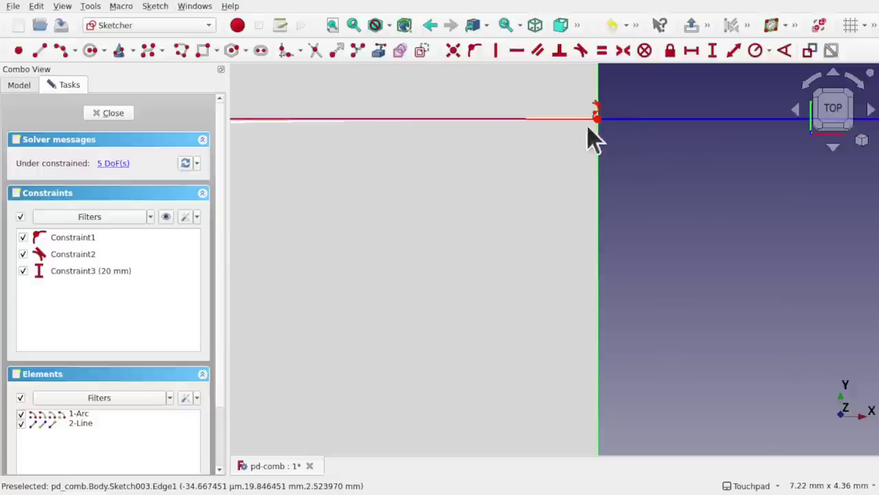
scroll(584, 144, down, 5)
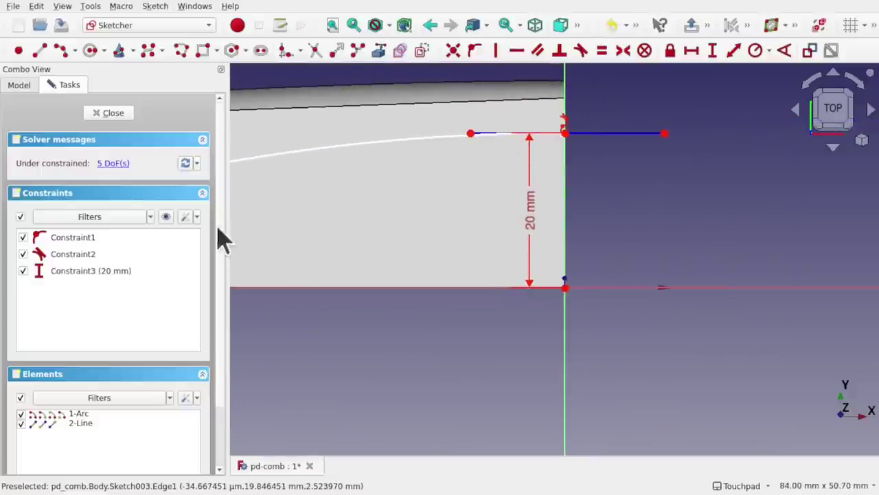
click(53, 240)
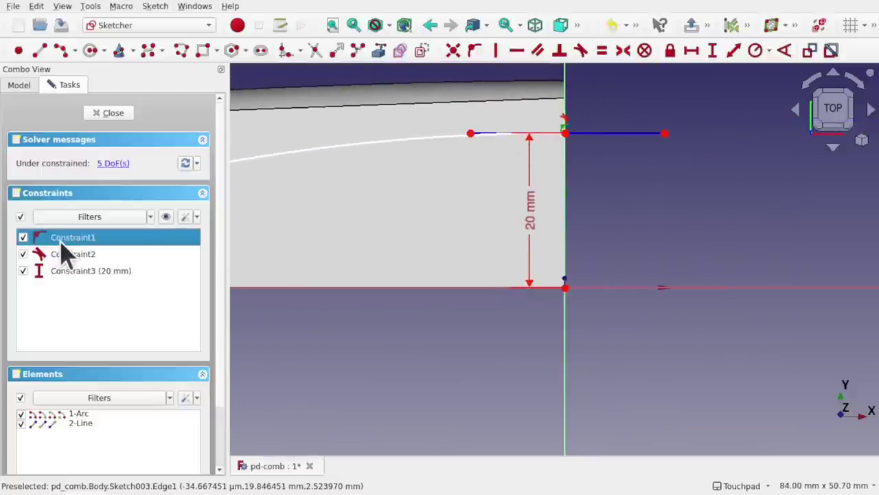
key(Delete)
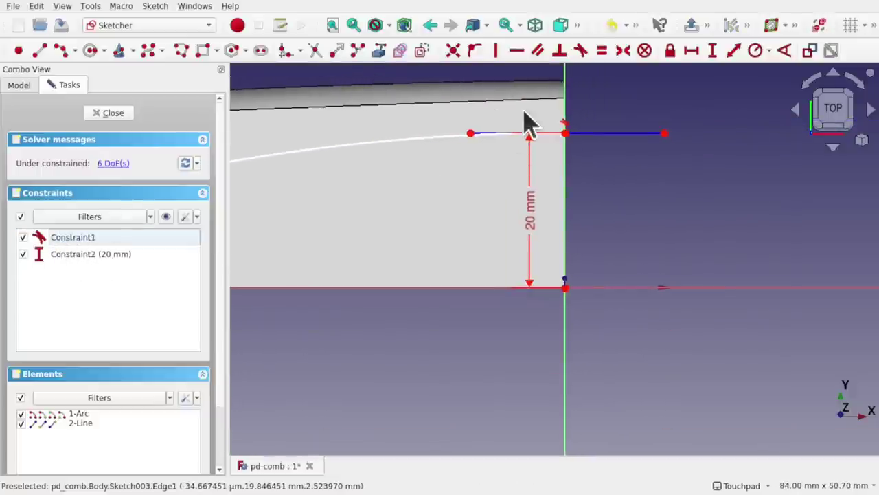
Step: Move the arc's end off the vertical axis towards positive X and make the short line's endpoints symmetric about it
mouse_move(552, 136)
mouse_down()
mouse_move(554, 158)
mouse_move(552, 142)
mouse_move(539, 145)
mouse_up()
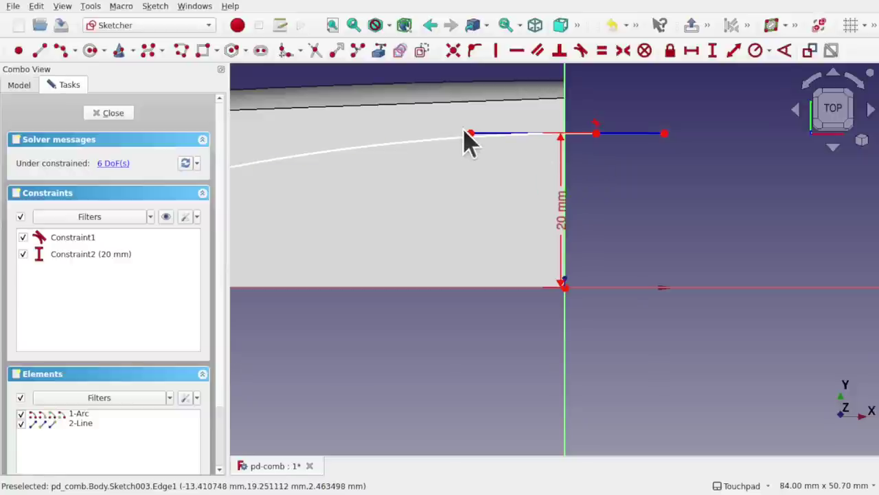
click(664, 134)
click(596, 134)
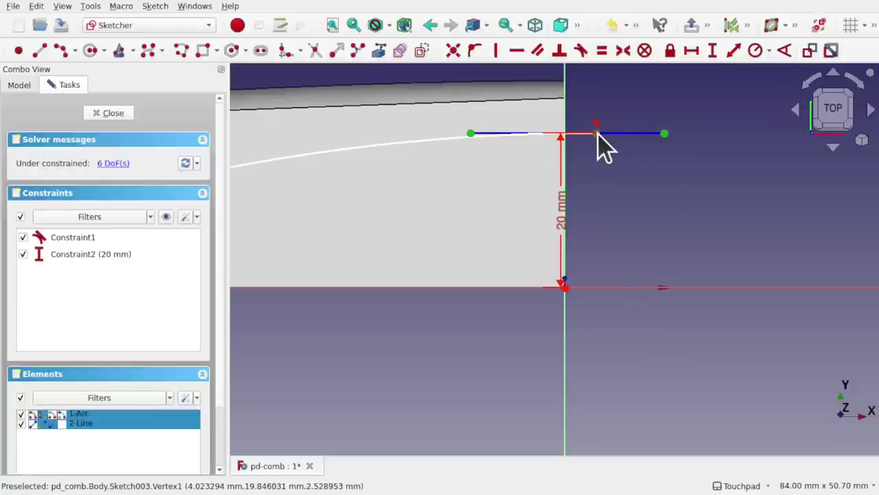
click(623, 51)
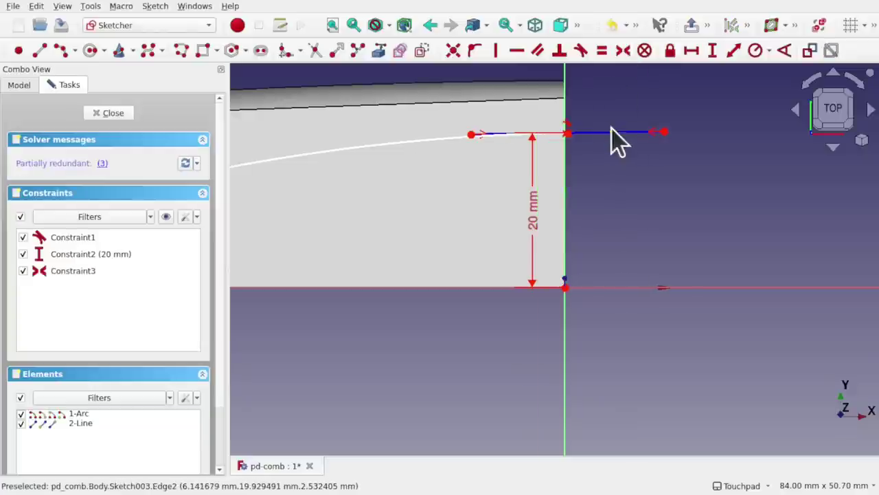
Step: Shift the short line so the arc's end lies slightly beyond the vertical axis in positive X, and close the sketch
mouse_move(611, 128)
mouse_down()
mouse_move(626, 132)
mouse_move(603, 131)
mouse_move(628, 137)
mouse_up()
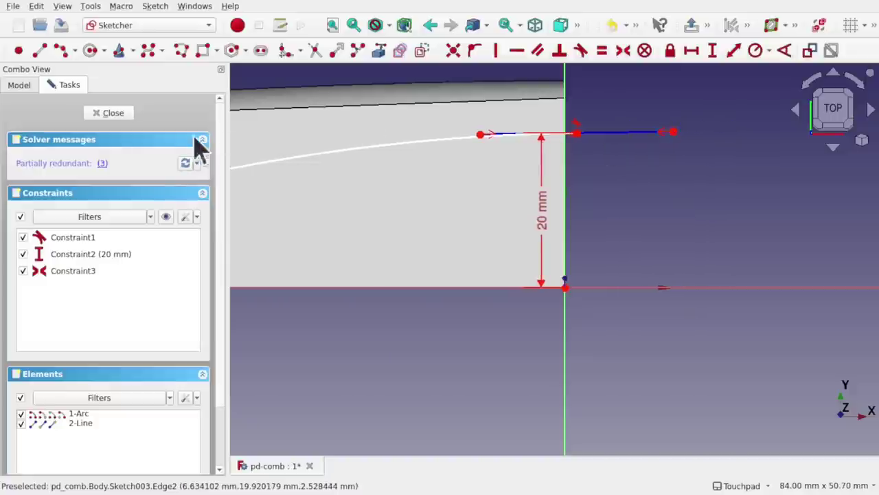
click(123, 112)
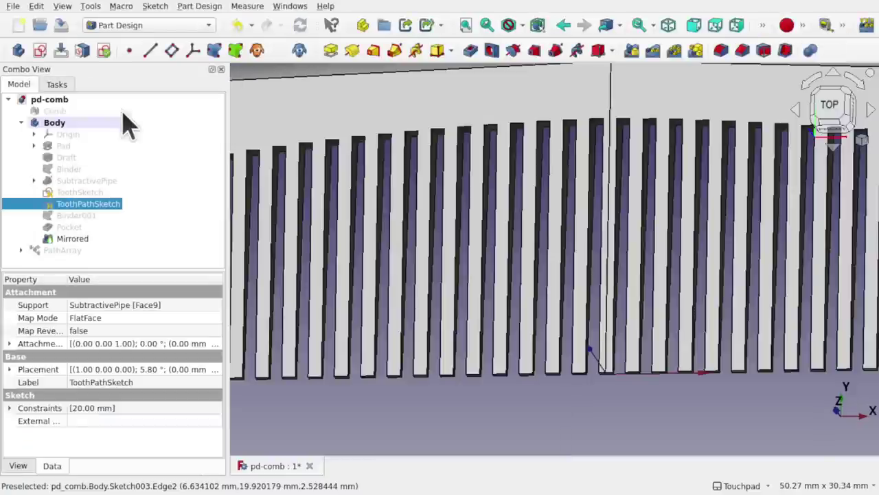
scroll(570, 261, down, 5)
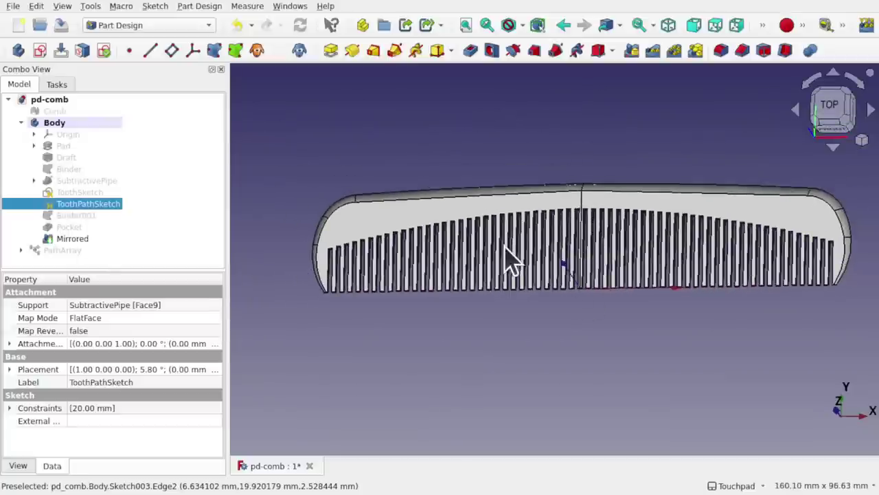
Step: Set the Mirrored feature's Refine property to true and save the document
shift+drag(423, 267, 505, 293)
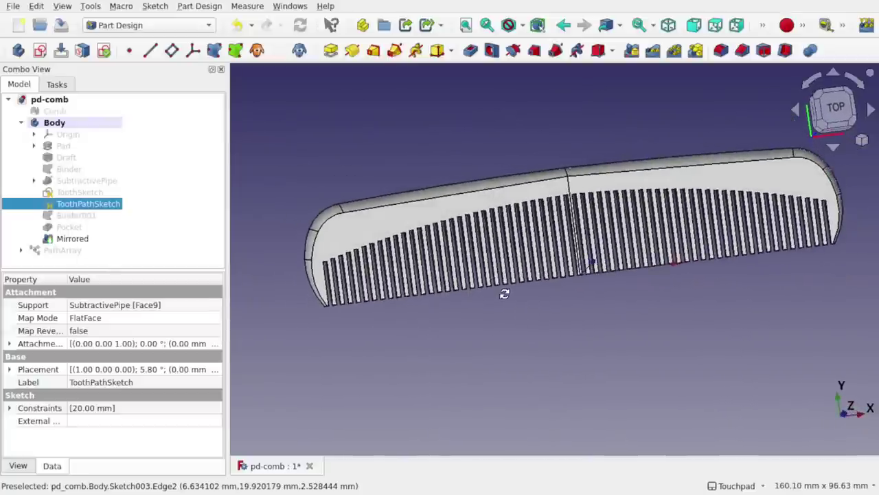
click(69, 239)
click(106, 360)
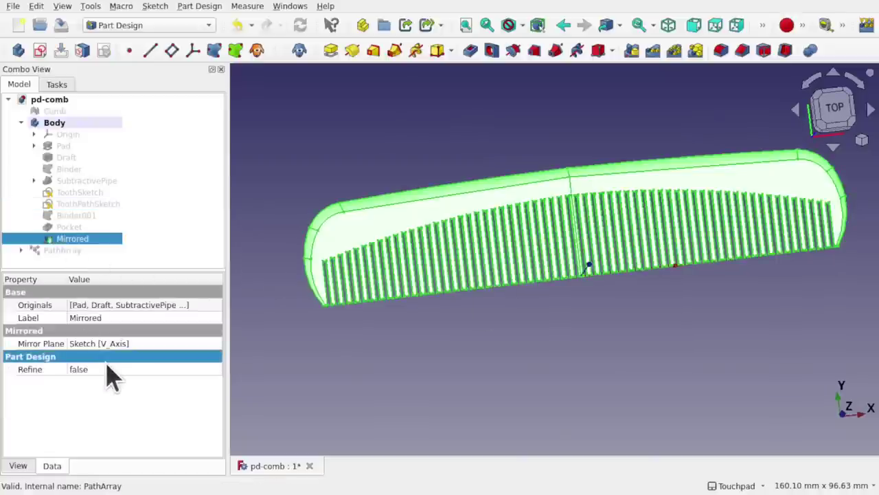
click(102, 372)
click(103, 378)
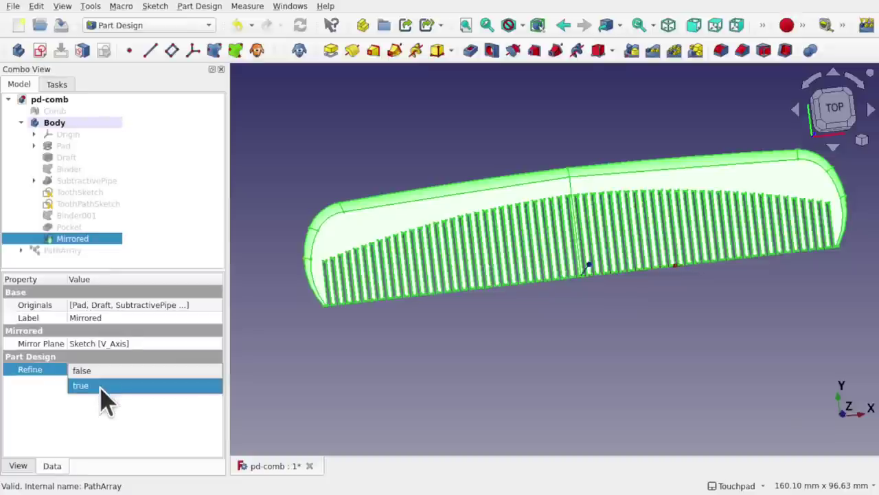
click(103, 398)
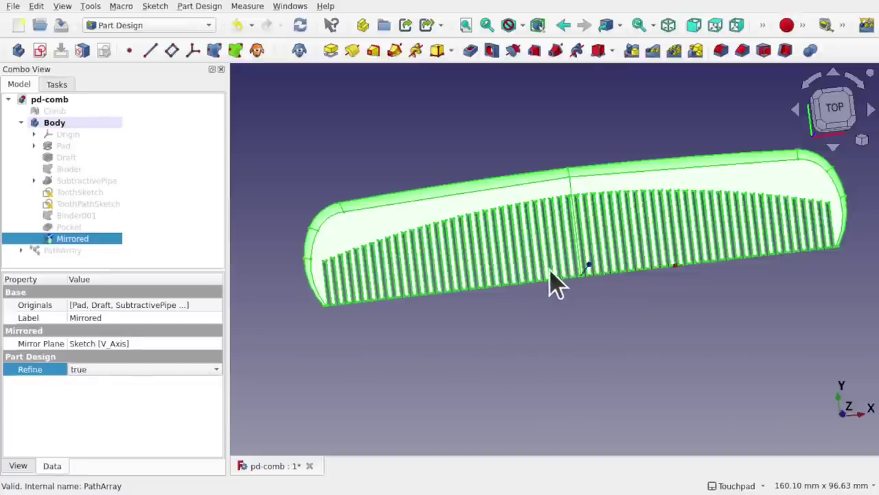
click(607, 262)
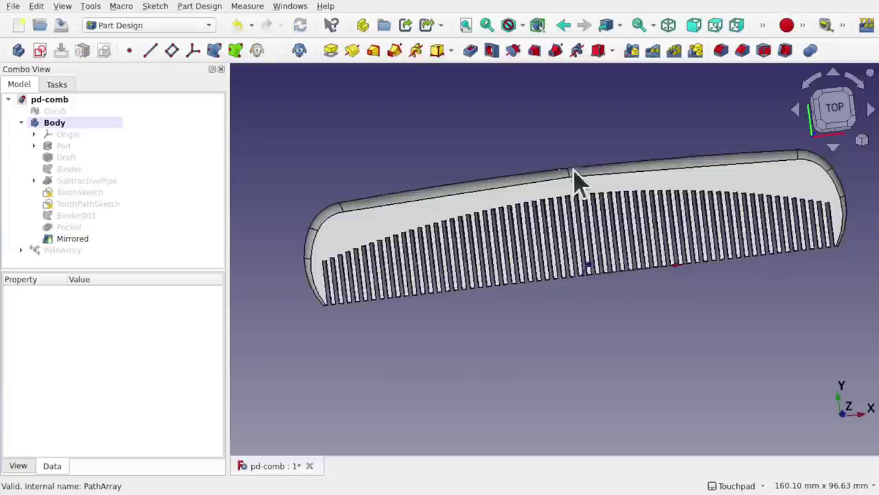
alt+drag(574, 169, 440, 206)
key(ctrl+s)
Step: Change the 3D view's draw style to Shaded so the comb is displayed without edge lines
scroll(632, 186, up, 3)
scroll(533, 172, down, 6)
scroll(514, 256, up, 5)
click(61, 6)
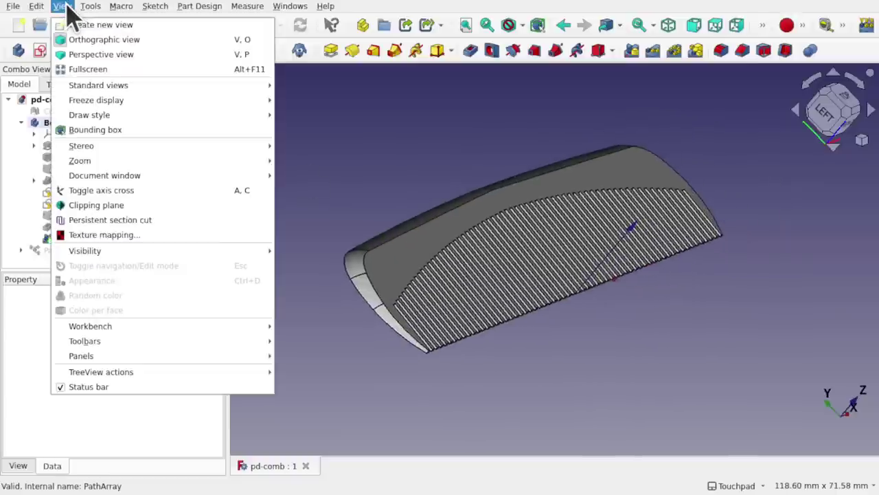
mouse_move(203, 114)
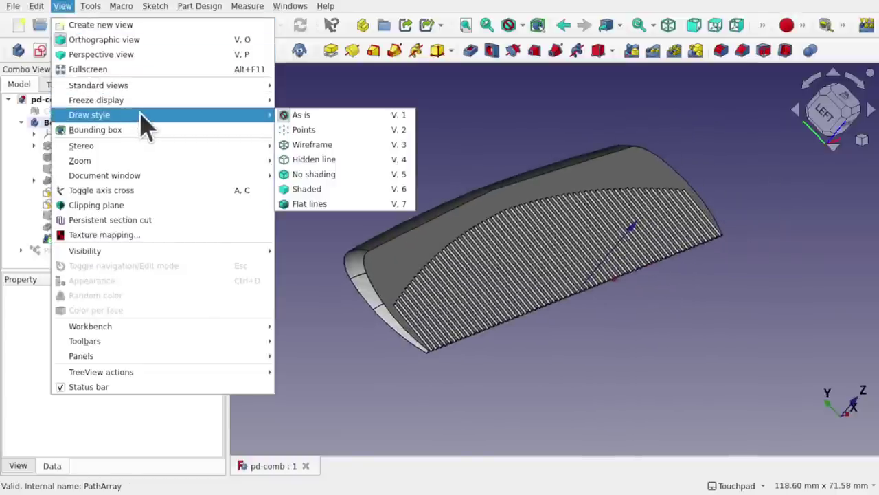
click(349, 192)
shift+drag(520, 256, 422, 256)
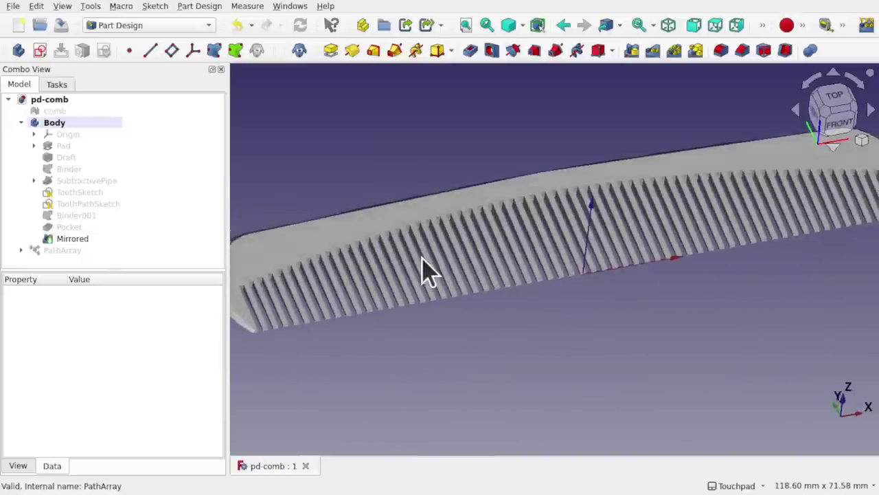
Step: Show the original Comb mesh over the modelled body and compare their outlines and teeth from several angles
click(48, 111)
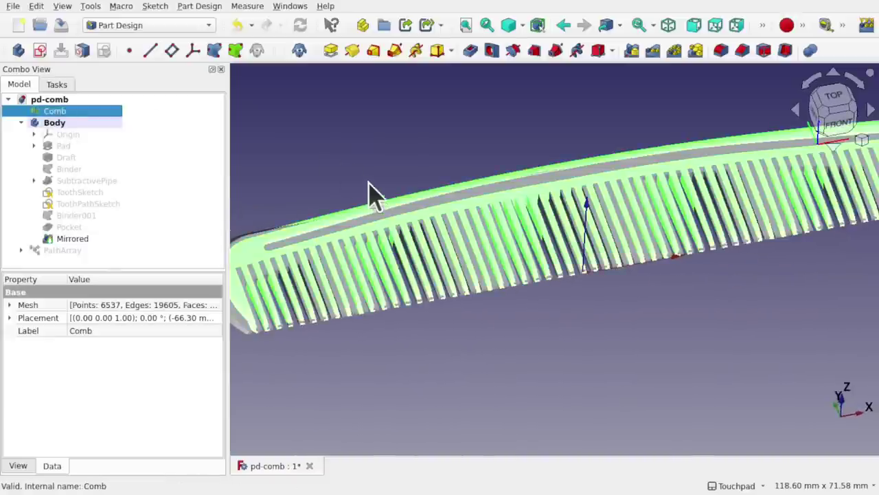
scroll(373, 198, down, 5)
alt+drag(488, 171, 507, 236)
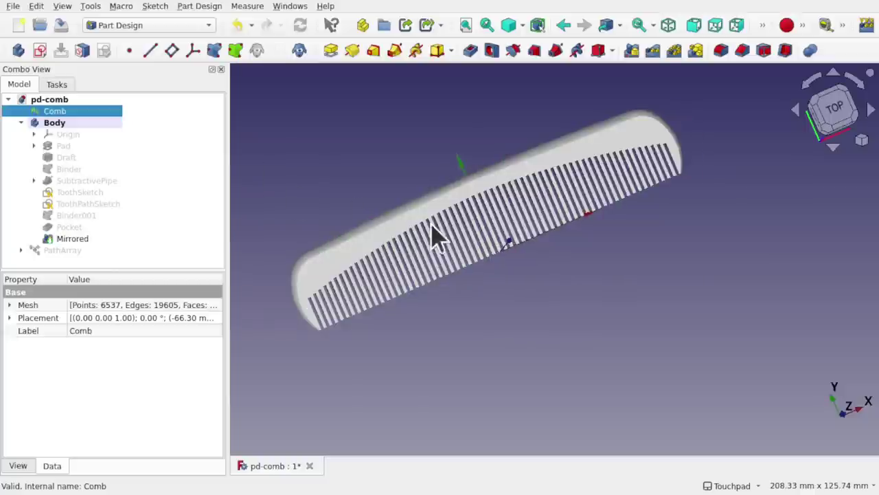
alt+drag(436, 232, 410, 181)
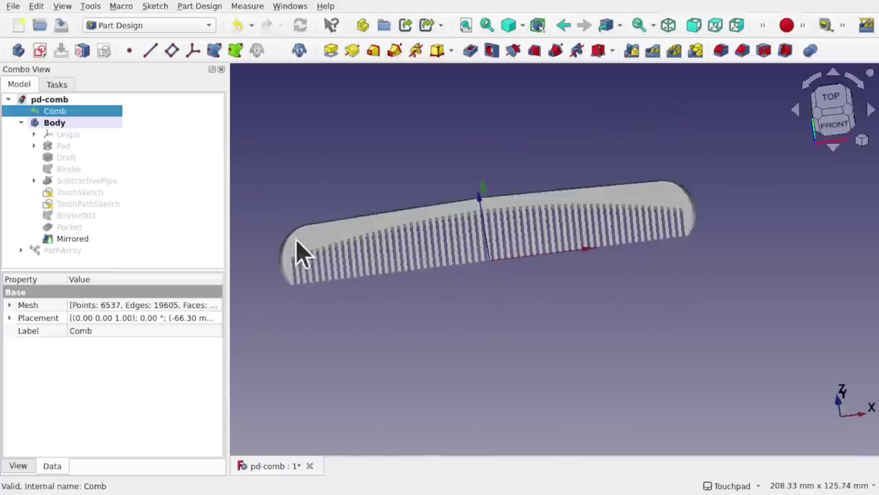
mouse_move(496, 233)
alt+mouse_down()
mouse_move(500, 242)
mouse_move(507, 235)
alt+mouse_up()
click(841, 111)
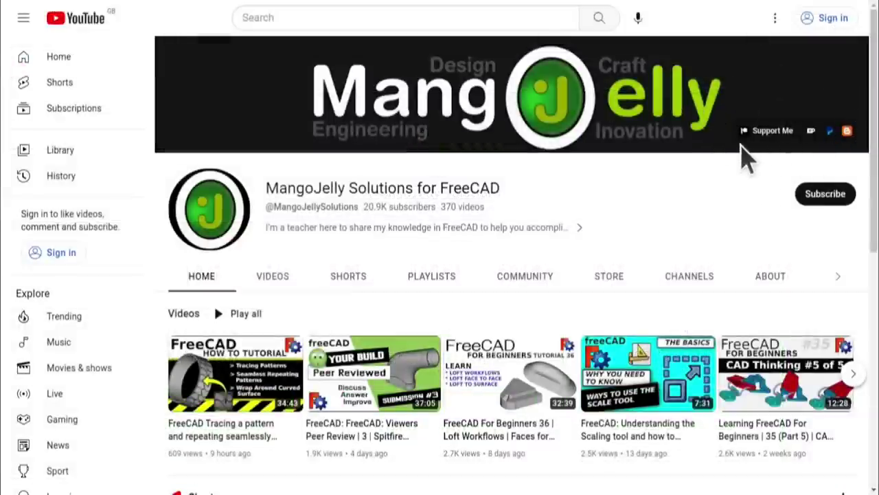
Step: Switch to the MangoJelly Solutions YouTube channel, open its About page and select the donation links in the description
click(771, 283)
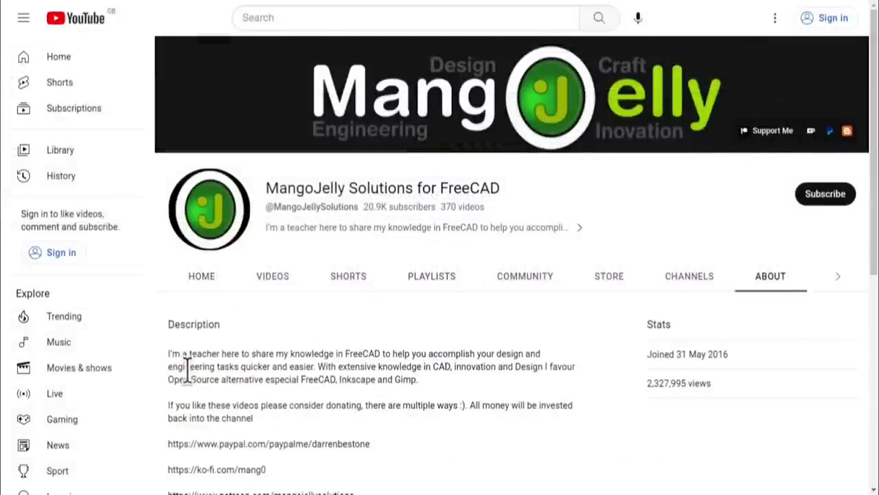
scroll(189, 374, down, 3)
drag(361, 341, 168, 283)
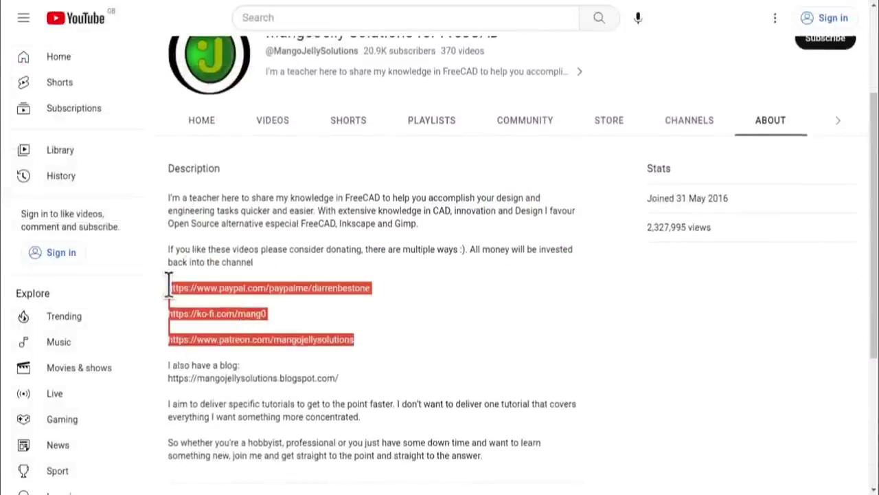